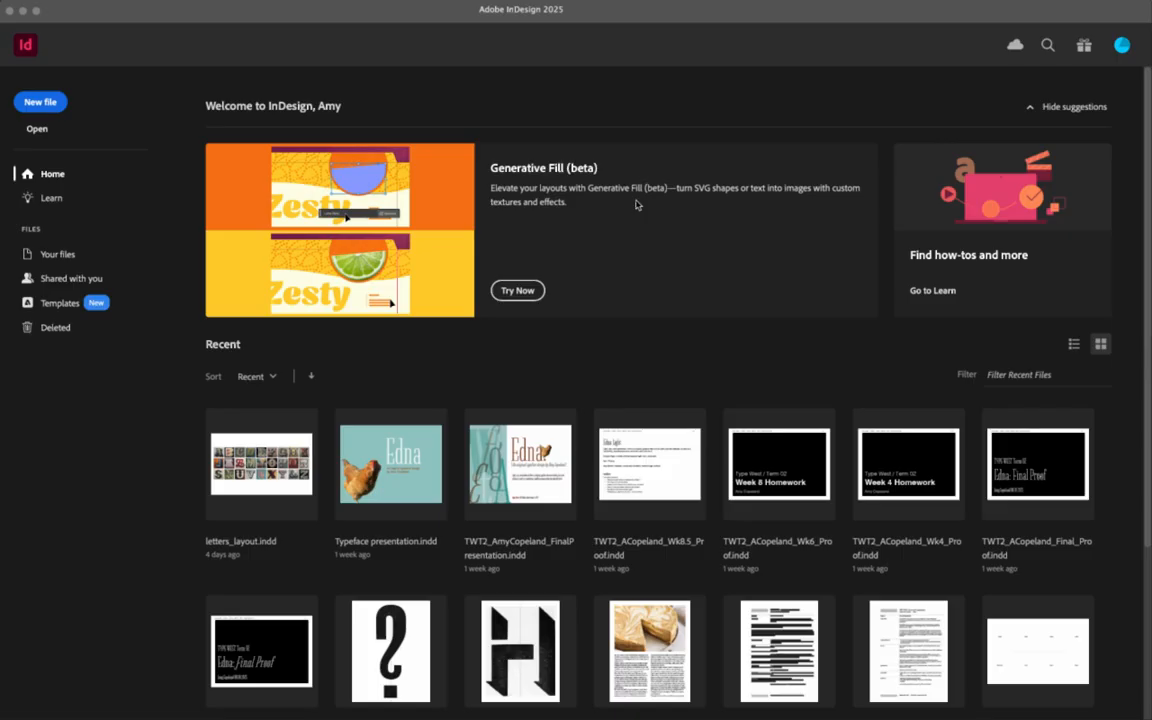
- Create a blank Letter-size (8.5 × 11 in) print document, then bring up New Document again
left_click(40, 104)
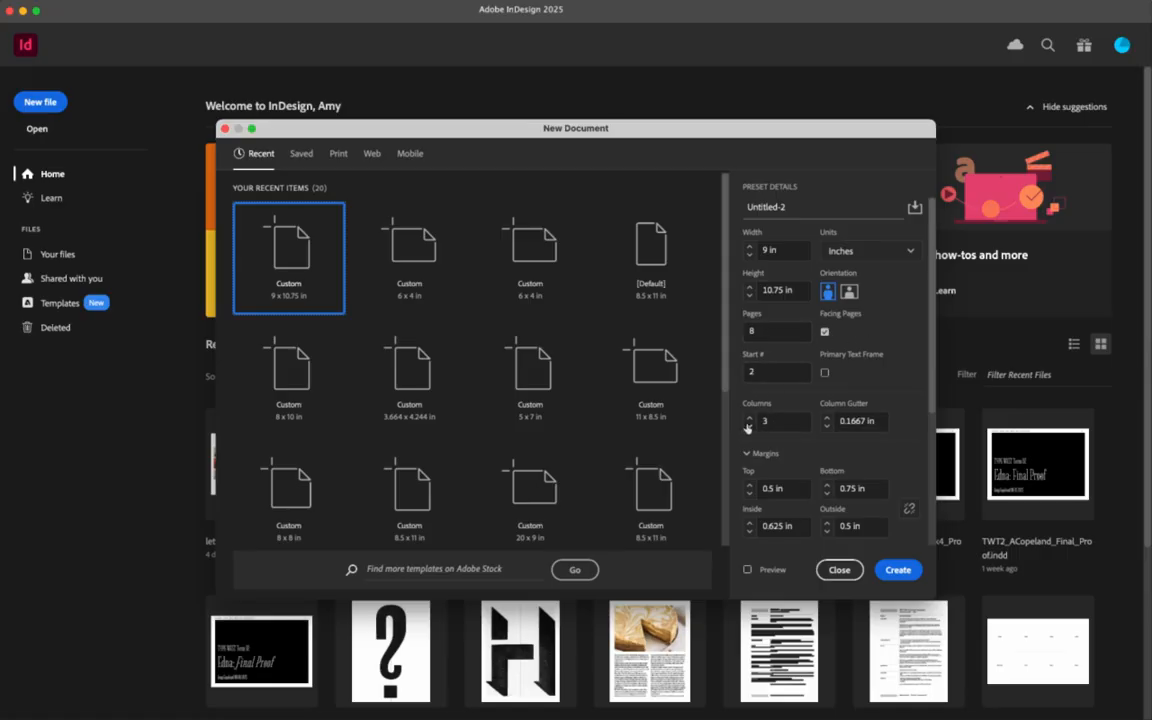
left_click(748, 416)
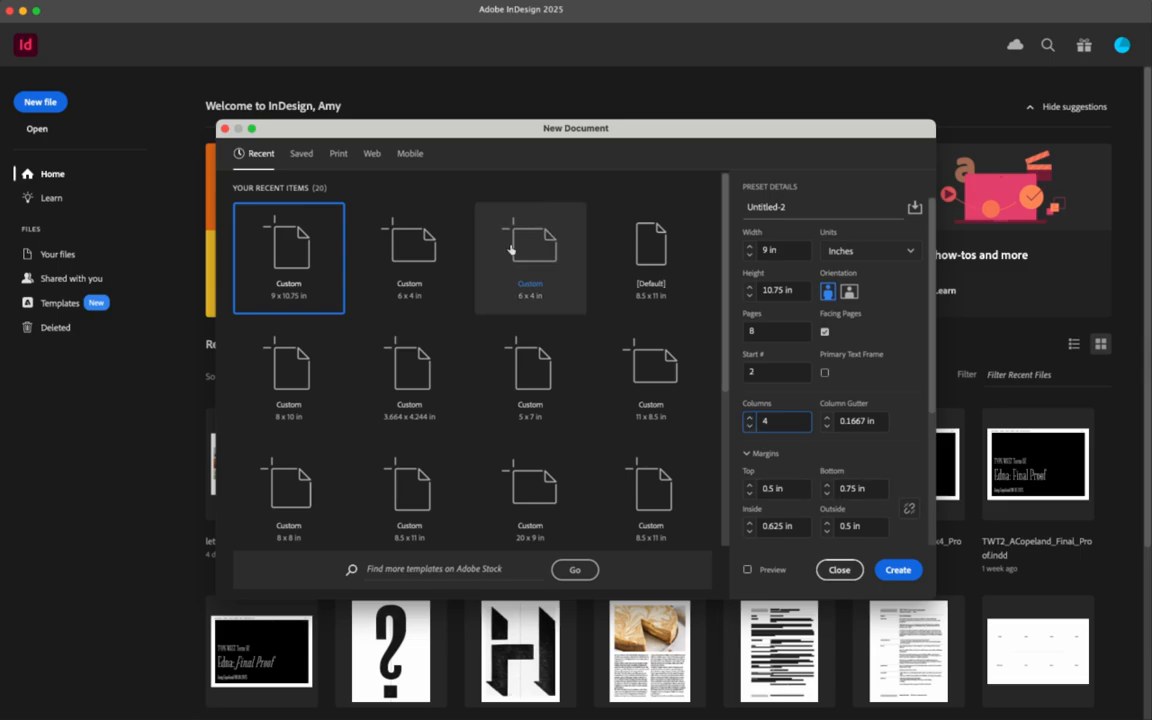
left_click(337, 155)
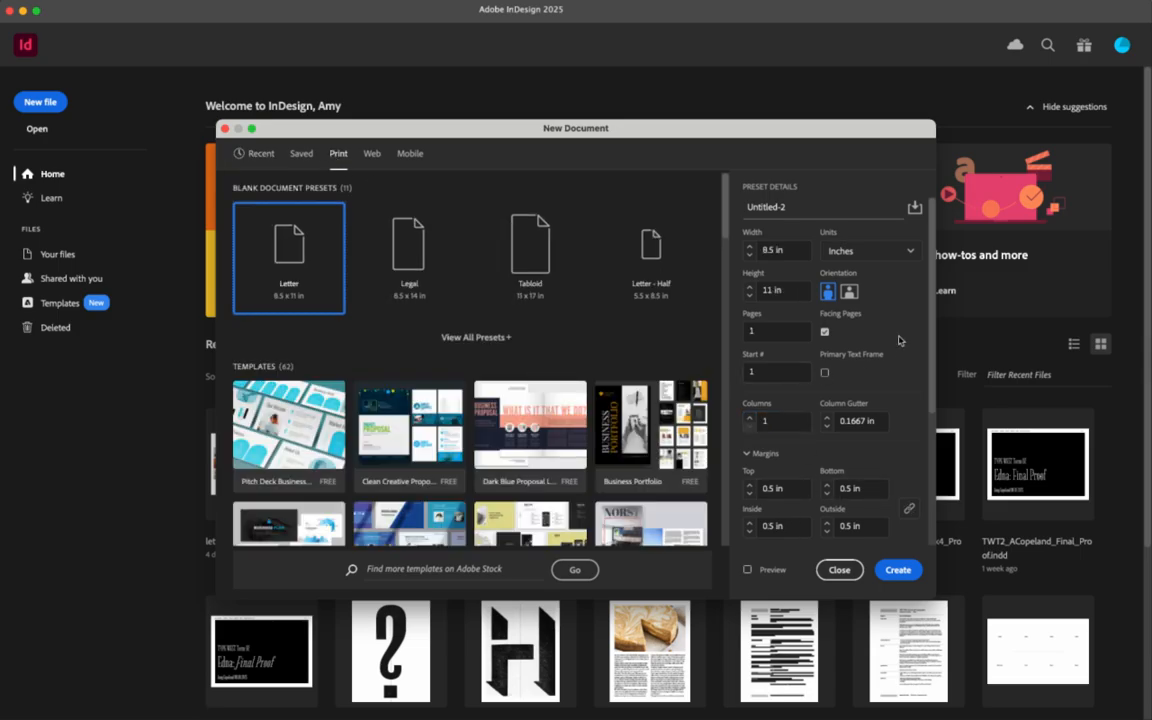
scroll(896, 400, "down", 5)
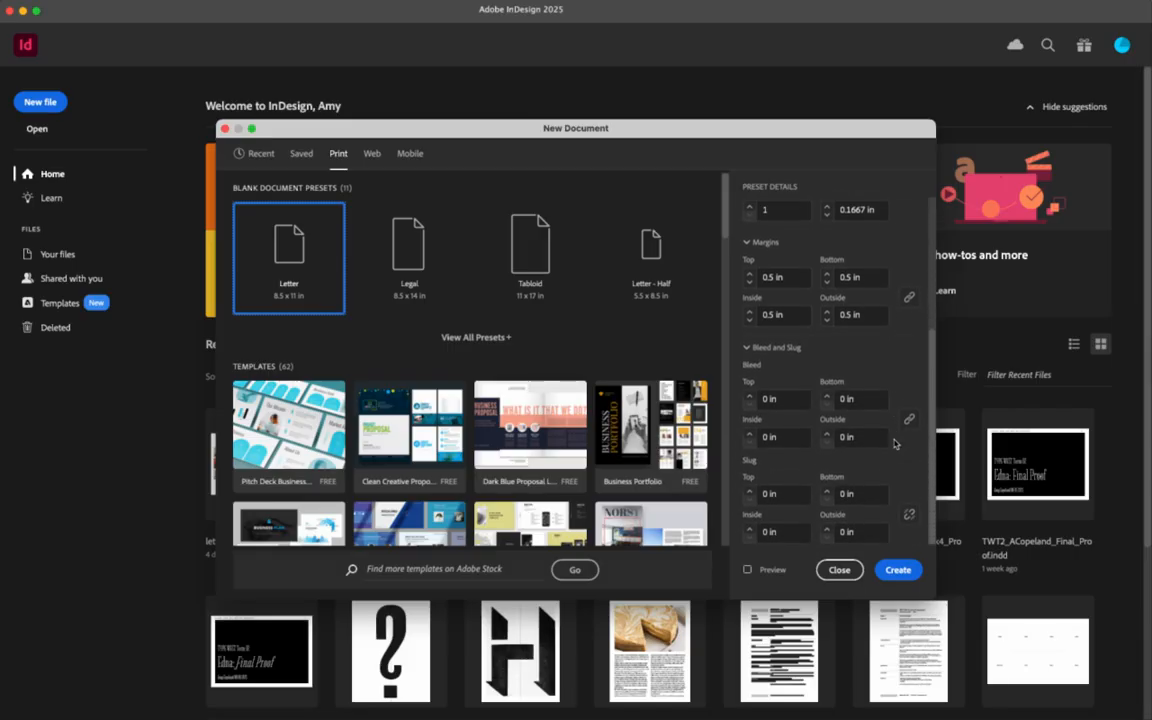
scroll(896, 443, "up", 5)
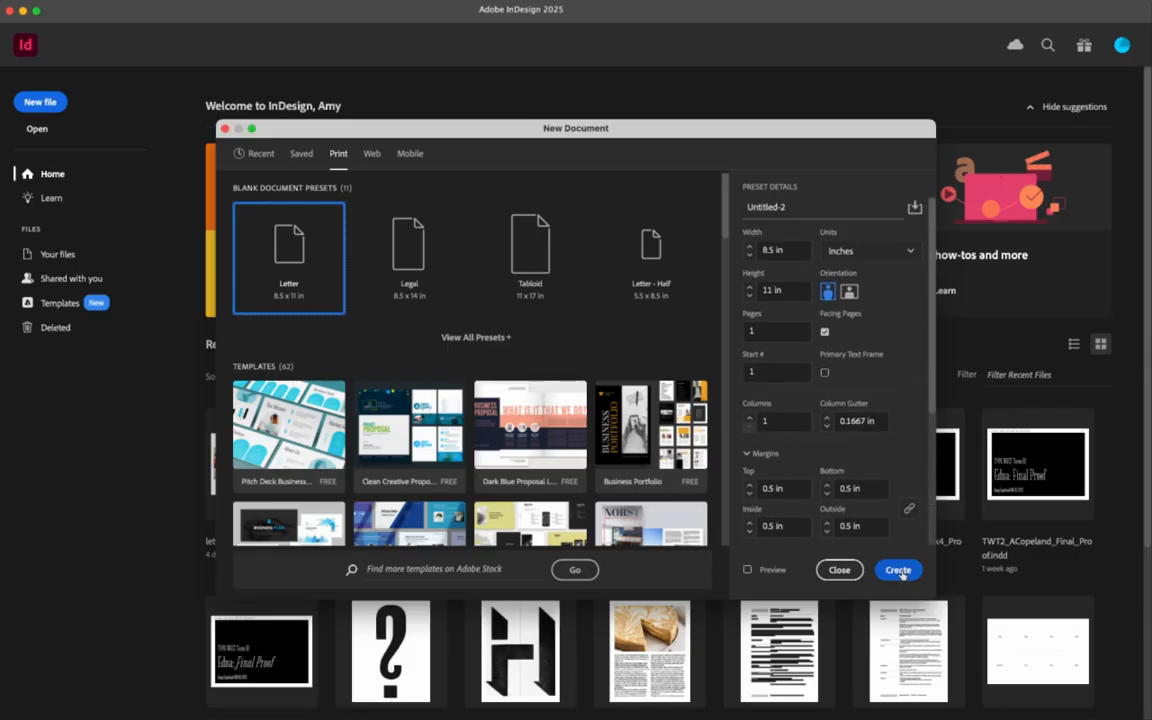
left_click(898, 570)
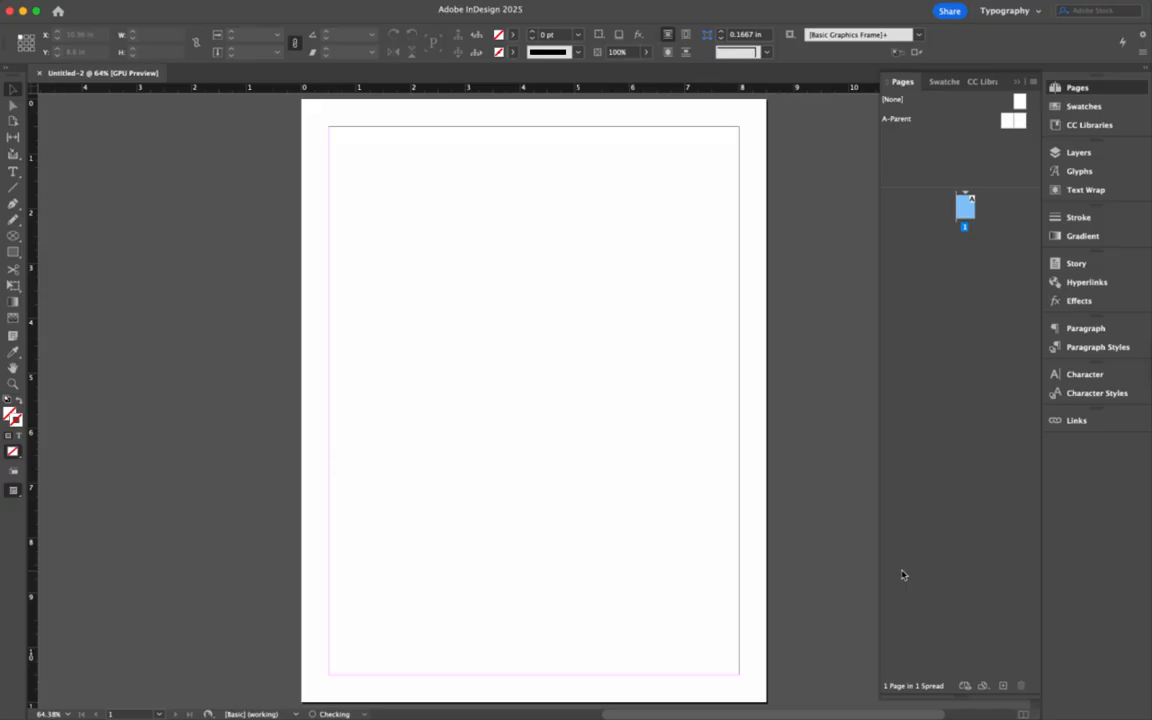
left_click(91, 2)
- Set the new document to 9 × 10.75 in with 8 pages starting at page 2
mouse_move(273, 1)
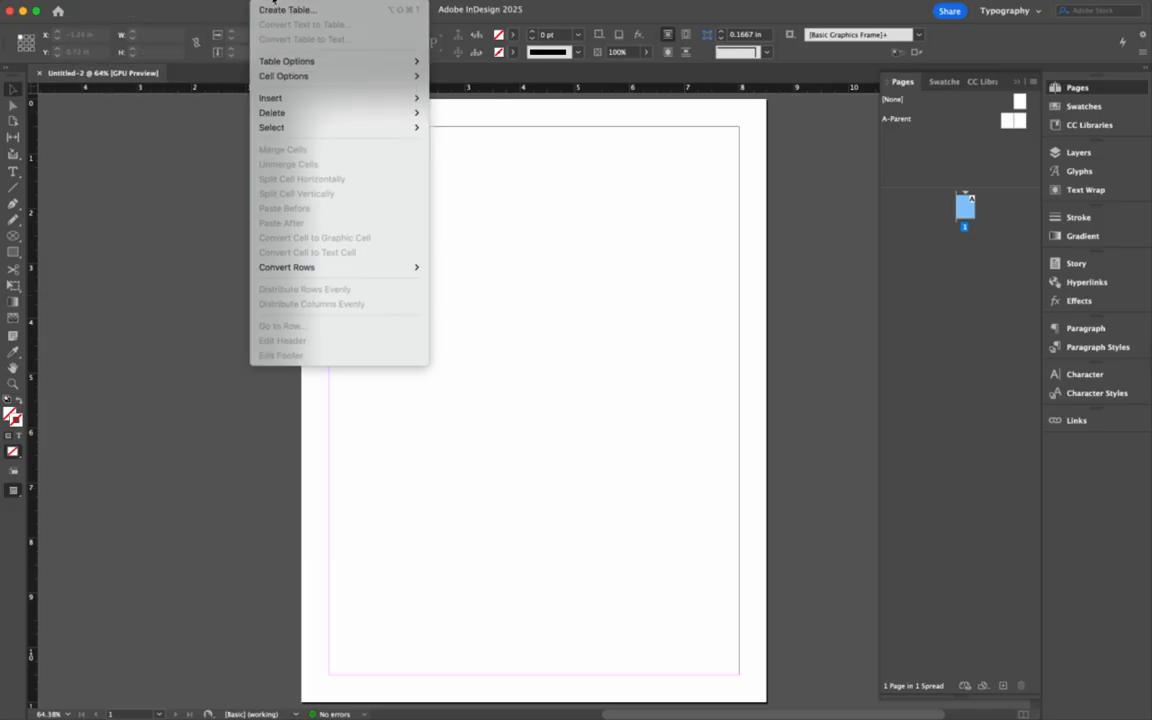
mouse_move(91, 10)
left_click(278, 11)
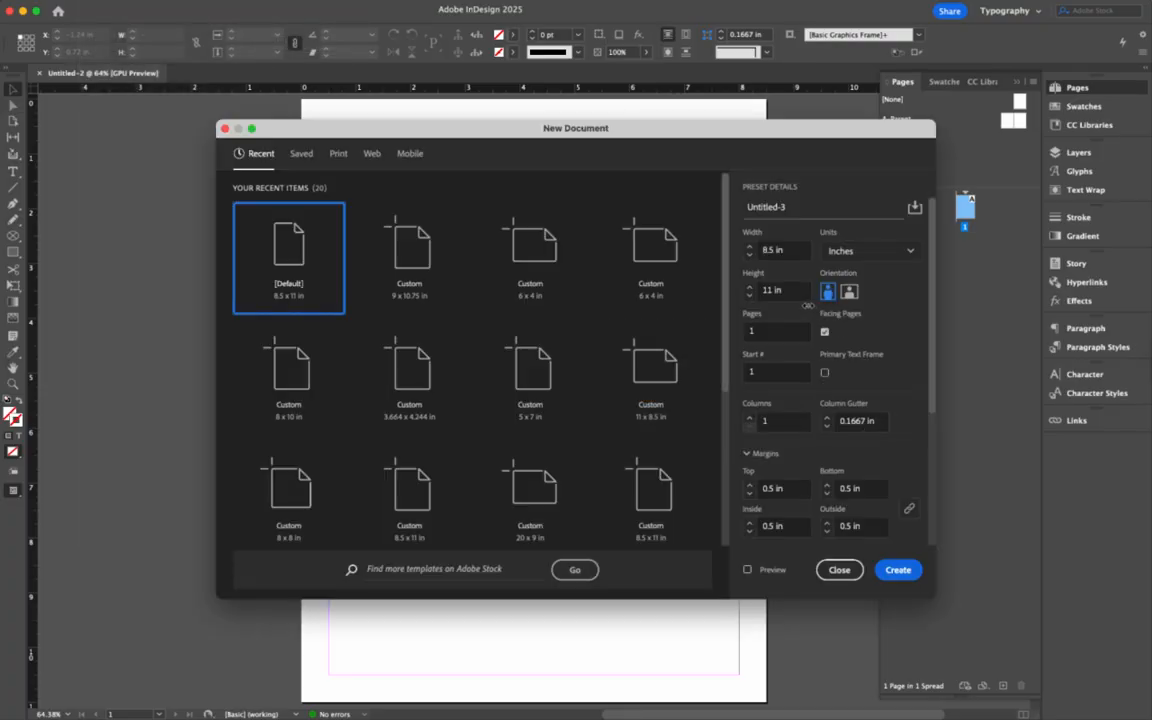
left_click(338, 153)
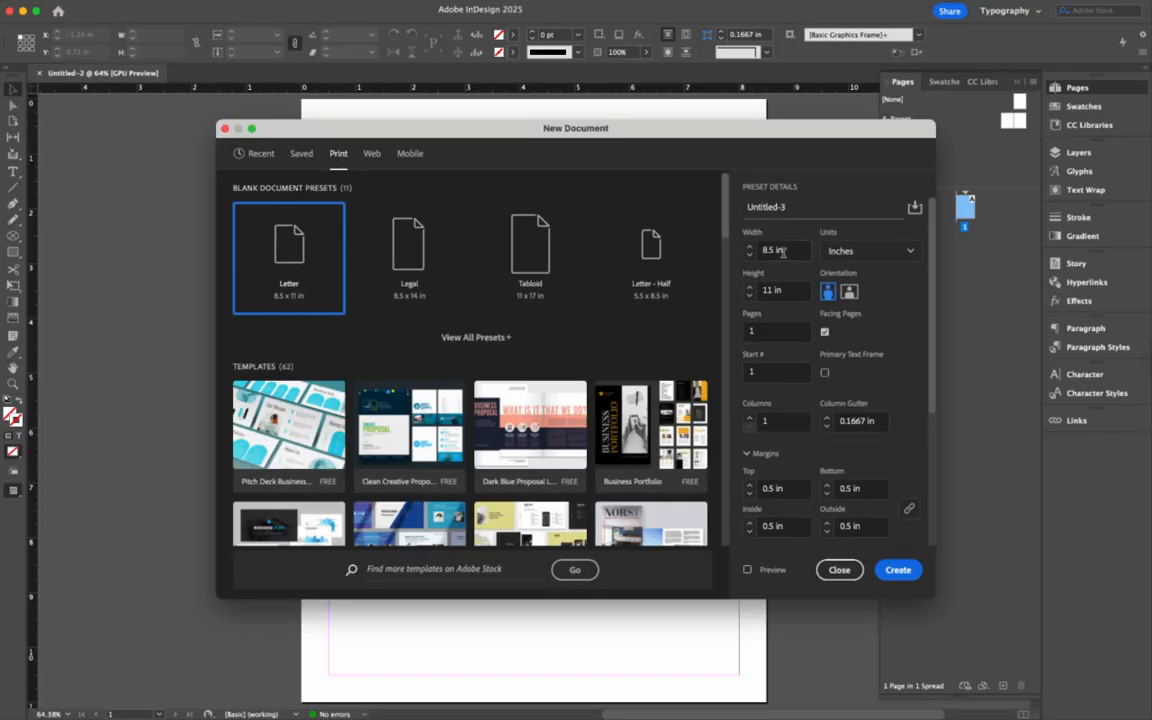
double_click(774, 250)
type("9")
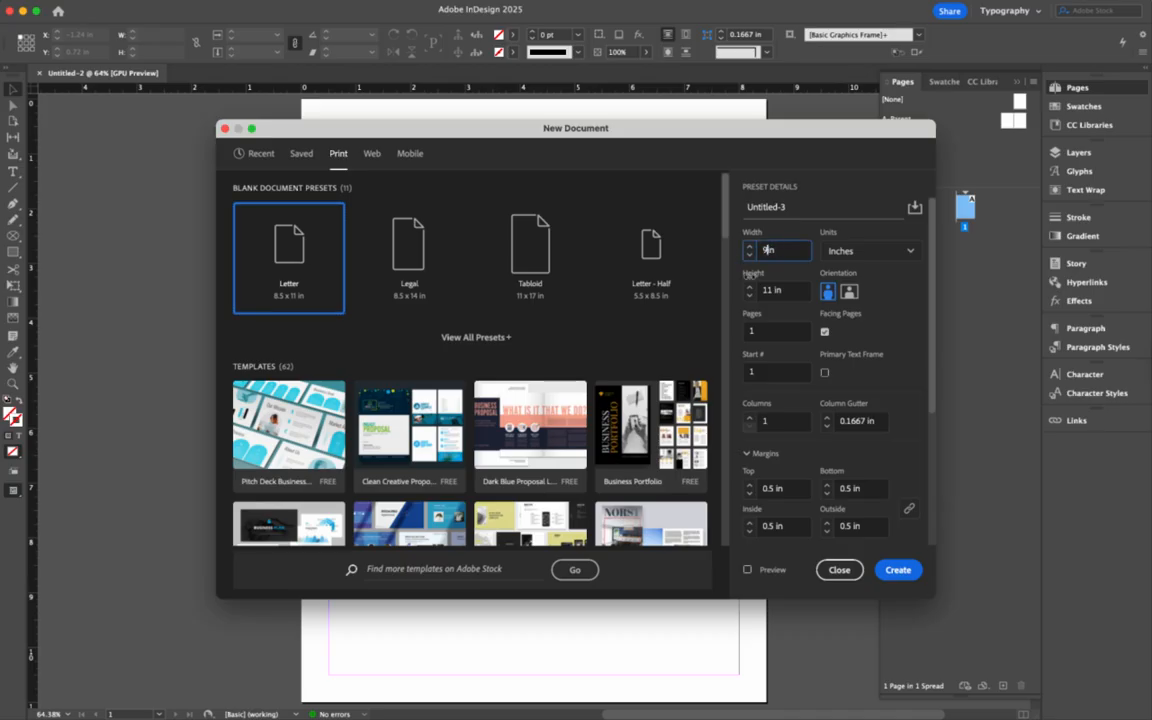
double_click(770, 290)
type("10.75")
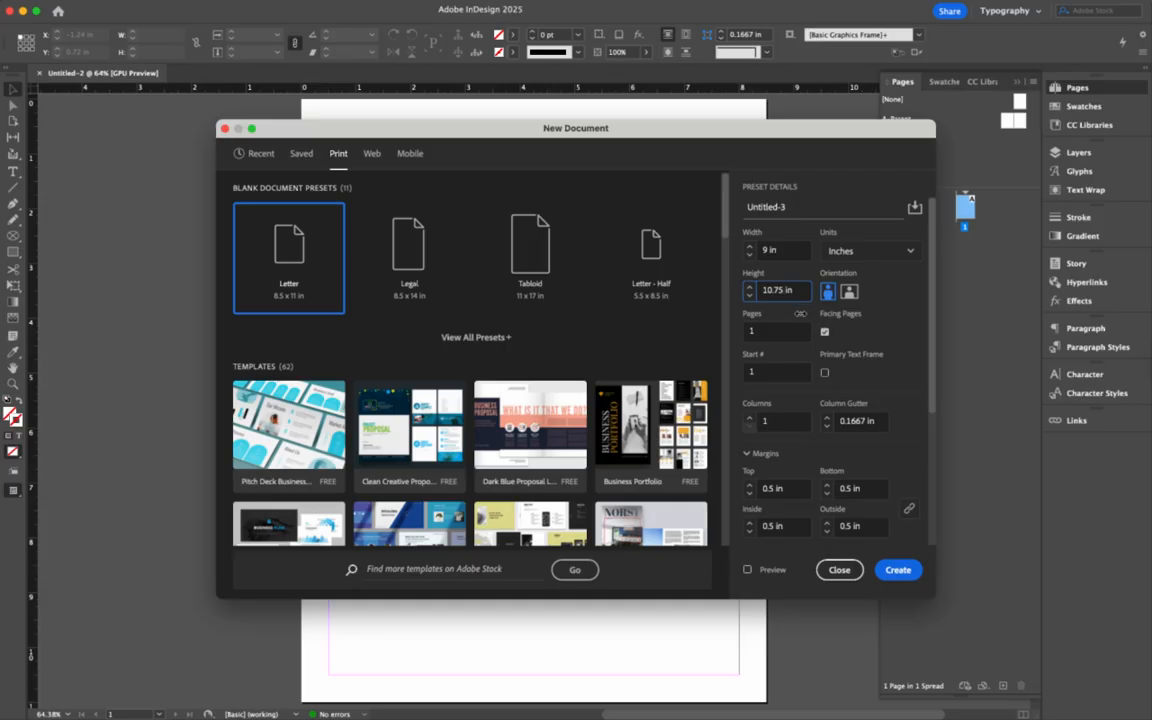
key("Tab")
type("8")
key("Tab")
type("2")
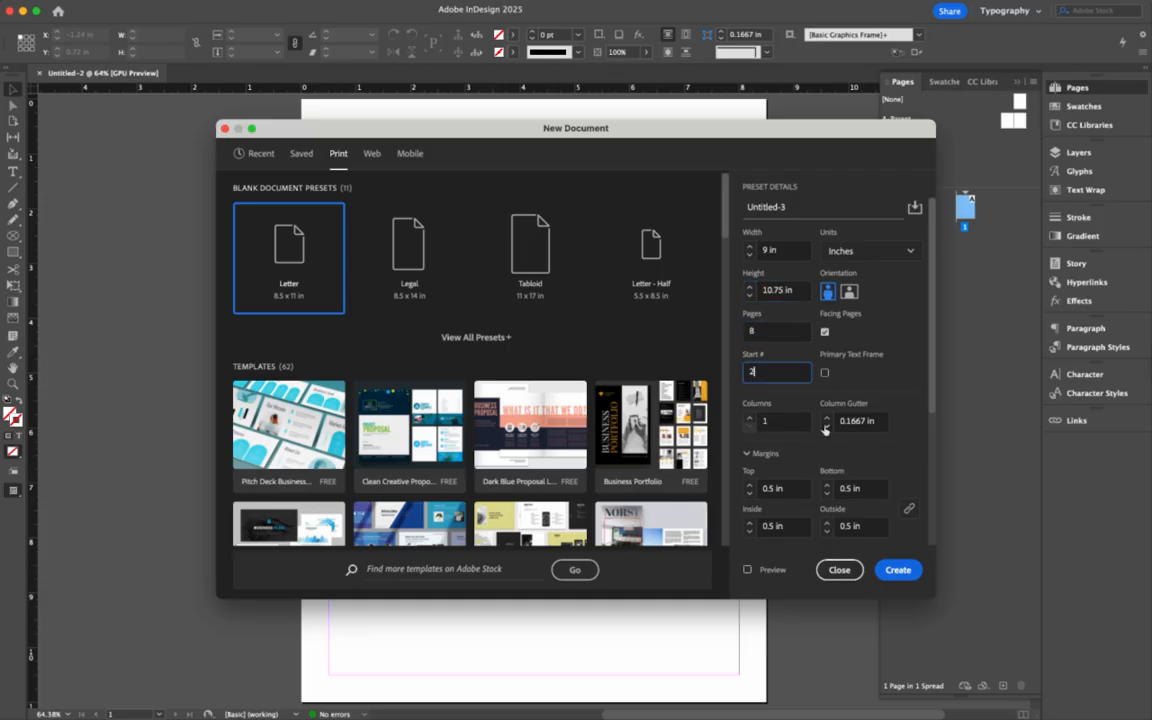
- Use four columns and a 0.75 in bottom margin
left_click(749, 418)
left_click(749, 418)
left_click(749, 418)
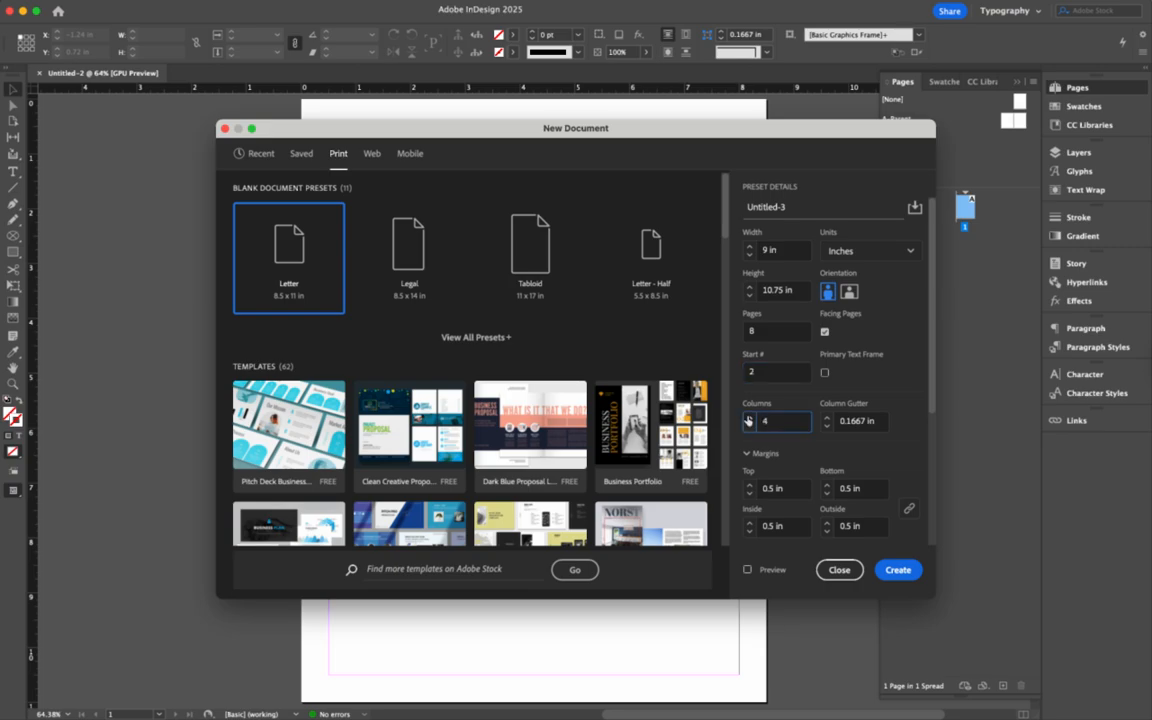
left_click(909, 508)
scroll(797, 467, "down", 2)
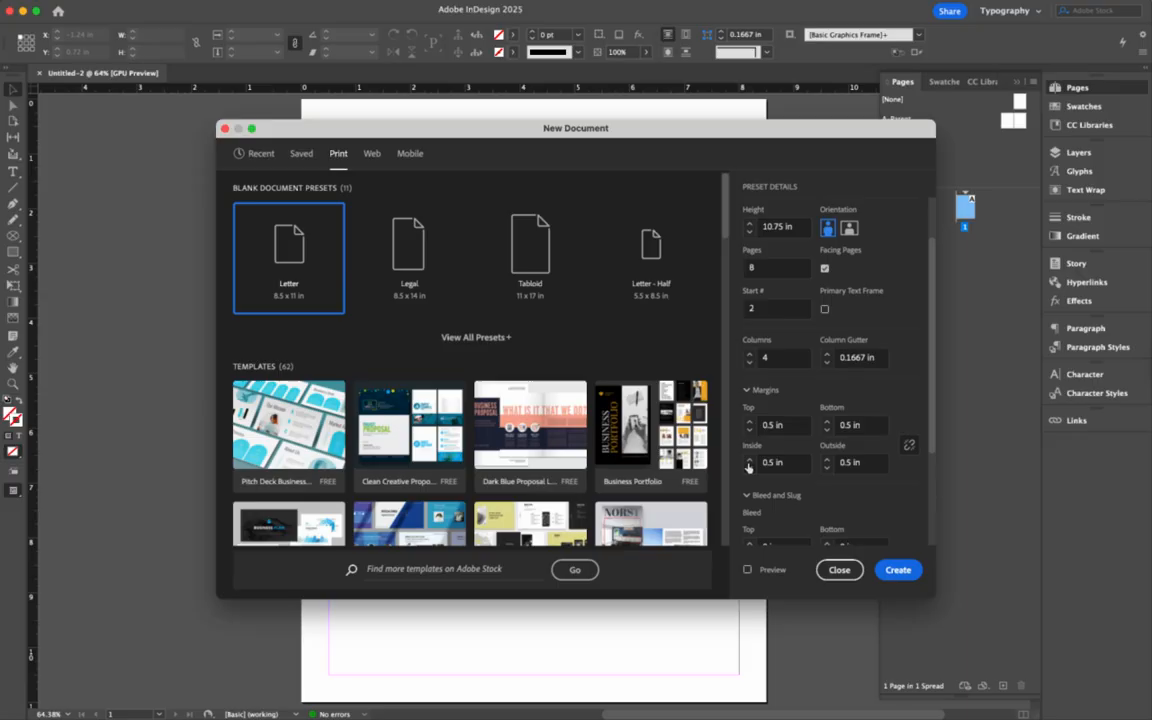
left_click(827, 431)
left_click(827, 431)
left_click(827, 431)
left_click(827, 431)
left_click(828, 421)
left_click(828, 421)
left_click(828, 421)
left_click(828, 421)
left_click(828, 421)
left_click(828, 421)
- Set a 0.75 in inside margin and 0.125 in bleed, then create the document
left_click(749, 459)
left_click(749, 458)
scroll(833, 505, "down", 2)
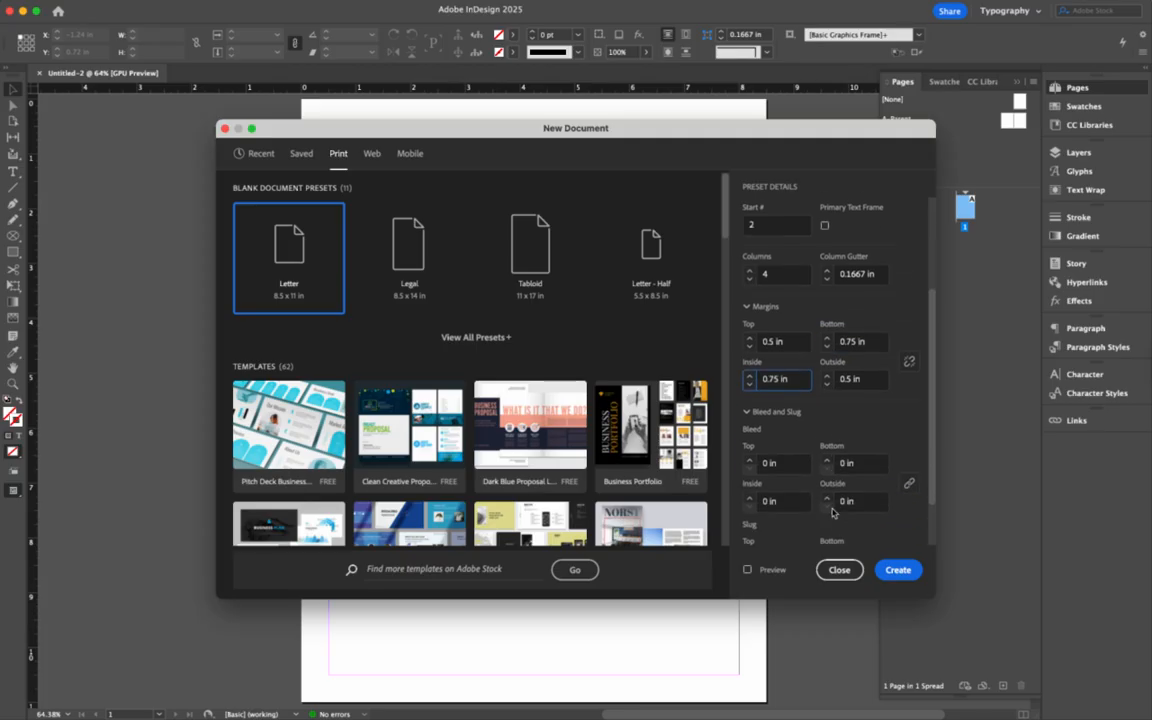
left_click(749, 458)
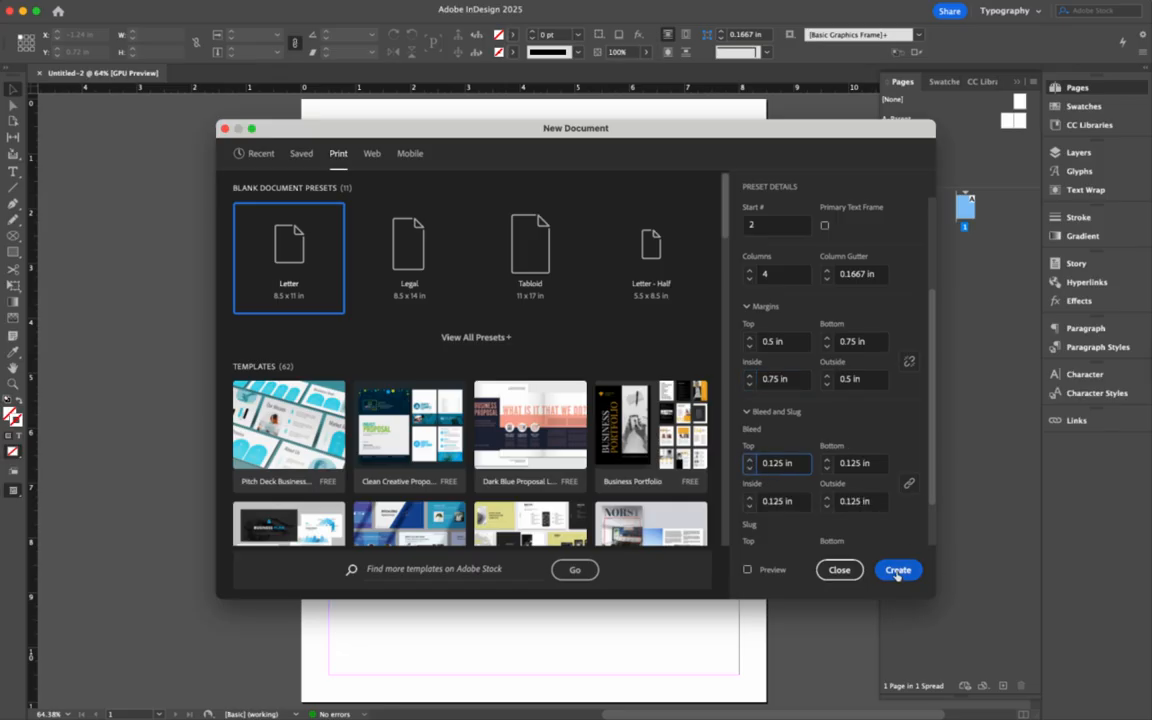
left_click(897, 571)
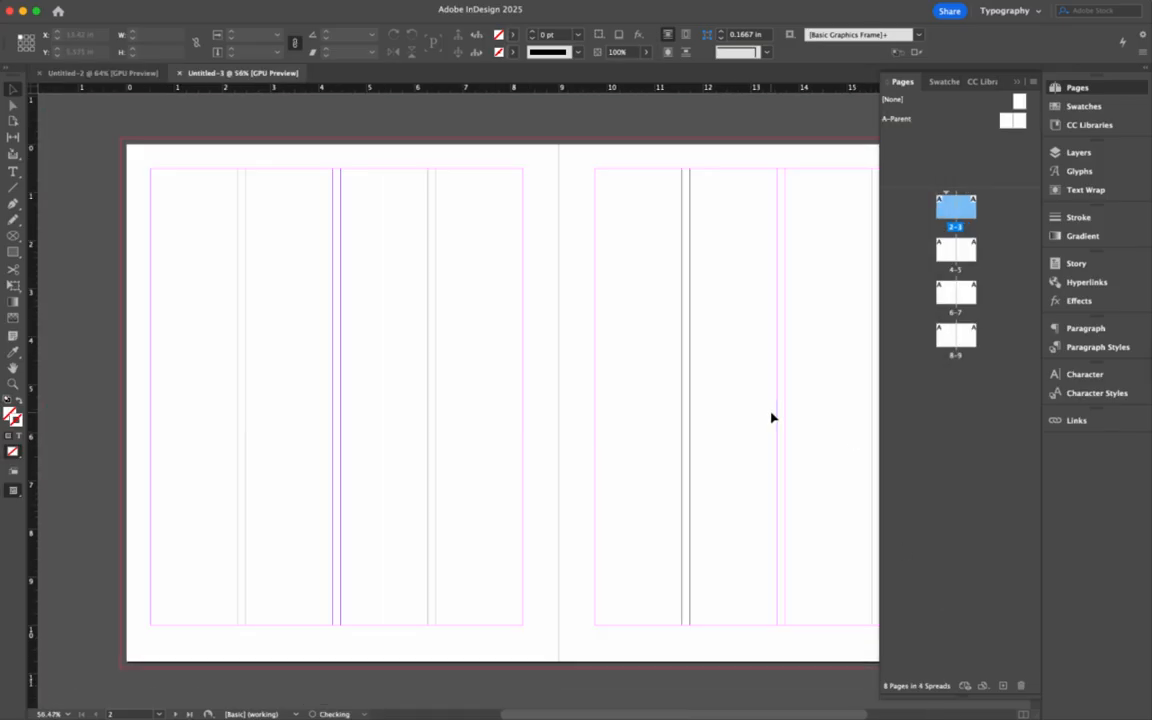
- Narrow the Pages panel and scroll through the four-column spreads 2–3 to 8–9
left_click(883, 323)
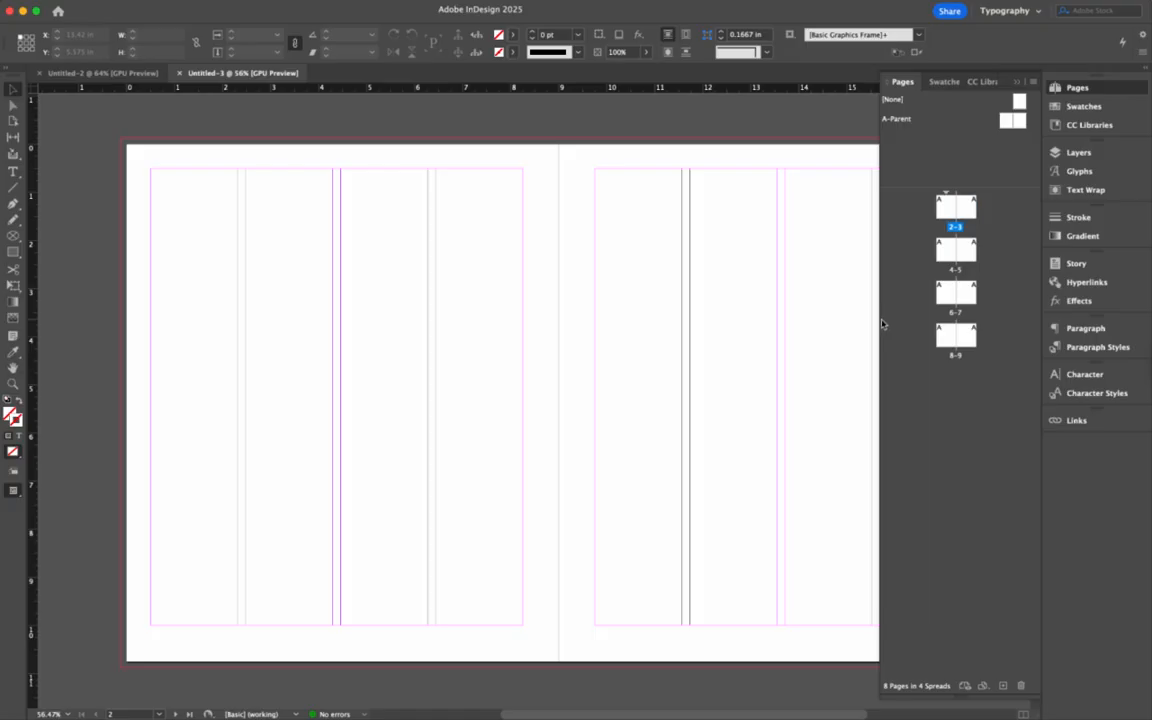
left_click_drag(879, 322, 944, 316)
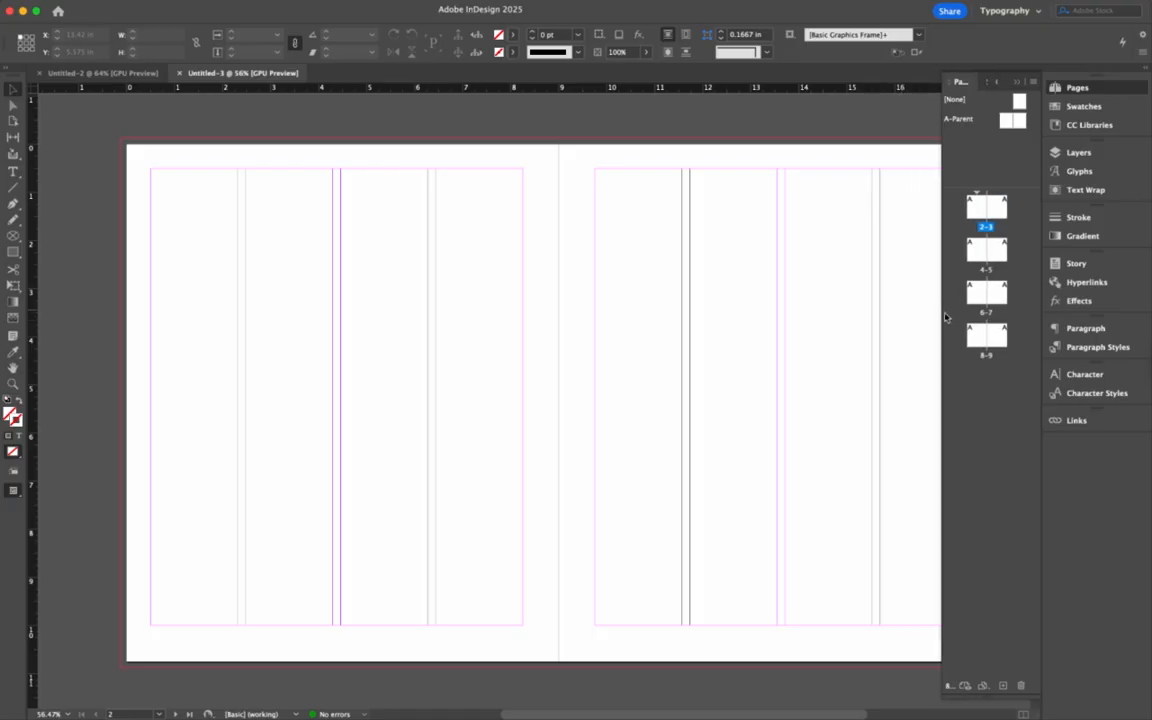
scroll(753, 383, "right", 3)
scroll(753, 383, "up", 1)
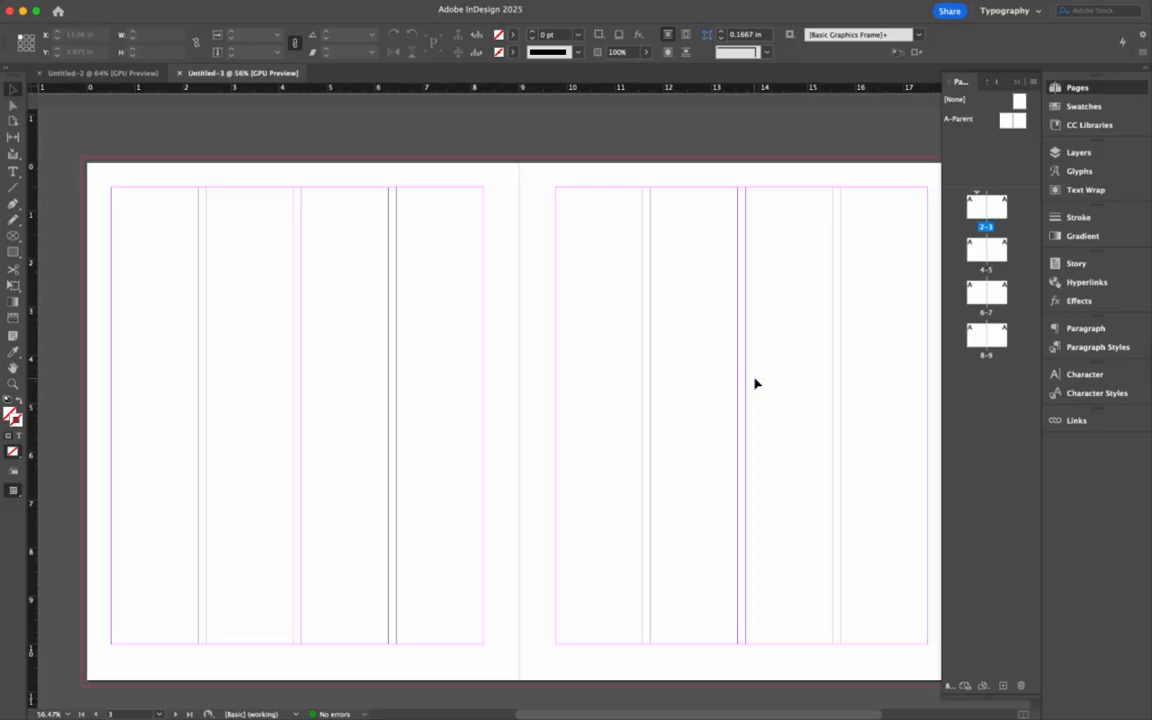
scroll(755, 383, "right", 3)
scroll(755, 383, "down", 1)
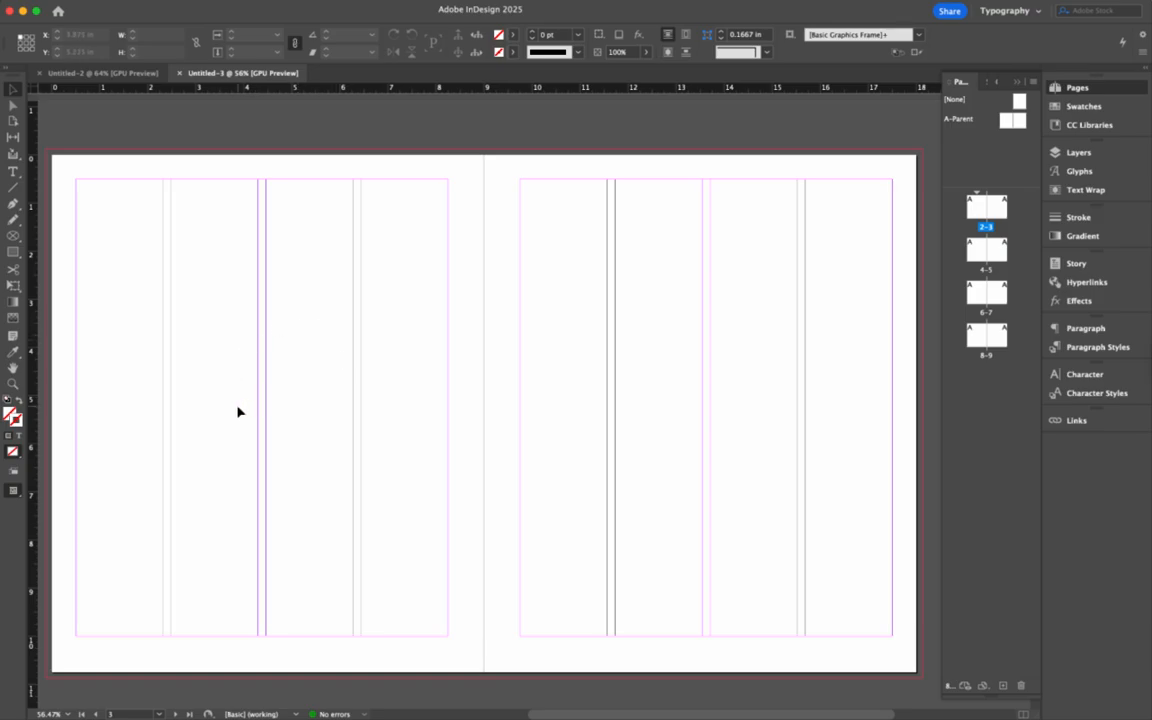
scroll(238, 411, "down", 10)
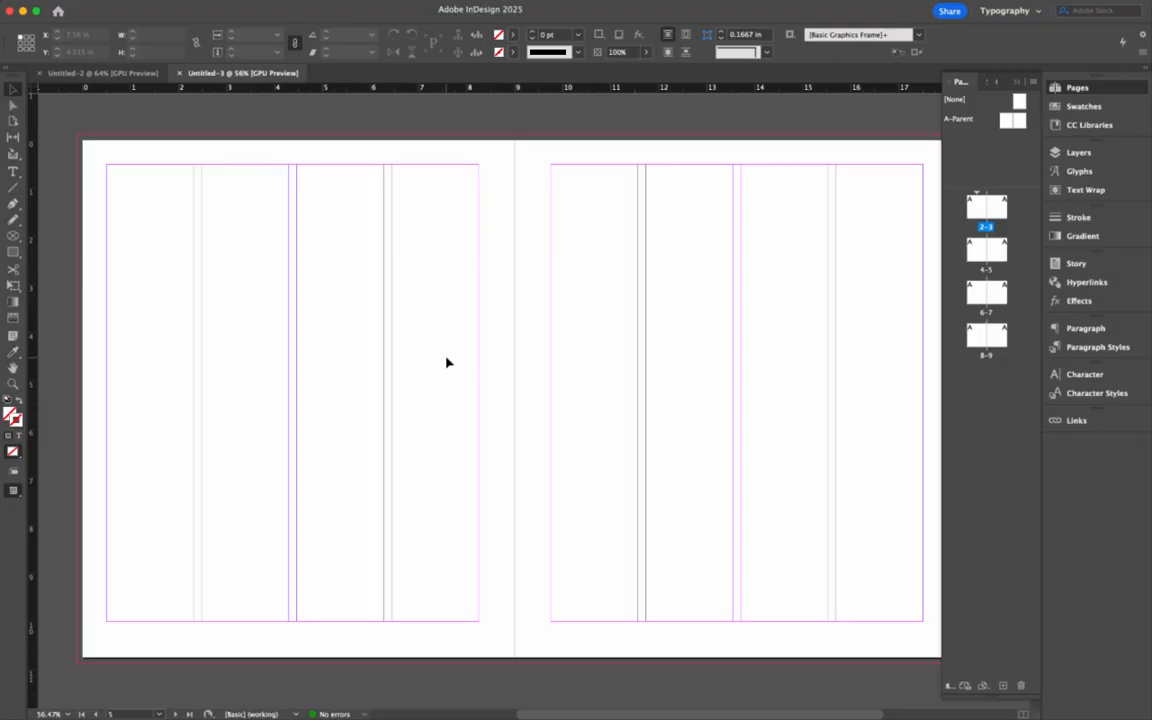
scroll(447, 363, "down", 10)
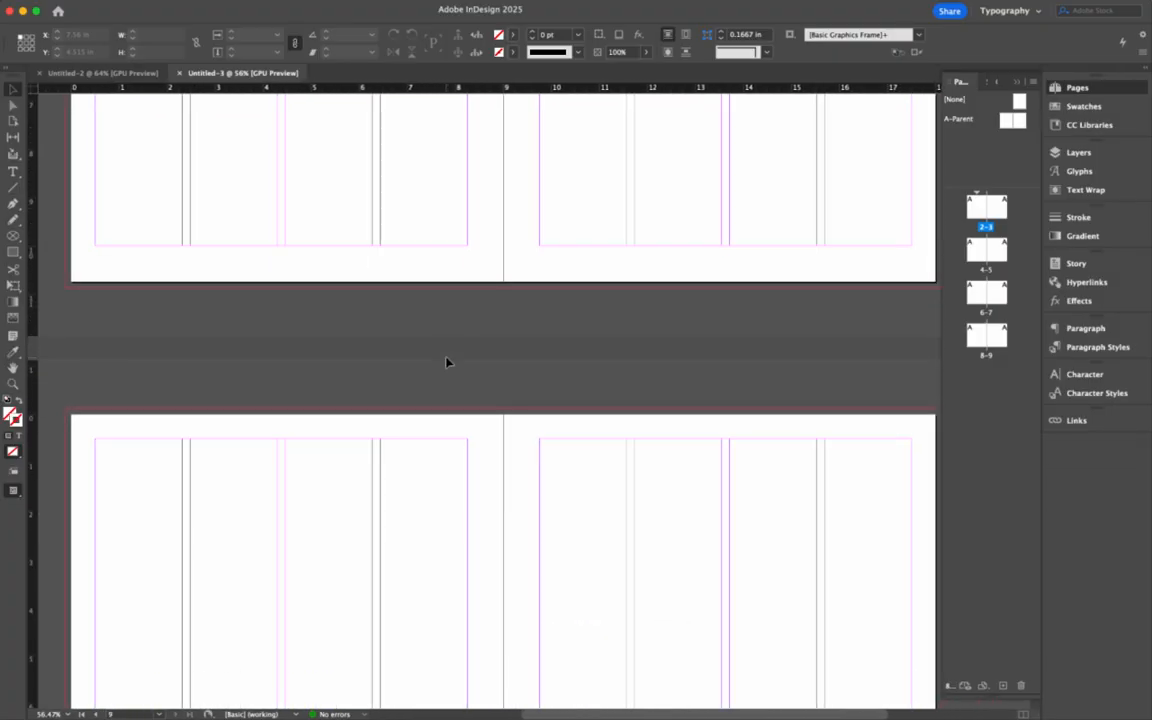
scroll(447, 363, "down", 6)
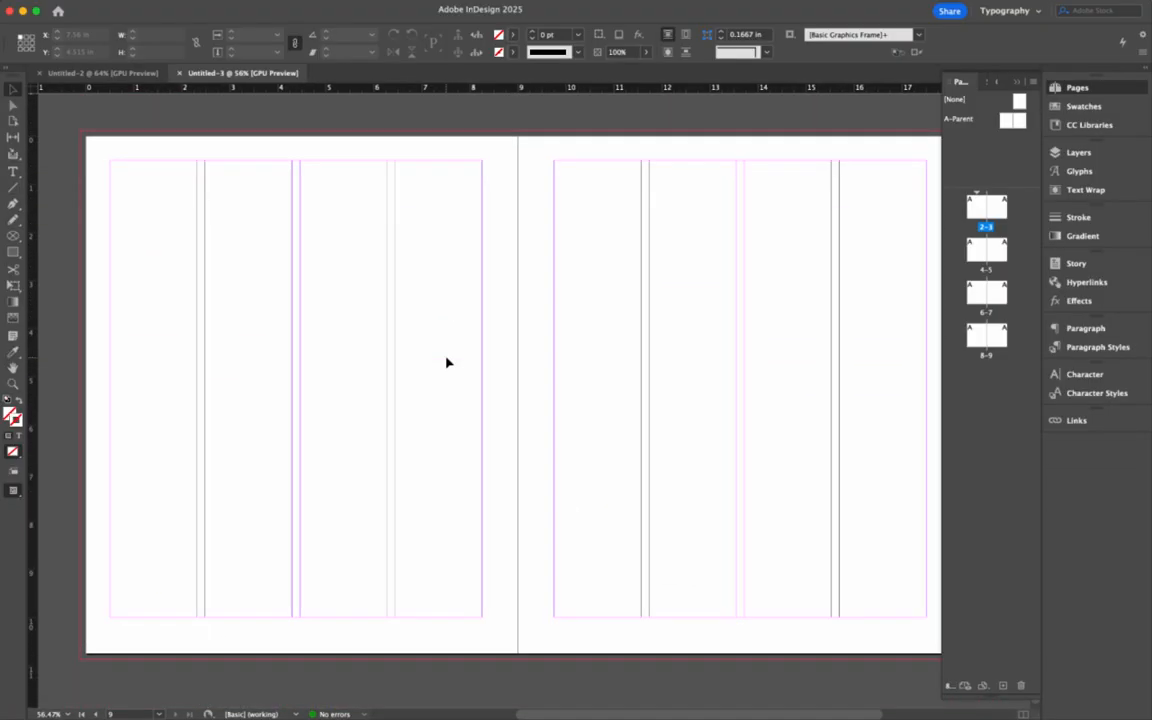
scroll(447, 363, "down", 5)
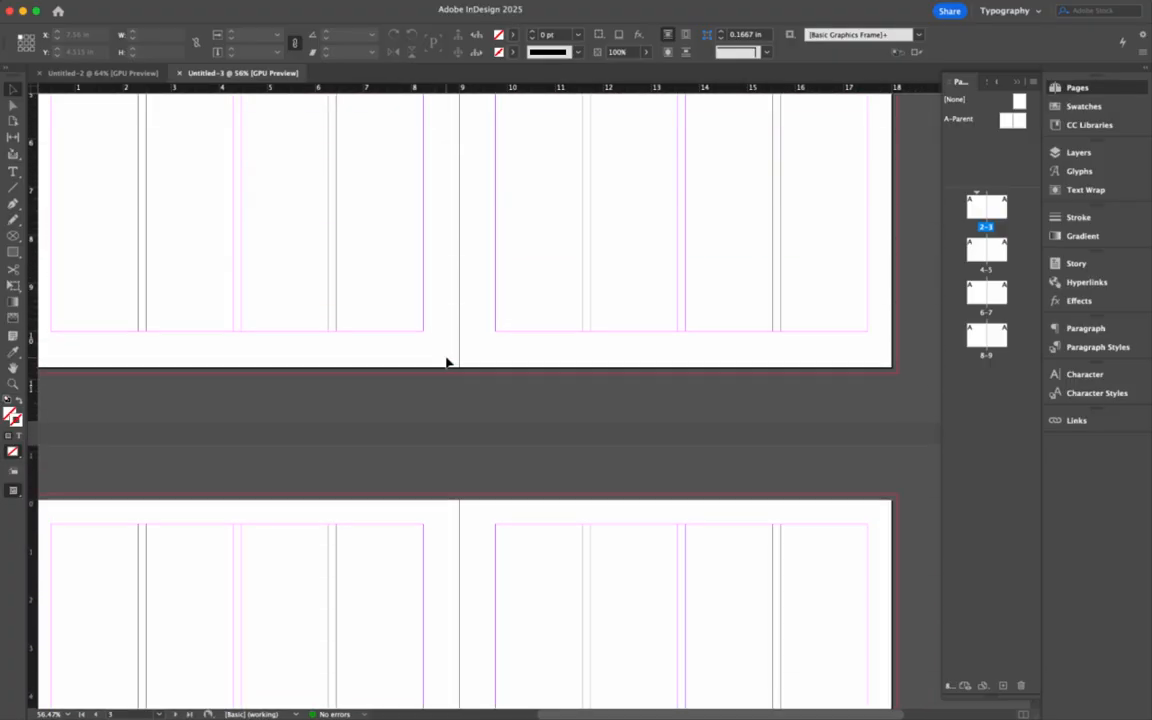
scroll(447, 363, "down", 5)
scroll(445, 360, "left", 1)
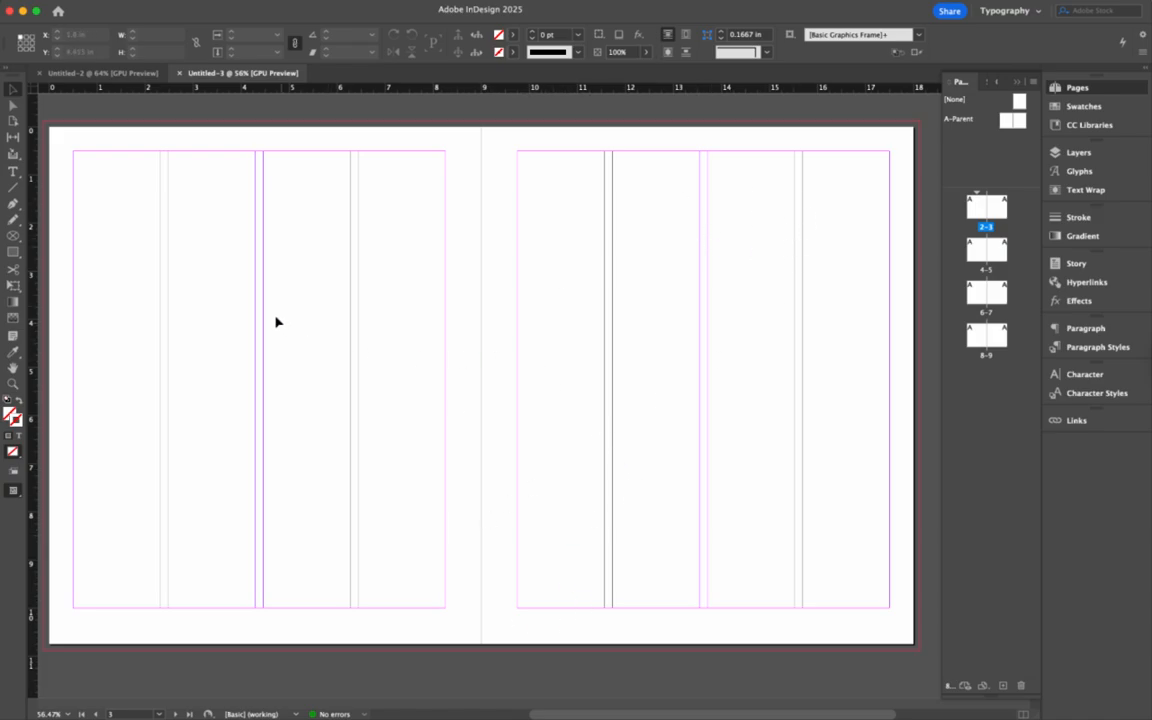
scroll(373, 316, "down", 10)
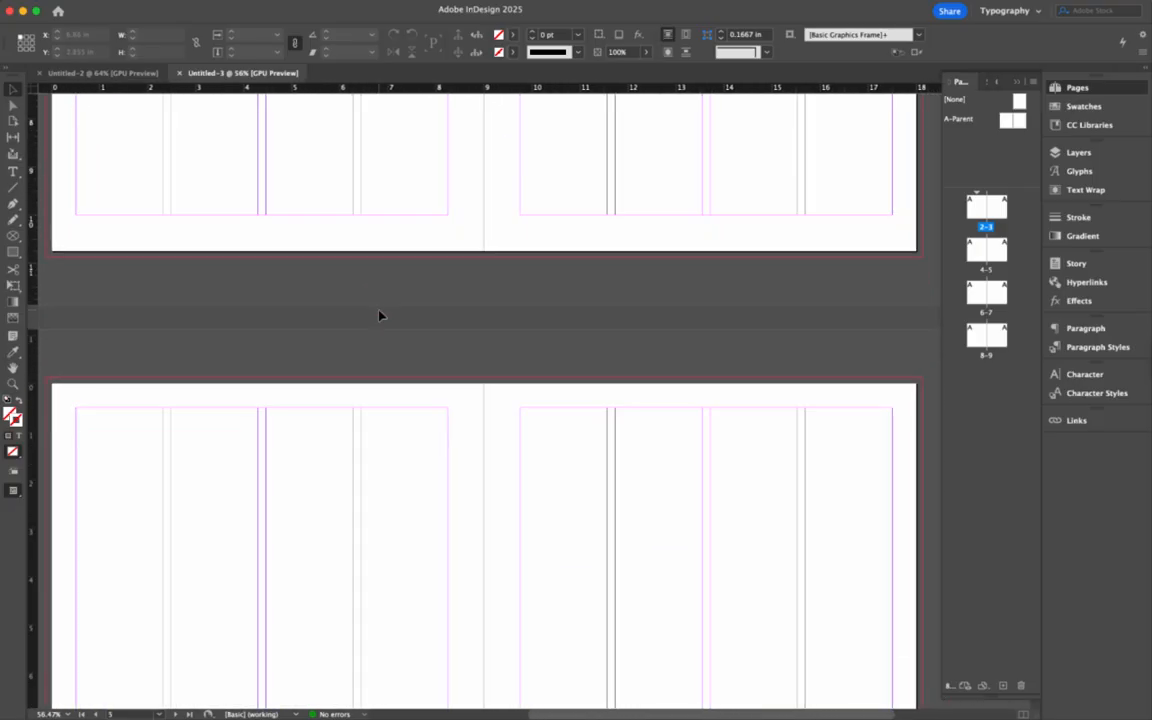
scroll(379, 316, "down", 5)
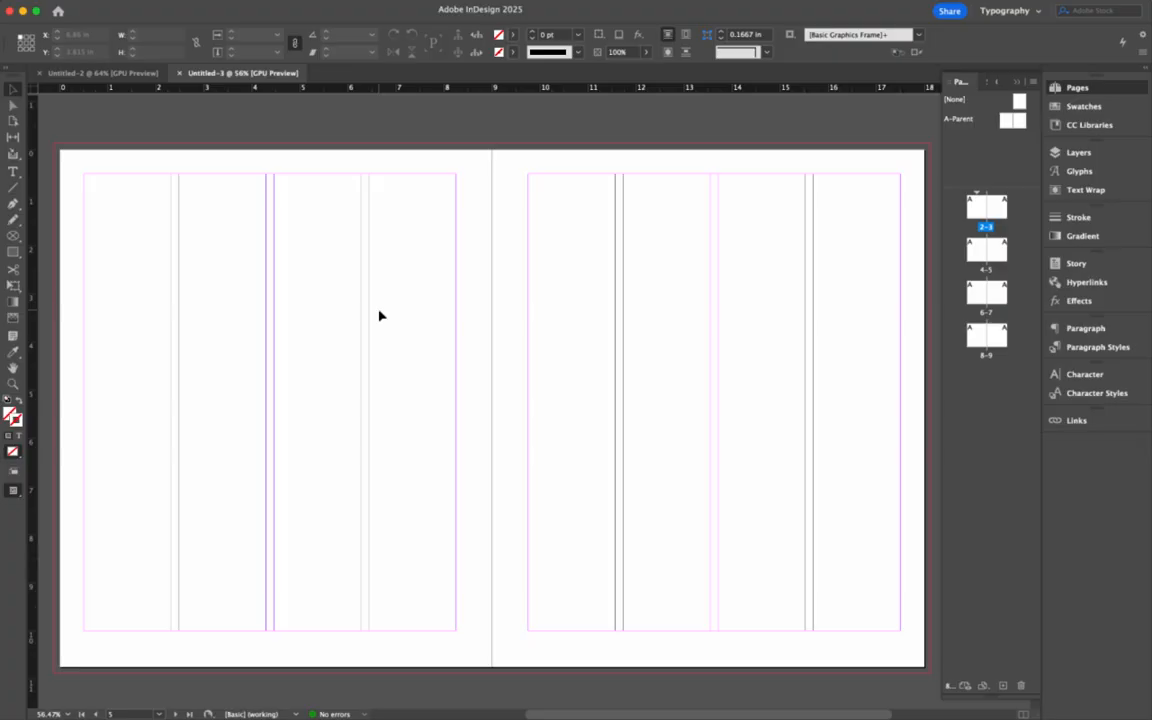
scroll(379, 316, "down", 2)
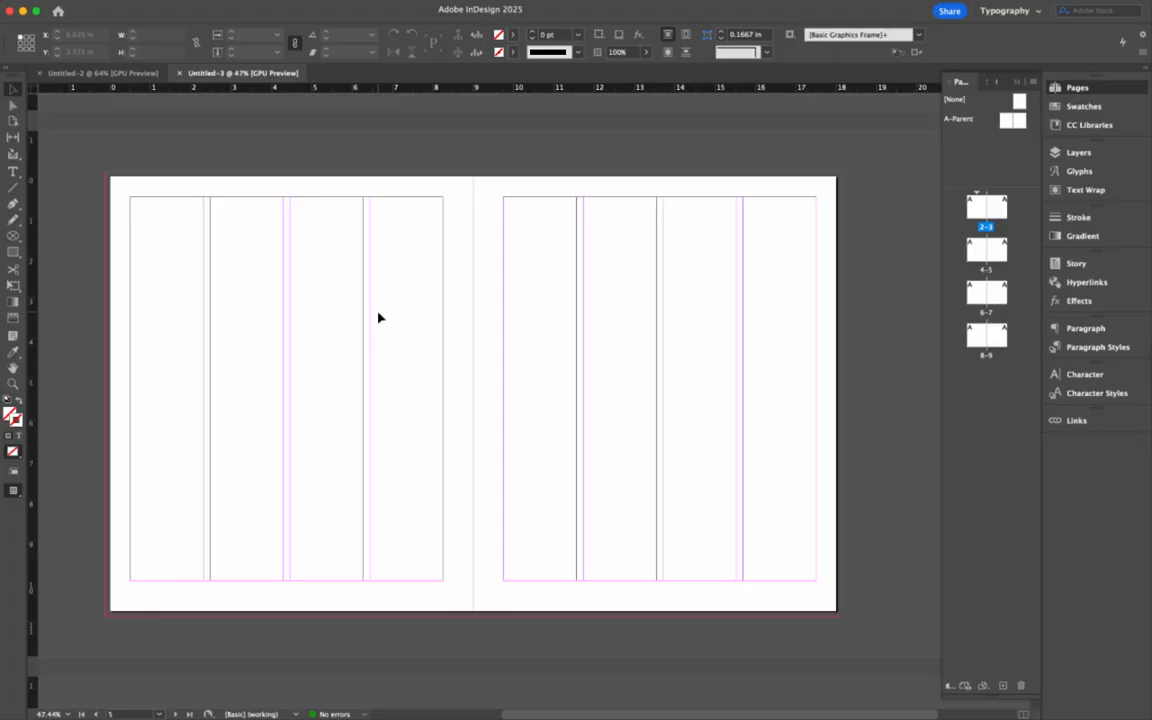
scroll(379, 317, "down", 1)
scroll(379, 317, "up", 2)
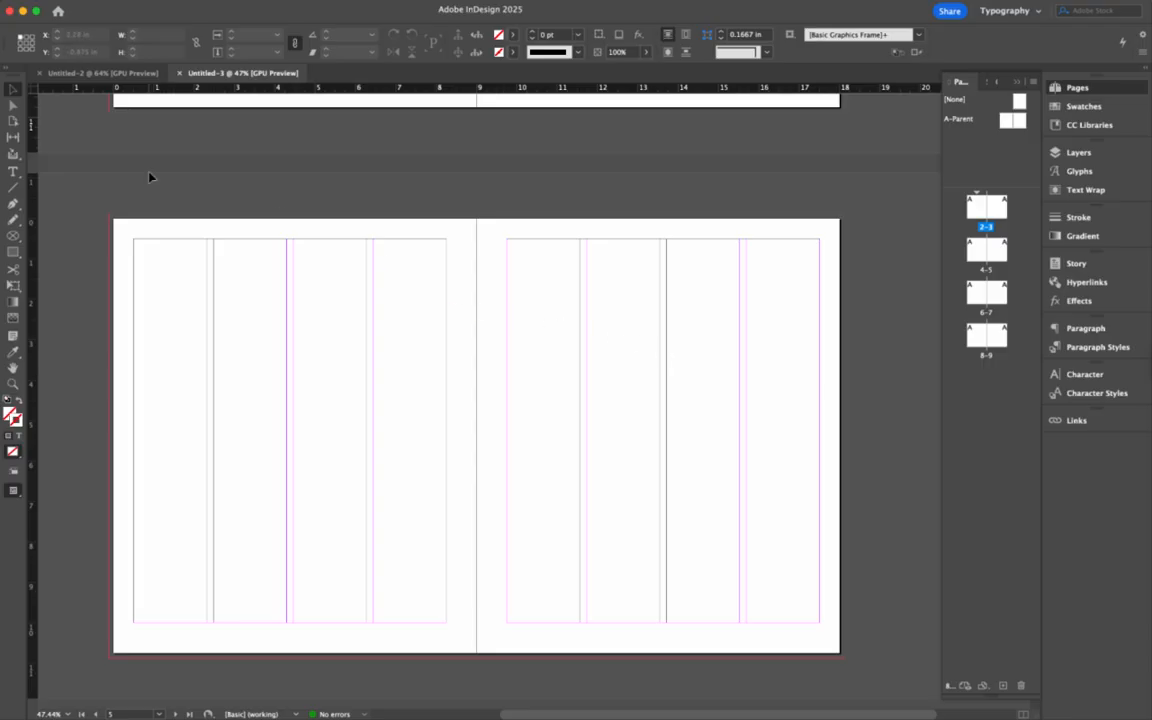
- Draw a rectangle frame across the spread and fill it with Black at a 10% tint
left_click(13, 253)
left_click_drag(108, 213, 659, 658)
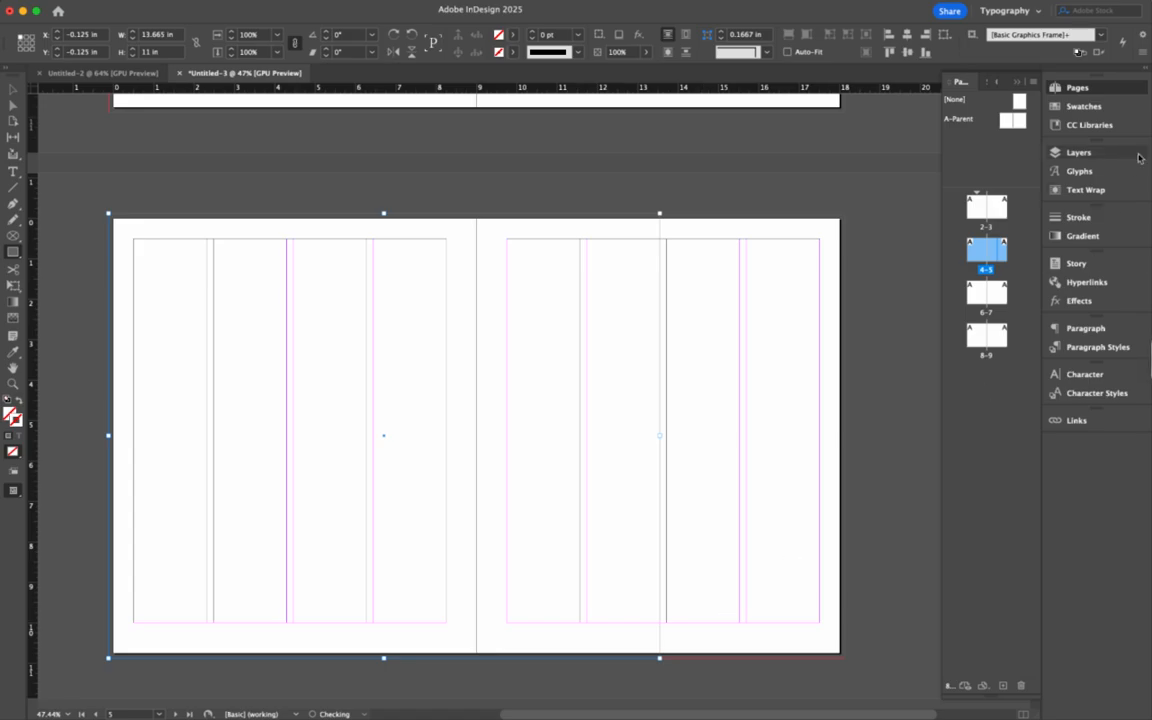
left_click(1098, 110)
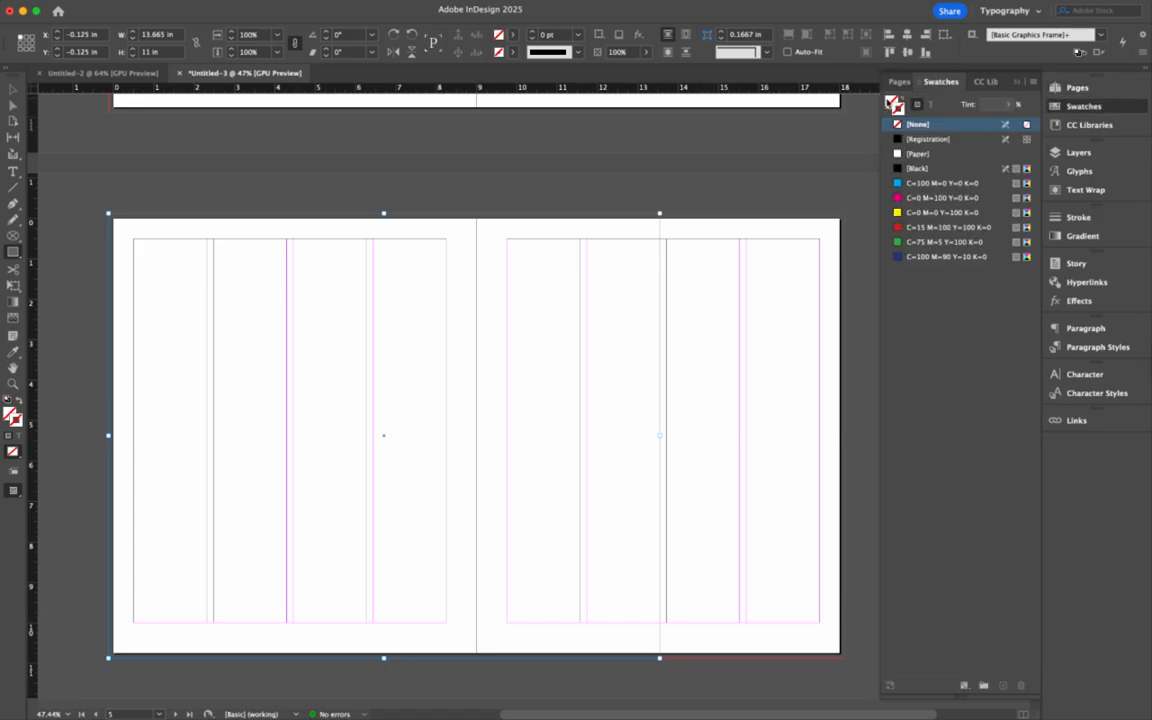
left_click(912, 170)
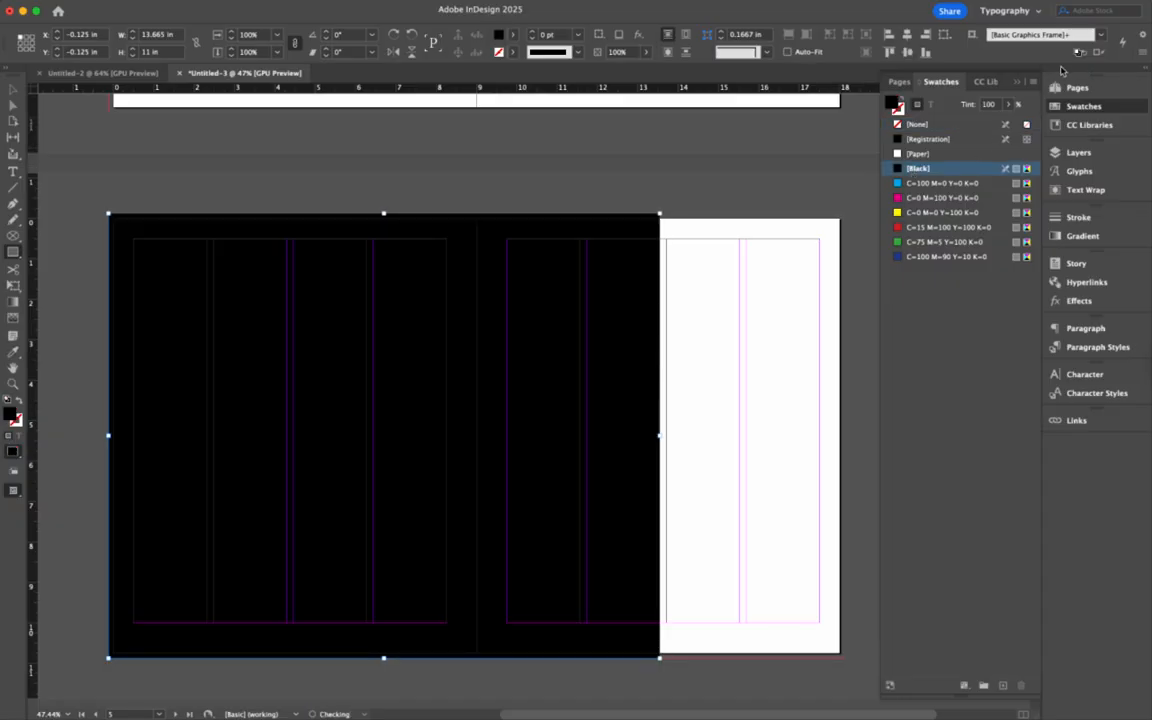
left_click(993, 105)
type("10")
key("Return")
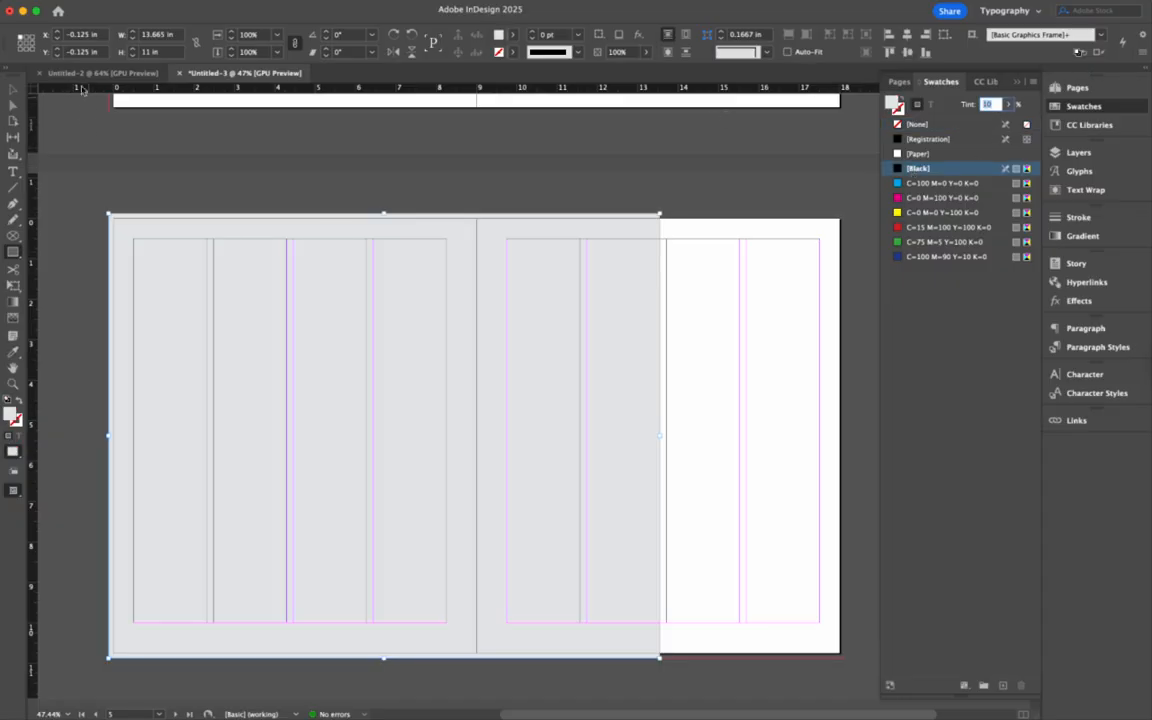
left_click(13, 89)
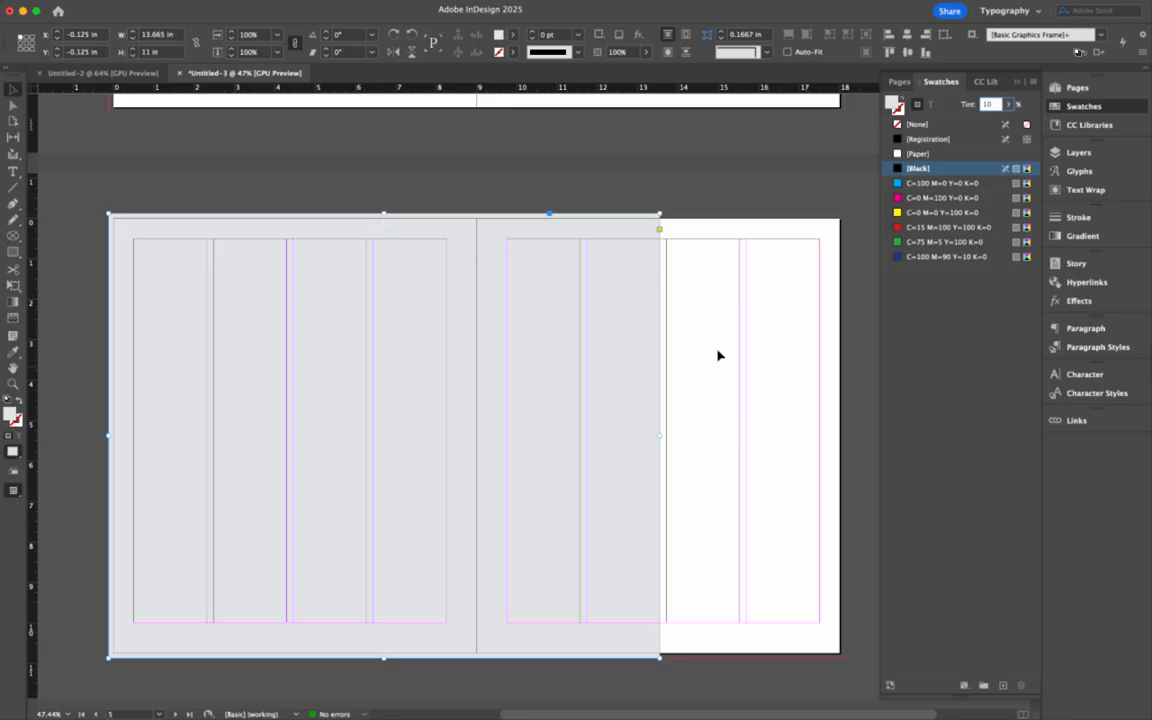
scroll(390, 321, "up", 1)
- Draw a text frame on the left page and set its 'Headline Here' text in American Scribe
left_click(13, 171)
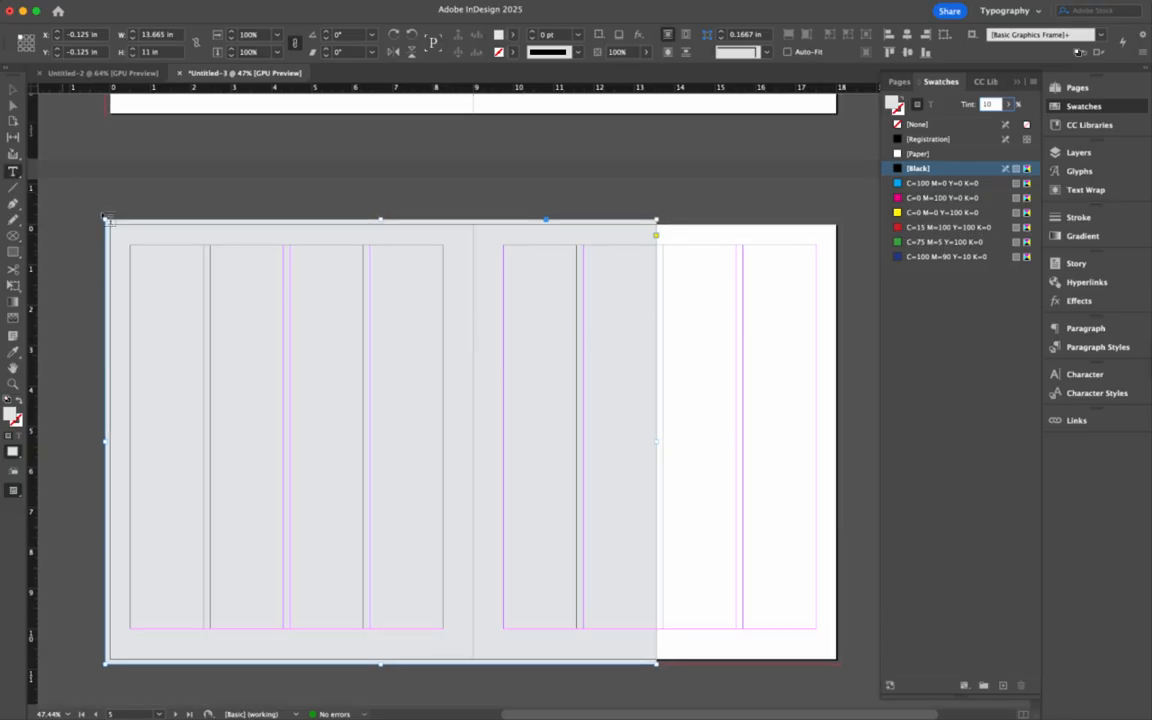
left_click_drag(131, 246, 490, 457)
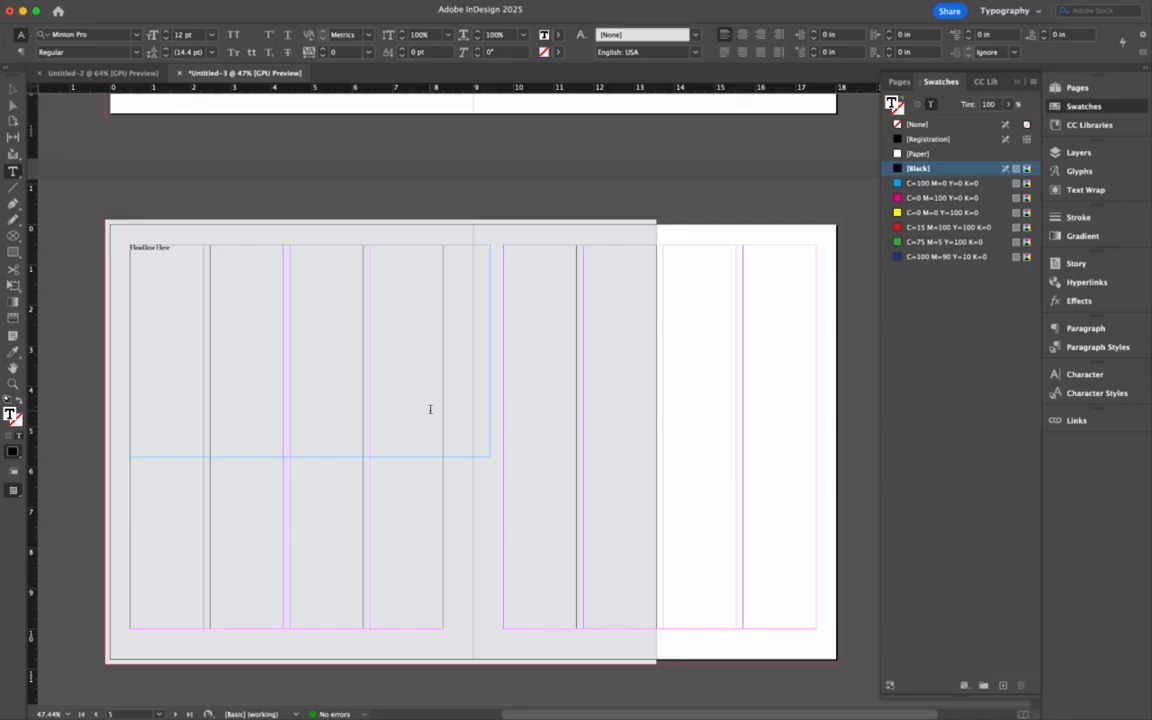
triple_click(160, 249)
left_click(136, 35)
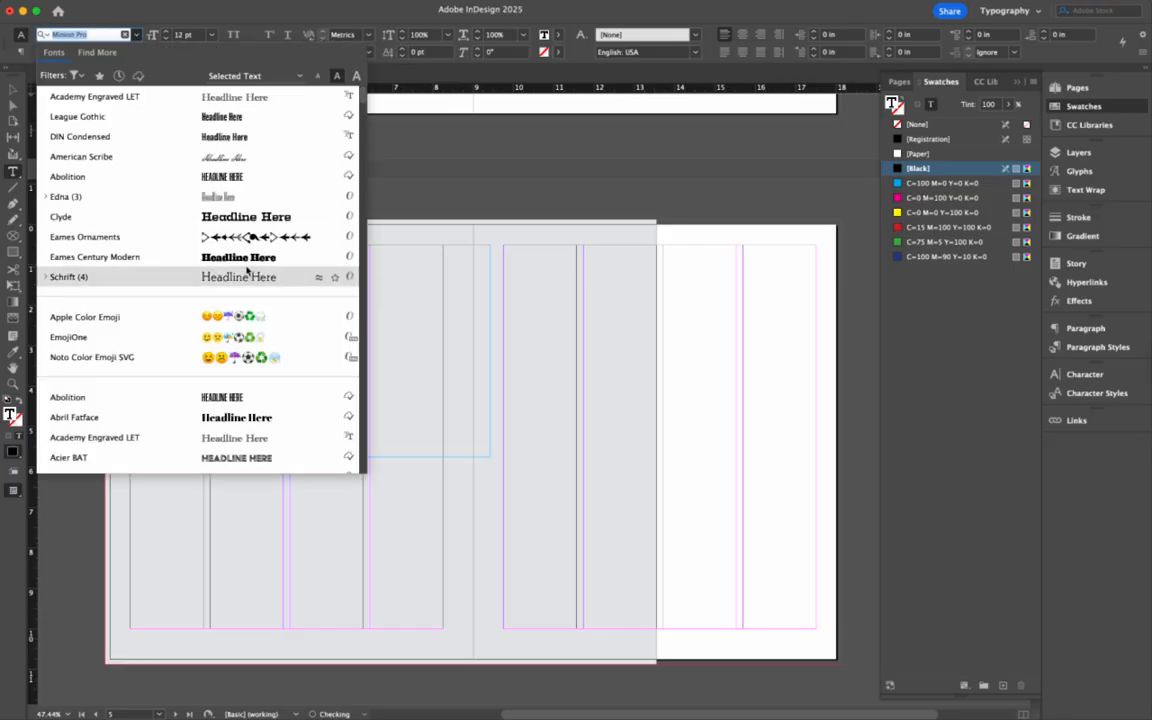
left_click(230, 158)
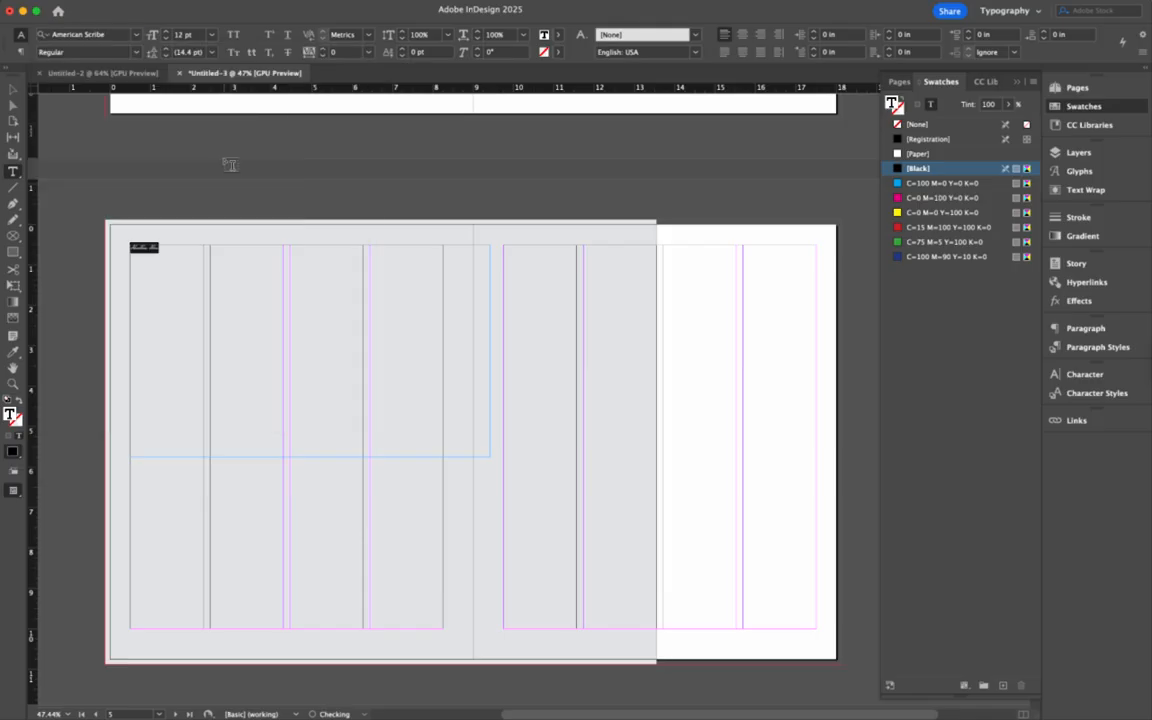
- Enlarge the headline text to 240 pt
key("super+shift+period")
key("super+shift+period")
key("super+shift+period")
key("super+shift+period")
key("super+shift+period")
key("super+shift+period")
key("super+shift+period")
key("super+shift+period")
key("super+shift+period")
key("super+shift+period")
key("super+shift+period")
key("super+shift+period")
key("super+shift+period")
key("super+shift+period")
key("super+shift+period")
key("super+shift+period")
key("super+shift+period")
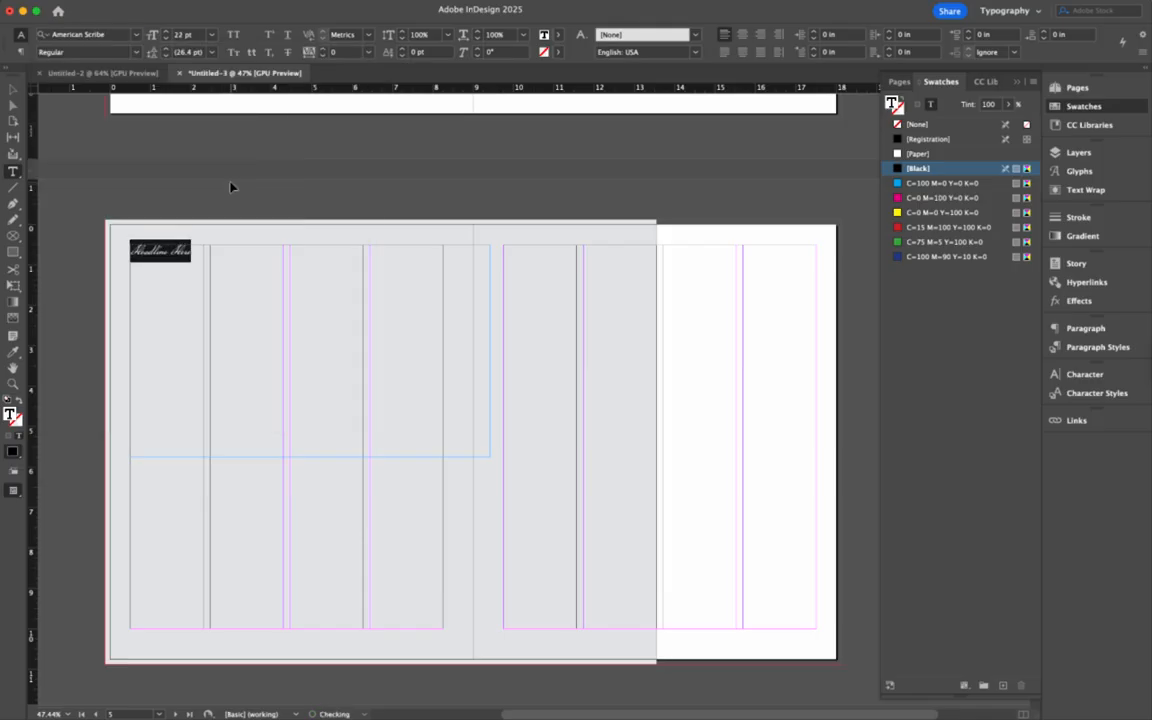
key("super+shift+period")
key("super+shift+period")
key("super+shift+period")
key("super+shift+period")
key("super+shift+period")
key("super+shift+period")
key("super+shift+period")
key("super+shift+period")
key("super+shift+period")
key("super+shift+period")
key("super+shift+period")
key("super+shift+period")
key("super+shift+period")
key("super+shift+period")
key("super+shift+period")
key("super+shift+period")
key("super+shift+period")
key("super+shift+period")
key("super+shift+period")
key("super+shift+period")
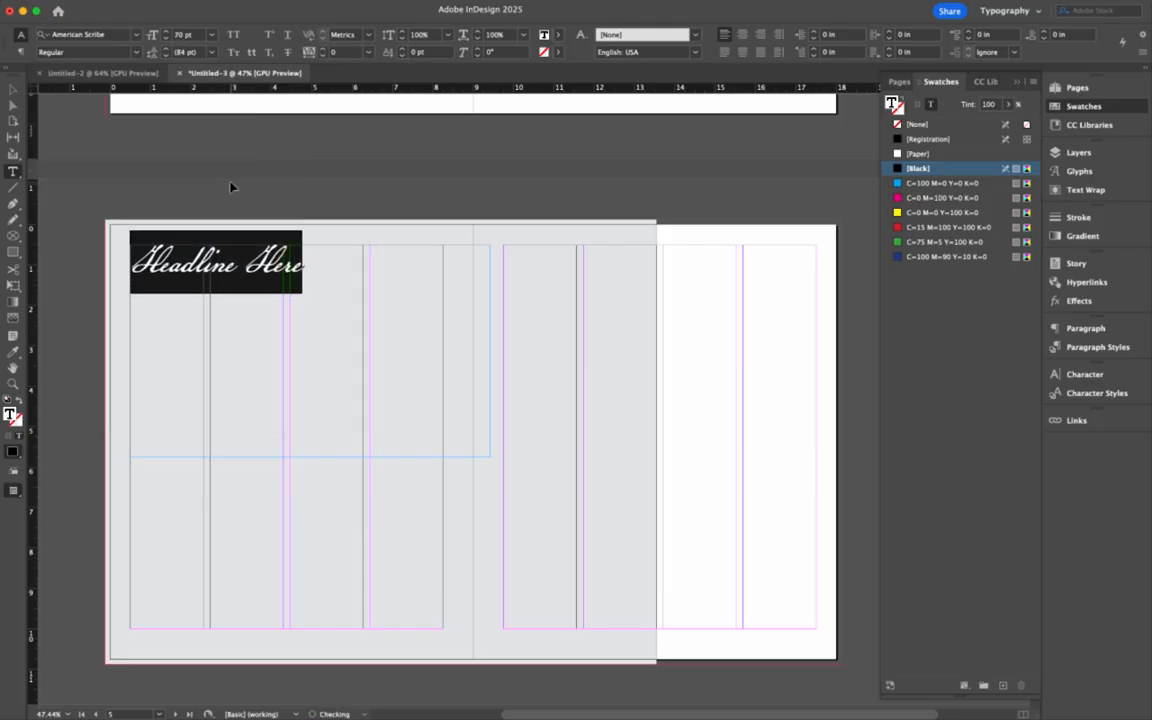
key("super+shift+period")
key("super+shift+period")
key("super+shift+period")
key("super+shift+period")
key("super+shift+period")
key("super+shift+period")
key("super+shift+period")
key("super+shift+period")
key("super+shift+period")
key("super+shift+period")
key("super+shift+period")
key("super+shift+period")
key("super+shift+period")
key("super+shift+period")
key("super+shift+period")
key("super+shift+period")
key("super+shift+period")
key("super+shift+period")
key("super+shift+period")
key("super+shift+period")
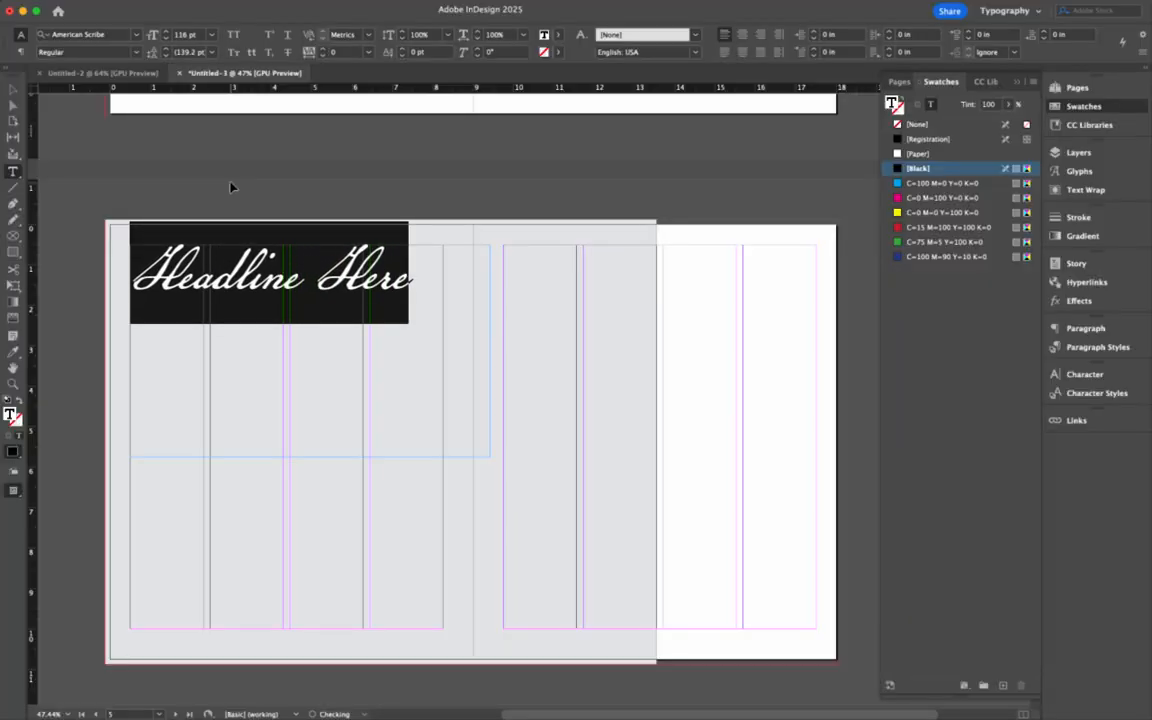
key("super+shift+period")
key("super+shift+period")
key("super+shift+period")
key("super+shift+period")
key("super+shift+period")
key("super+shift+period")
key("super+shift+period")
key("super+shift+period")
key("super+shift+period")
key("super+shift+period")
key("super+shift+period")
key("super+shift+period")
key("super+shift+period")
key("super+shift+period")
key("super+shift+period")
key("super+shift+period")
key("super+shift+period")
key("super+shift+period")
key("super+shift+period")
key("super+shift+period")
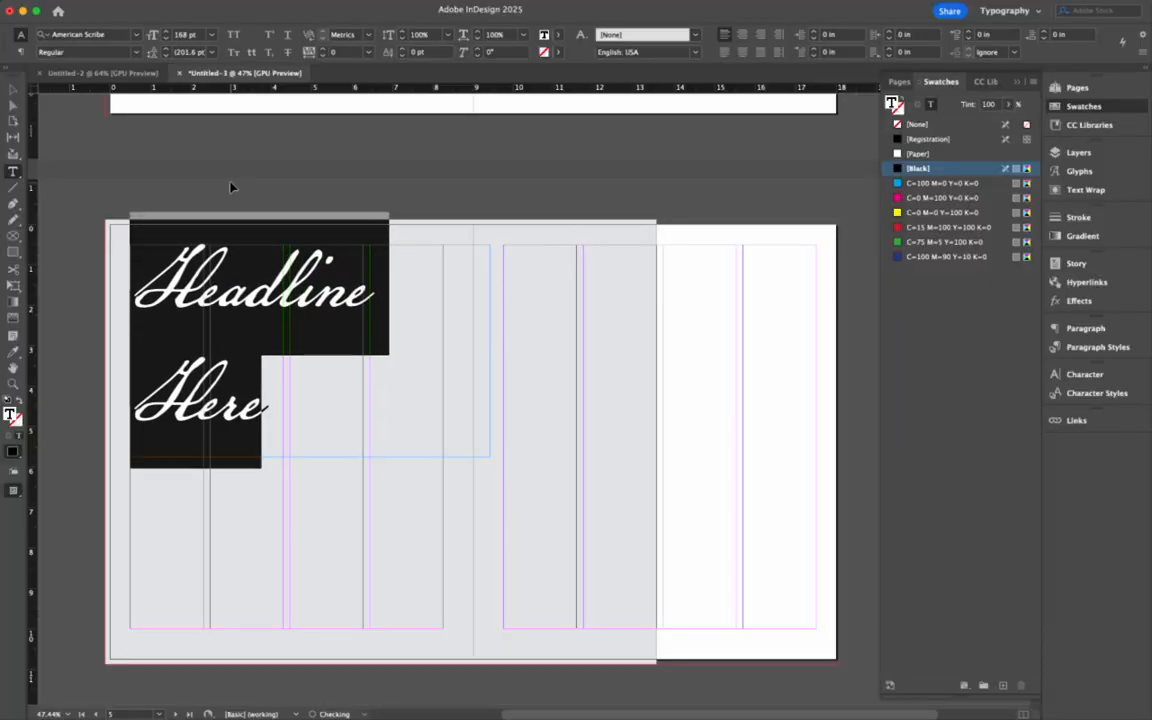
key("super+shift+period")
key("super+shift+period")
key("super+shift+period")
key("super+shift+period")
key("super+shift+period")
key("super+shift+period")
key("super+shift+period")
key("super+shift+period")
key("super+shift+period")
key("super+shift+period")
key("super+shift+period")
key("super+shift+period")
key("super+shift+period")
key("super+shift+period")
key("super+shift+period")
key("super+shift+period")
key("super+shift+period")
key("super+shift+period")
key("super+shift+period")
key("super+shift+period")
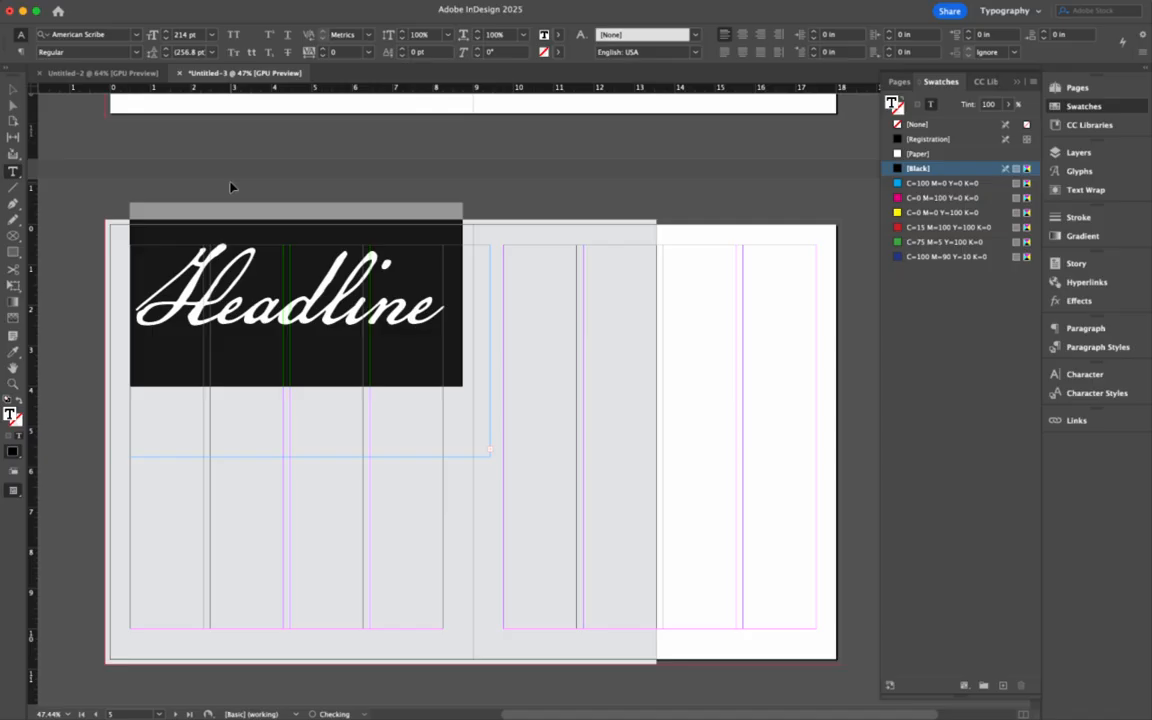
key("super+shift+period")
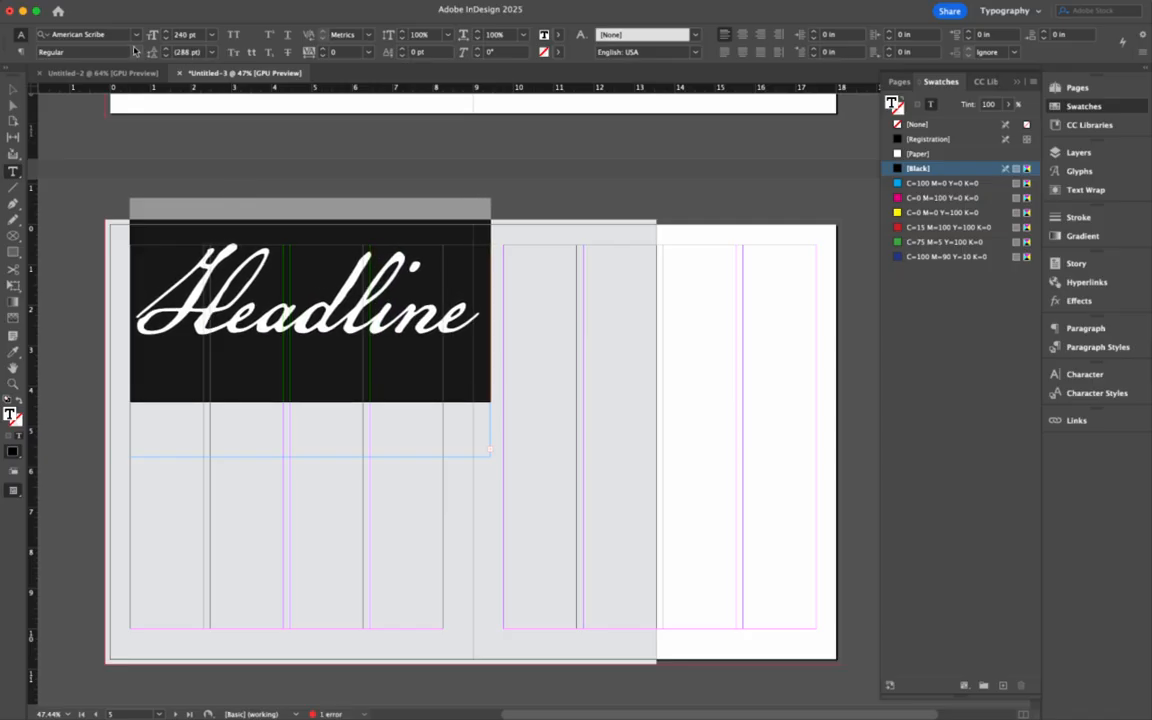
- Switch the headline font to Amandine and enlarge its frame so both words show
left_click(140, 35)
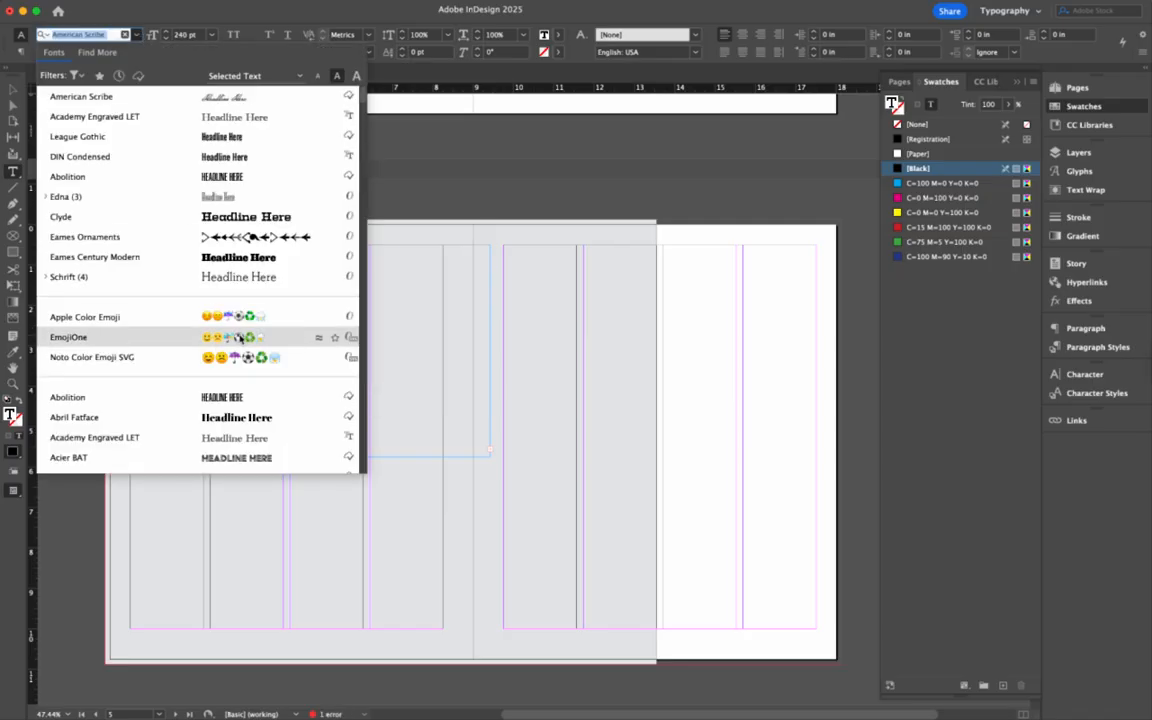
scroll(227, 400, "down", 5)
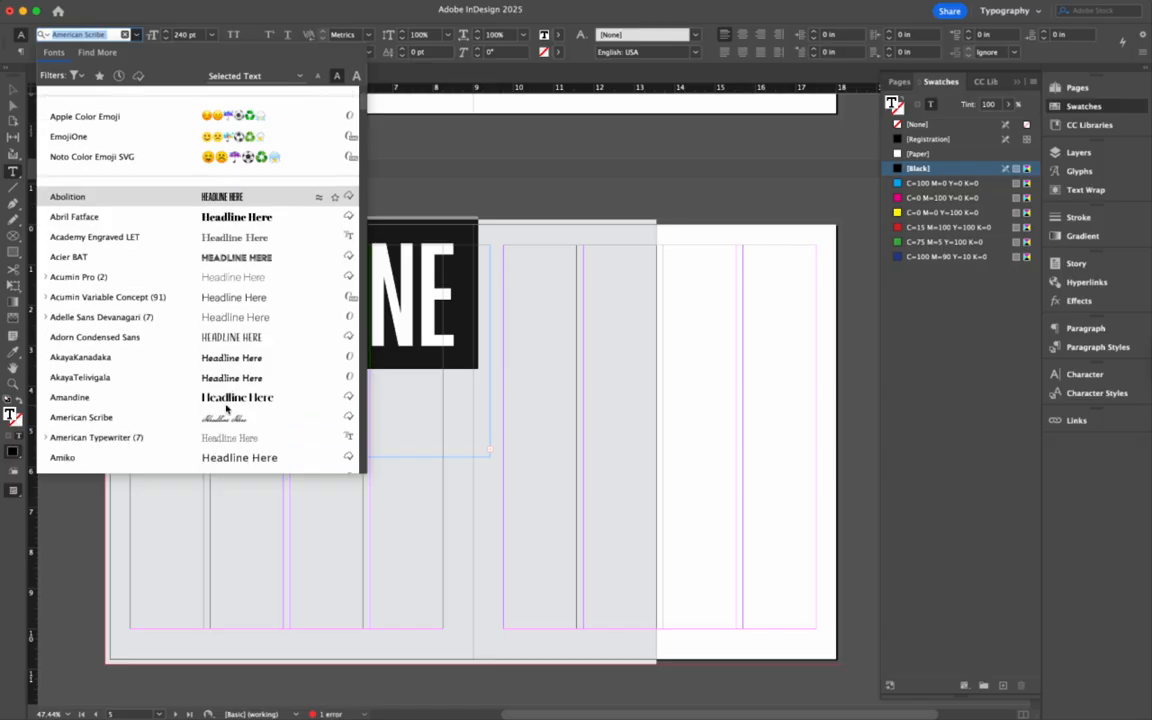
left_click(227, 397)
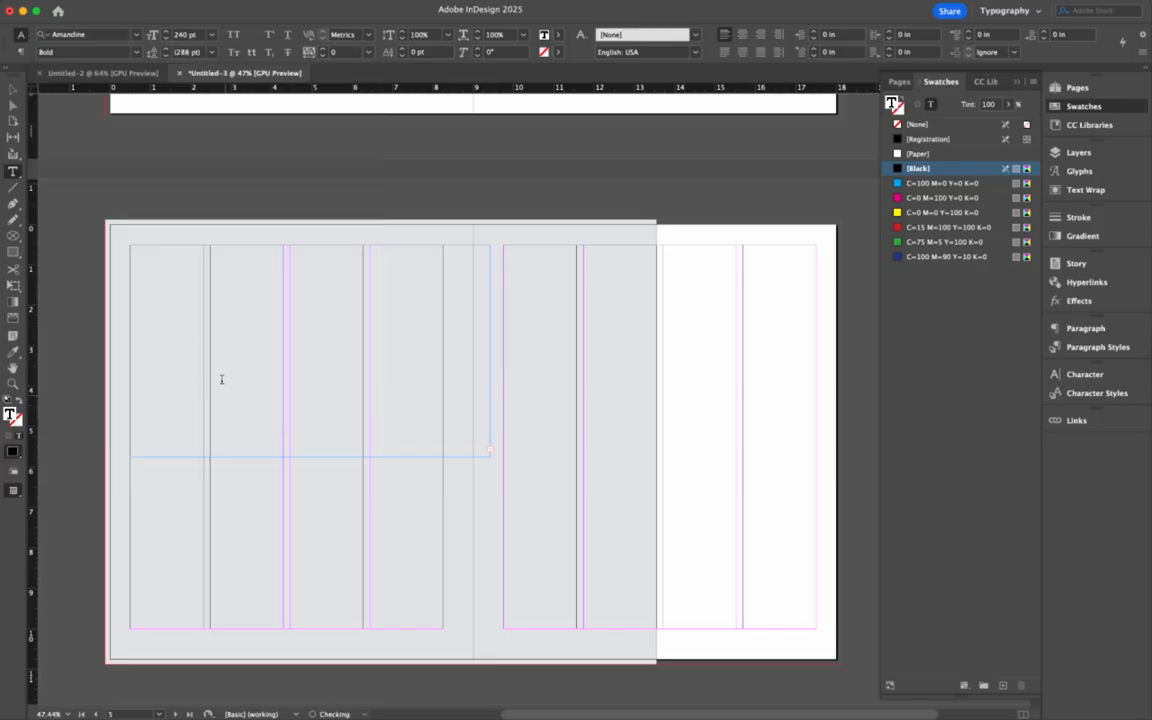
key("Escape")
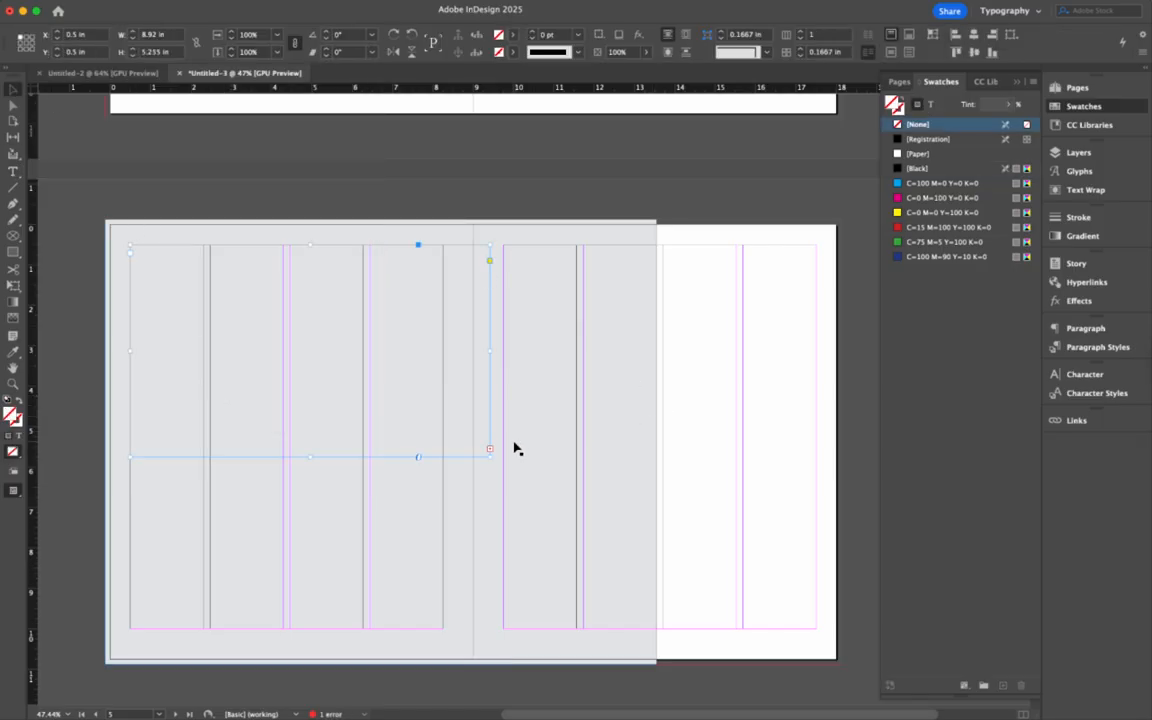
left_click_drag(488, 457, 723, 548)
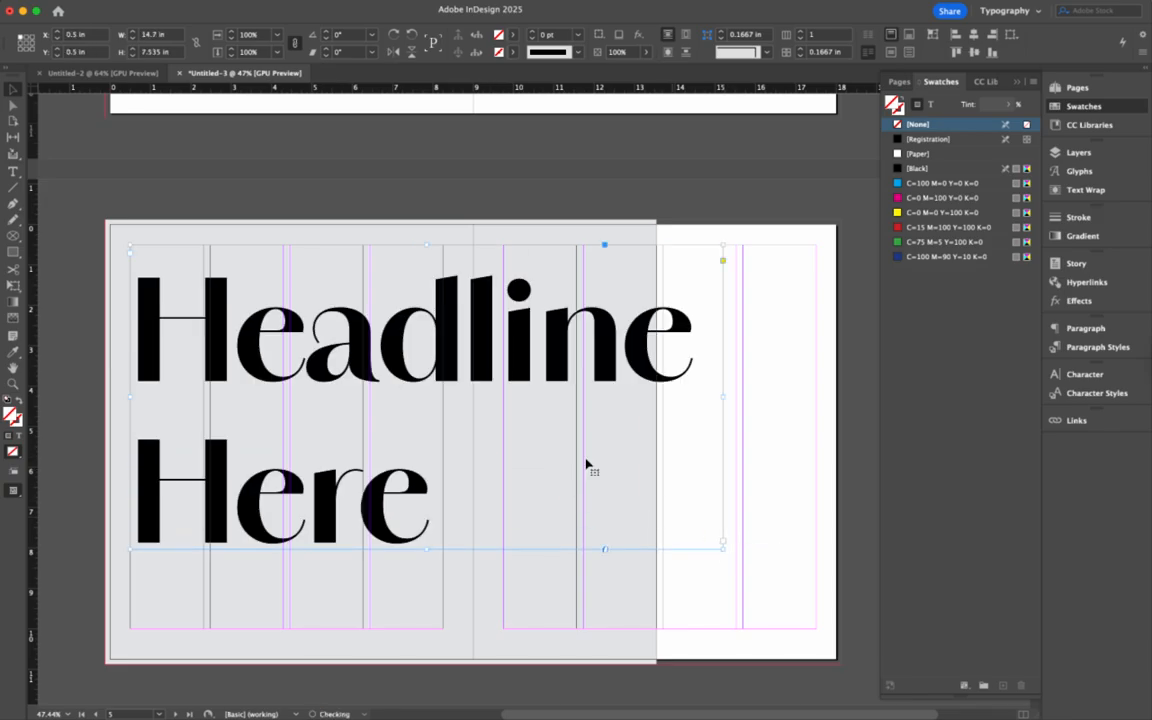
double_click(494, 366)
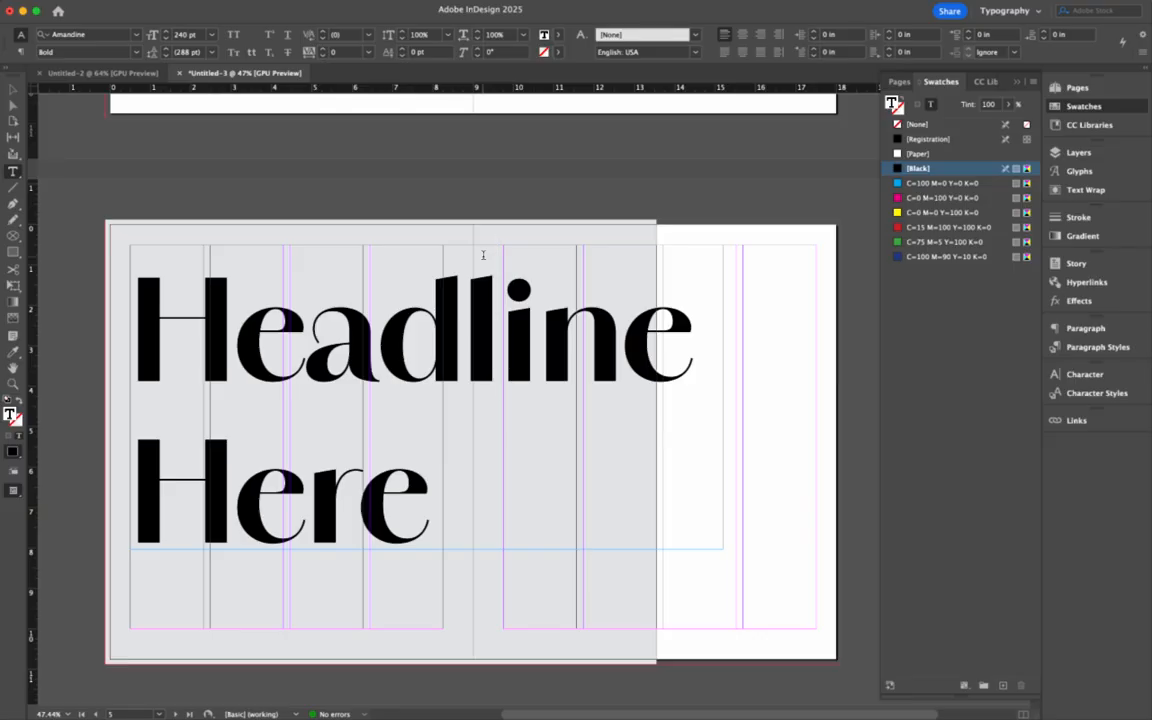
- Break 'Here' onto its own line below 'Headline' and shrink the first line
left_click(466, 318)
key("Return")
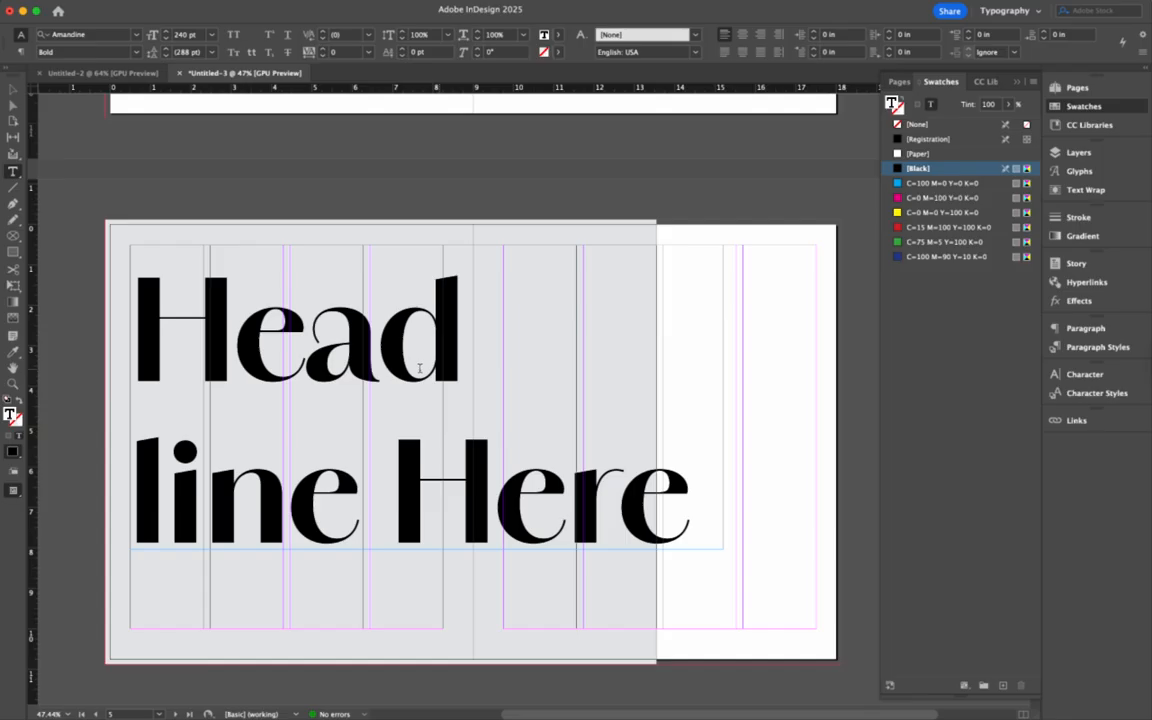
double_click(352, 485)
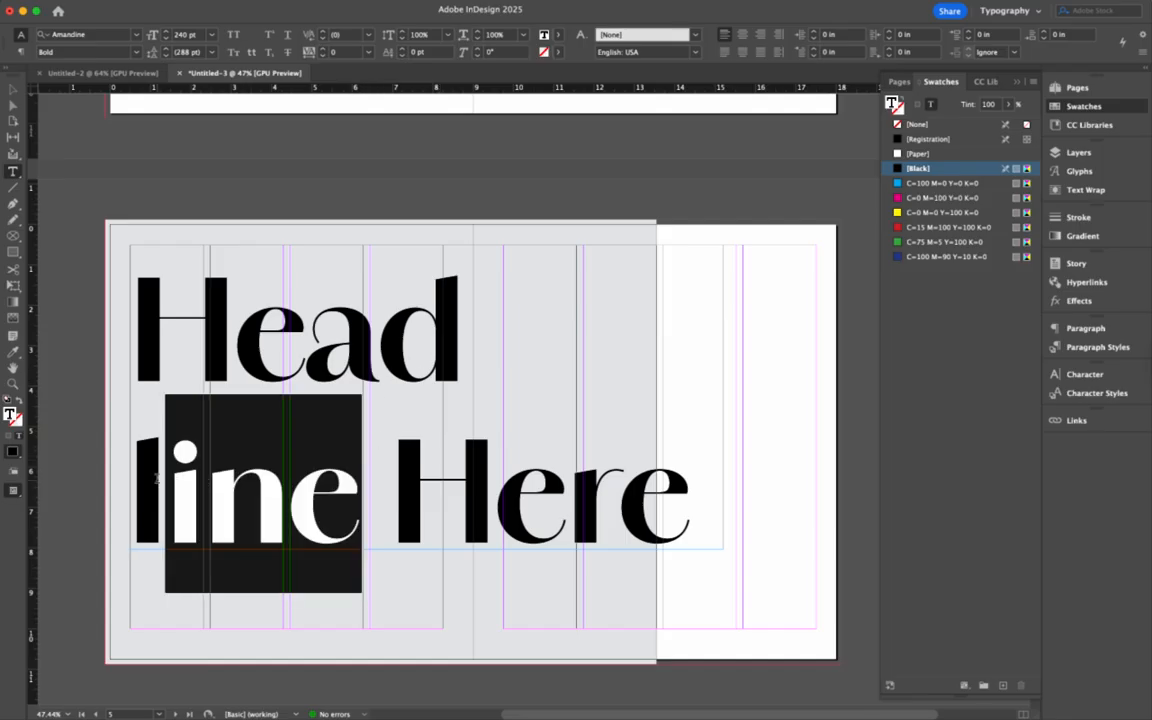
left_click(404, 476)
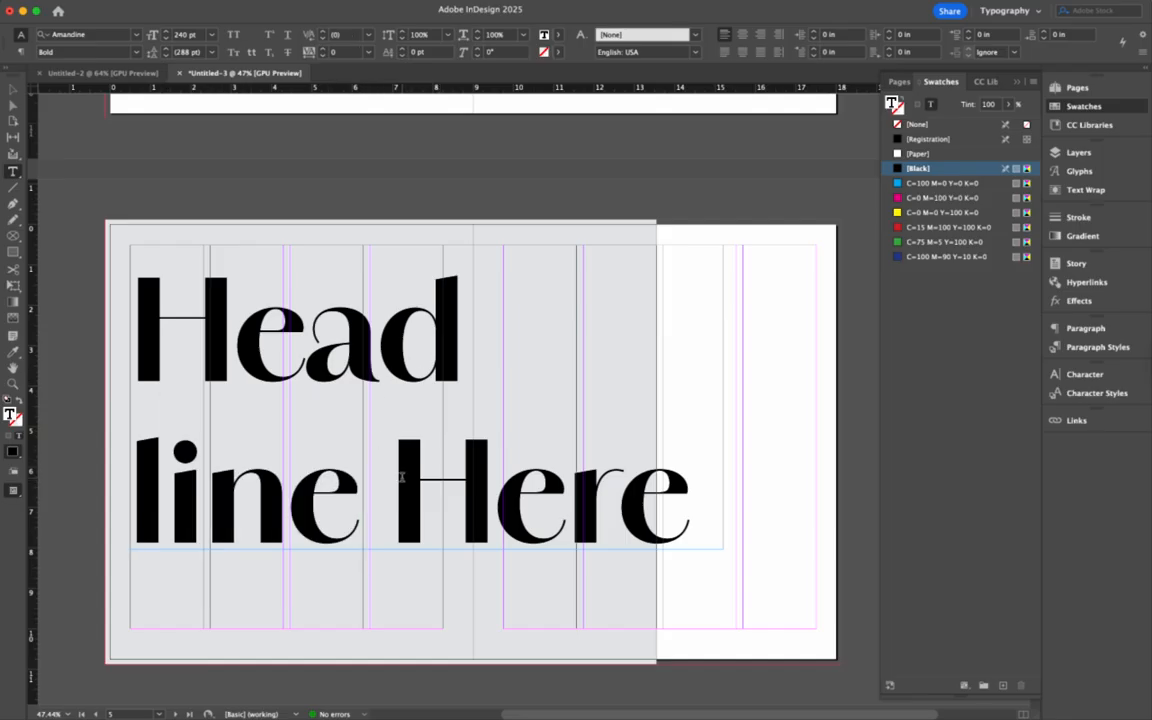
key("Return")
left_click_drag(366, 498, 157, 363)
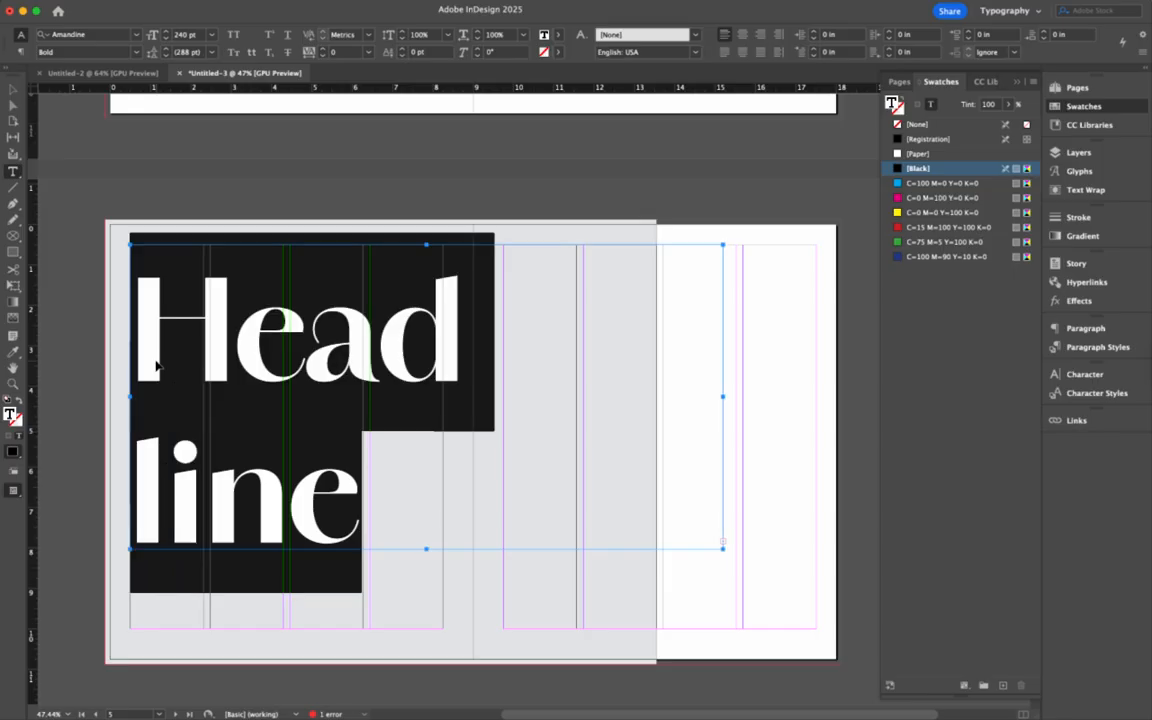
key("super+shift+comma")
key("super+shift+comma")
key("super+shift+comma")
key("super+shift+comma")
key("super+shift+comma")
key("super+shift+comma")
key("super+shift+comma")
key("super+shift+comma")
key("super+shift+comma")
key("super+shift+comma")
key("super+shift+comma")
key("super+shift+comma")
key("super+shift+comma")
key("super+shift+comma")
key("super+shift+comma")
key("super+shift+comma")
key("super+shift+comma")
key("super+shift+comma")
key("super+shift+comma")
key("super+shift+comma")
key("super+shift+comma")
key("super+shift+comma")
key("super+shift+comma")
key("super+shift+comma")
key("super+shift+comma")
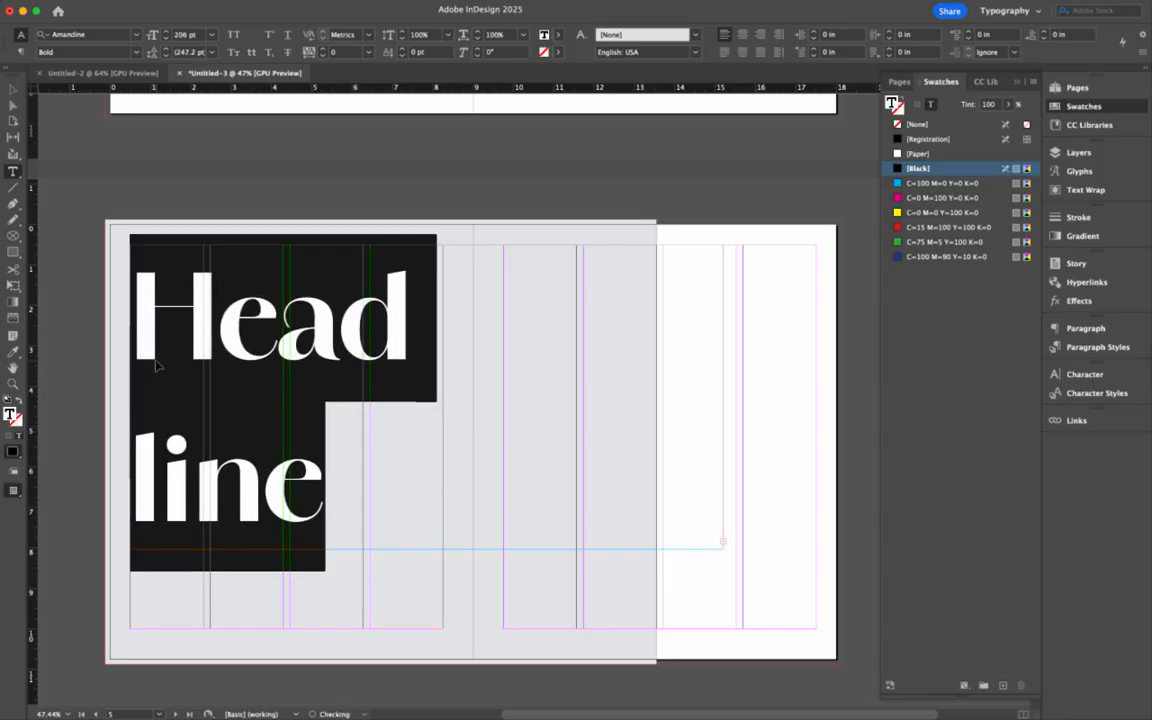
key("super+shift+comma")
key("super+shift+comma")
key("super+shift+comma")
key("super+shift+comma")
key("super+shift+comma")
key("super+shift+comma")
key("super+shift+comma")
key("super+shift+comma")
key("super+shift+comma")
key("super+shift+comma")
key("super+shift+comma")
key("super+shift+comma")
key("super+shift+comma")
key("super+shift+comma")
key("super+shift+comma")
key("super+shift+comma")
key("super+shift+comma")
key("super+shift+comma")
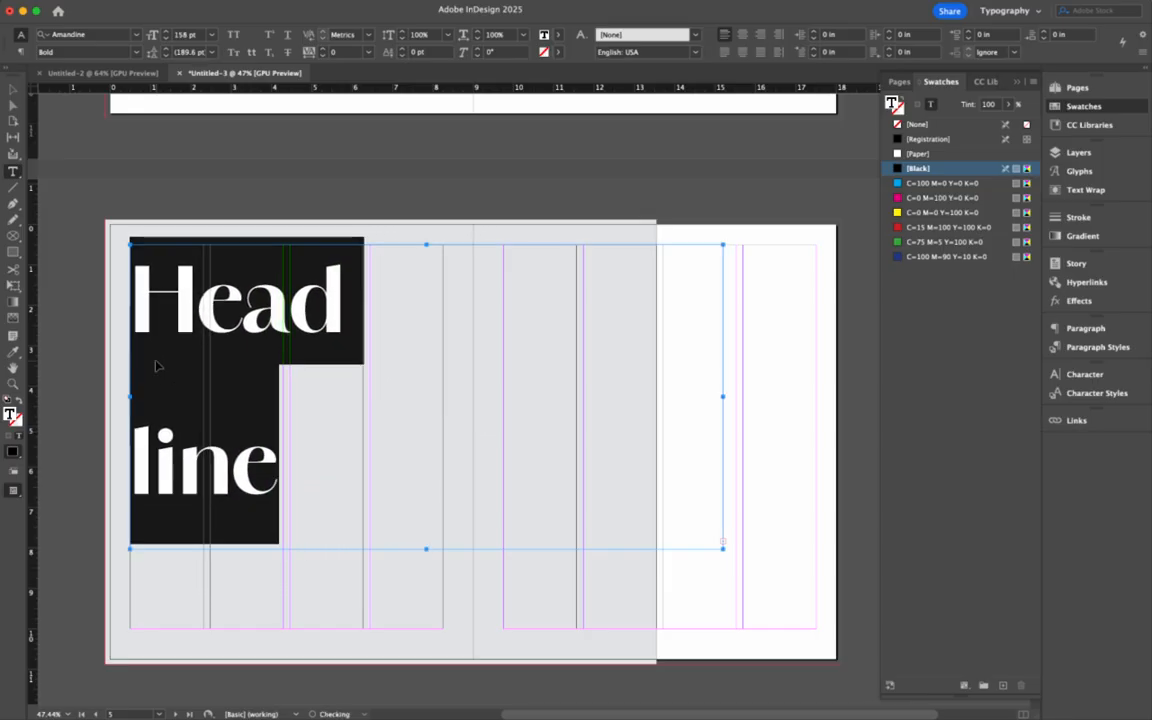
key("super+shift+comma")
key("super+shift+comma")
key("super+shift+comma")
key("super+shift+comma")
key("super+shift+comma")
key("super+shift+comma")
key("super+shift+comma")
key("super+shift+comma")
key("super+shift+comma")
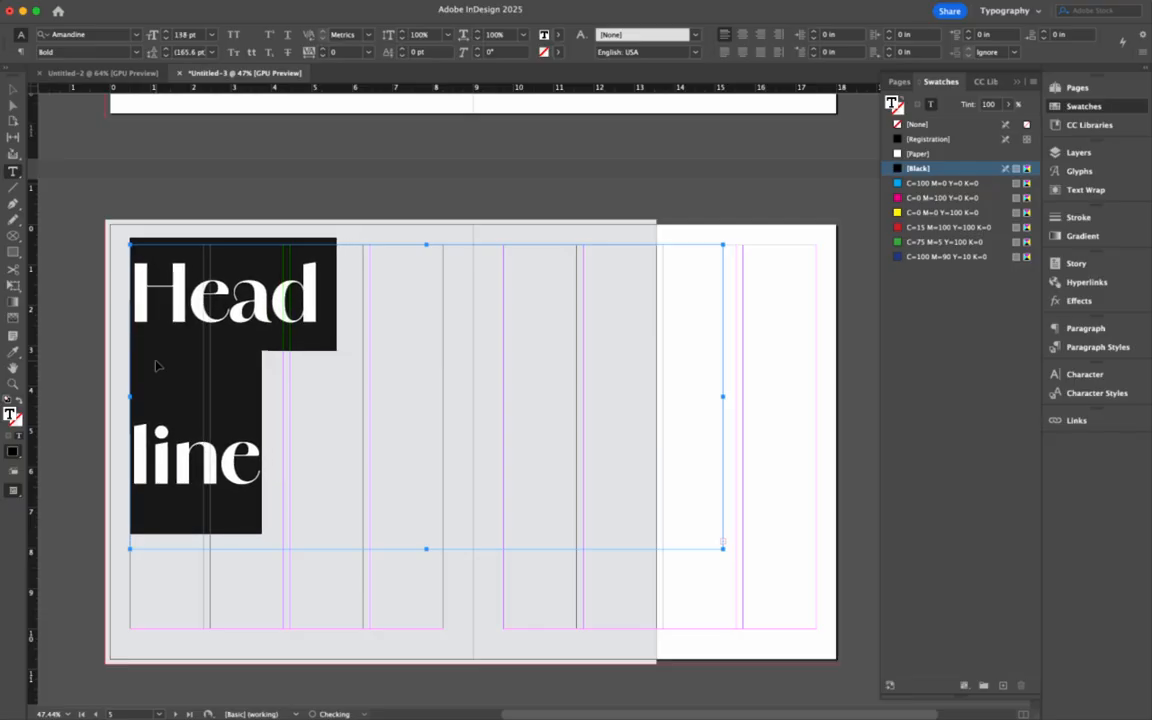
key("super+shift+comma")
key("super+shift+comma")
key("super+shift+comma")
key("super+shift+comma")
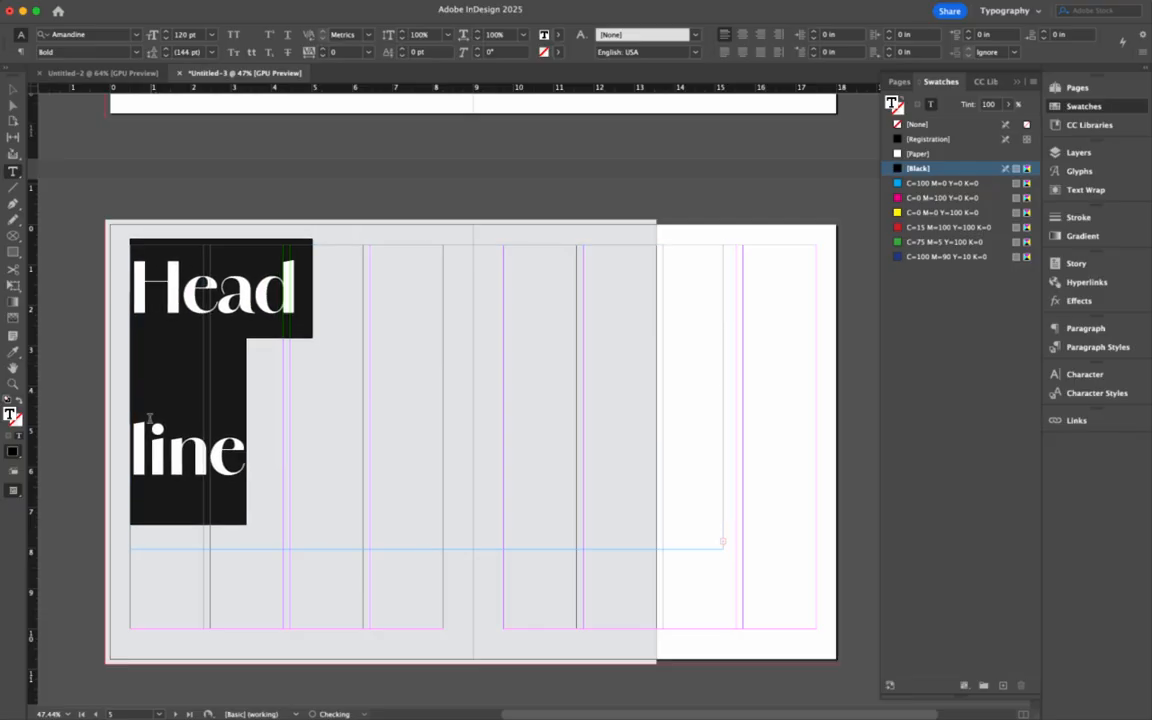
left_click(135, 431)
key("BackSpace")
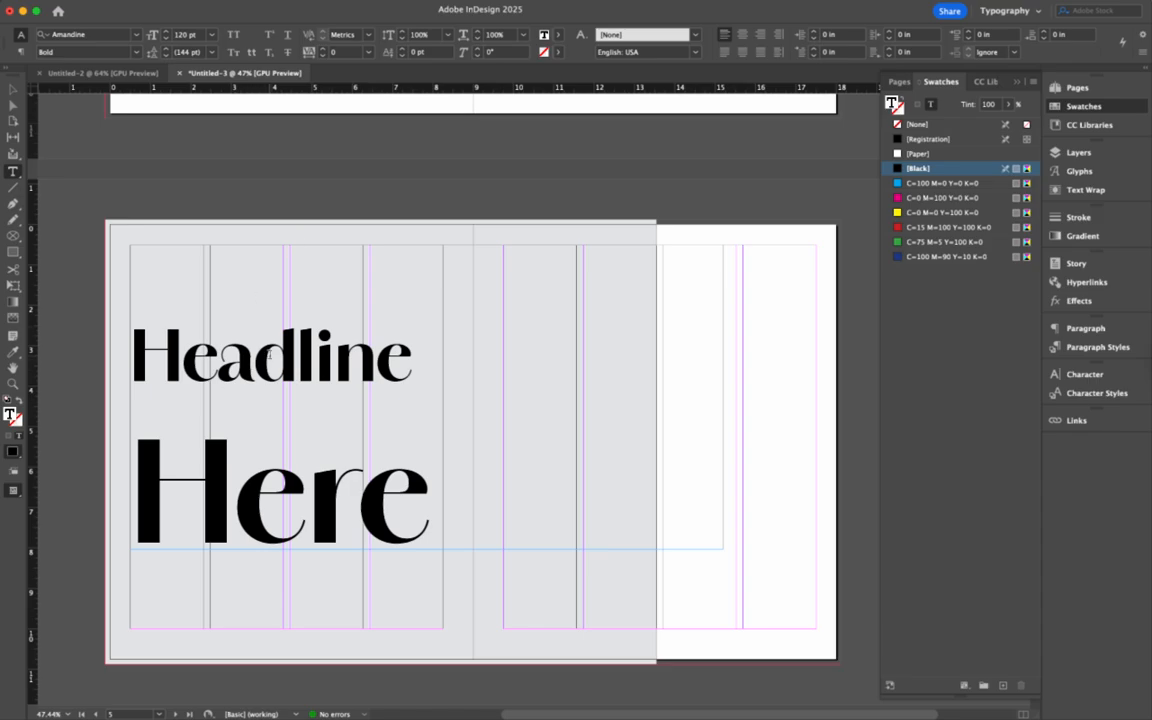
- Reduce the word 'Headline' to 80 pt, keeping Amandine Bold
triple_click(265, 353)
left_click(322, 353)
left_click_drag(411, 358, 136, 359)
key("super+shift+comma")
key("super+shift+comma")
key("super+shift+comma")
key("super+shift+comma")
key("super+shift+comma")
key("super+shift+comma")
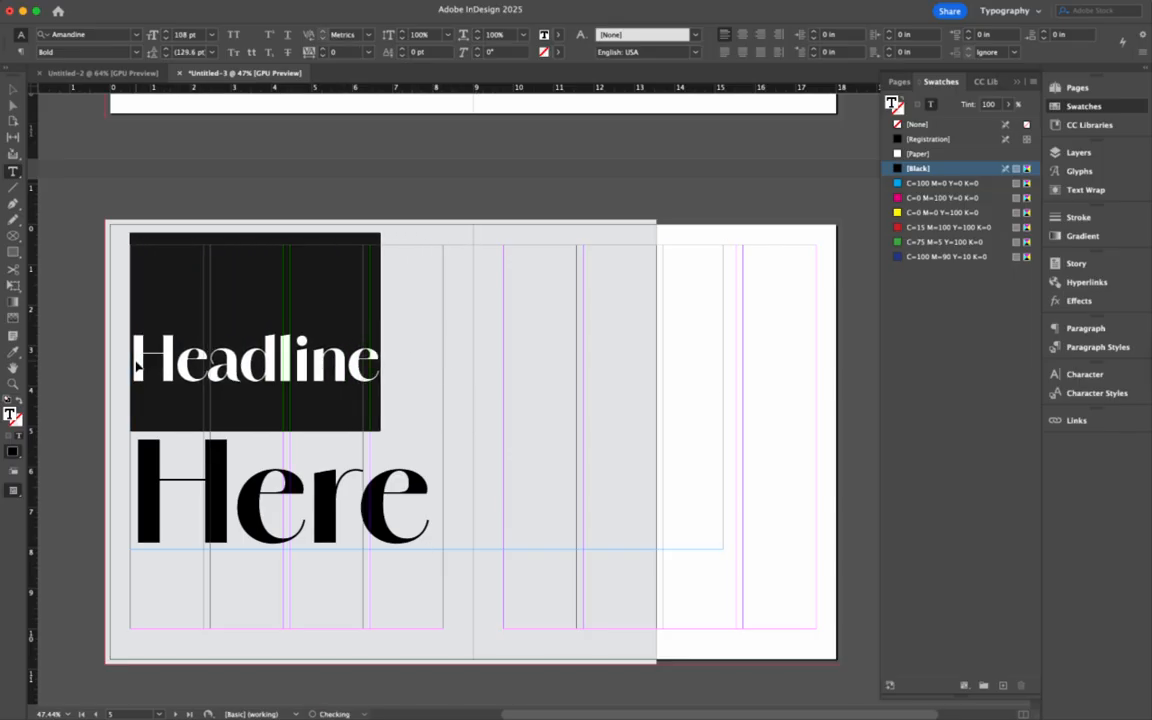
key("super+shift+comma")
key("super+shift+comma")
key("super+shift+comma")
key("super+shift+comma")
key("super+shift+comma")
key("super+shift+comma")
key("super+shift+comma")
key("super+shift+comma")
key("super+shift+comma")
key("super+shift+comma")
key("super+shift+comma")
key("super+shift+comma")
key("super+shift+comma")
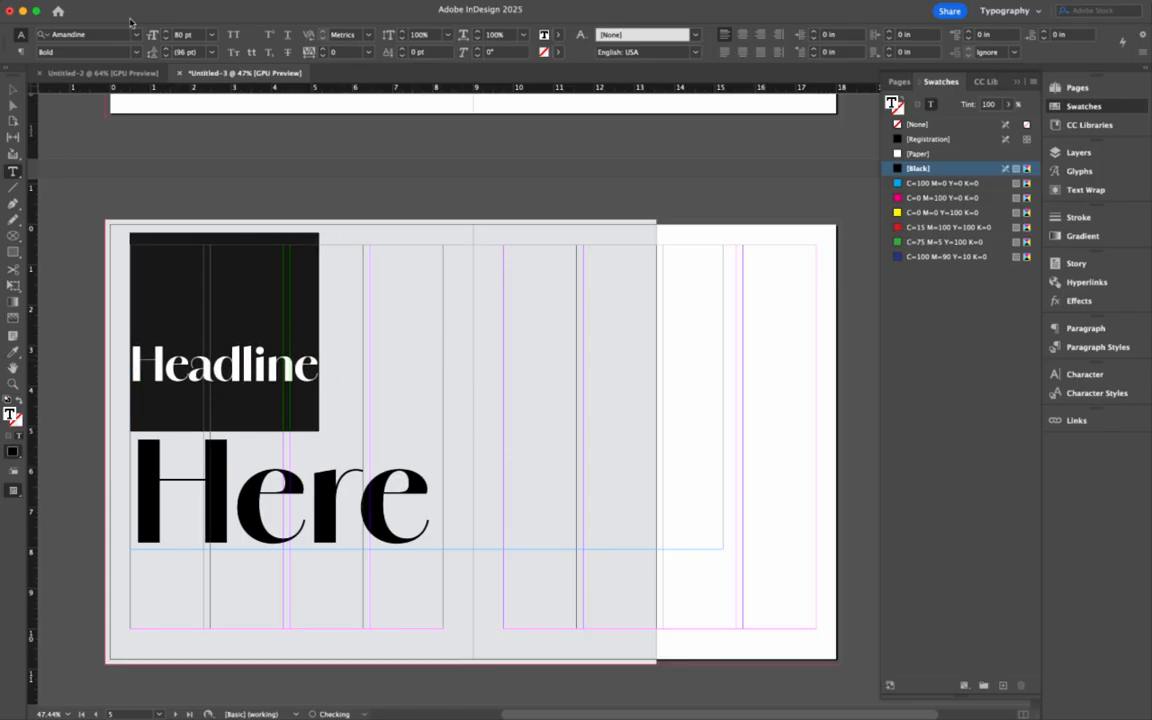
left_click(137, 52)
left_click(137, 53)
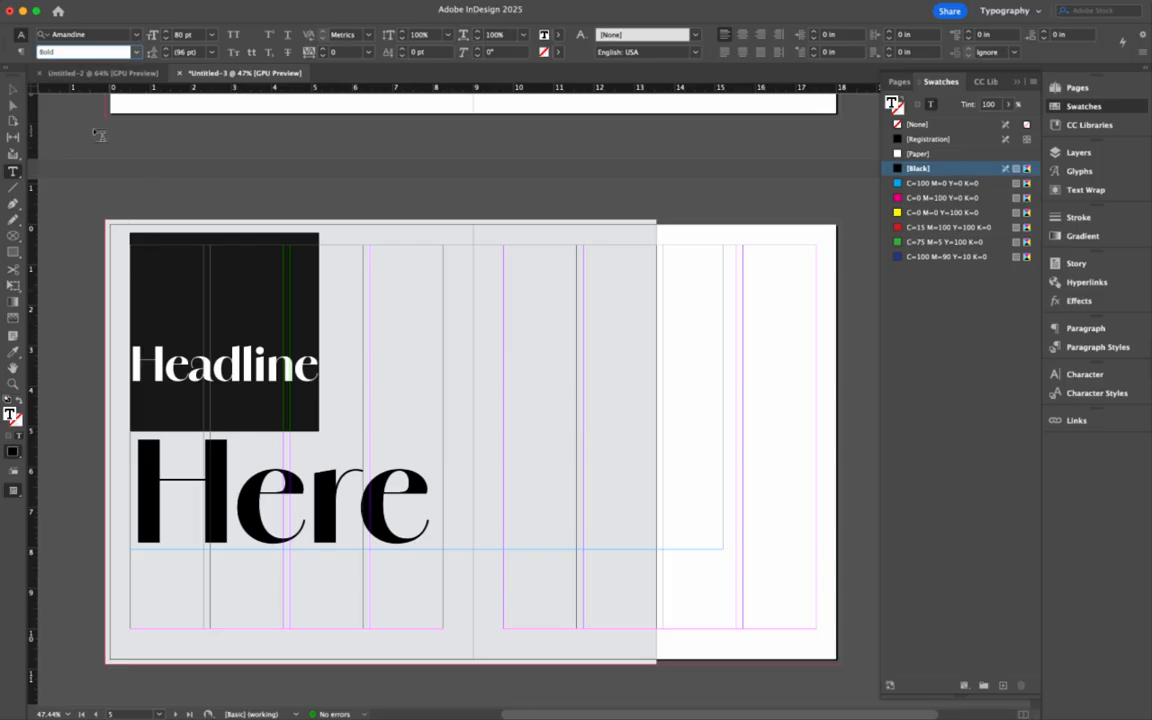
left_click(12, 89)
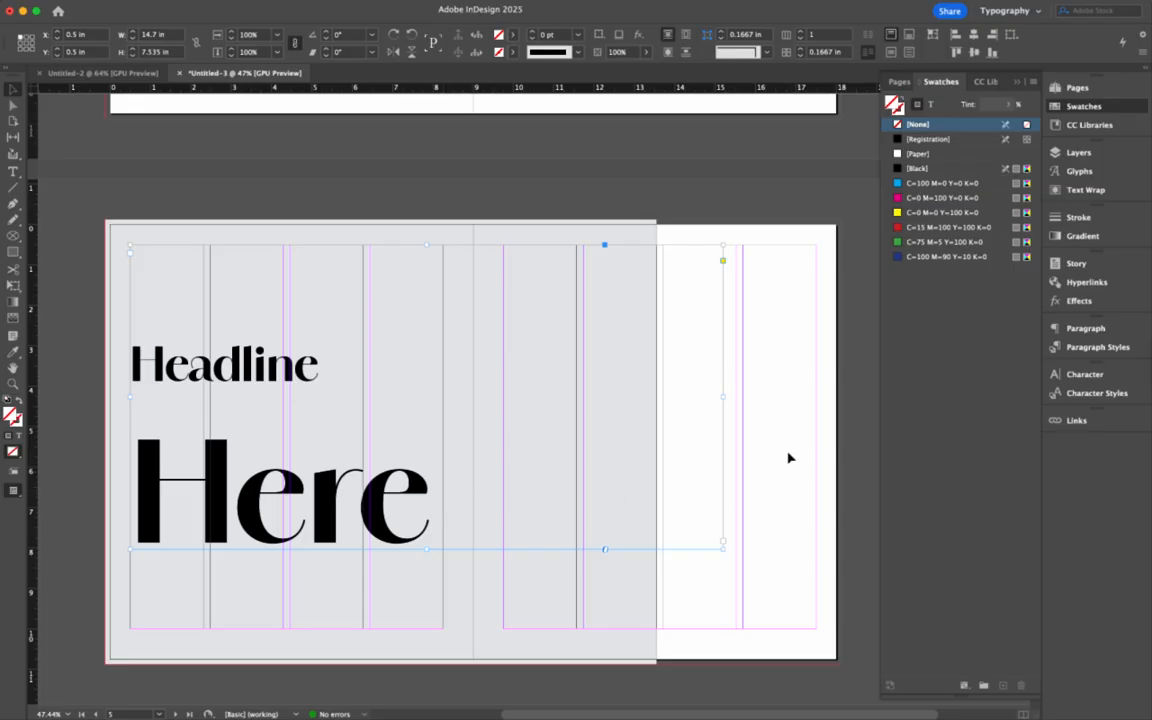
- Narrow the headline frame to the left page, right-align its text, and set 163 pt leading
left_click_drag(723, 399, 443, 399)
double_click(407, 459)
key("super+a")
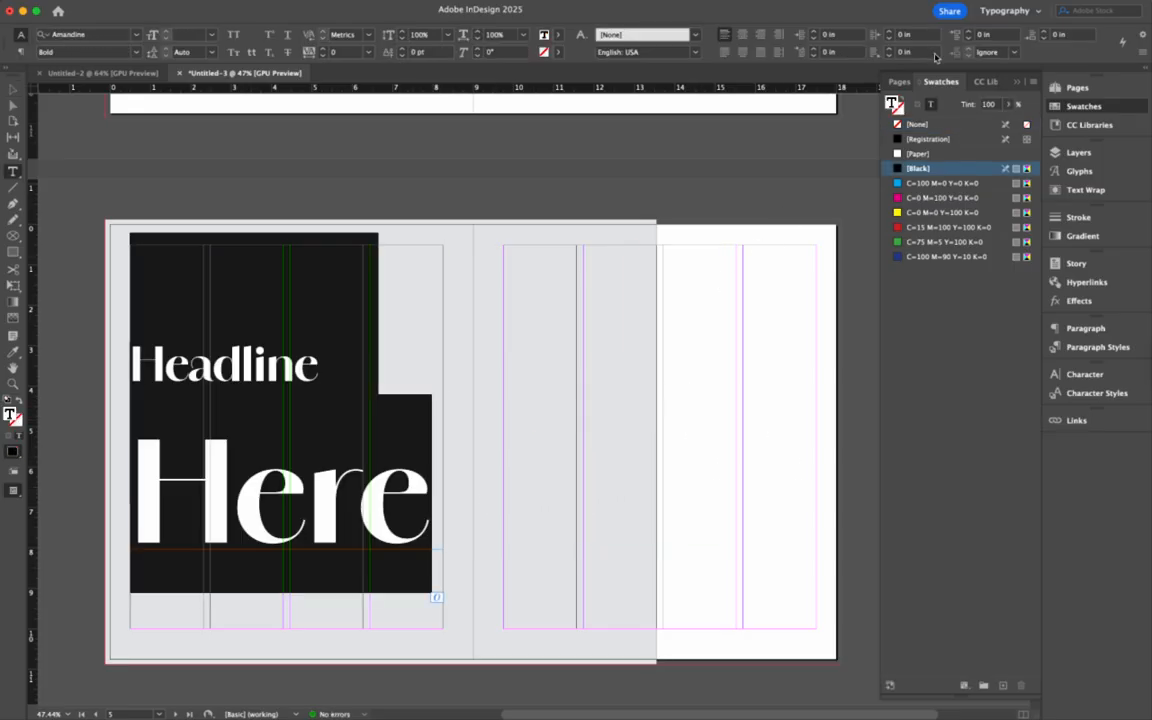
left_click(760, 34)
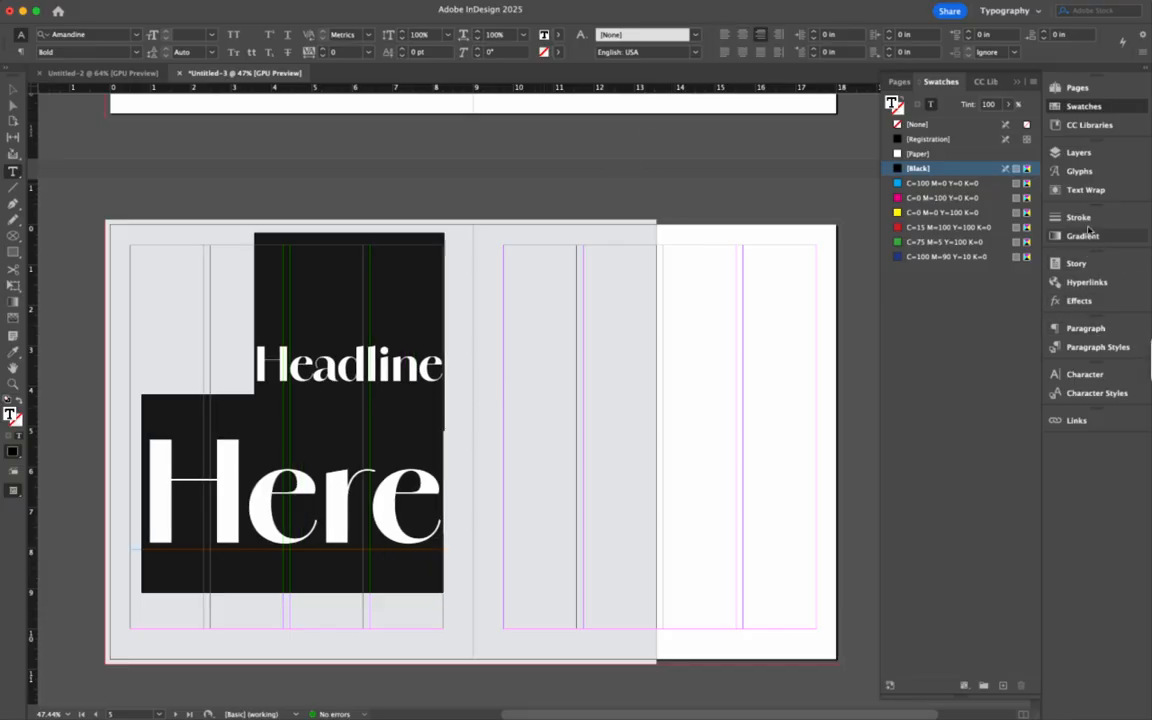
left_click(1082, 374)
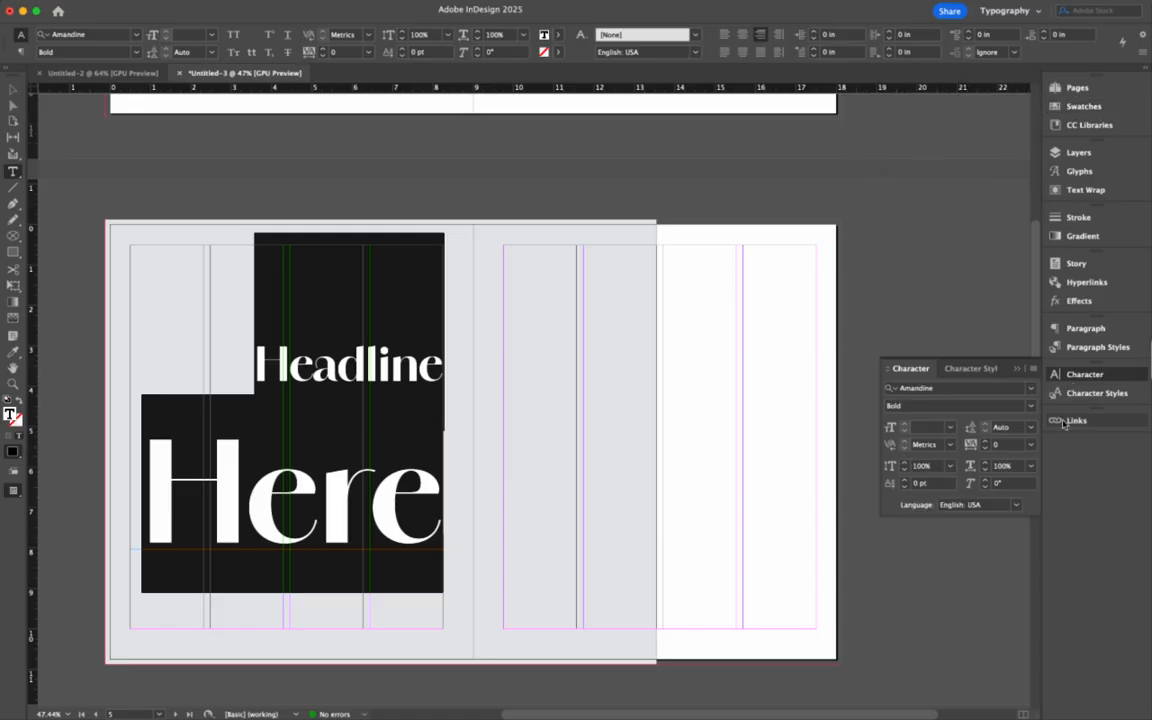
left_click(1008, 428)
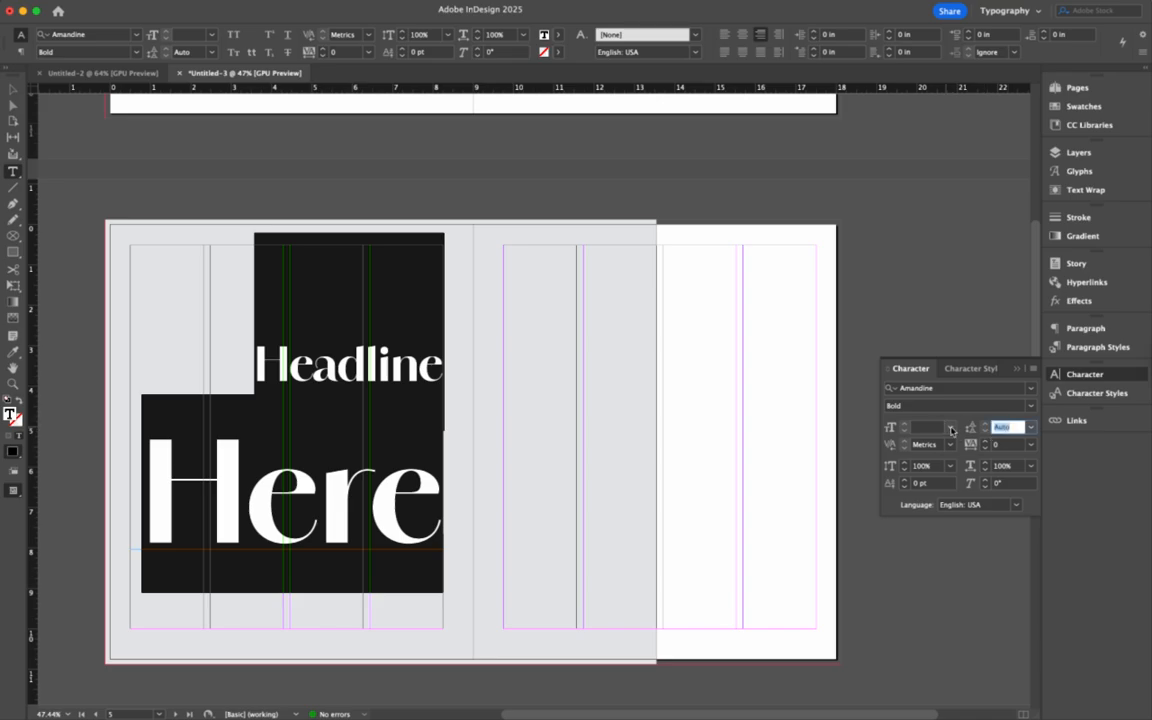
key("Return")
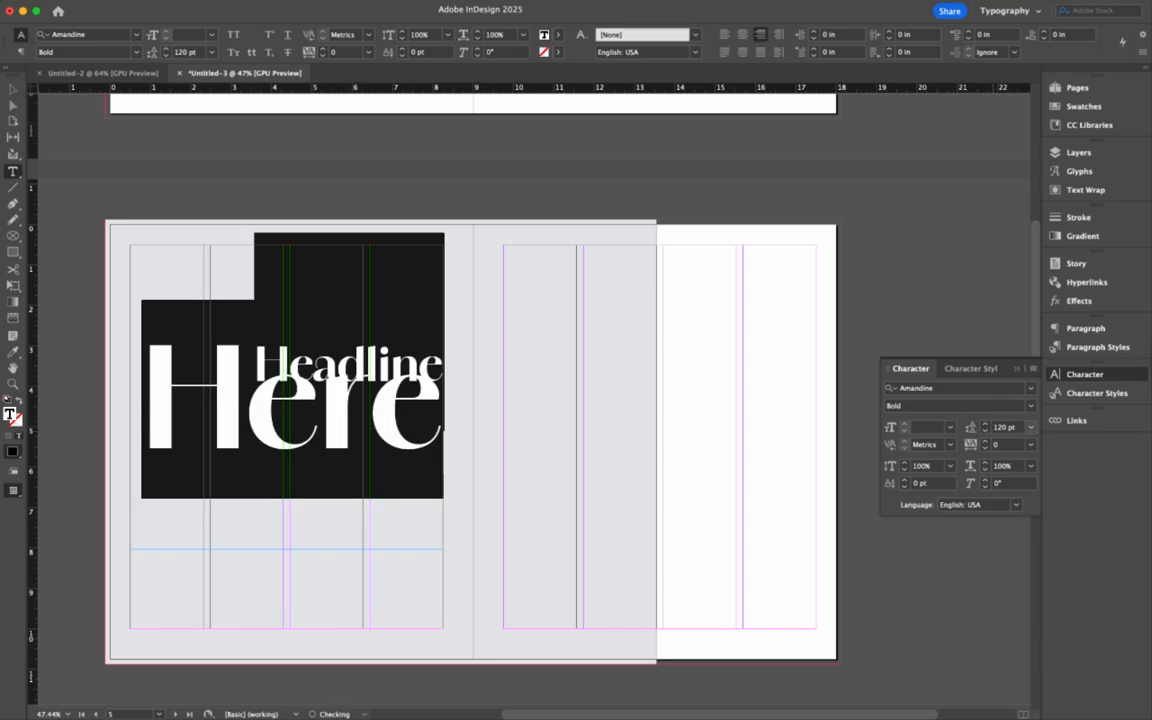
left_click(985, 424)
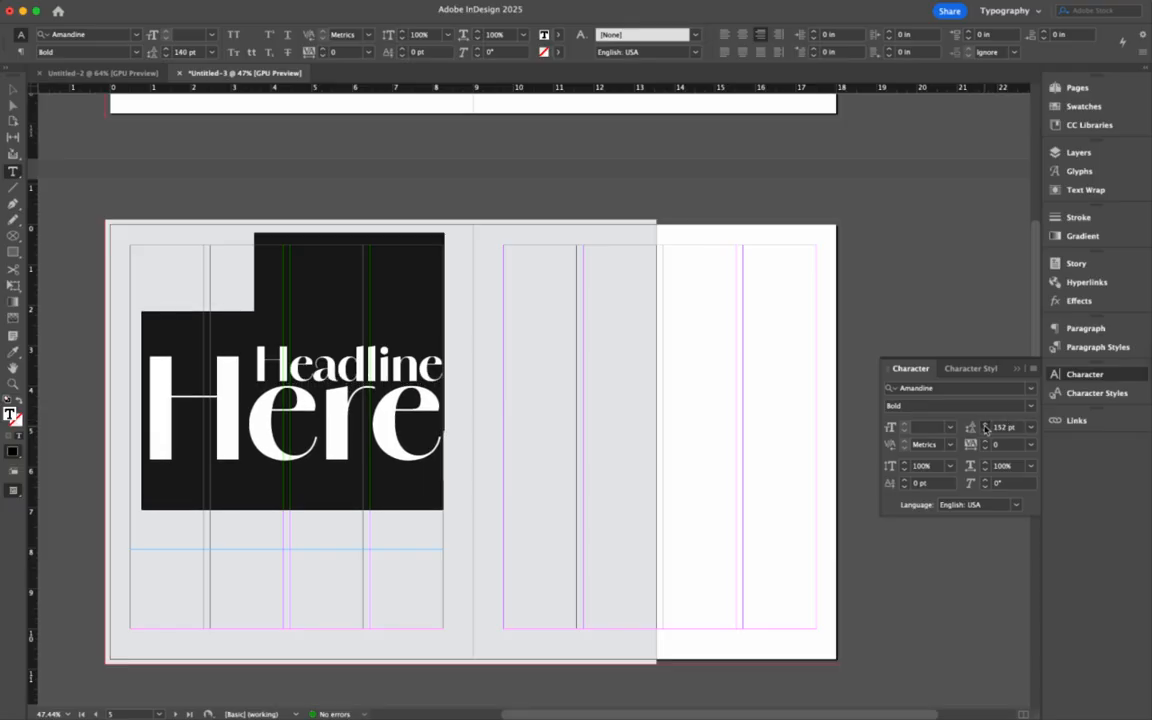
left_click(985, 427)
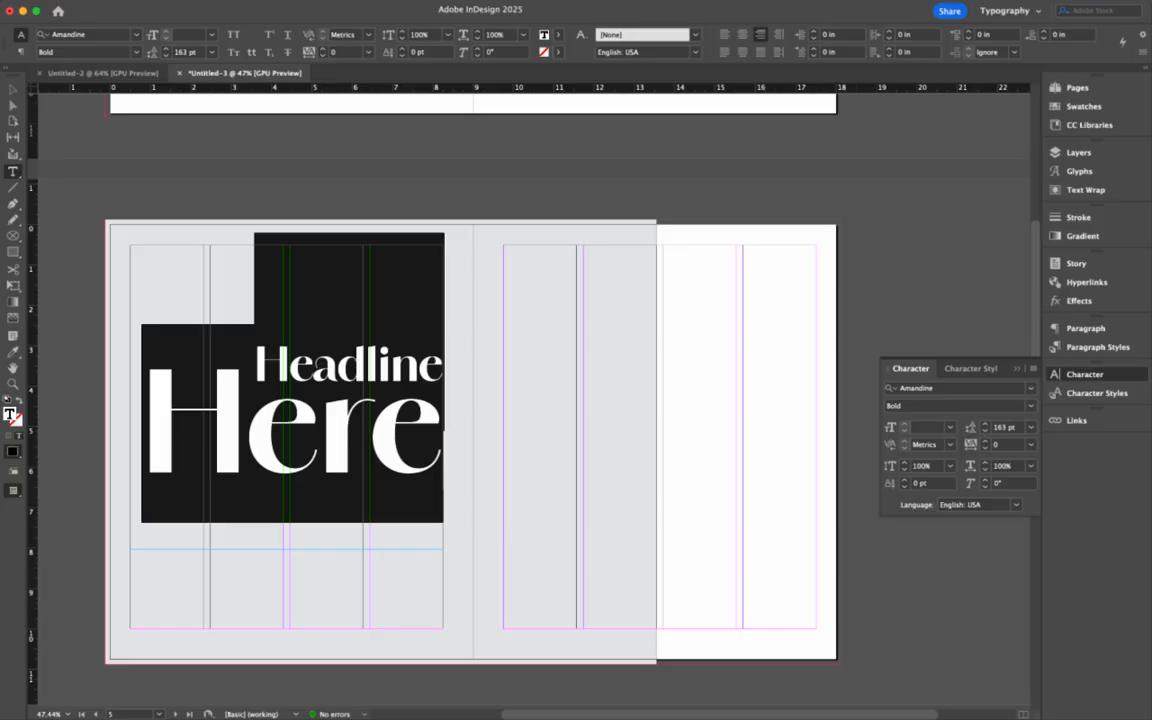
- Move the headline frame up to the top of the left page
left_click(13, 89)
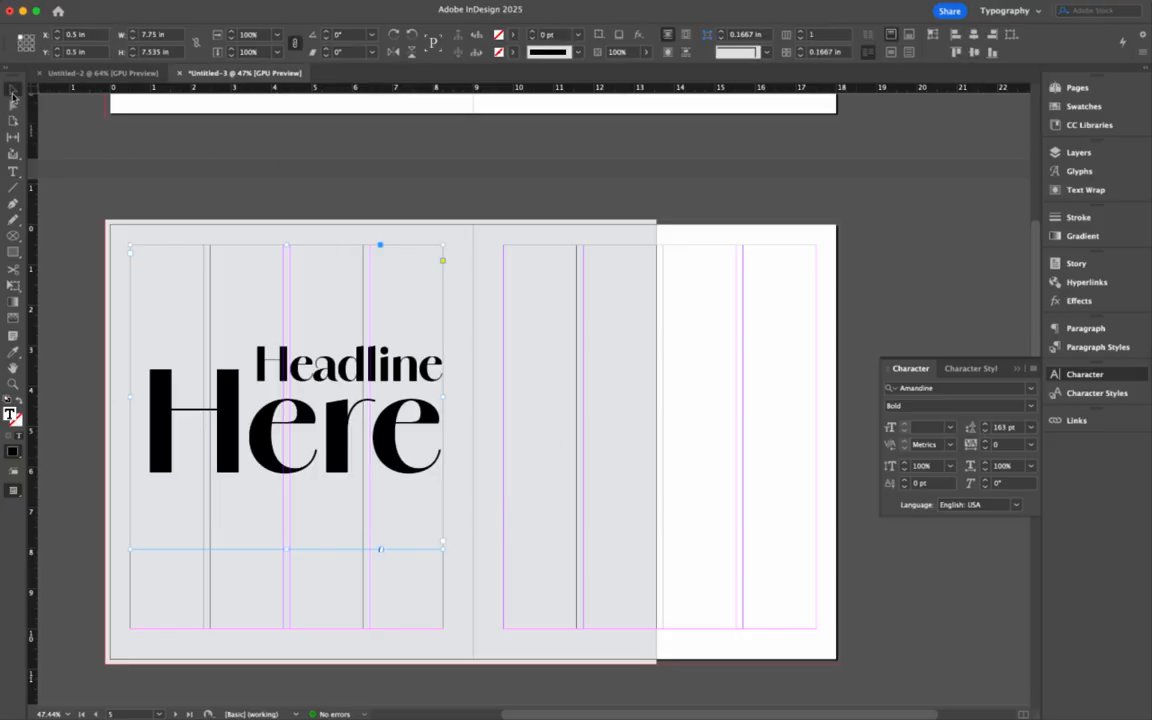
left_click_drag(286, 244, 286, 305)
left_click_drag(308, 430, 303, 265)
left_click(321, 411)
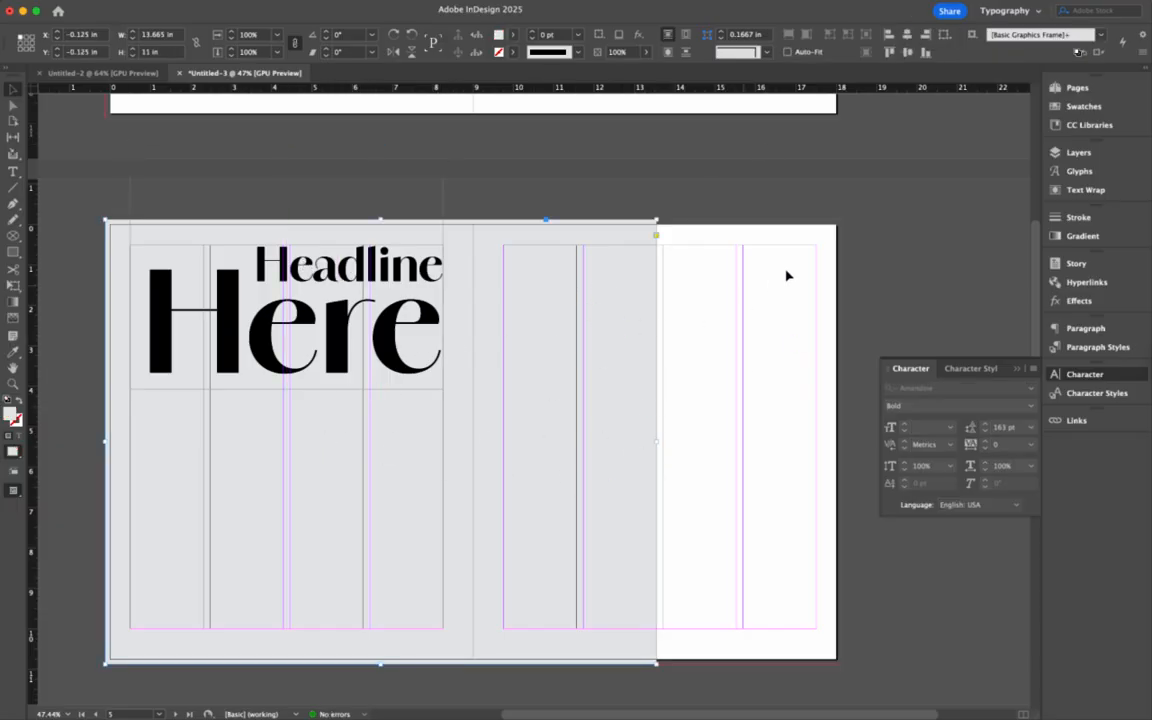
left_click(13, 171)
- Draw a text frame below the headline, fill it with placeholder text, and set Helvetica Bold
left_click_drag(75, 466, 452, 540)
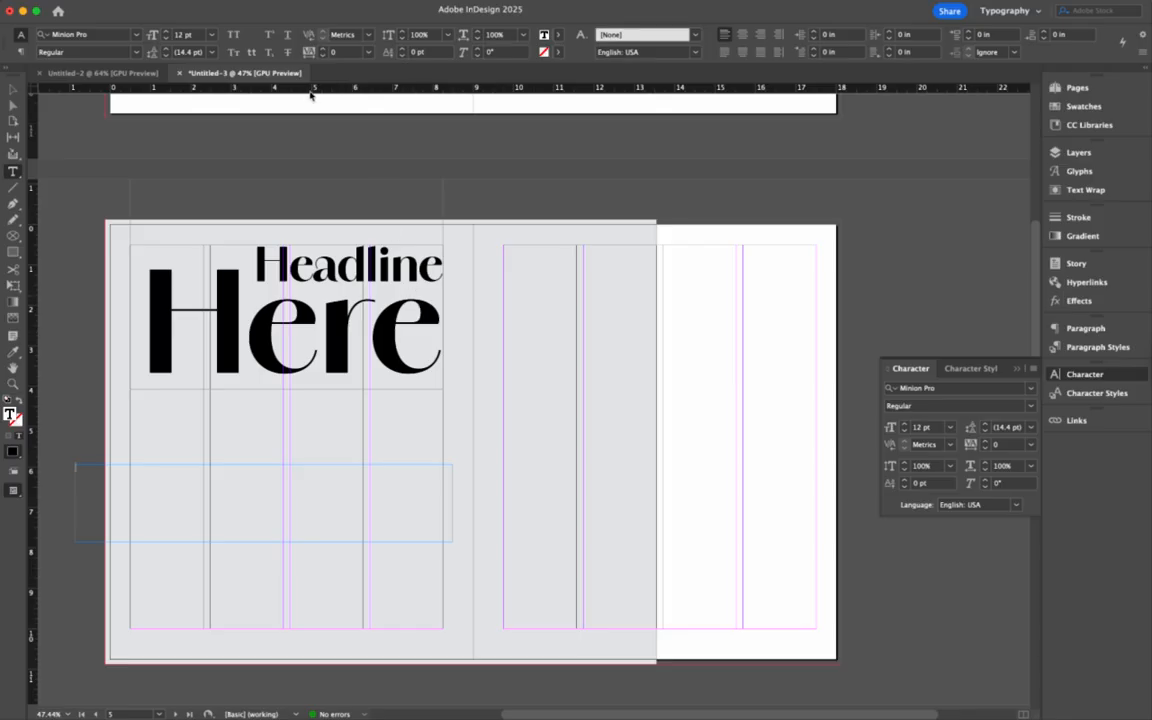
left_click(184, 1)
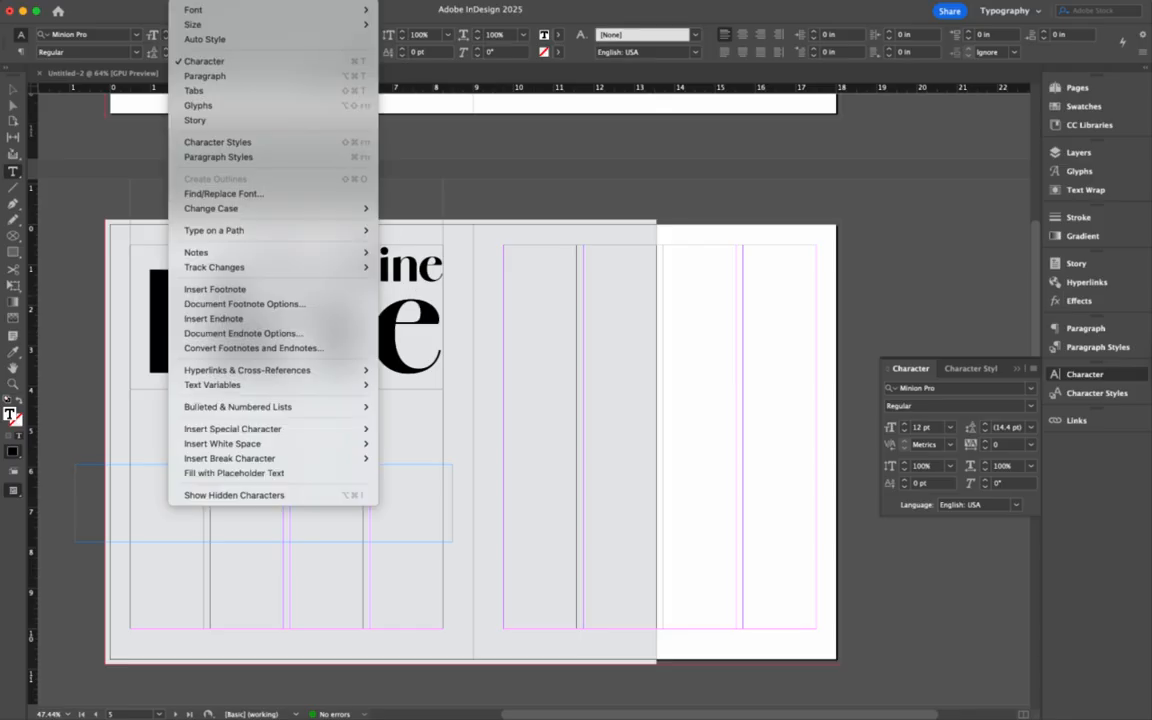
left_click(249, 473)
key("super+a")
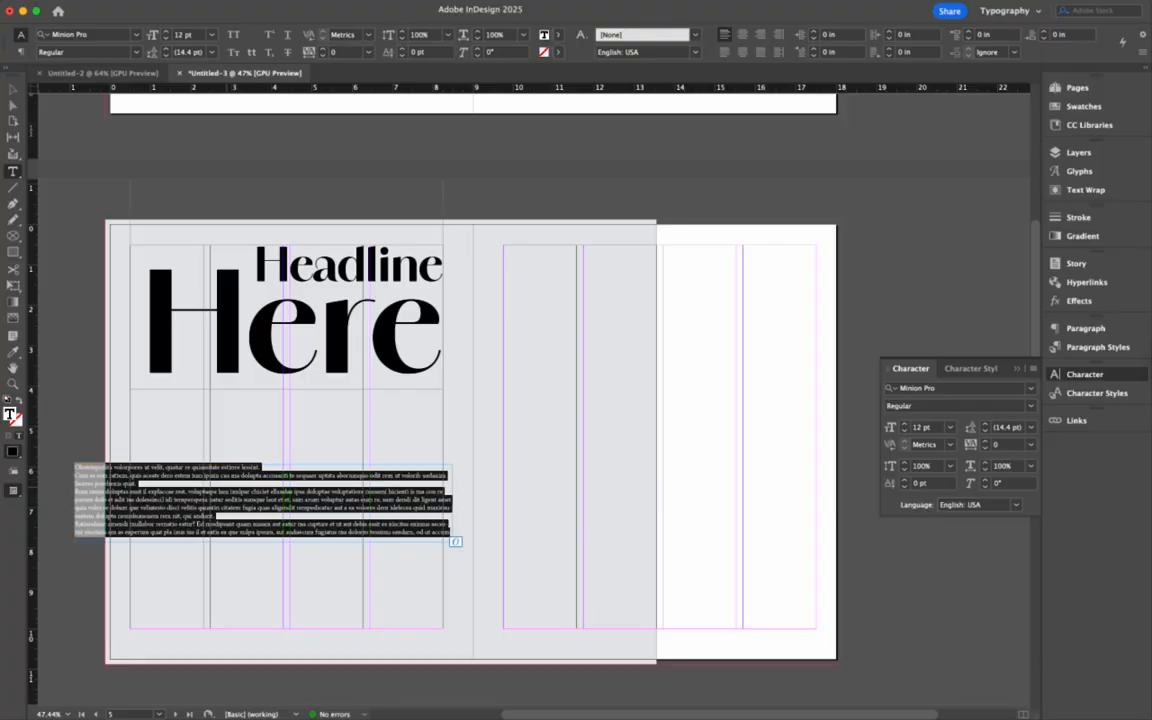
left_click(120, 36)
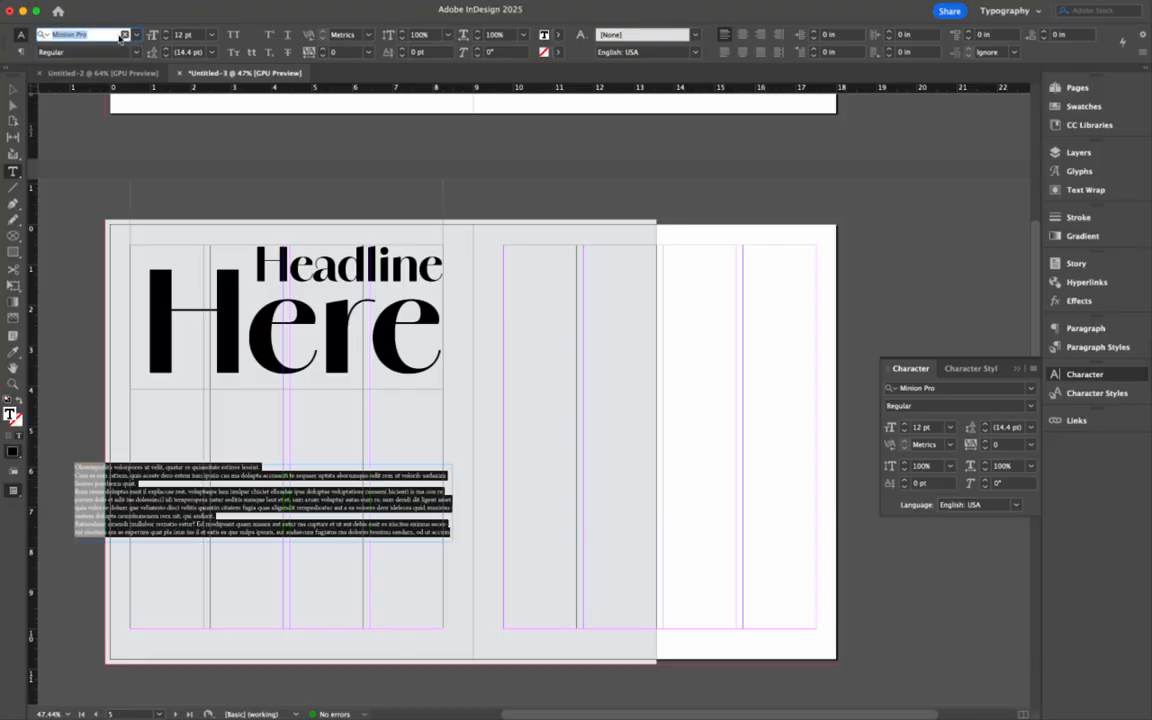
type("hel")
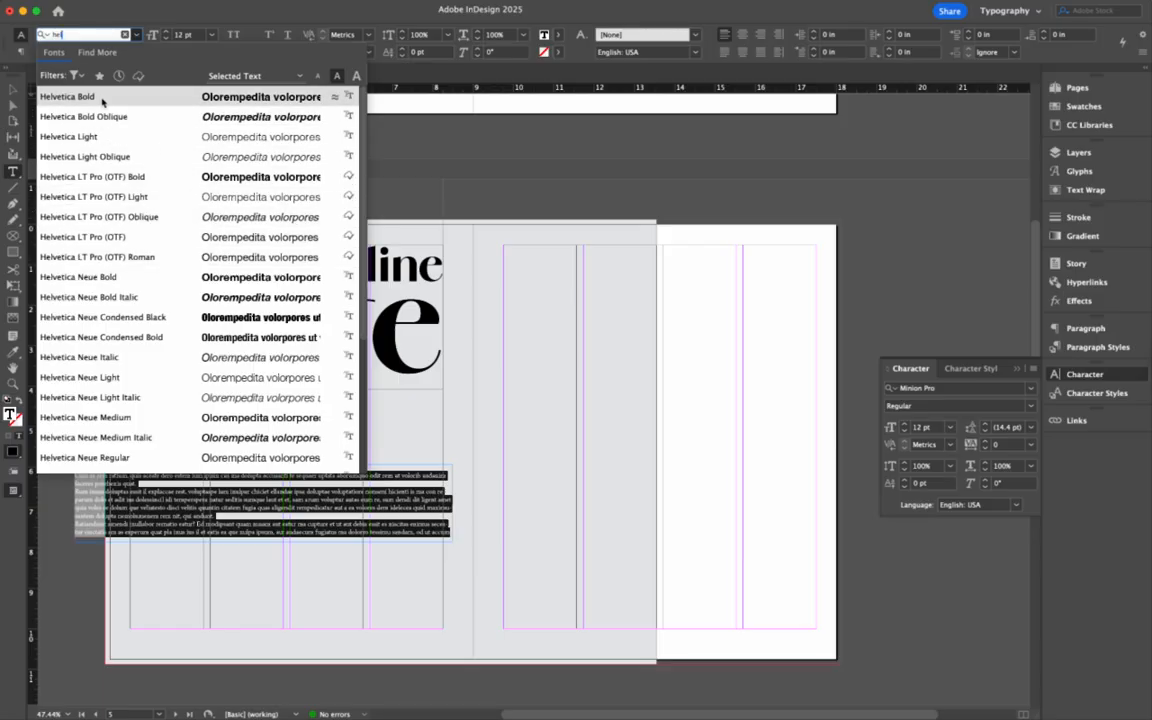
left_click(34, 95)
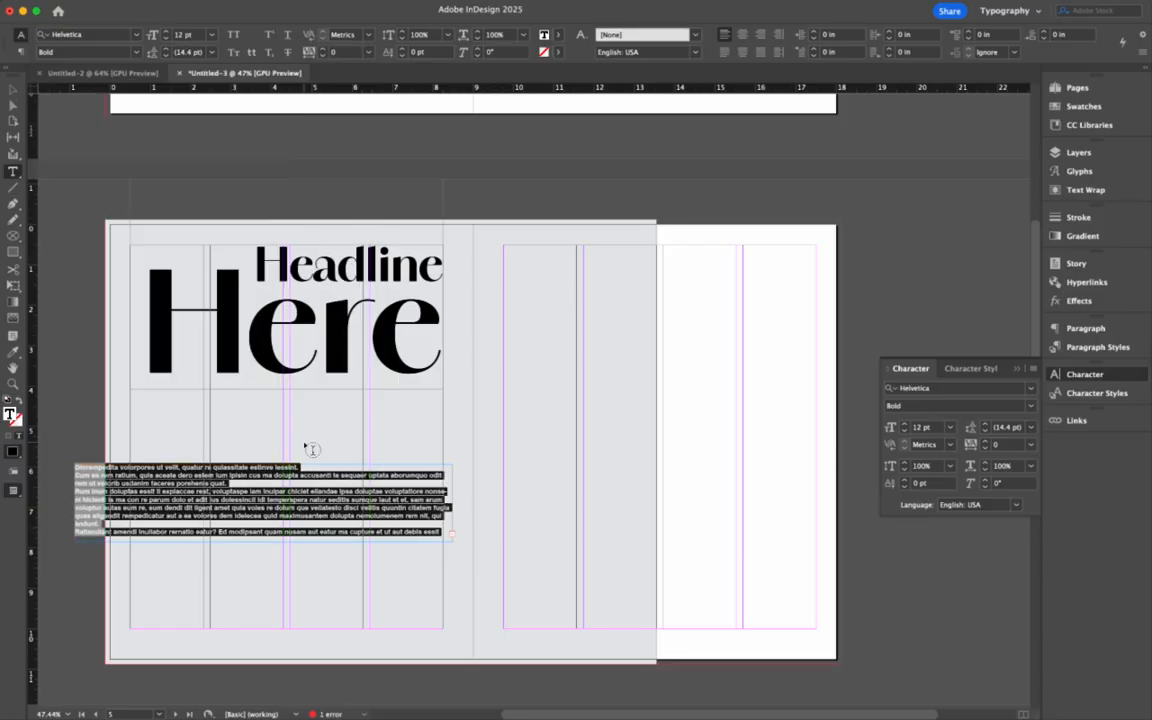
- Trim the placeholder copy to a short paragraph and enlarge it to 18 pt
left_click(184, 491)
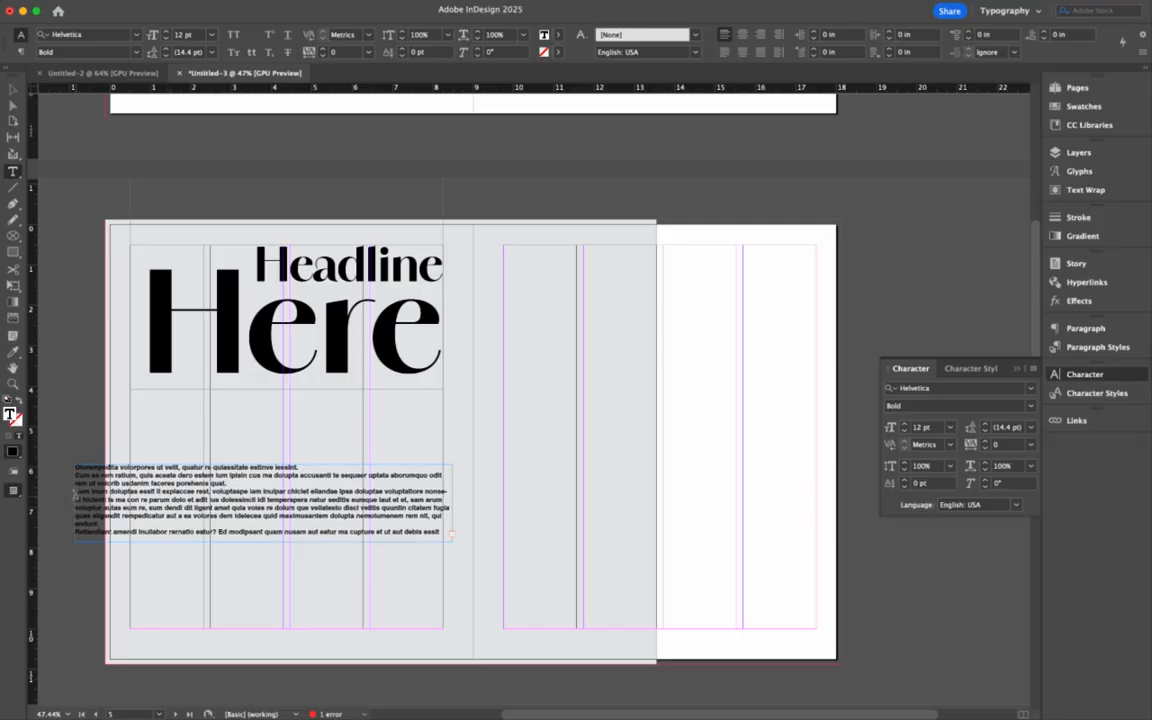
left_click_drag(74, 494, 73, 466)
key("BackSpace")
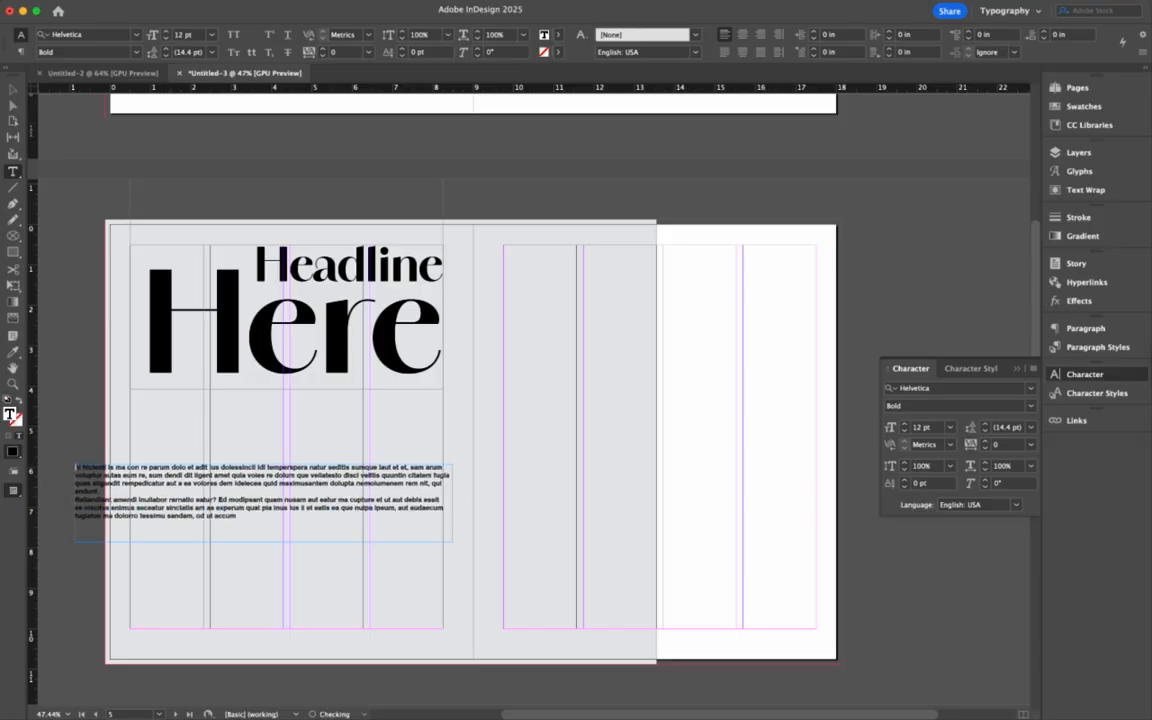
left_click_drag(138, 490, 152, 541)
key("BackSpace")
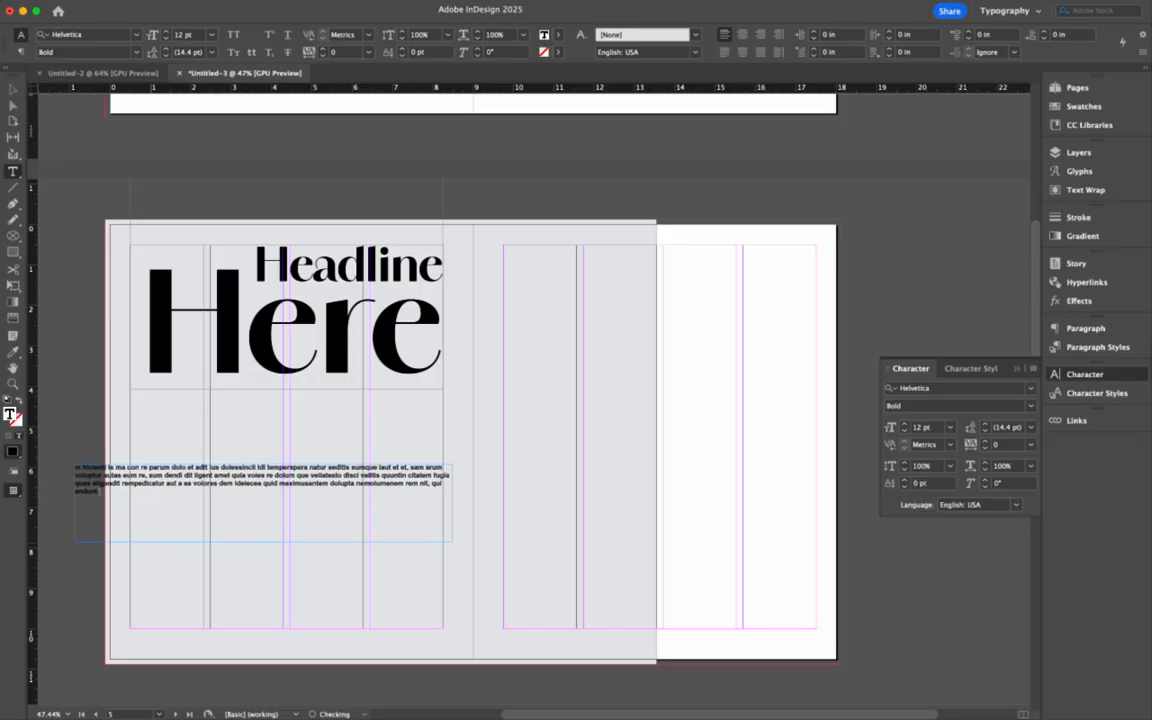
key("super+a")
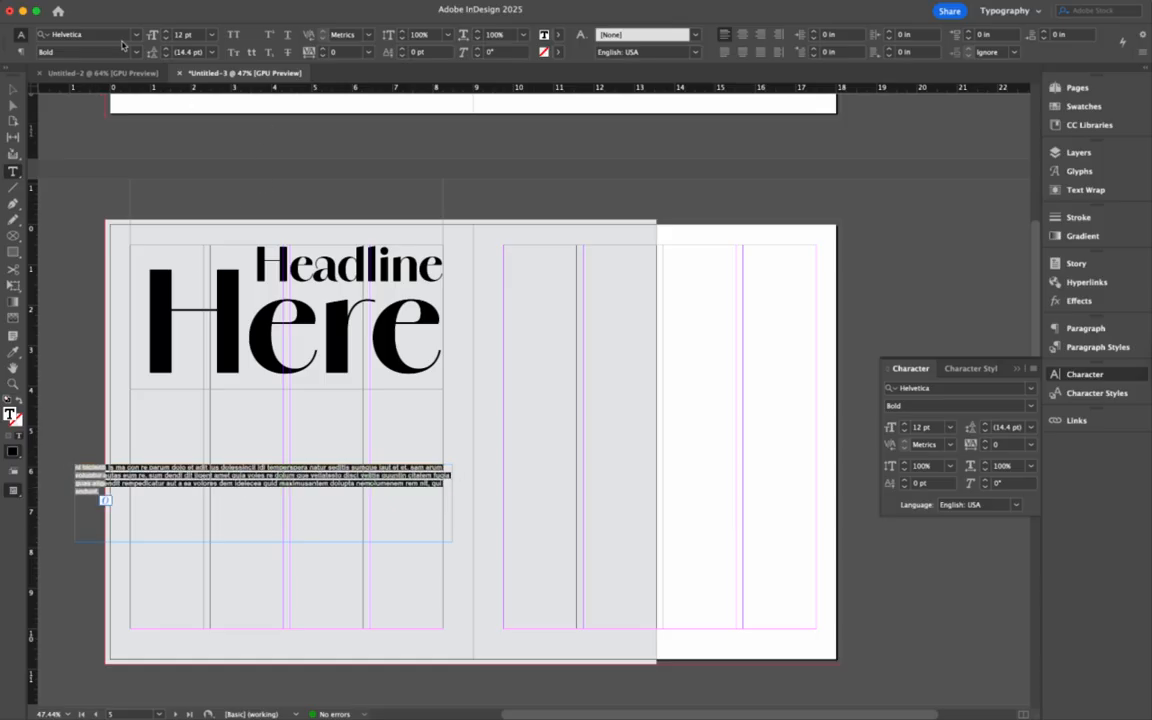
left_click(165, 32)
left_click(165, 32)
left_click(166, 32)
left_click(166, 32)
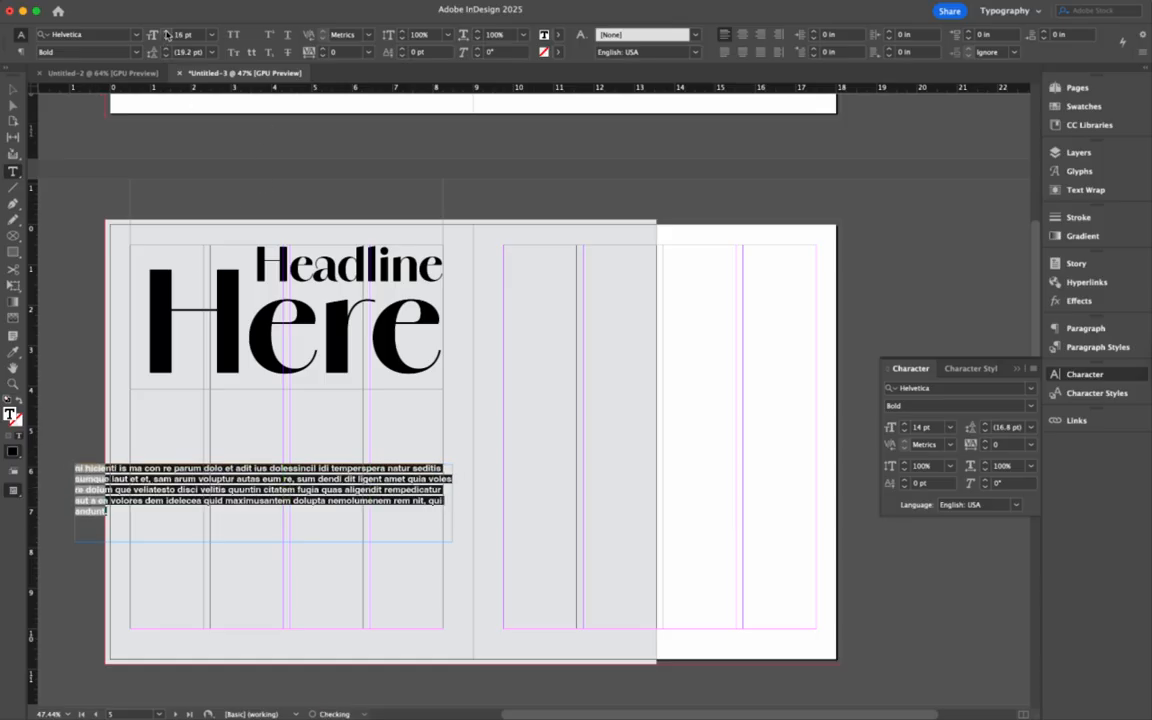
left_click(165, 32)
left_click(165, 32)
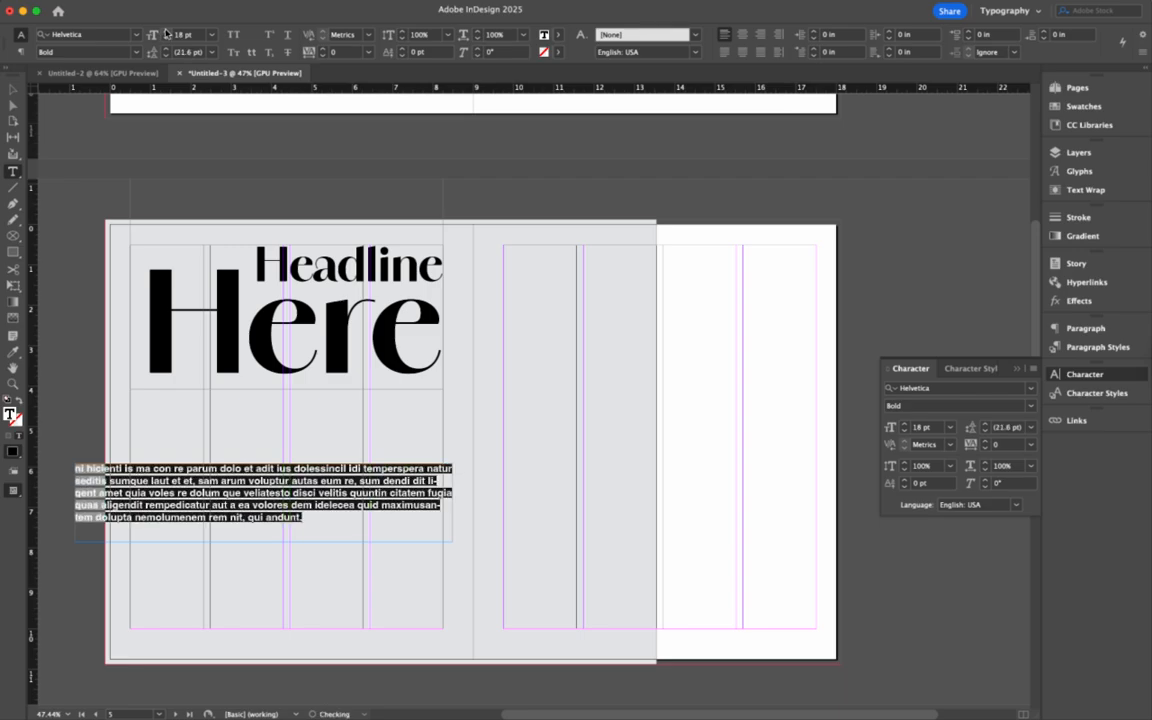
key("Escape")
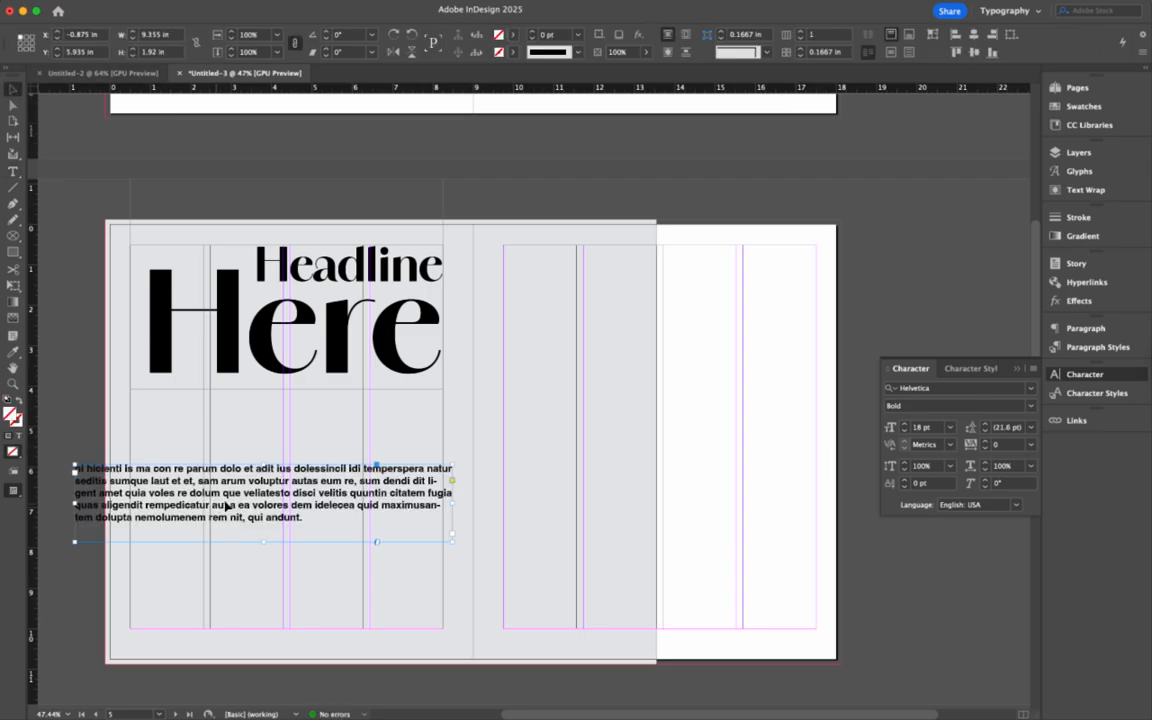
- Position the body frame just under the headline, narrowed to the left page
left_click_drag(219, 508, 355, 450)
left_click_drag(352, 443, 352, 443)
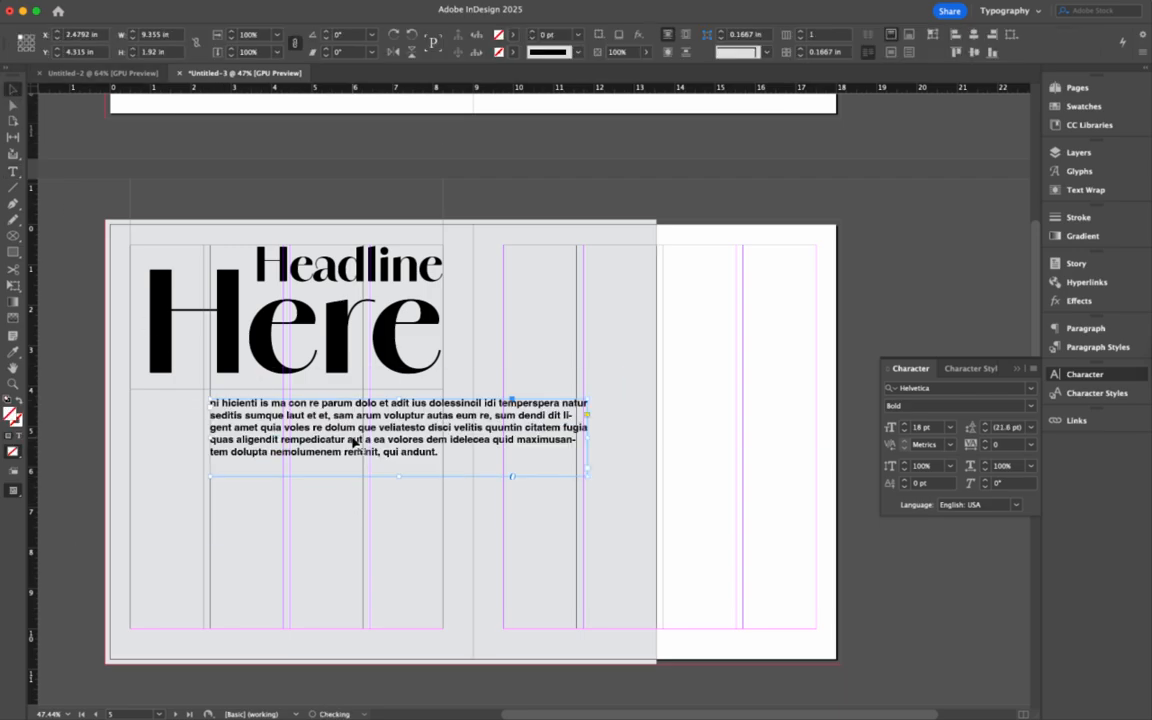
left_click_drag(587, 437, 443, 437)
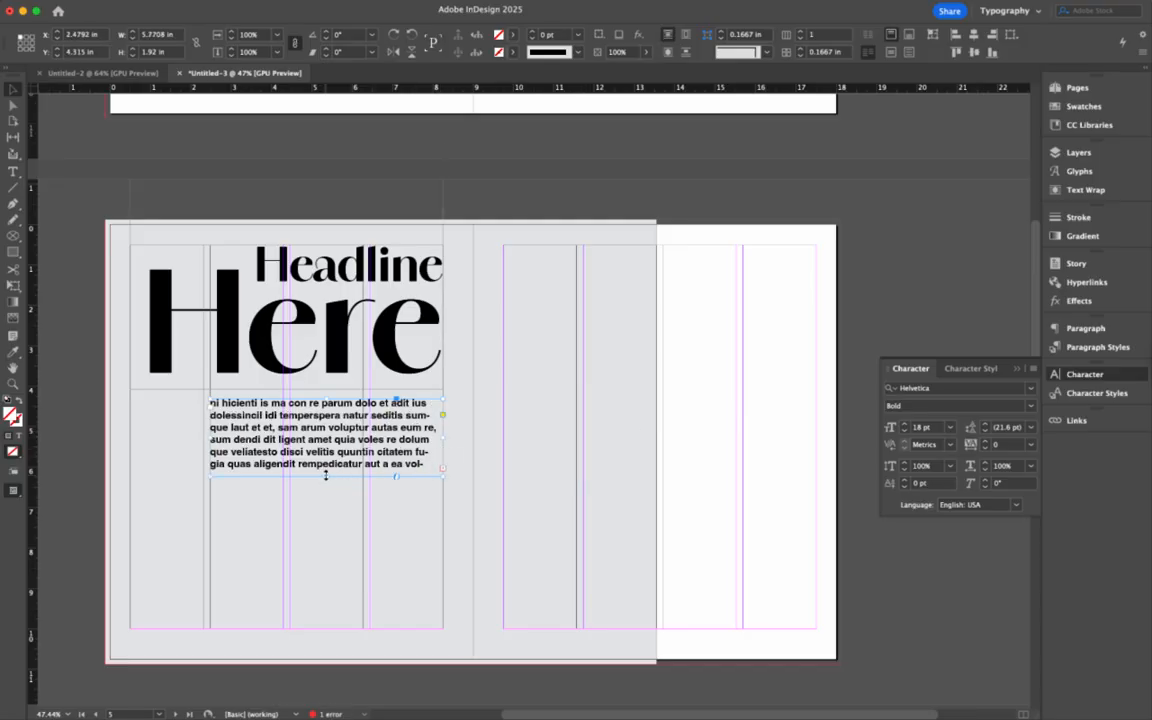
left_click_drag(325, 477, 325, 506)
left_click(329, 532)
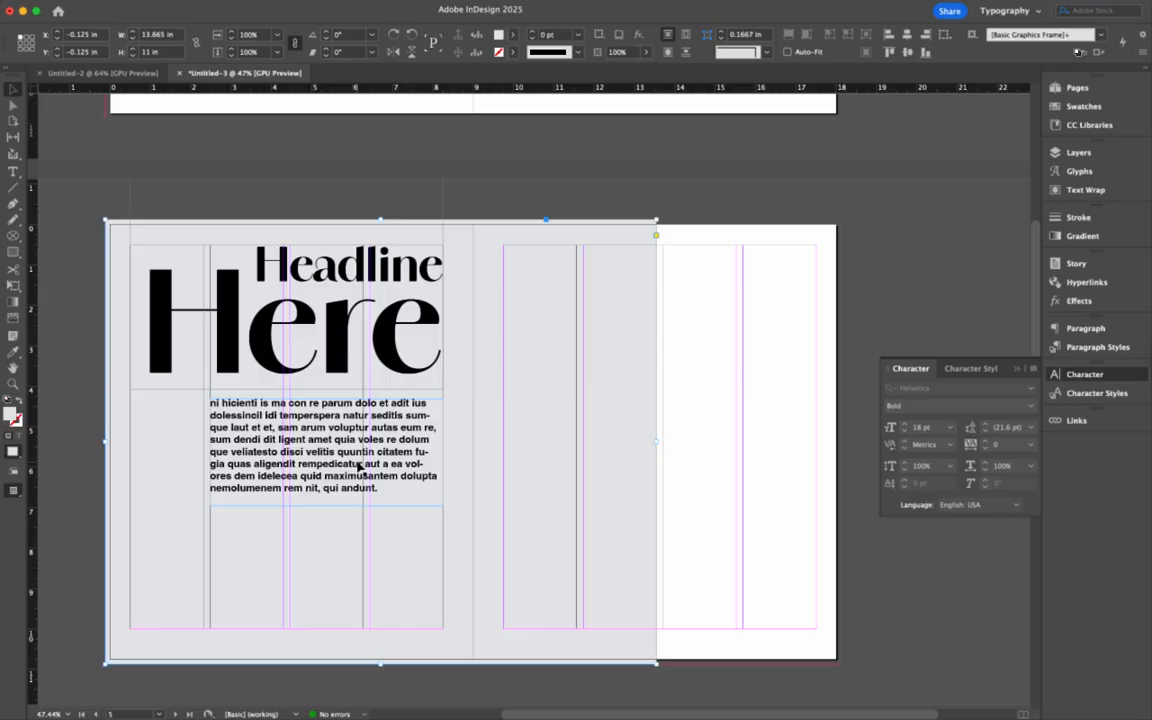
left_click_drag(358, 453, 358, 450)
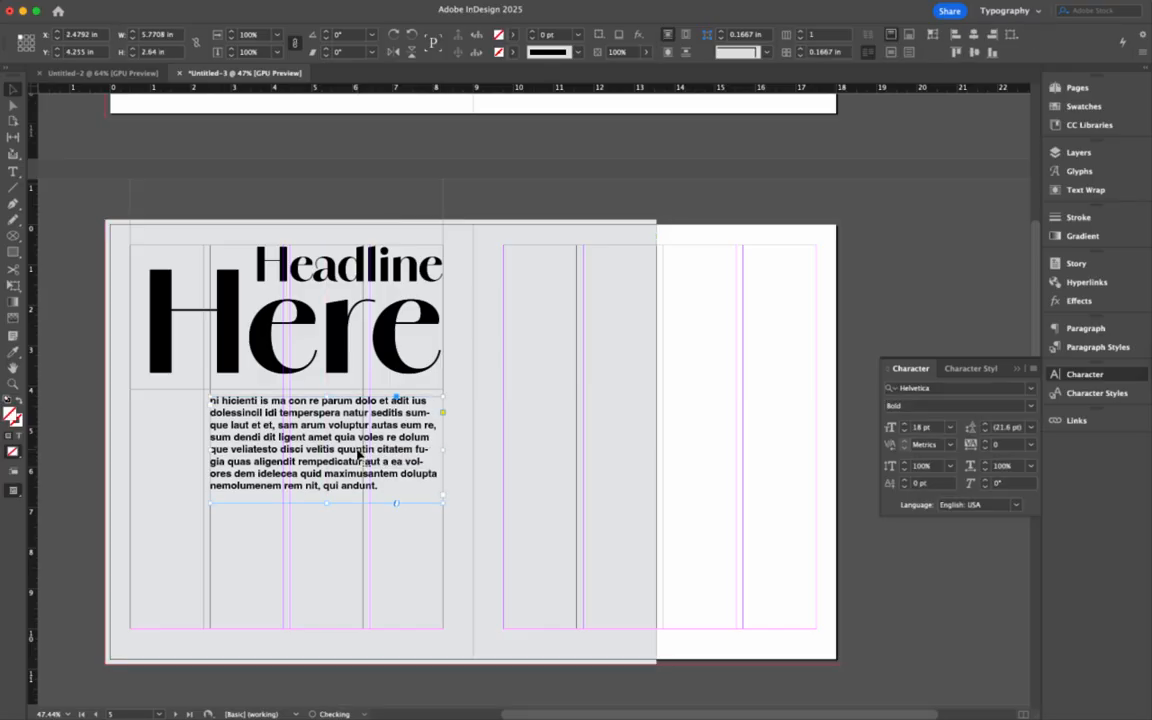
left_click(398, 570)
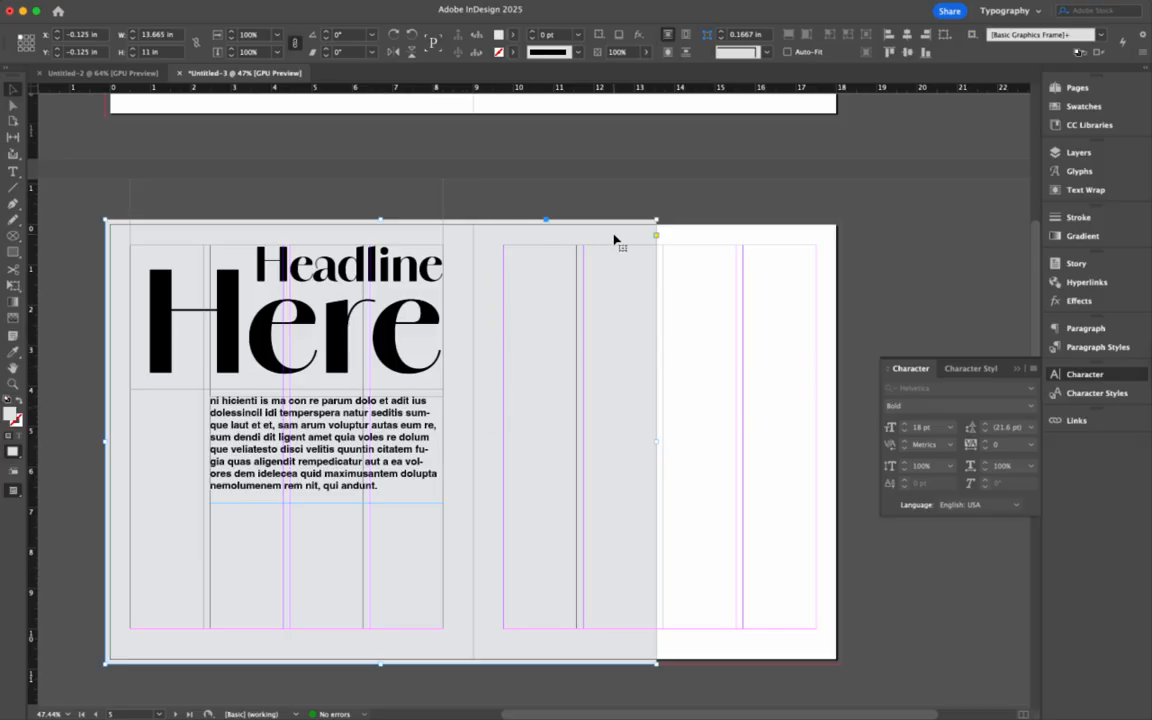
left_click(671, 314)
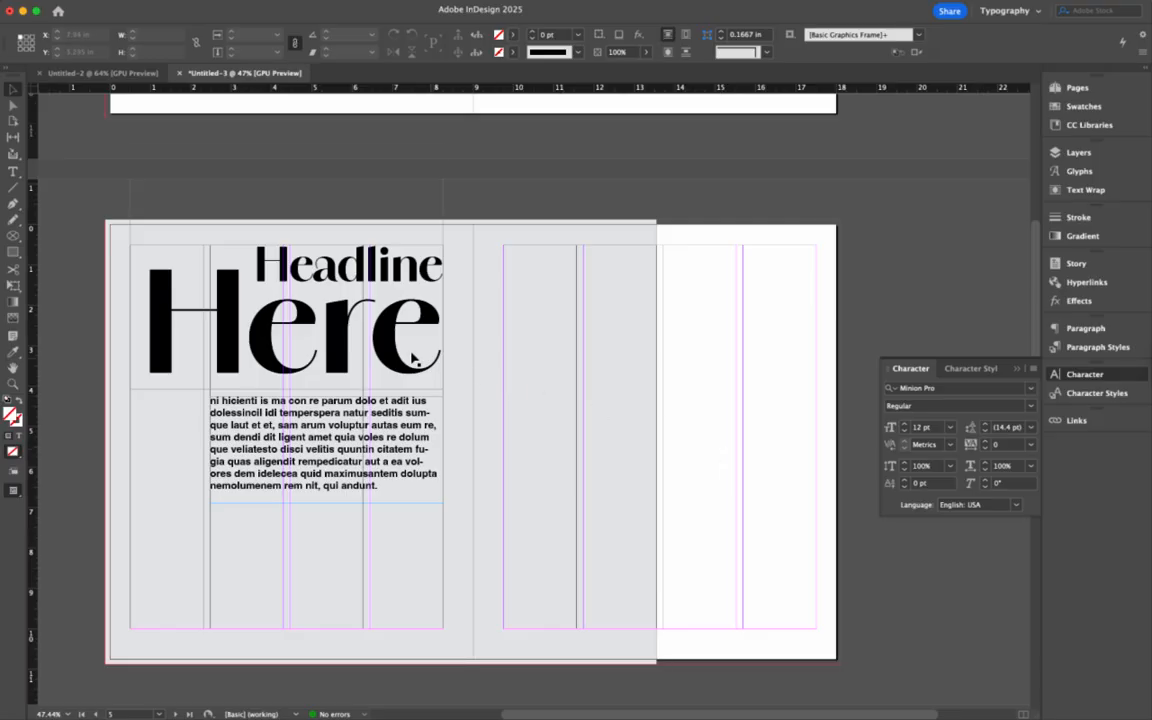
- Add a guide level with the body text, draw a right-page text frame, and scroll onward
left_click(14, 170)
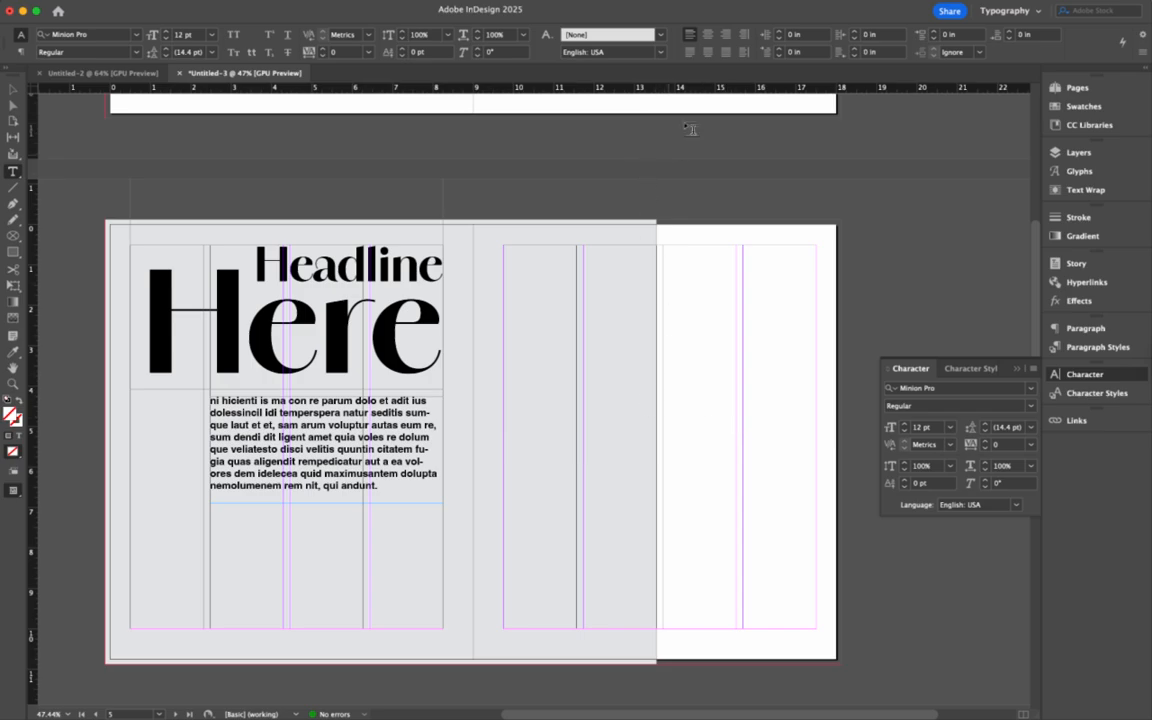
left_click_drag(658, 92, 868, 397)
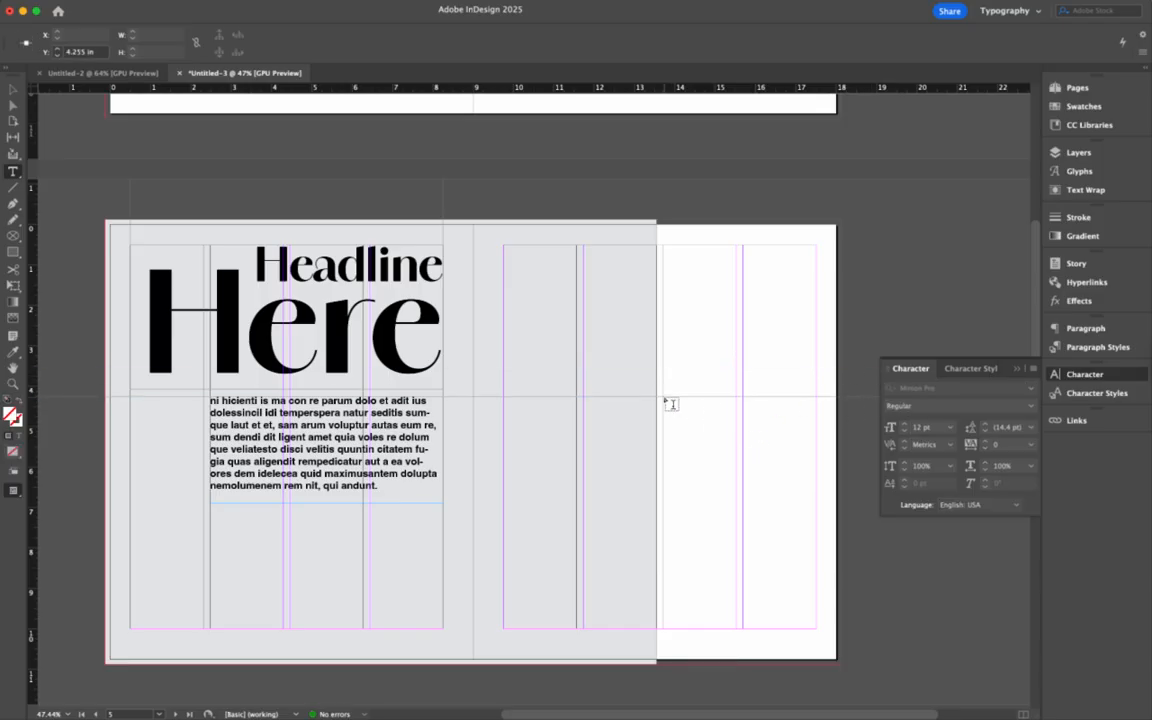
left_click_drag(665, 400, 815, 634)
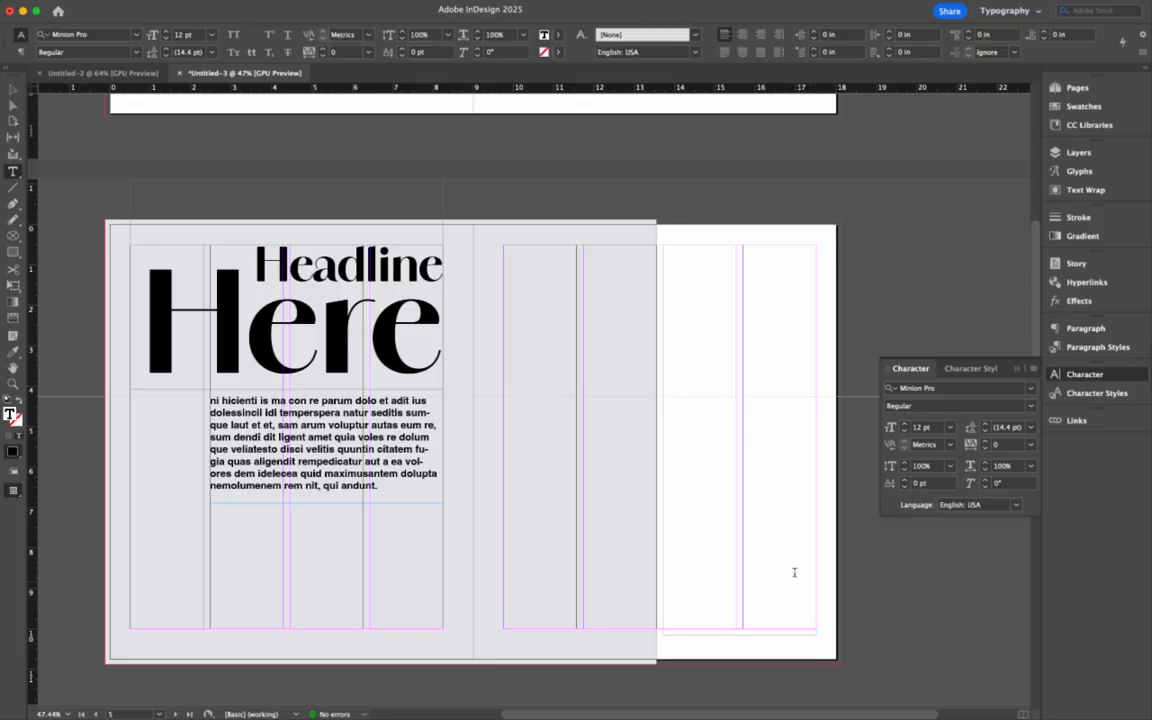
scroll(782, 565, "down", 10)
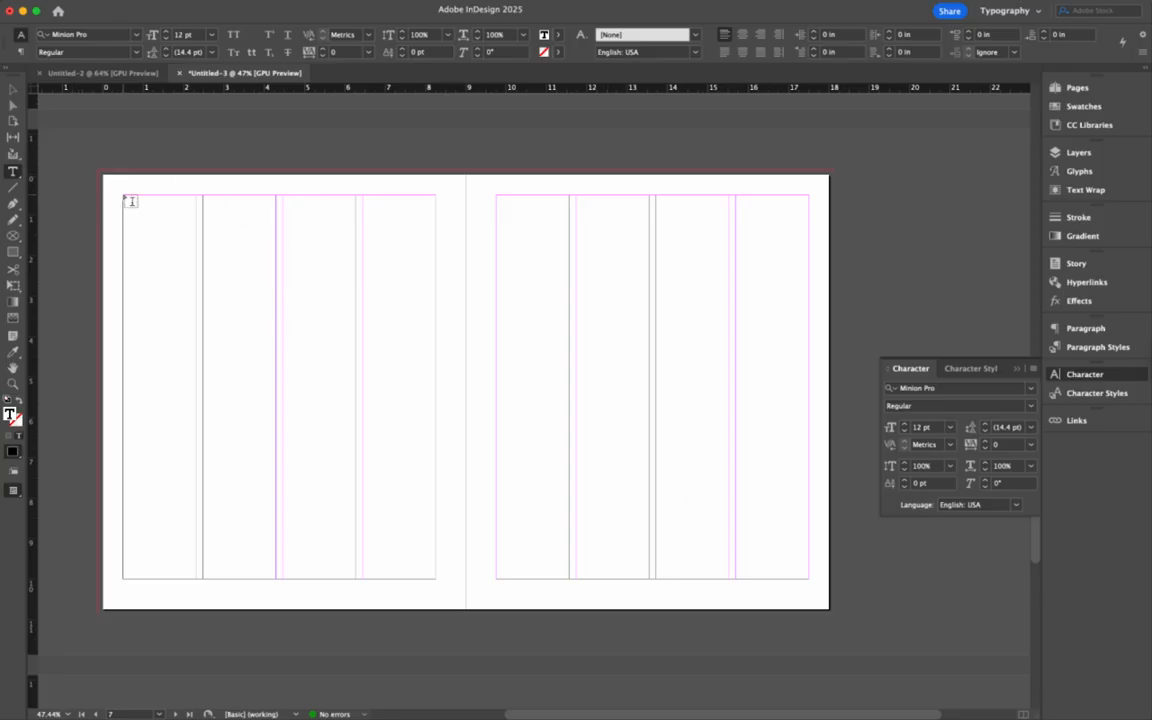
- Draw a margin-filling text frame on the left page, aligning its top edge to the margin
left_click_drag(124, 196, 434, 585)
left_click(12, 88)
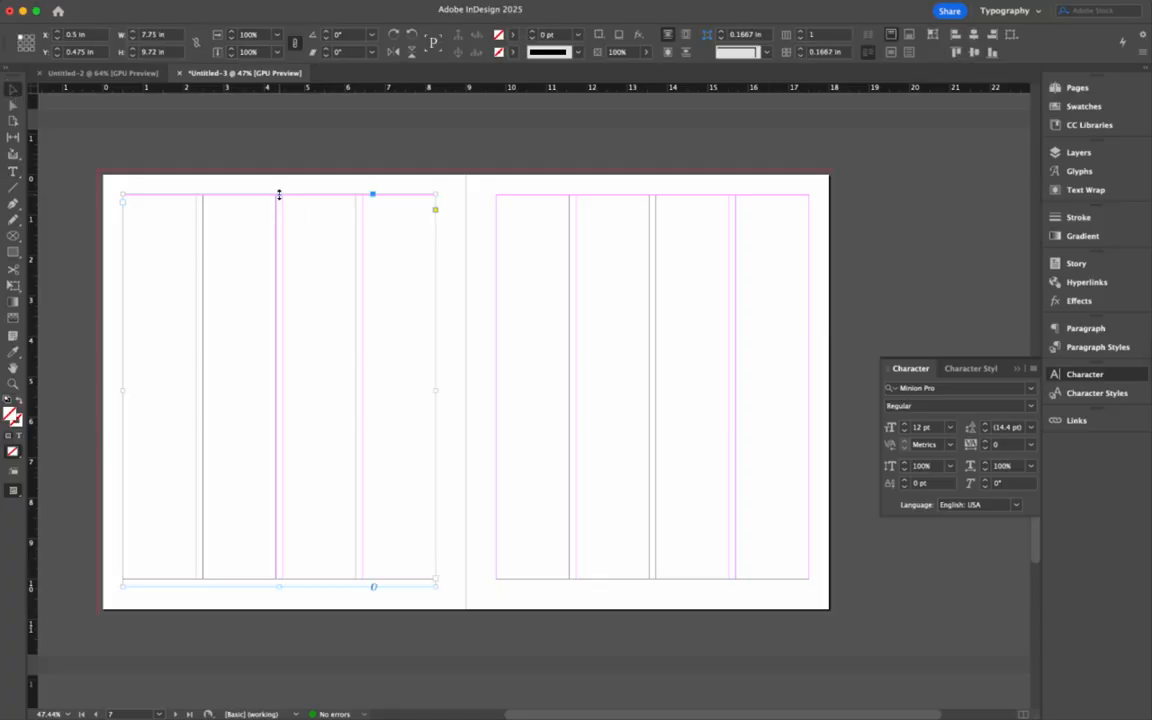
left_click_drag(279, 194, 279, 196)
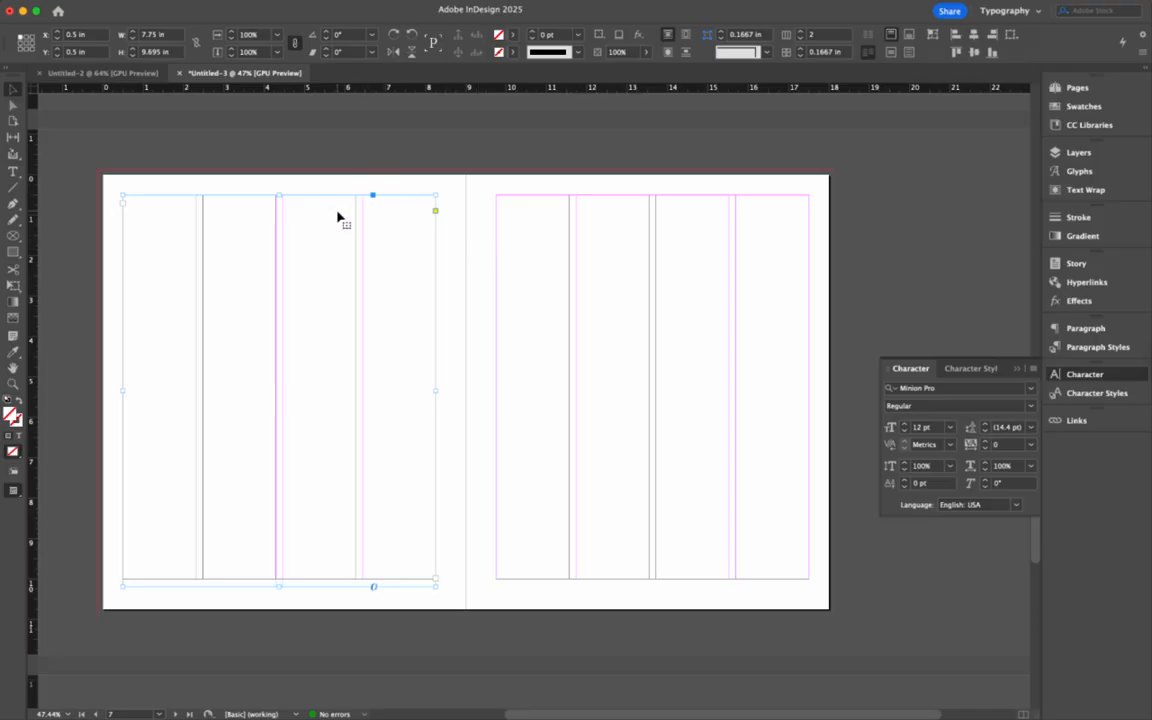
key("w")
key("w")
mouse_move(314, 200)
left_mouse_down()
mouse_move(342, 211)
mouse_move(298, 200)
mouse_move(314, 195)
mouse_move(309, 204)
left_mouse_up()
- Option-drag copies of the 7.75 × 9.695 in frame onto the other pages, undoing one misplaced copy
left_click_drag(340, 202, 717, 186)
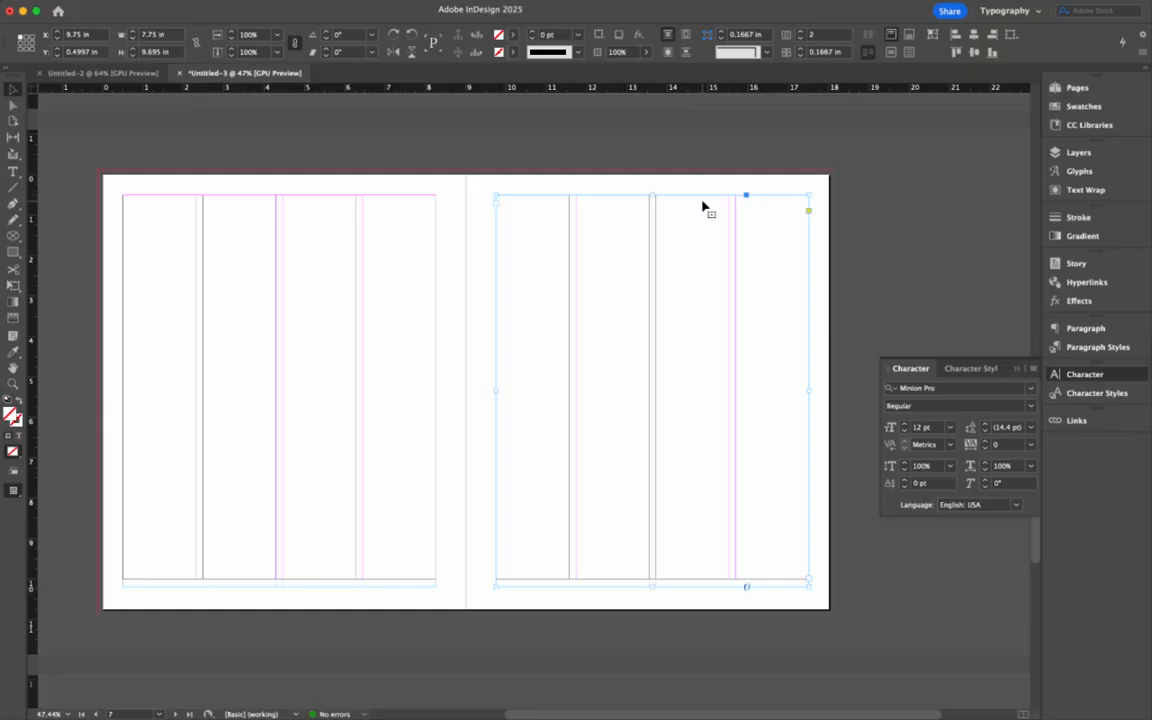
scroll(710, 210, "down", 10)
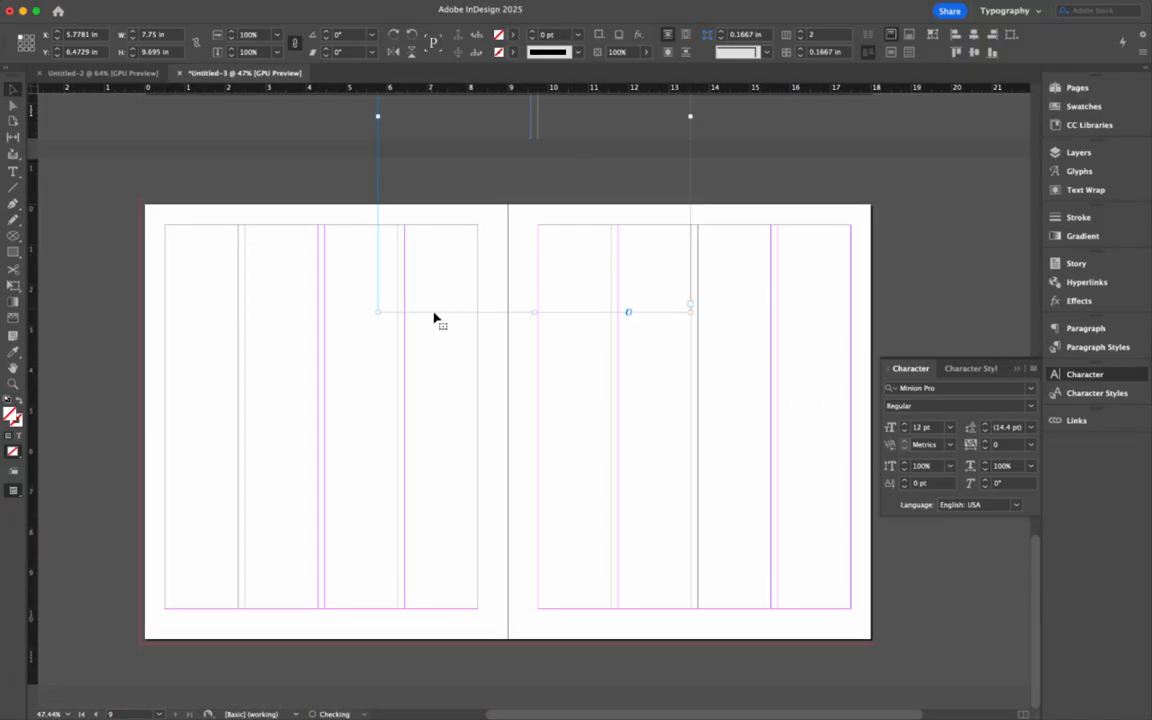
left_click_drag(437, 315, 224, 620)
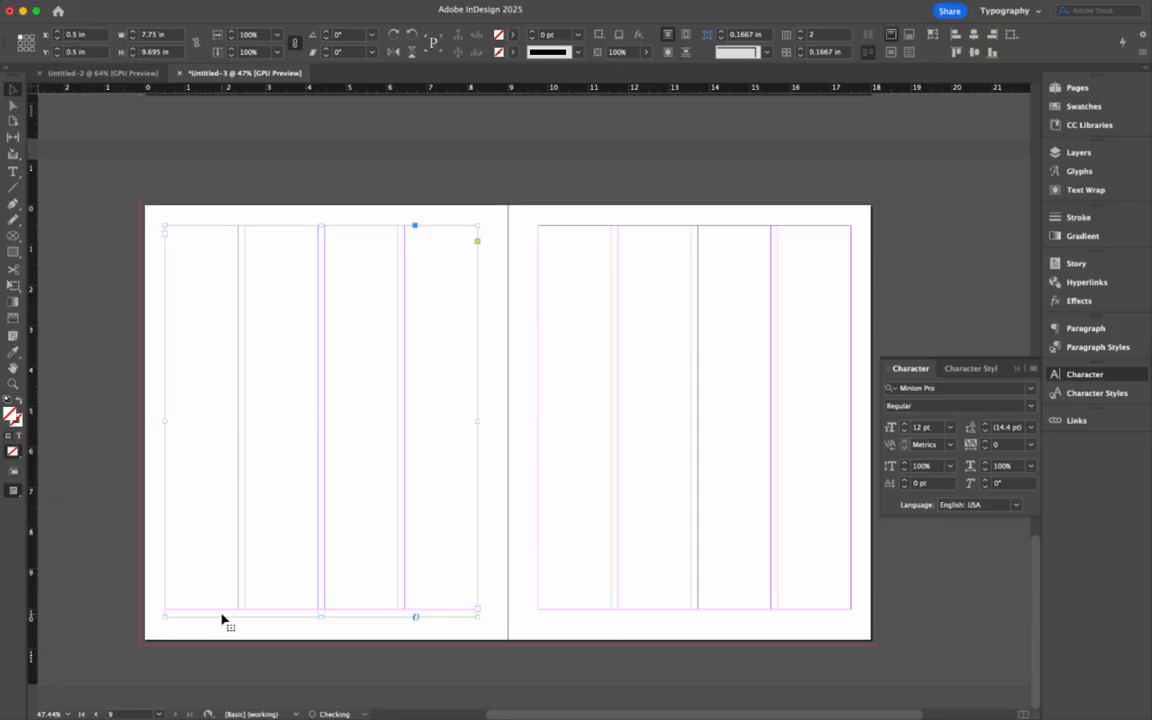
key("super+z")
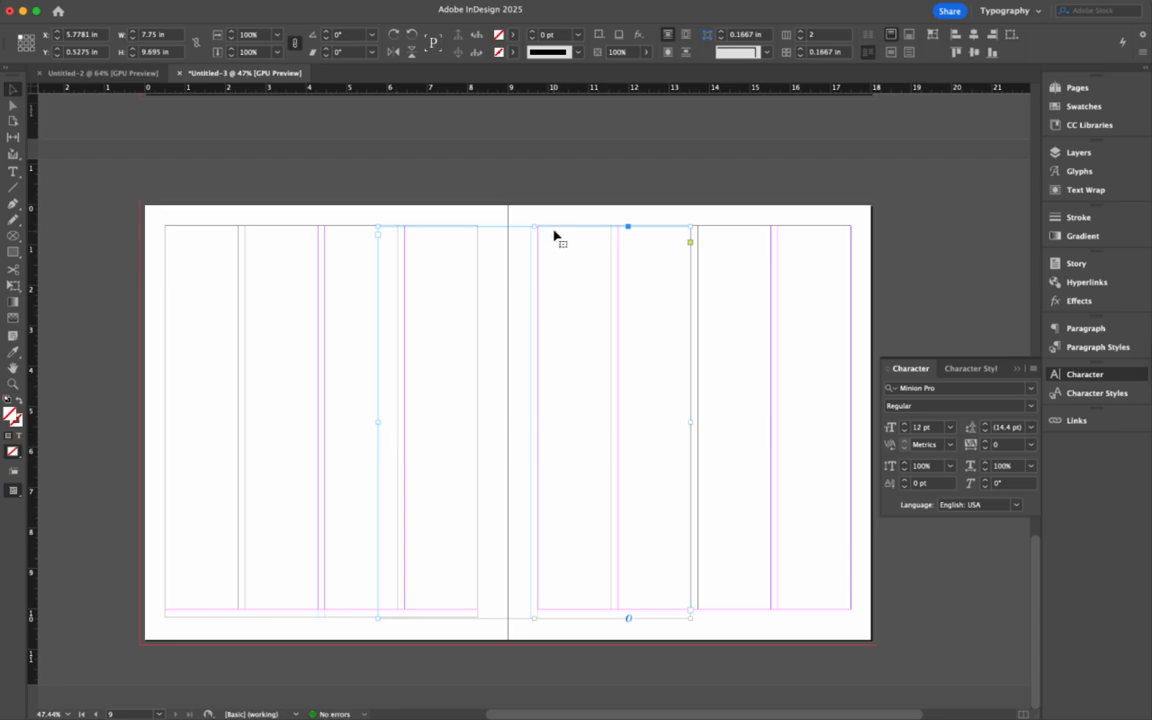
left_click_drag(562, 231, 720, 231)
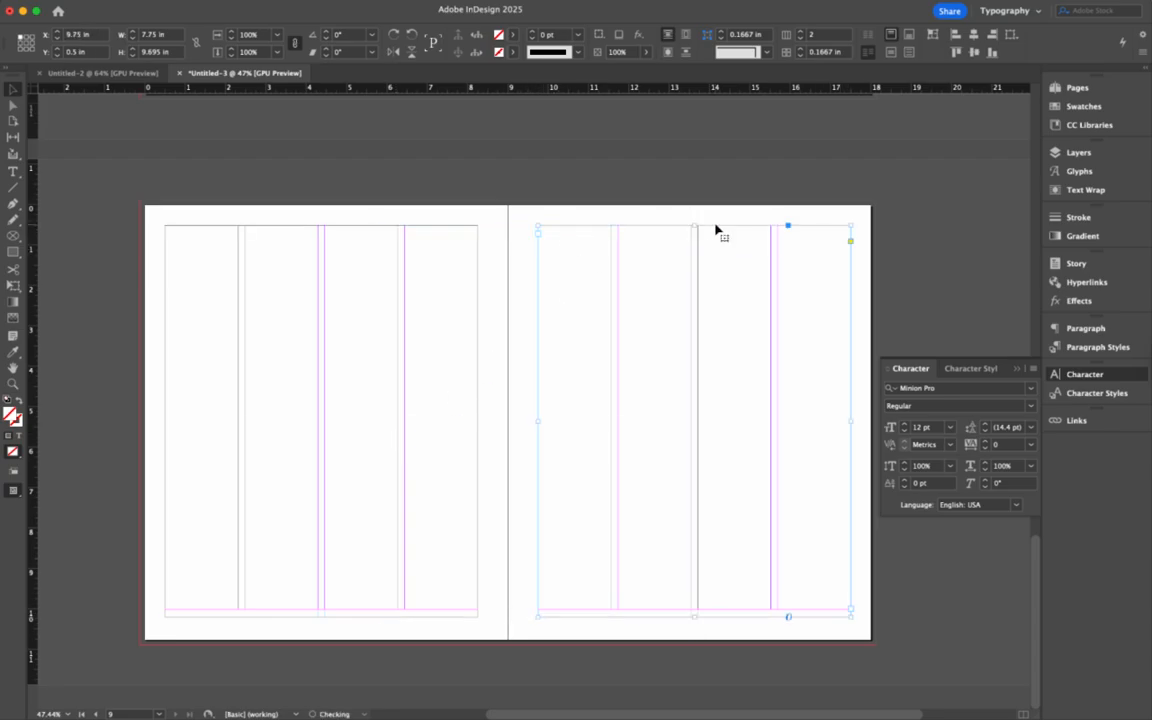
scroll(632, 288, "up", 2)
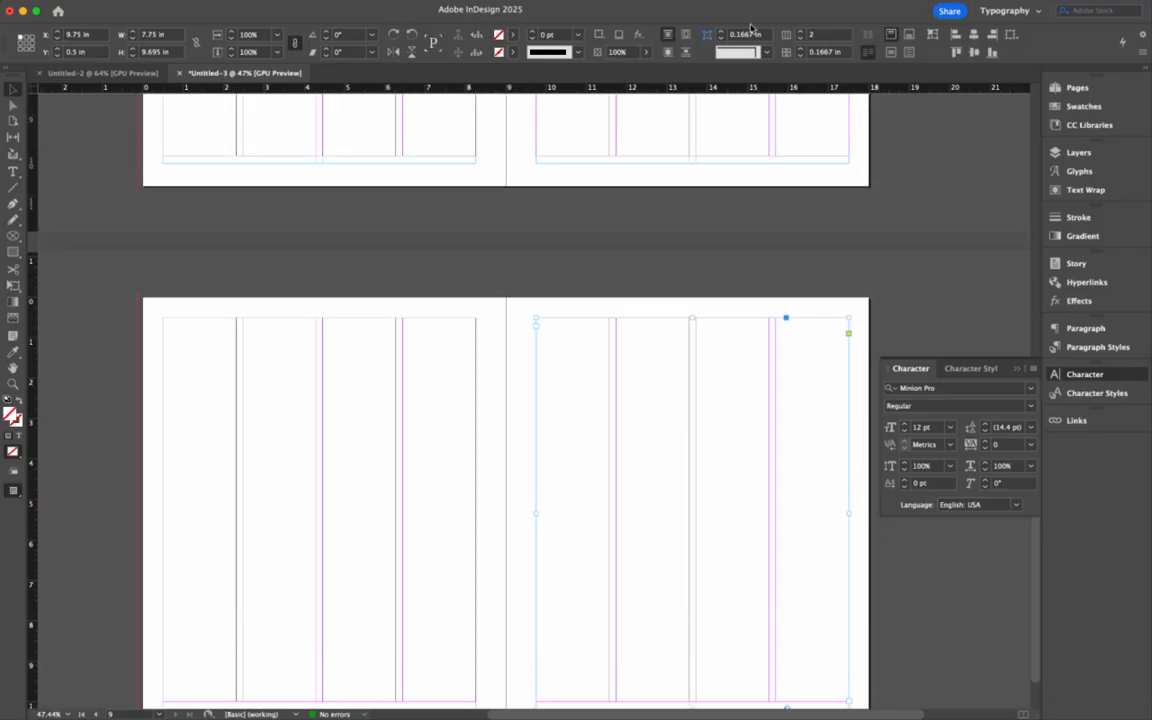
scroll(583, 237, "up", 9)
scroll(583, 237, "right", 2)
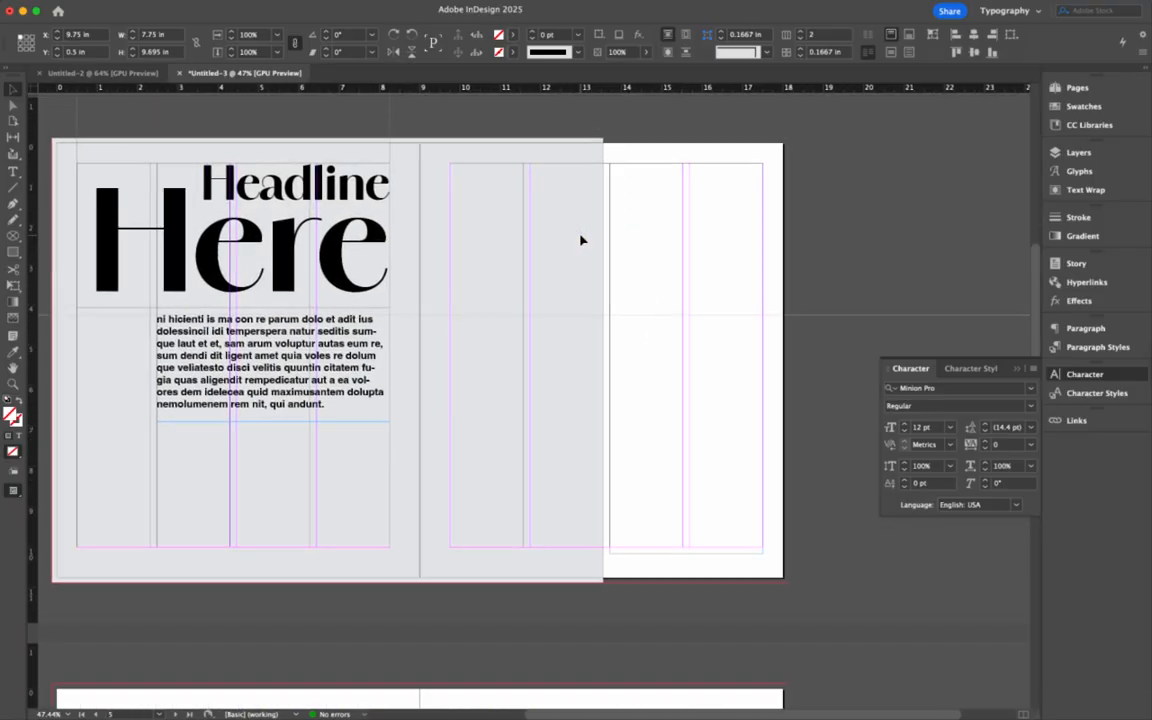
- Thread the headline spread's right-page frame into both frames of the next spread
left_click(740, 390)
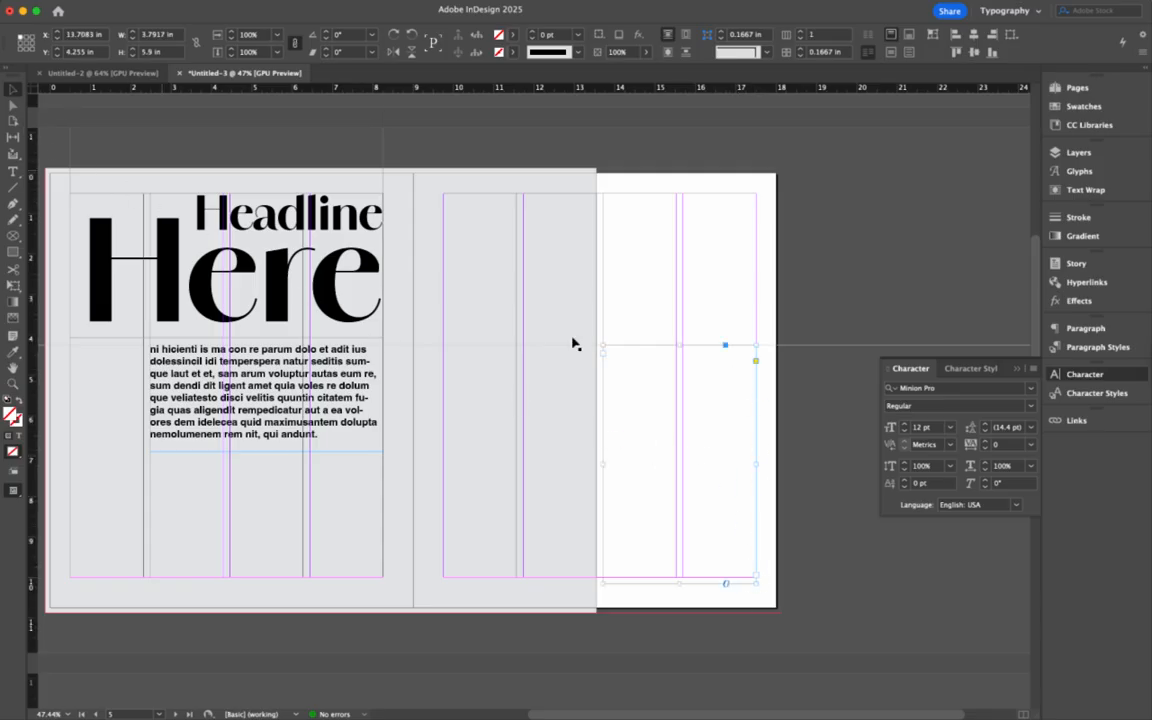
left_click(757, 577)
scroll(719, 557, "down", 10)
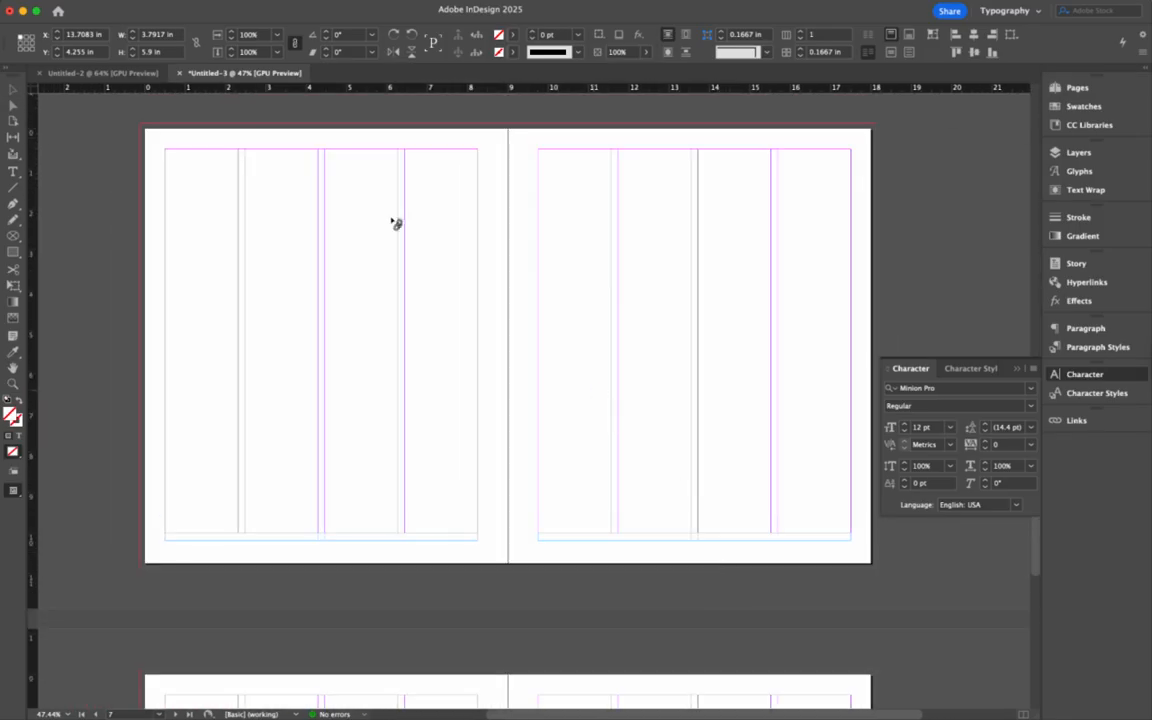
left_click(185, 163)
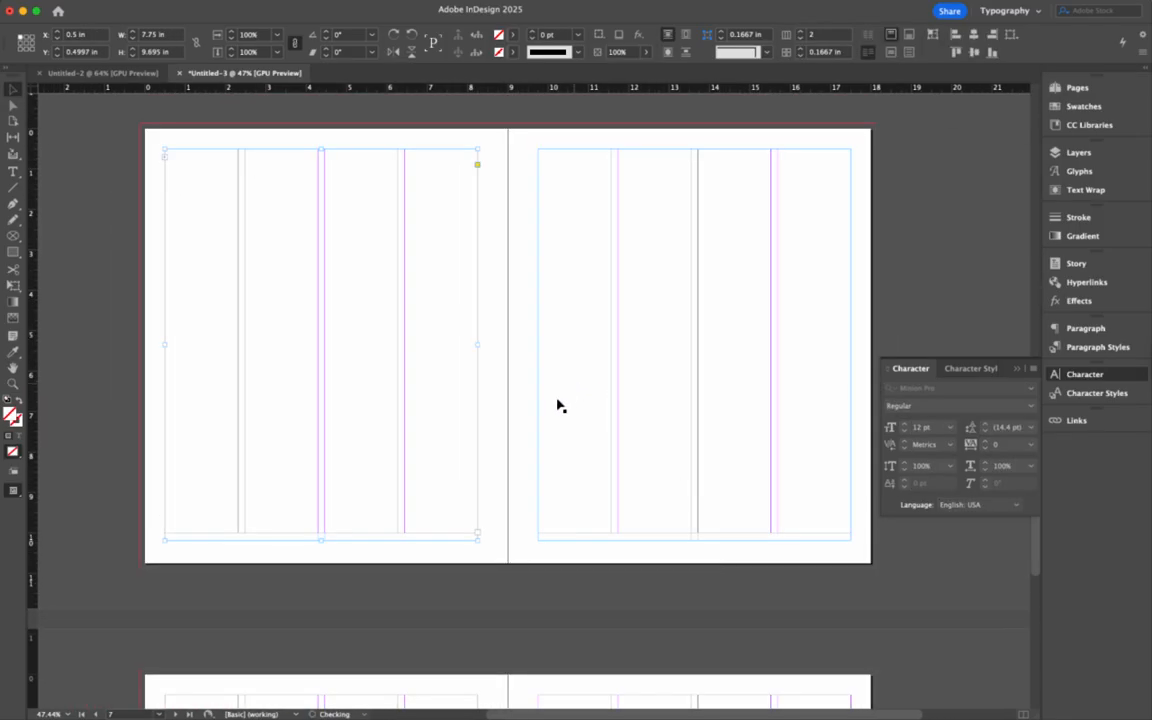
left_click(604, 239)
- Continue the story thread through the left and right frames of the following spread
left_click(848, 534)
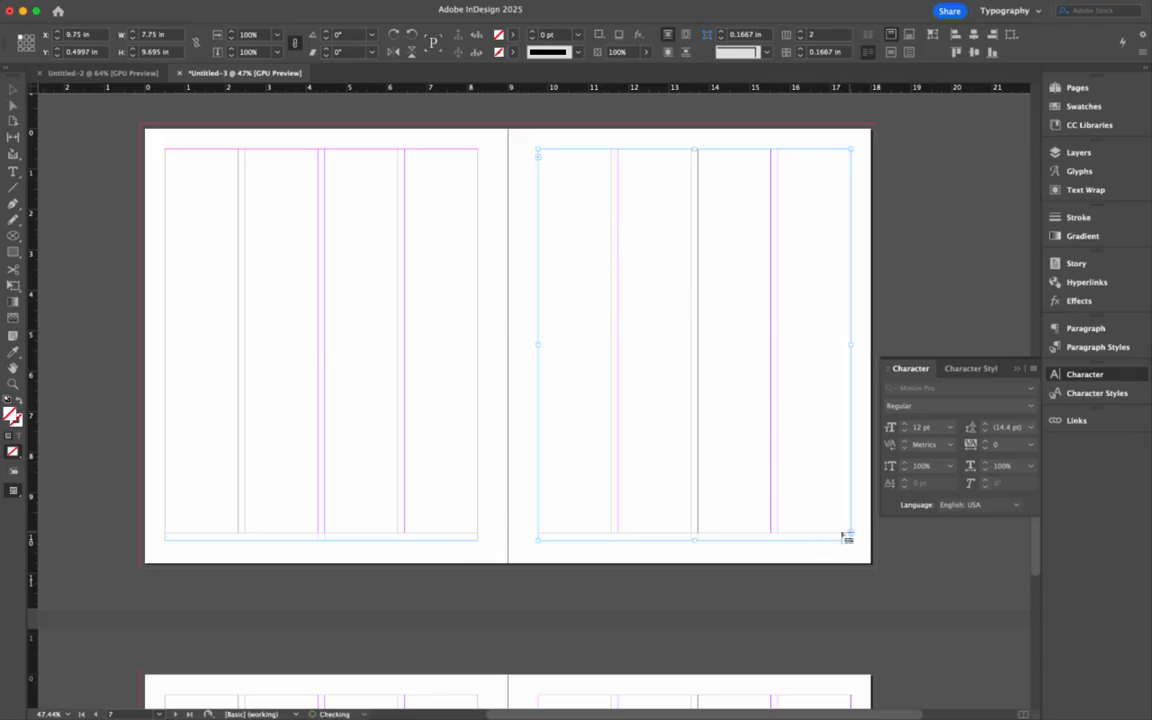
scroll(542, 504, "down", 5)
left_click(341, 382)
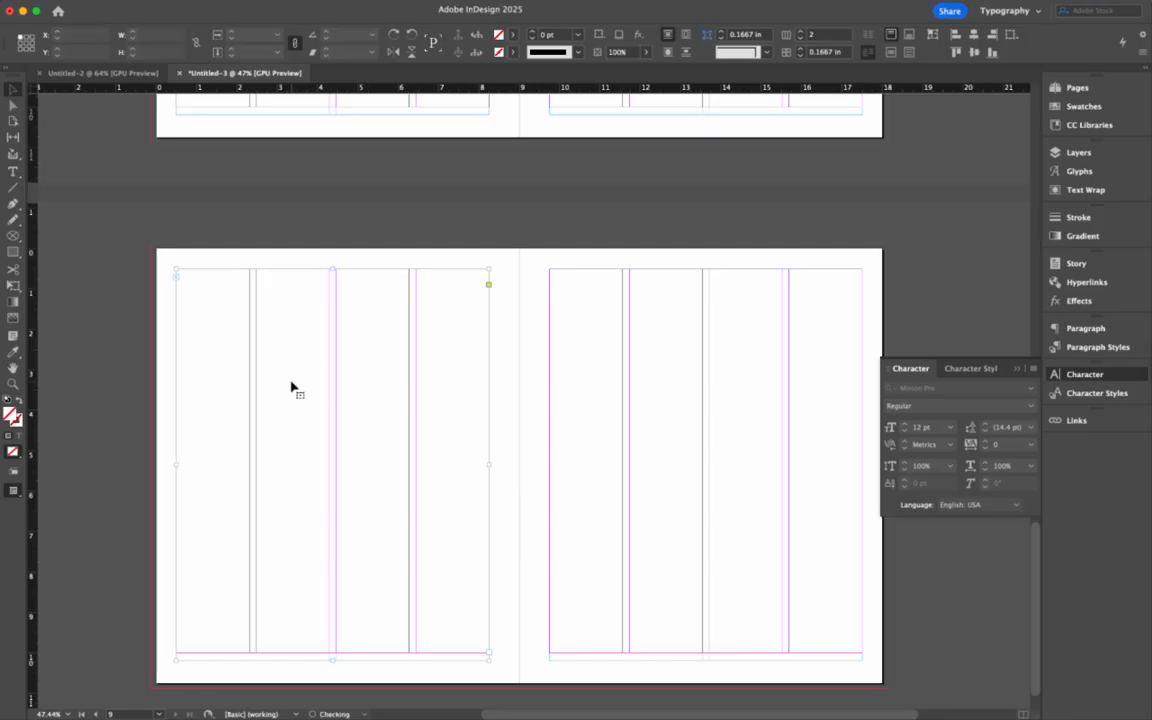
left_click(489, 658)
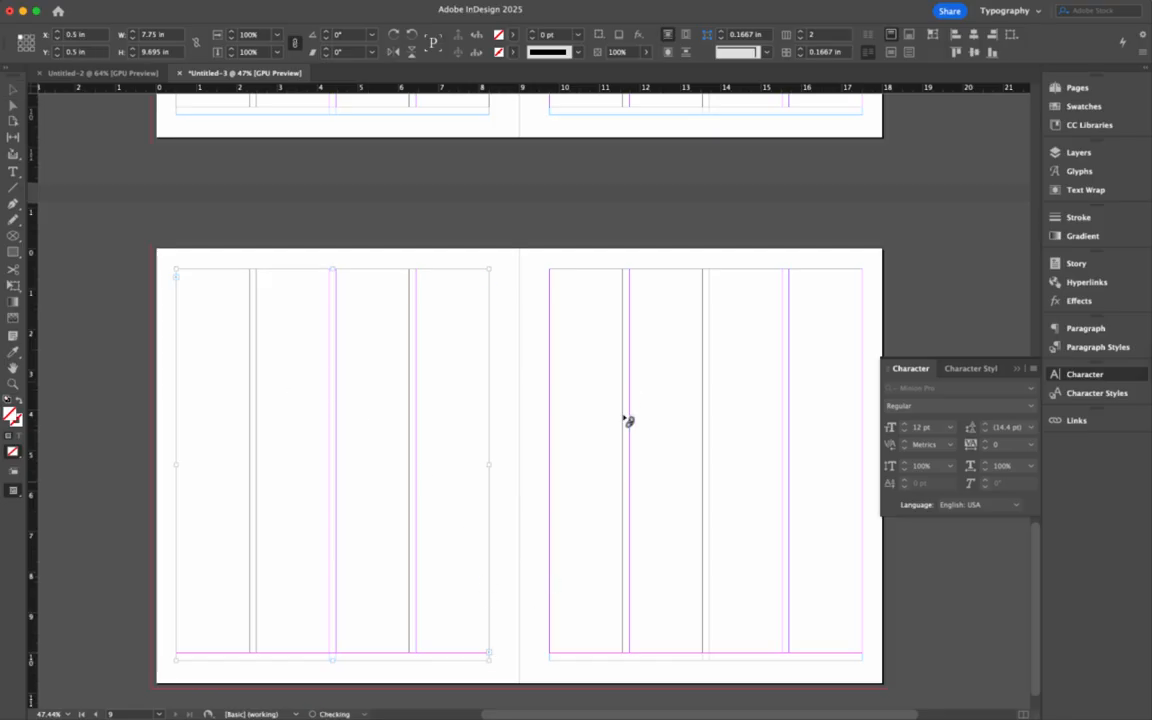
left_click(590, 340)
scroll(595, 338, "down", 3)
scroll(595, 338, "right", 3)
scroll(597, 333, "up", 10)
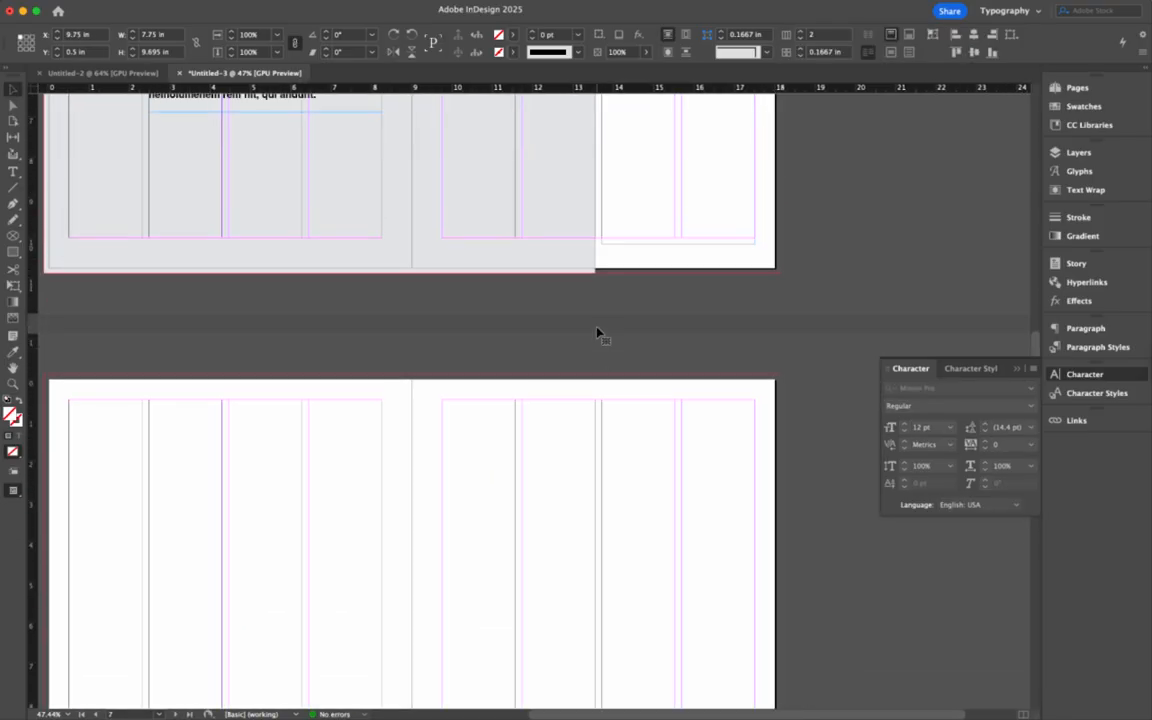
scroll(597, 333, "down", 1)
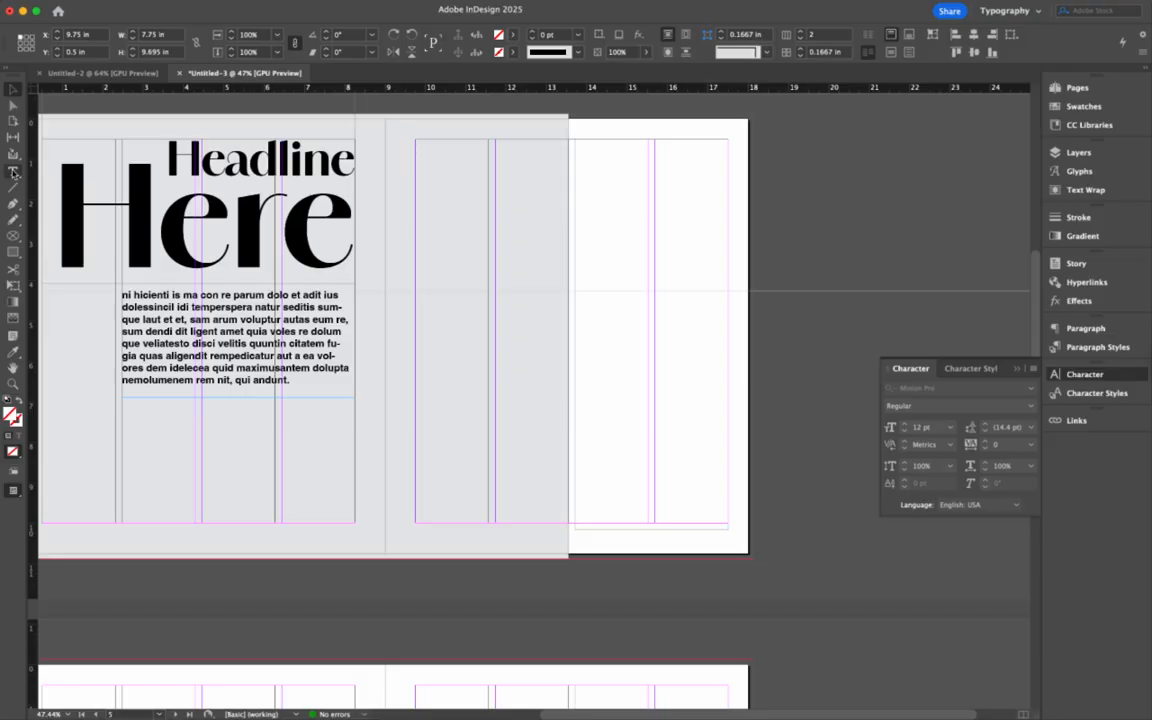
key("t")
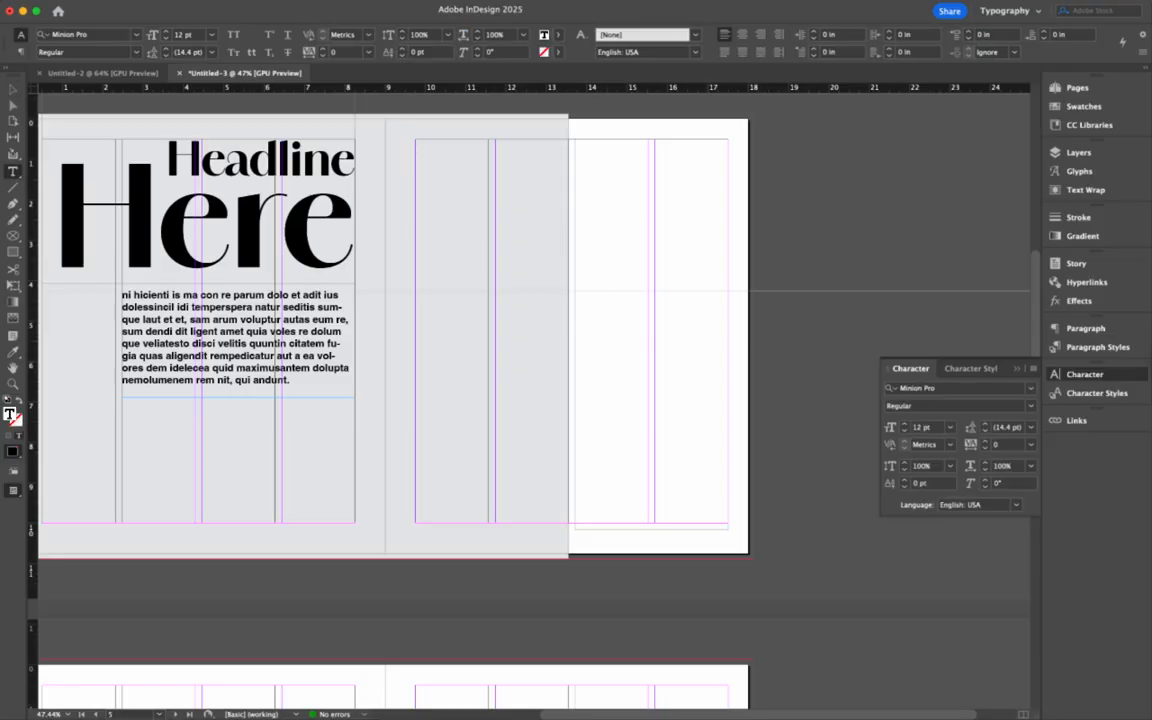
- Fill the threaded frames with placeholder text using Type > Fill with Placeholder Text
left_click(128, 0)
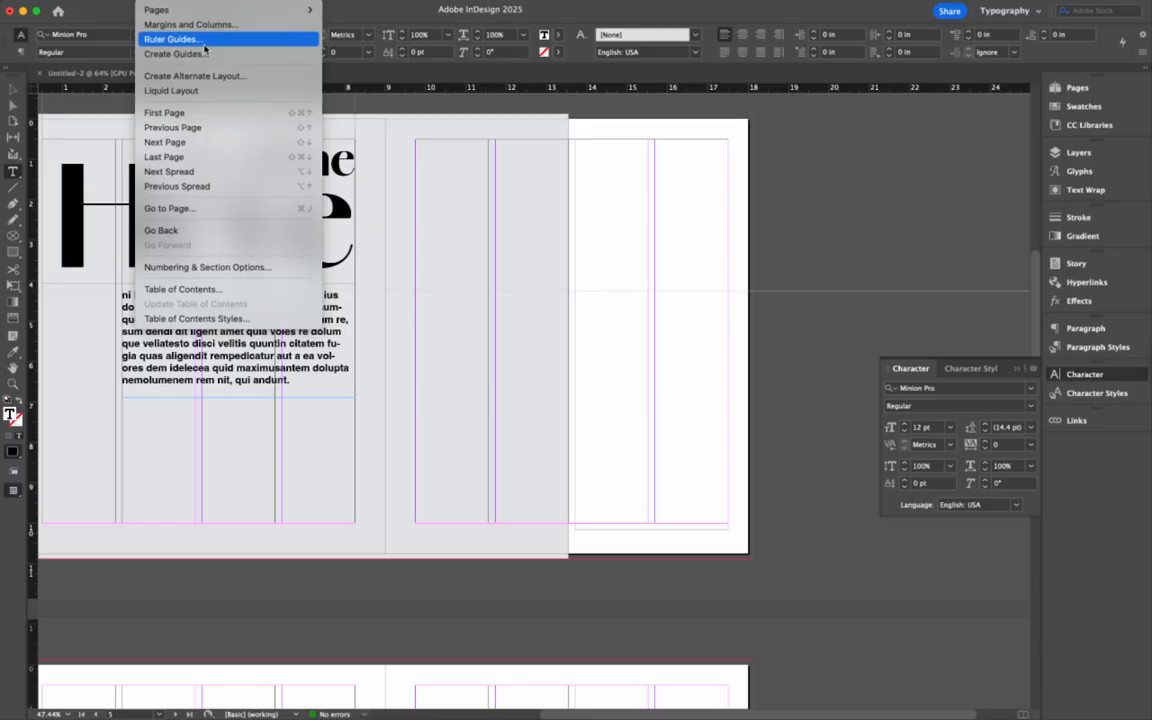
mouse_move(180, 0)
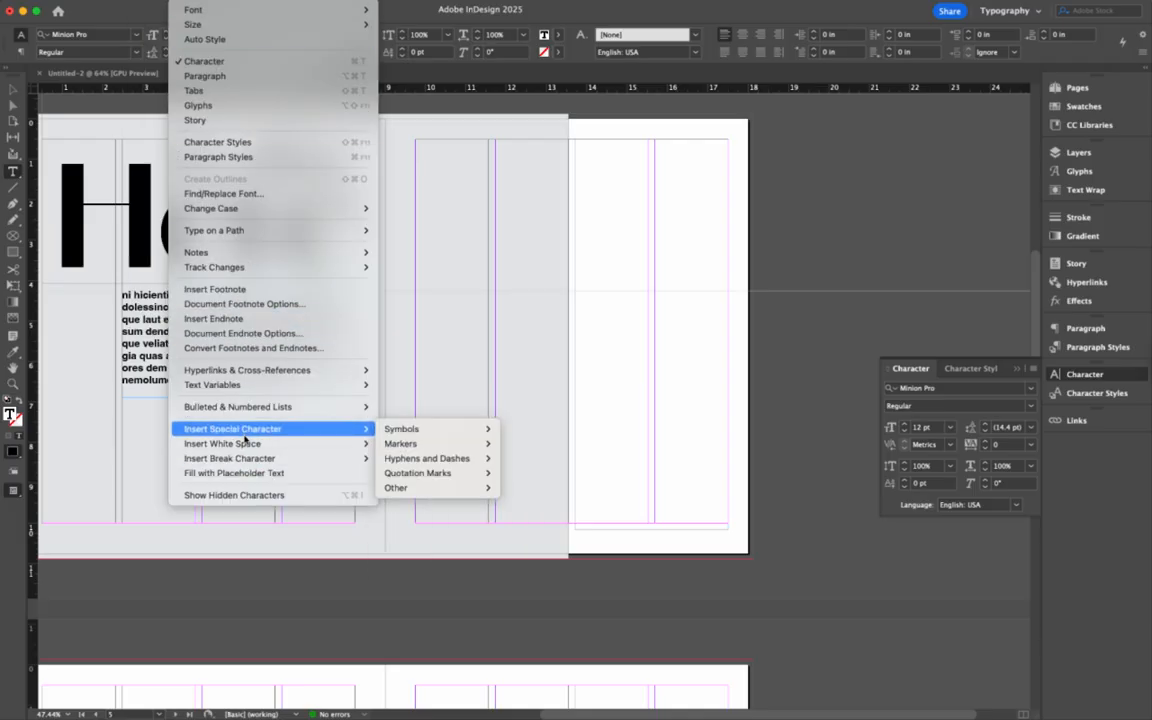
left_click(232, 473)
scroll(570, 333, "up", 10)
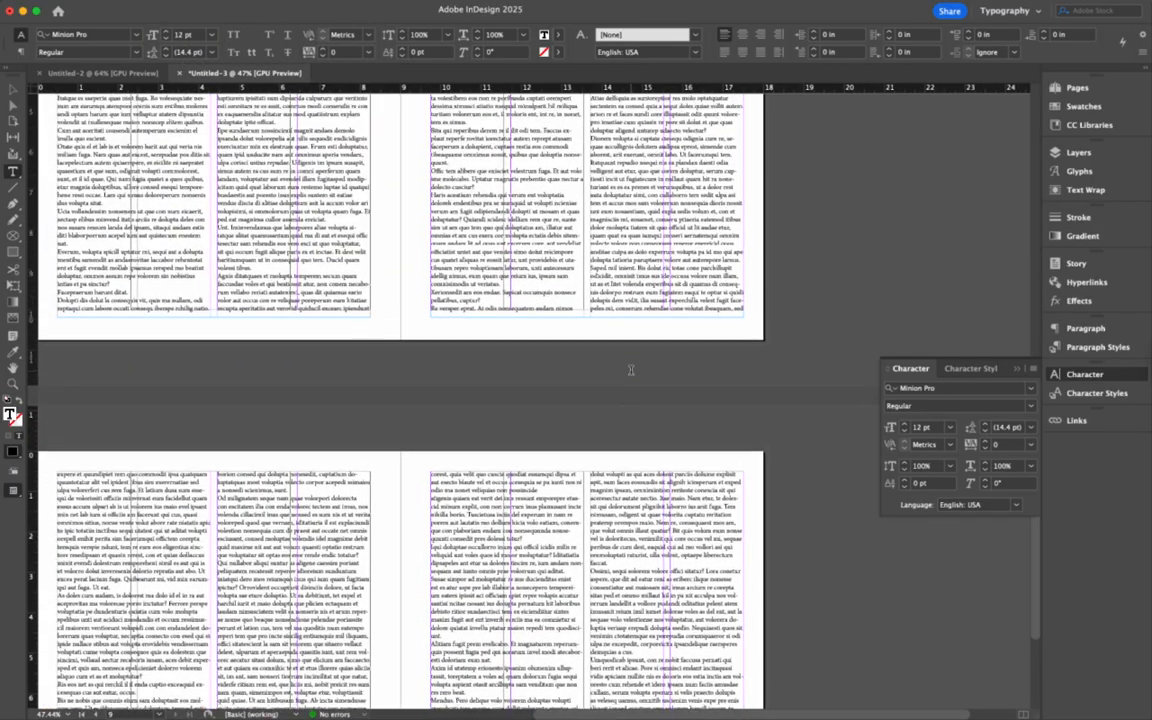
scroll(631, 370, "up", 5)
scroll(631, 370, "right", 4)
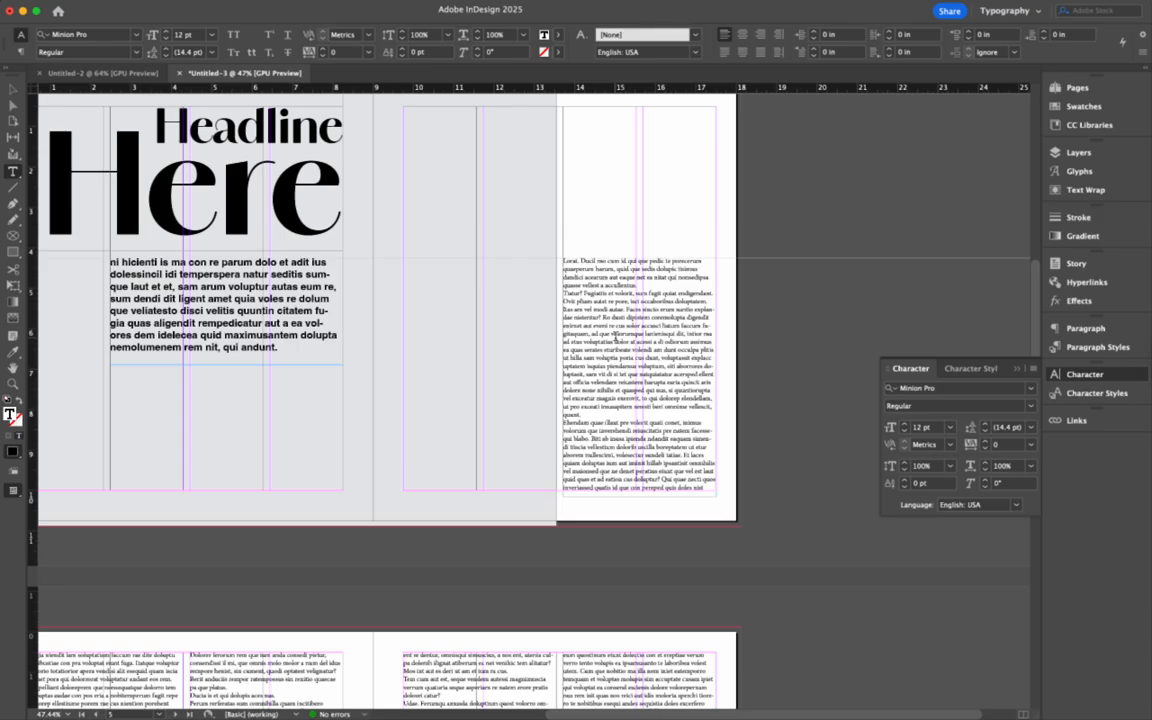
- Select the entire threaded placeholder story and set it to 9 pt on 10 pt leading
left_click(615, 338)
scroll(615, 338, "up", 5)
scroll(615, 338, "right", 1)
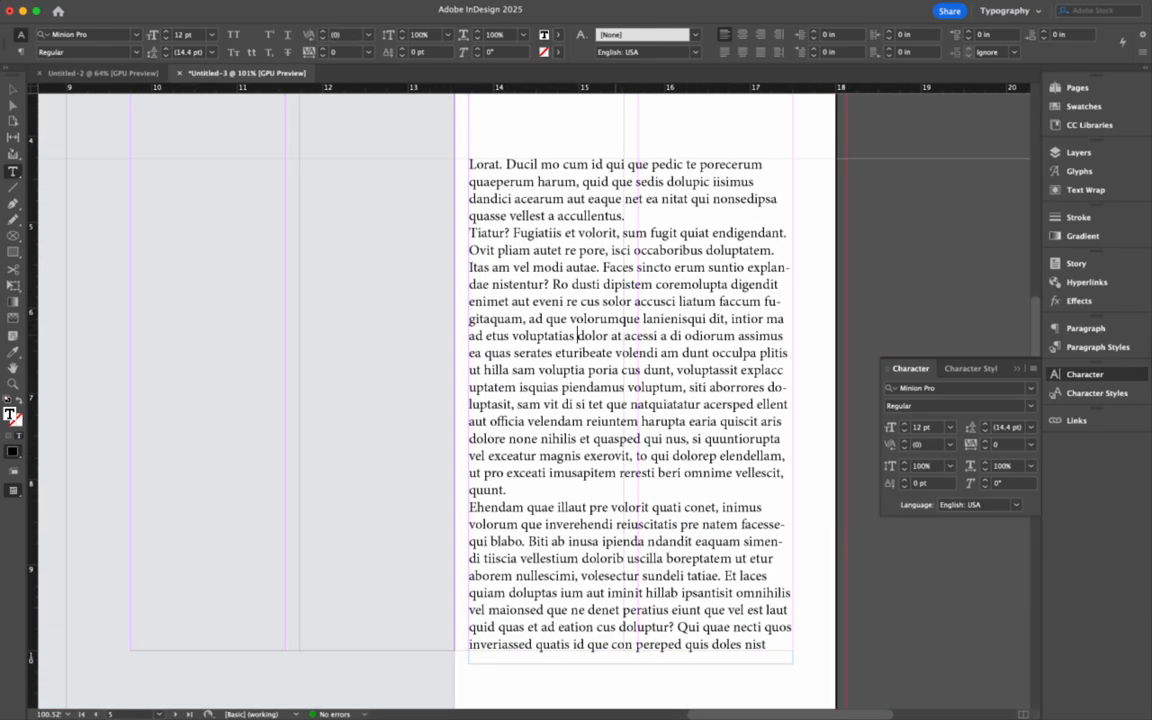
key("super+a")
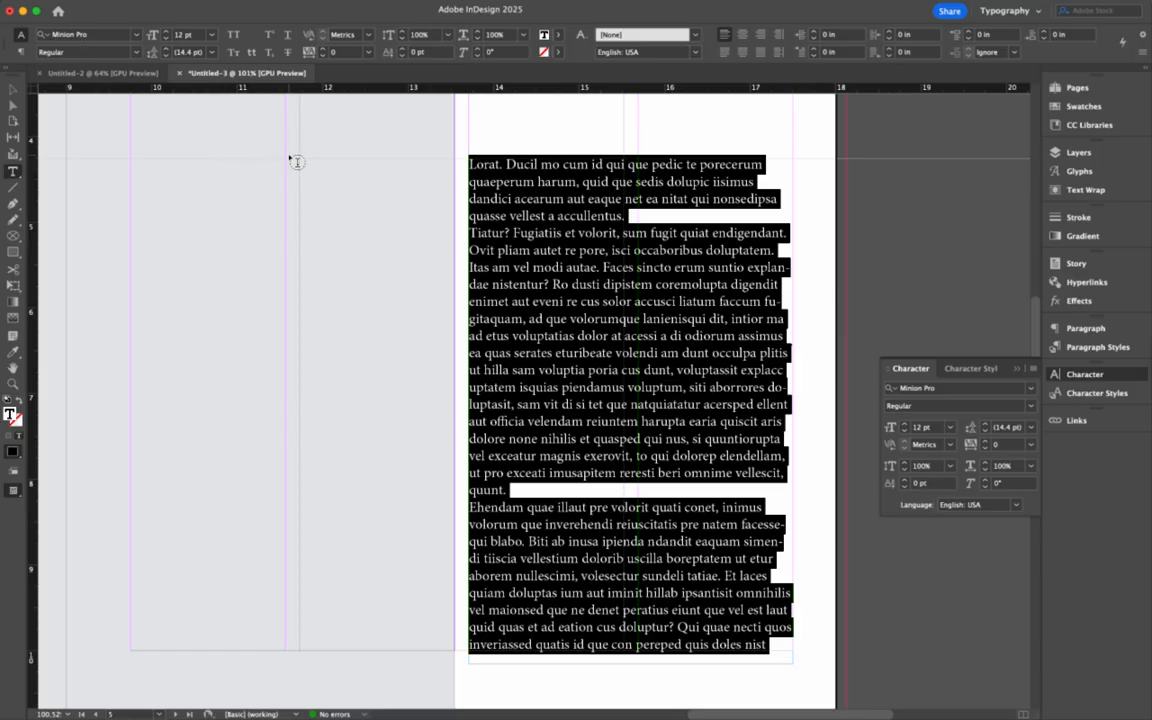
left_click(166, 38)
left_click(166, 38)
left_click(166, 38)
left_click(166, 38)
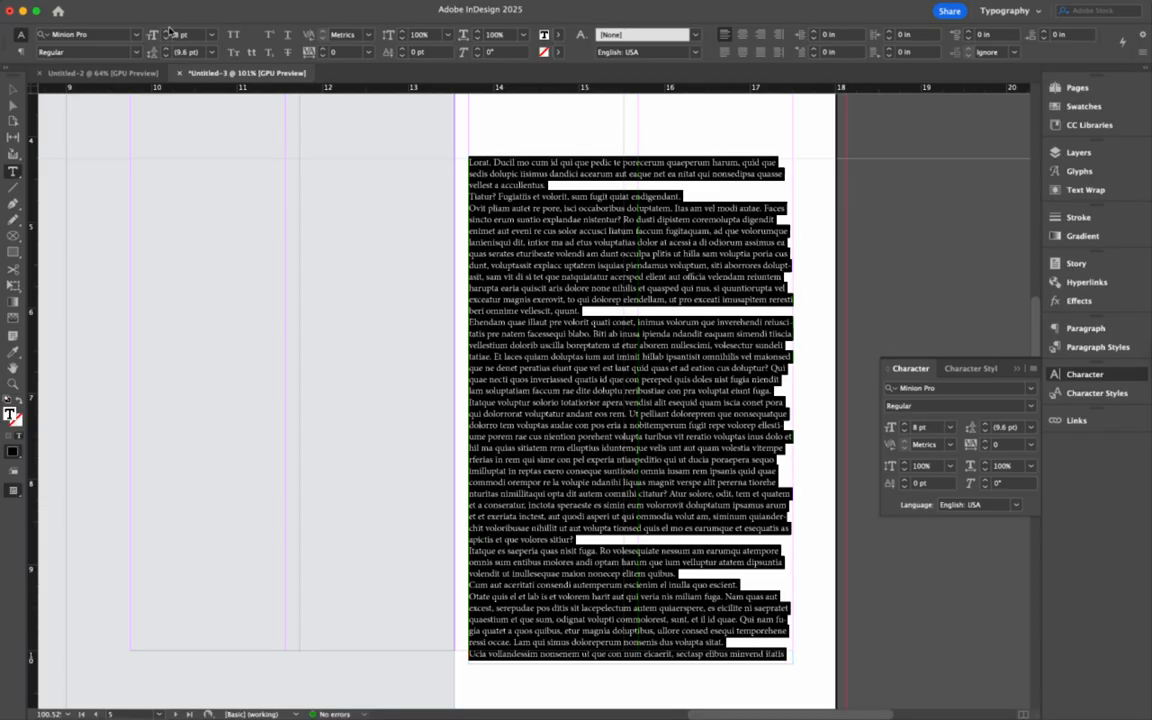
left_click(166, 31)
left_click(166, 56)
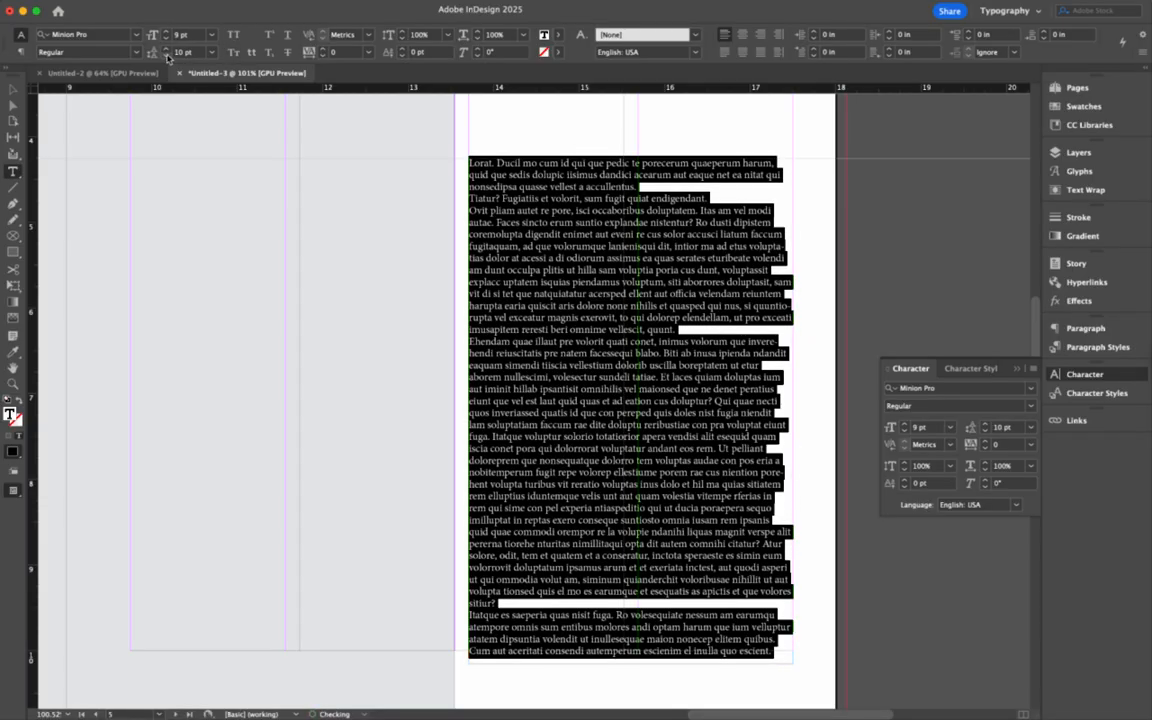
scroll(312, 122, "down", 15)
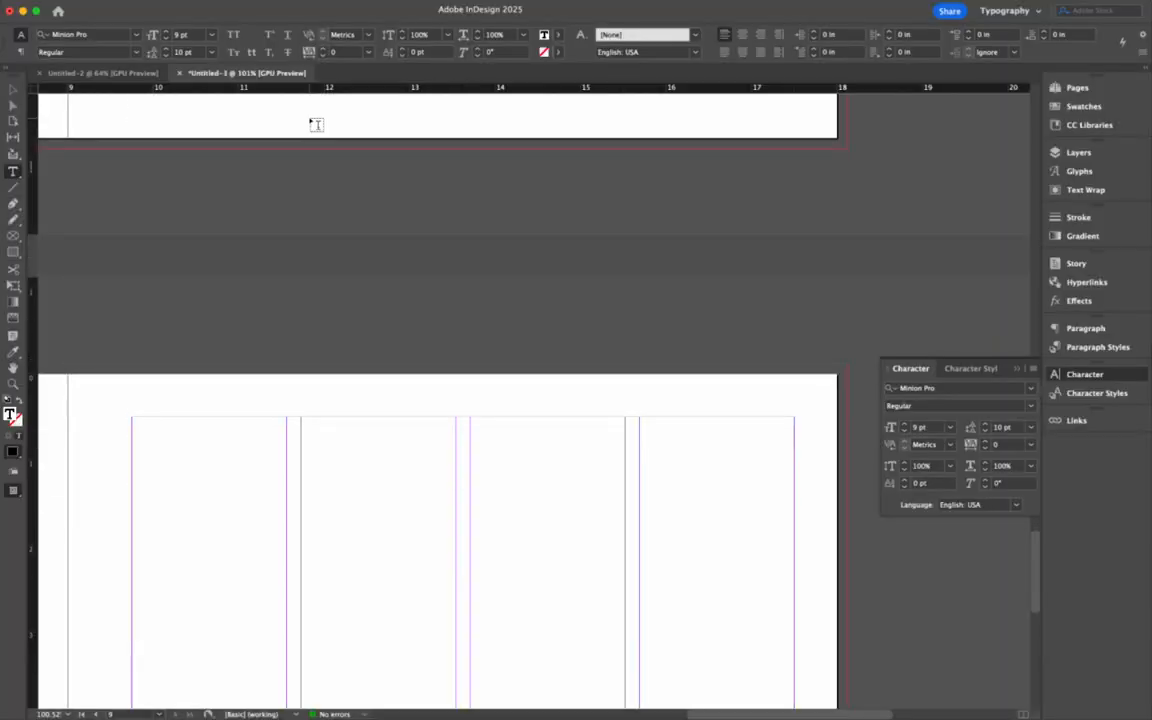
scroll(316, 124, "up", 5)
scroll(316, 124, "down", 5)
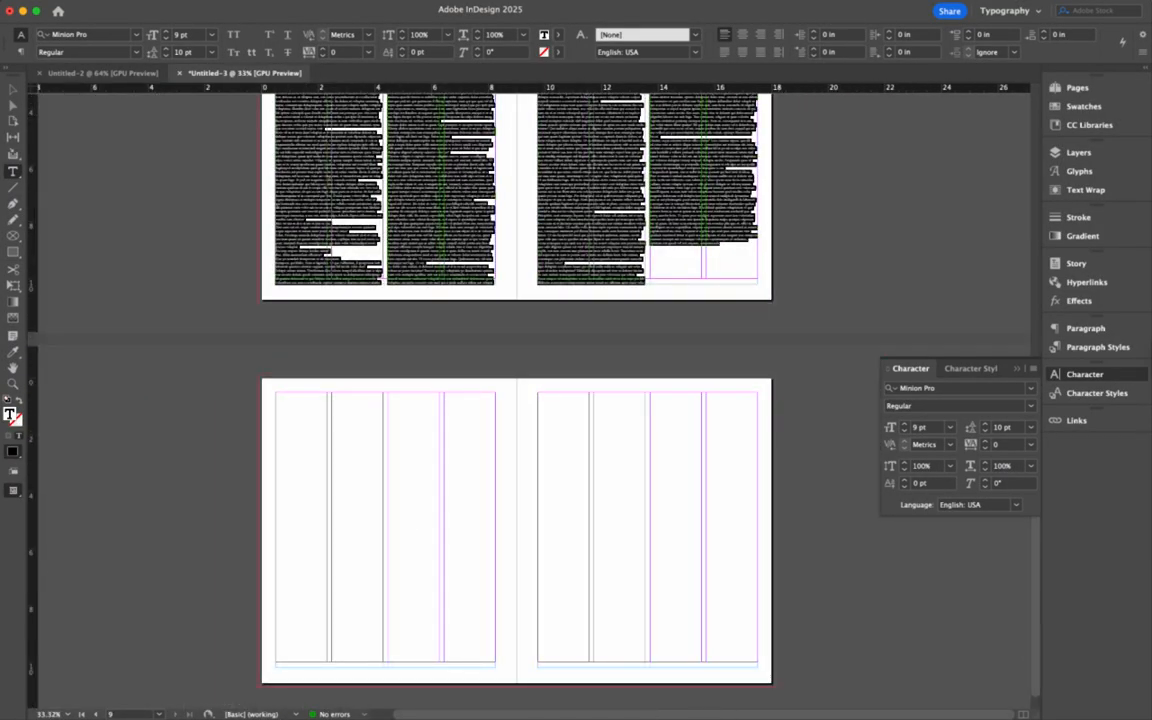
left_click(13, 89)
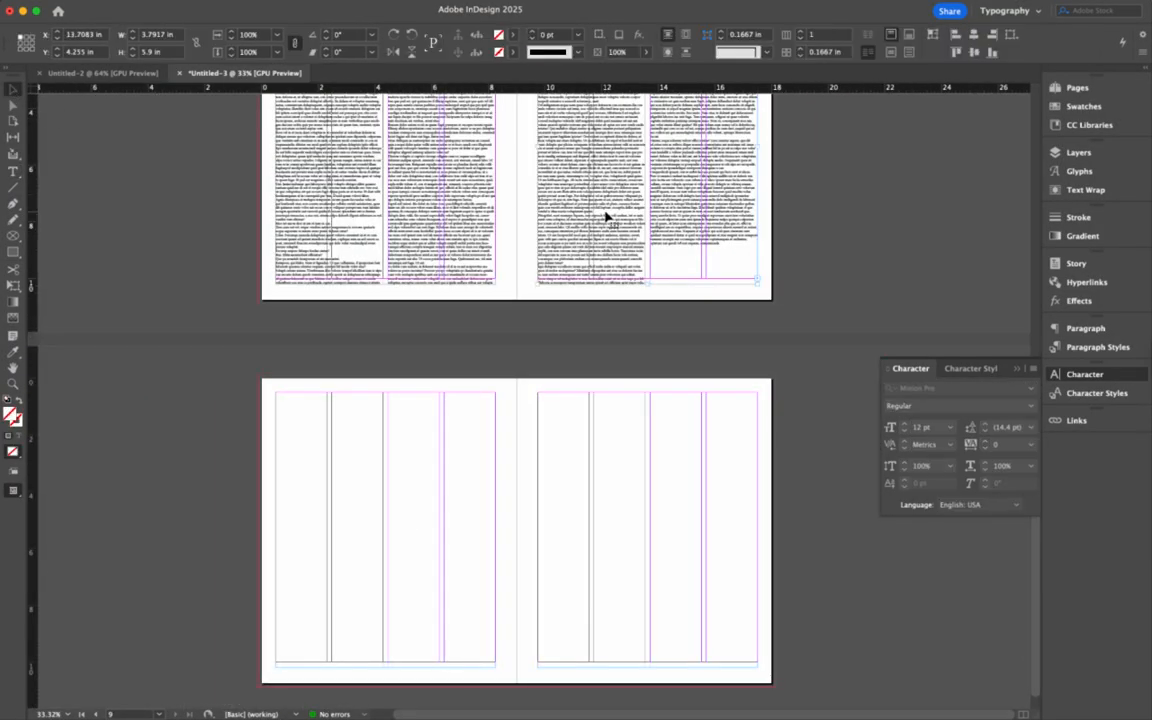
left_click(405, 496)
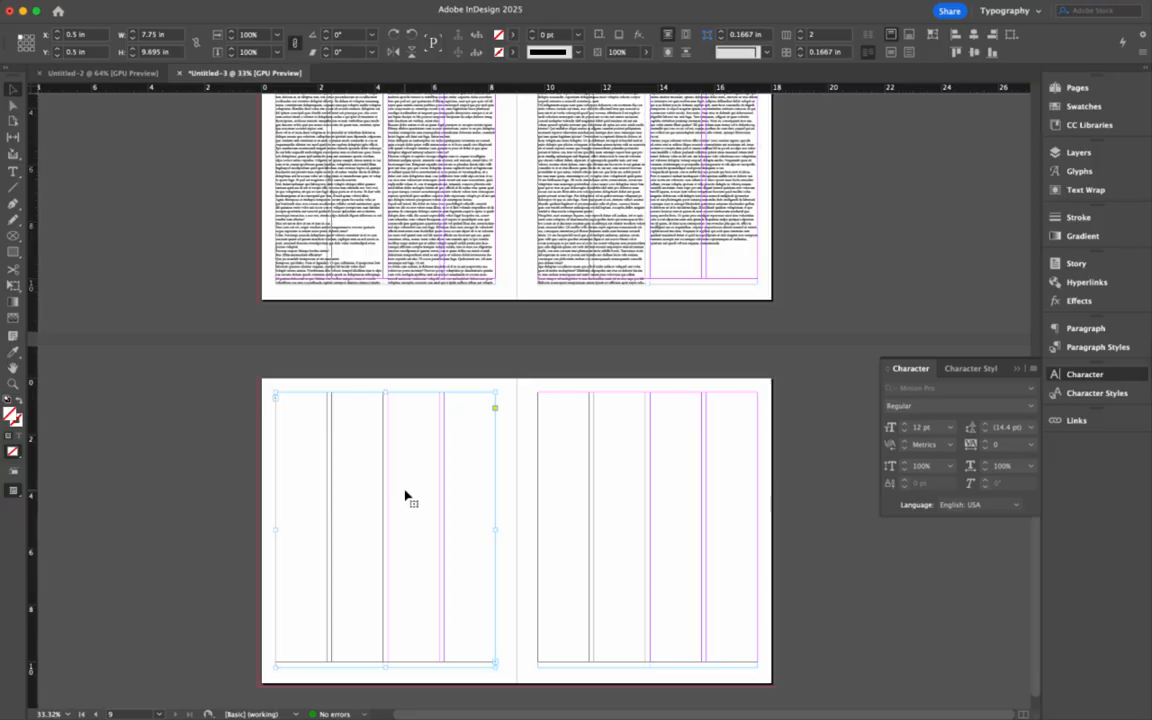
- Select all text in the right-page body story and raise its leading to 11 pt
scroll(405, 496, "up", 5)
scroll(430, 400, "up", 5)
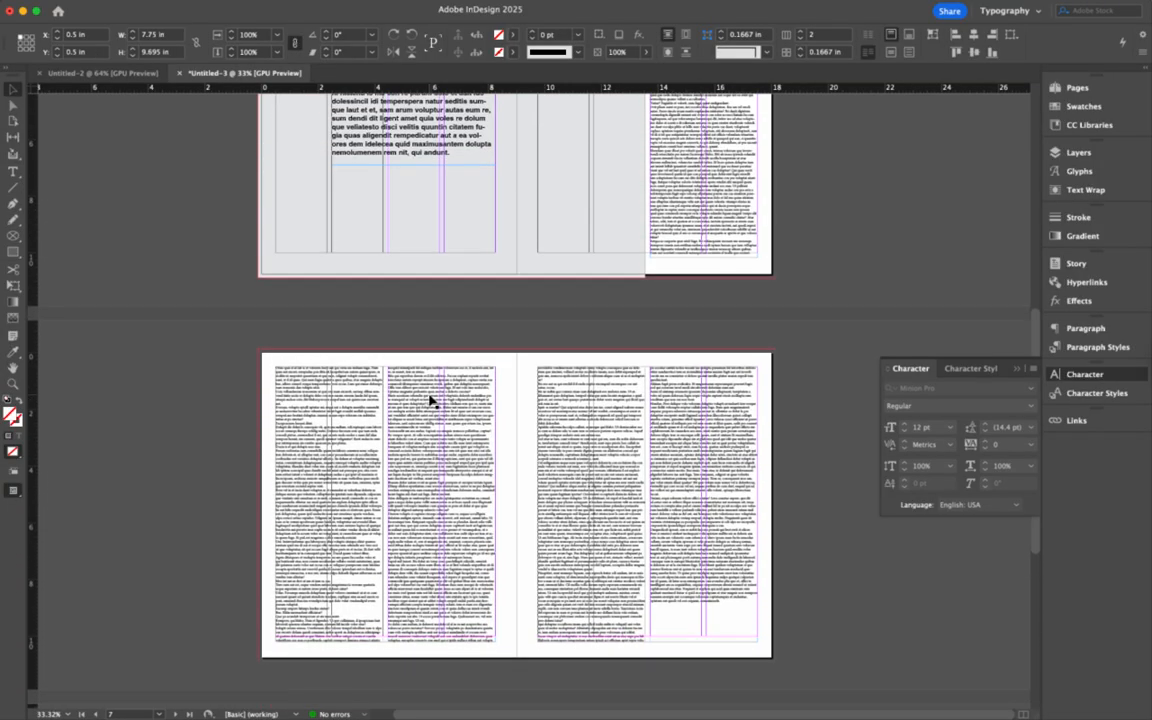
scroll(601, 383, "up", 2)
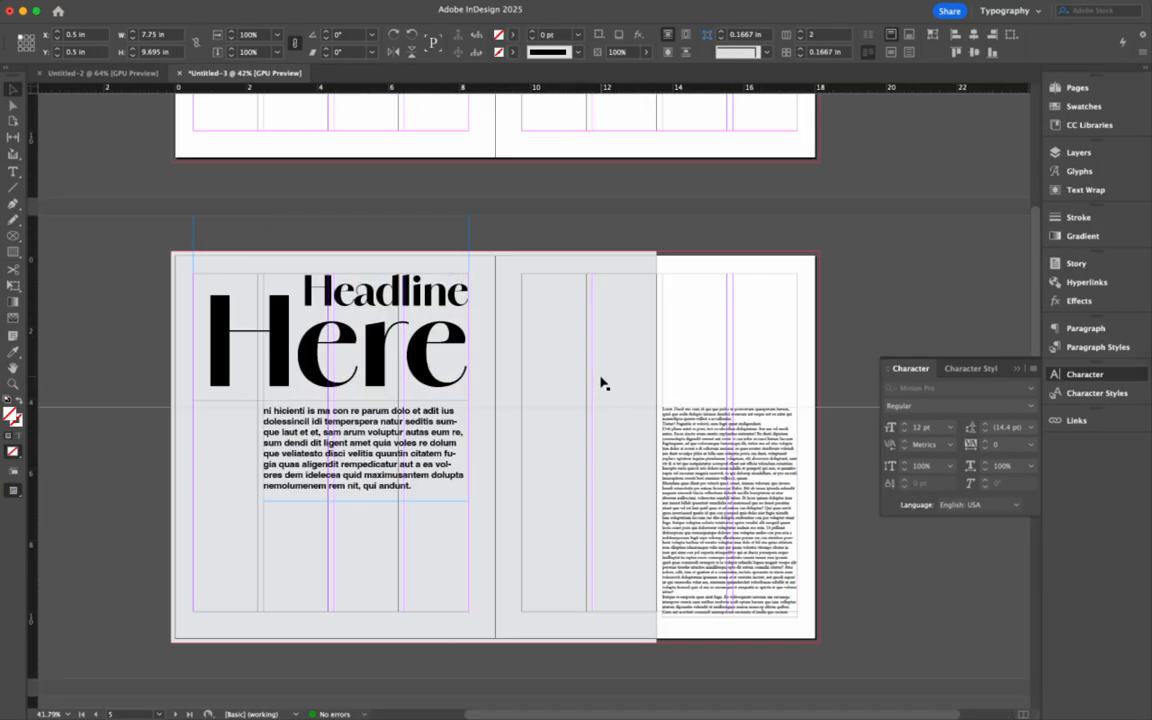
double_click(689, 457)
key("super+a")
scroll(691, 453, "down", 9)
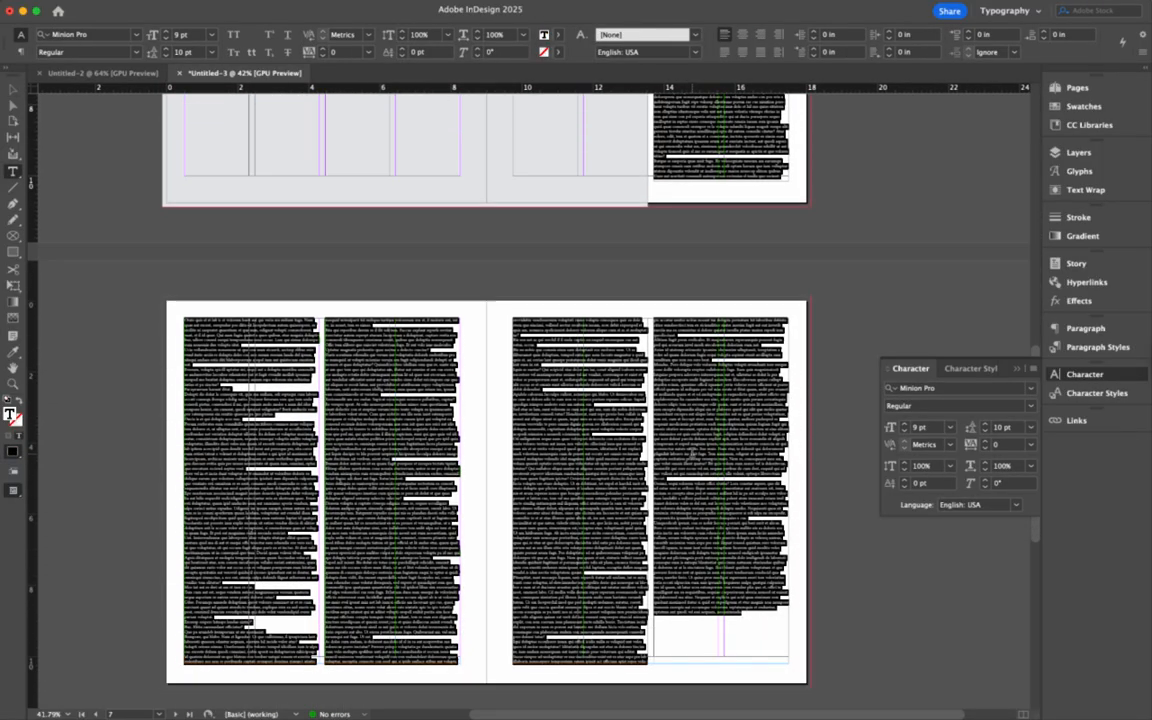
scroll(691, 453, "up", 8)
scroll(691, 452, "up", 5)
scroll(689, 451, "up", 3)
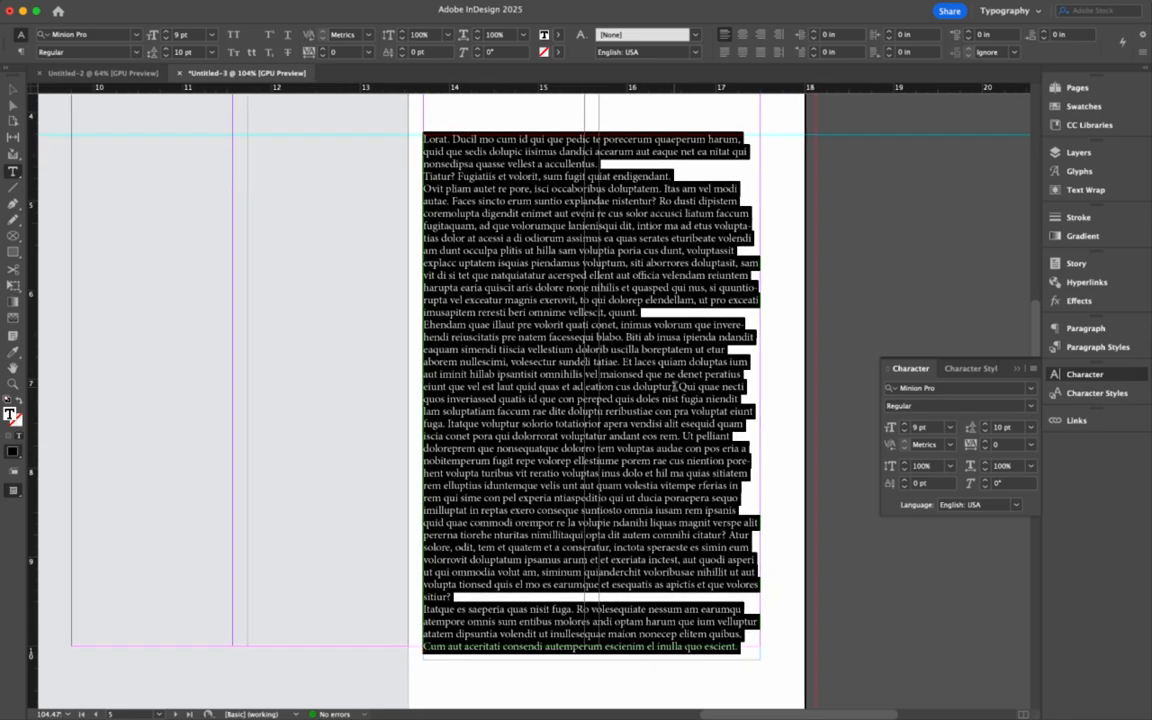
scroll(674, 385, "up", 1)
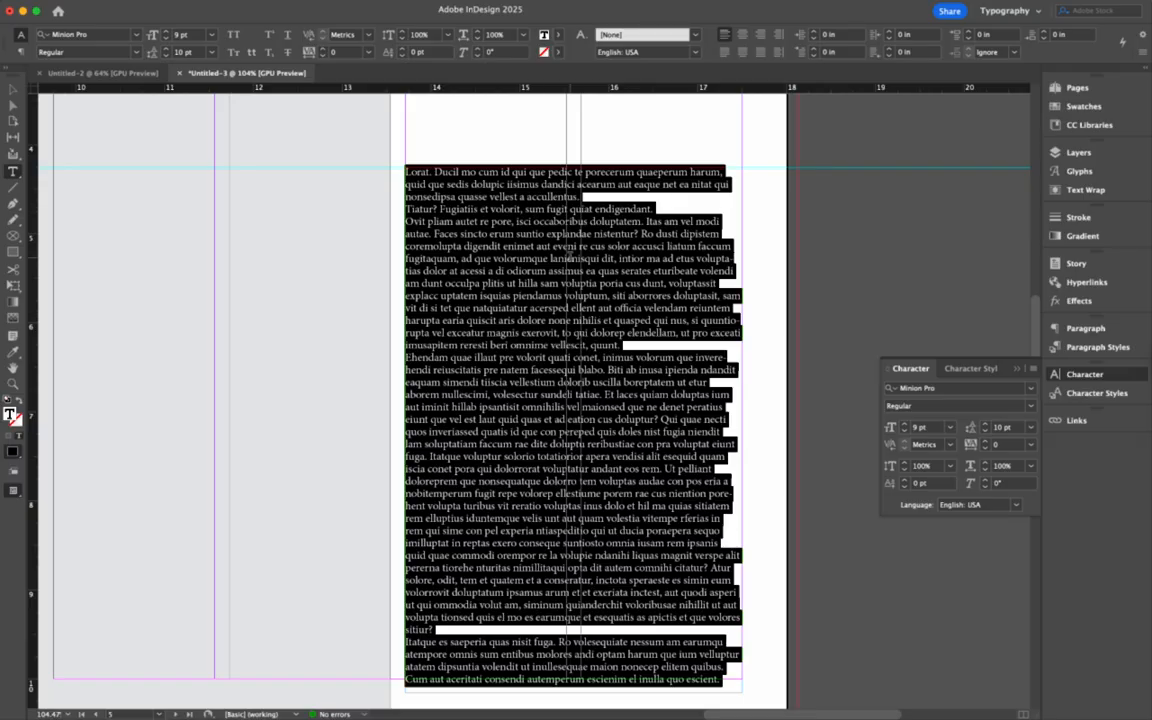
left_click(610, 228)
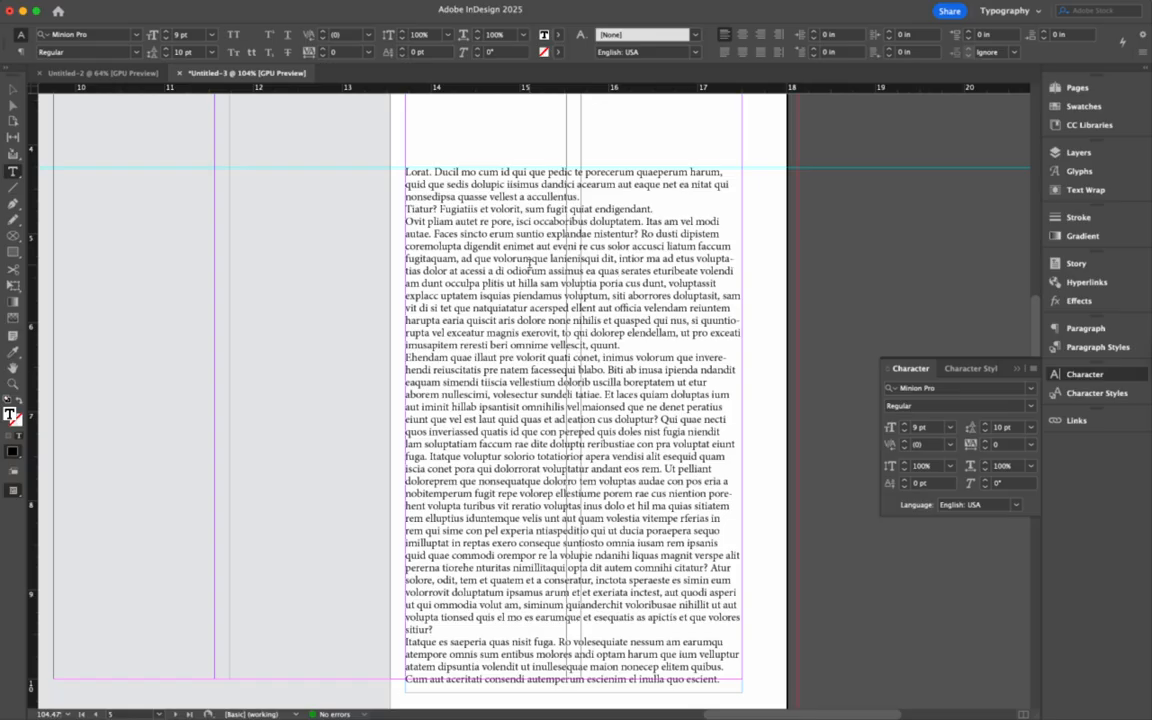
key("super+a")
left_click(166, 49)
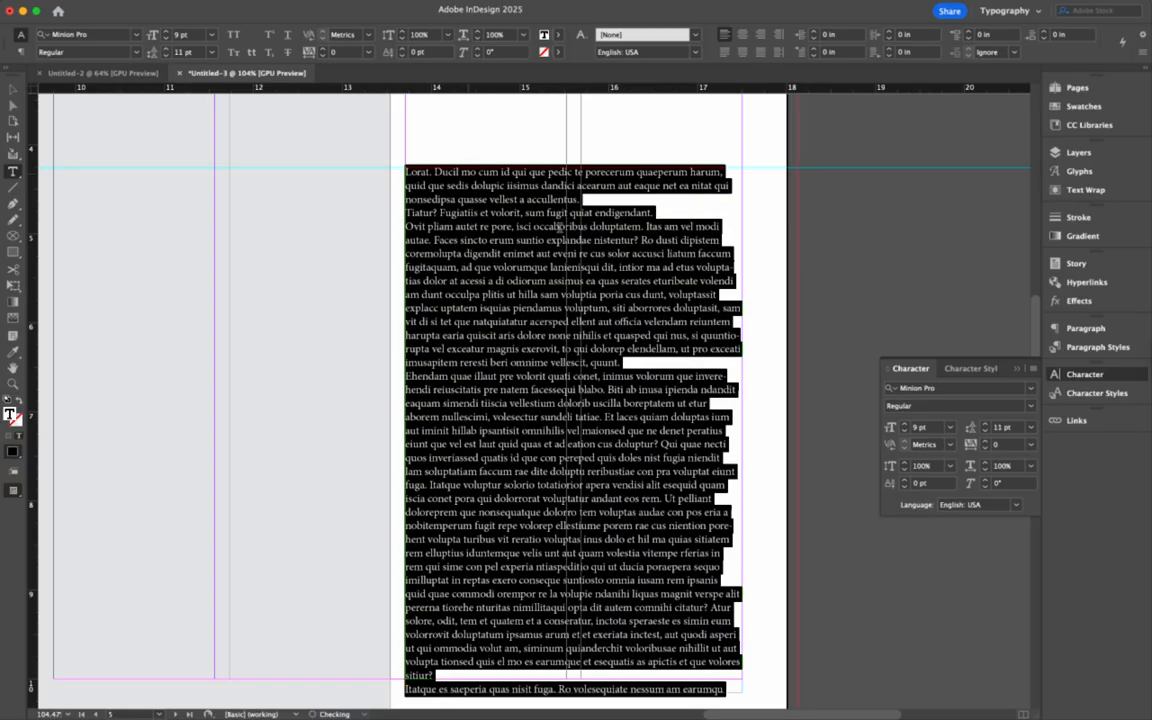
left_click(598, 267)
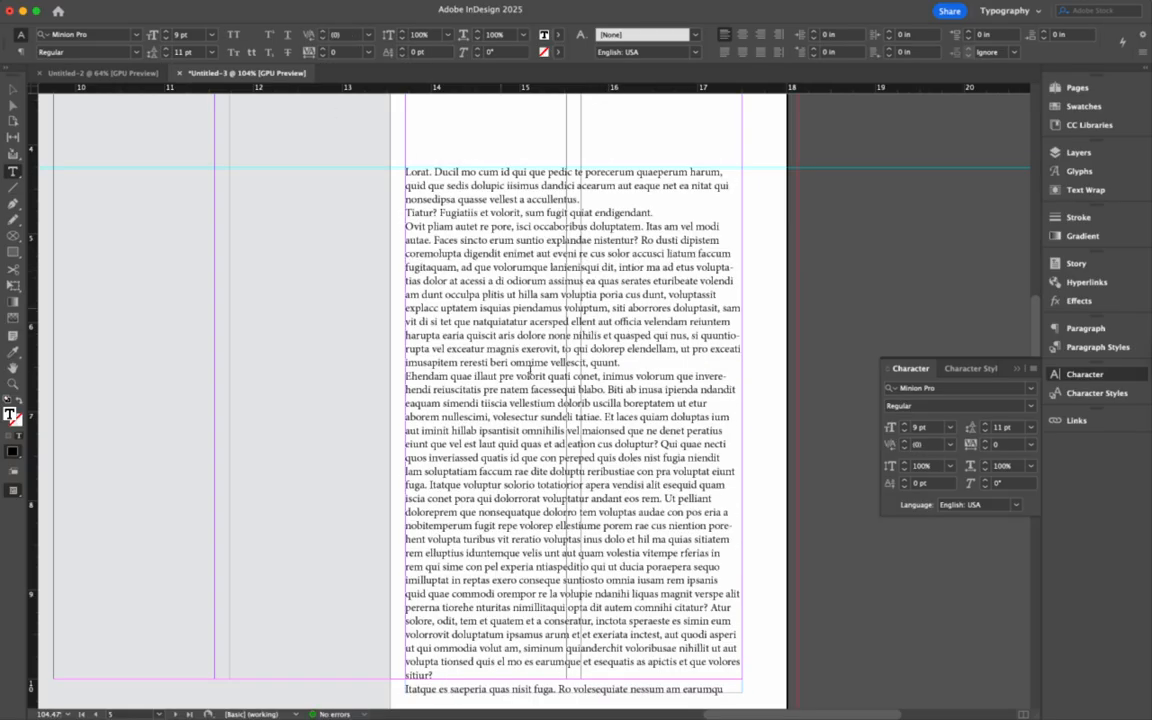
- Type 'ge' in the font field and apply Georgia Regular to the selected body story
left_click(122, 34)
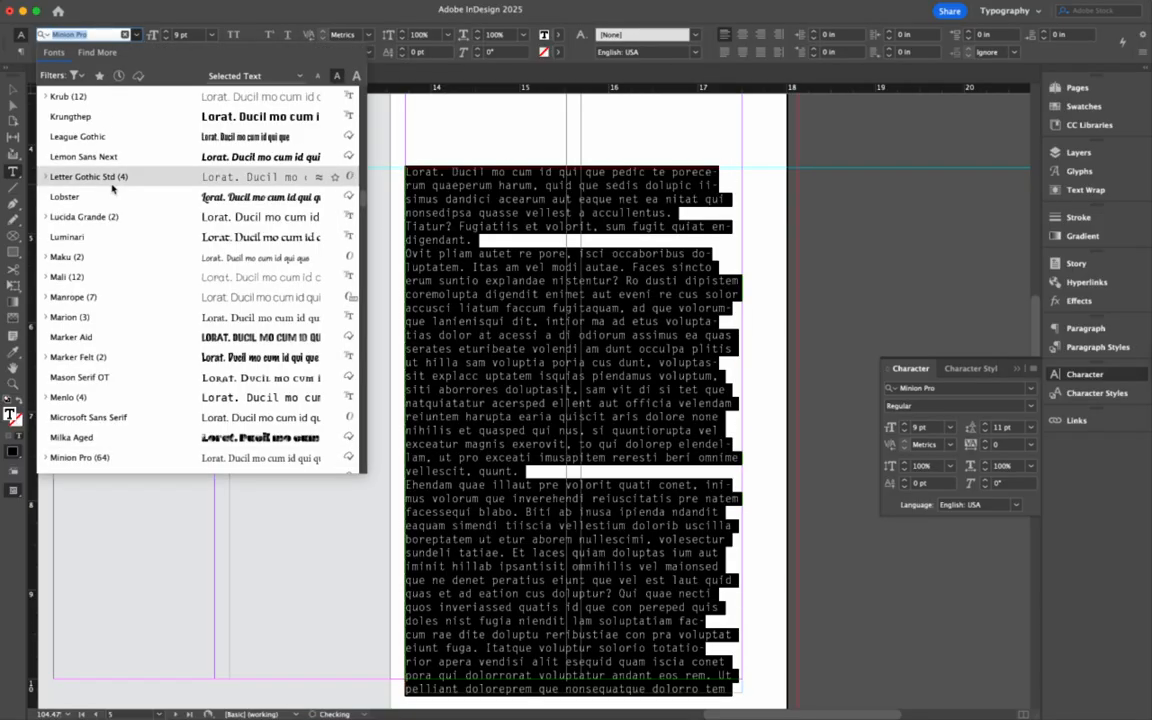
type("ge")
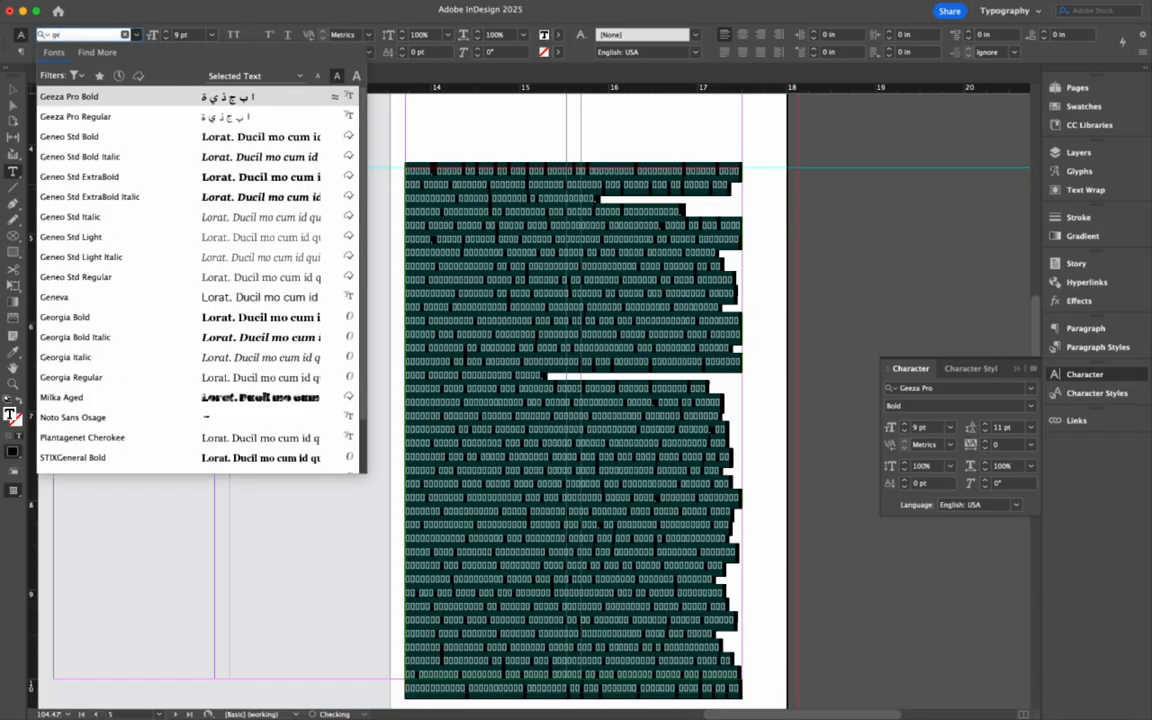
left_click(64, 376)
left_click(700, 362)
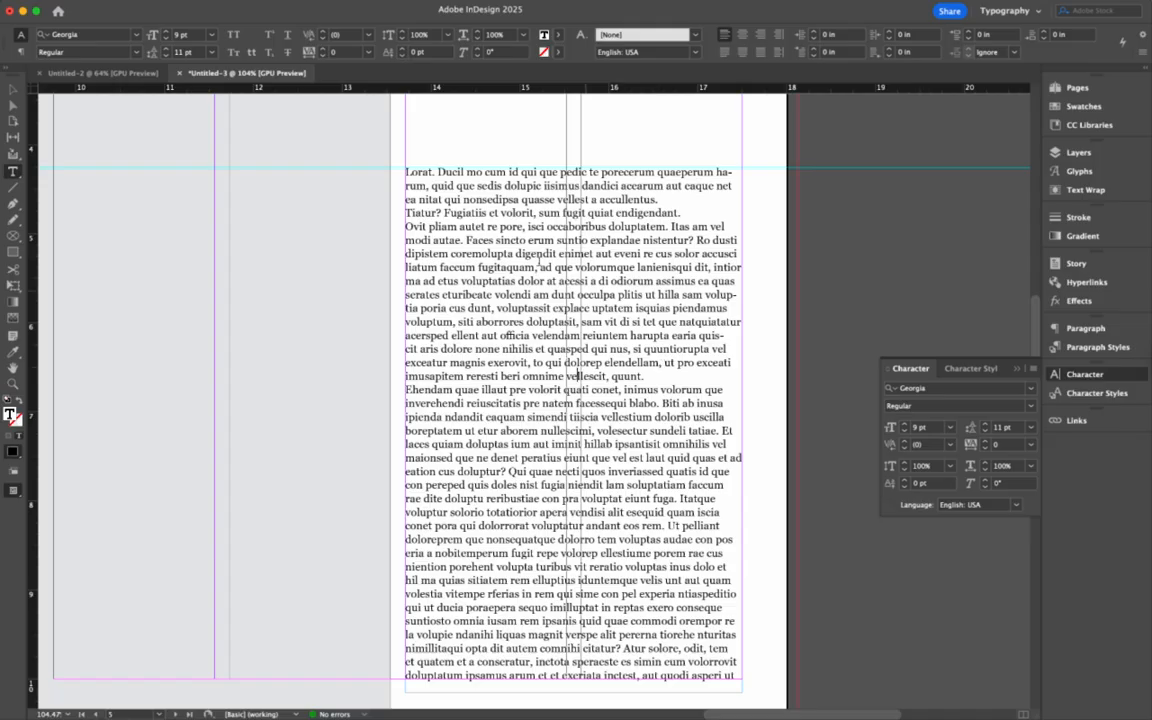
scroll(175, 183, "up", 2)
scroll(175, 183, "left", 3)
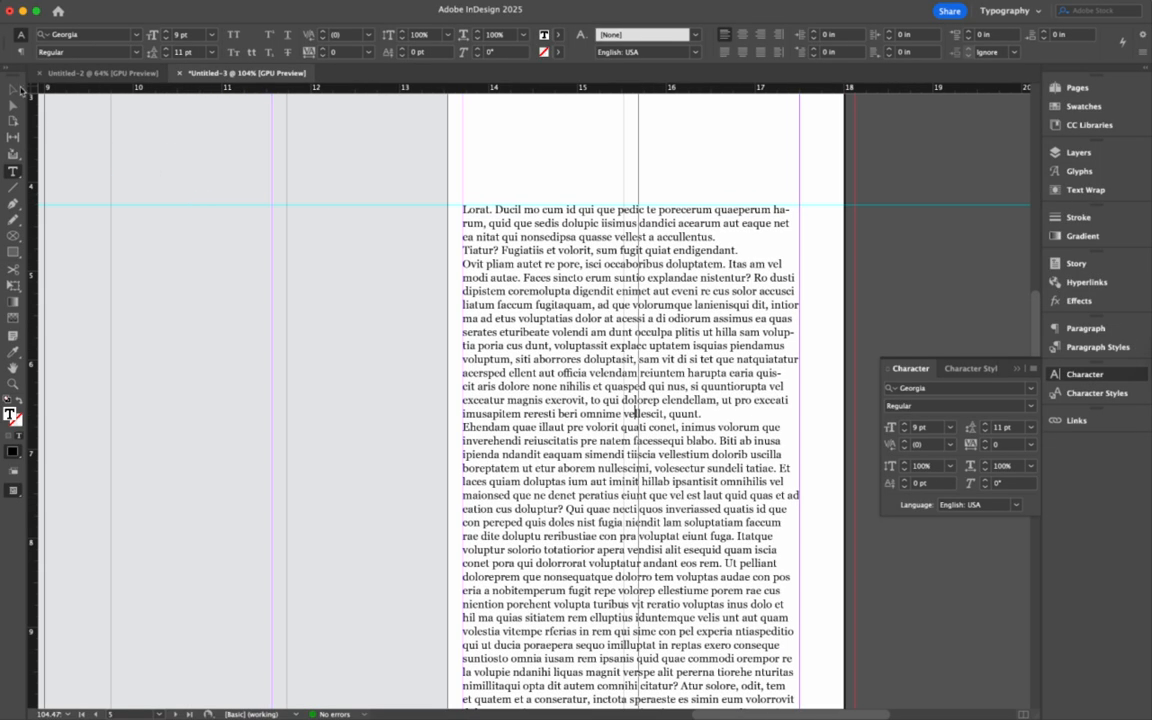
left_click(17, 89)
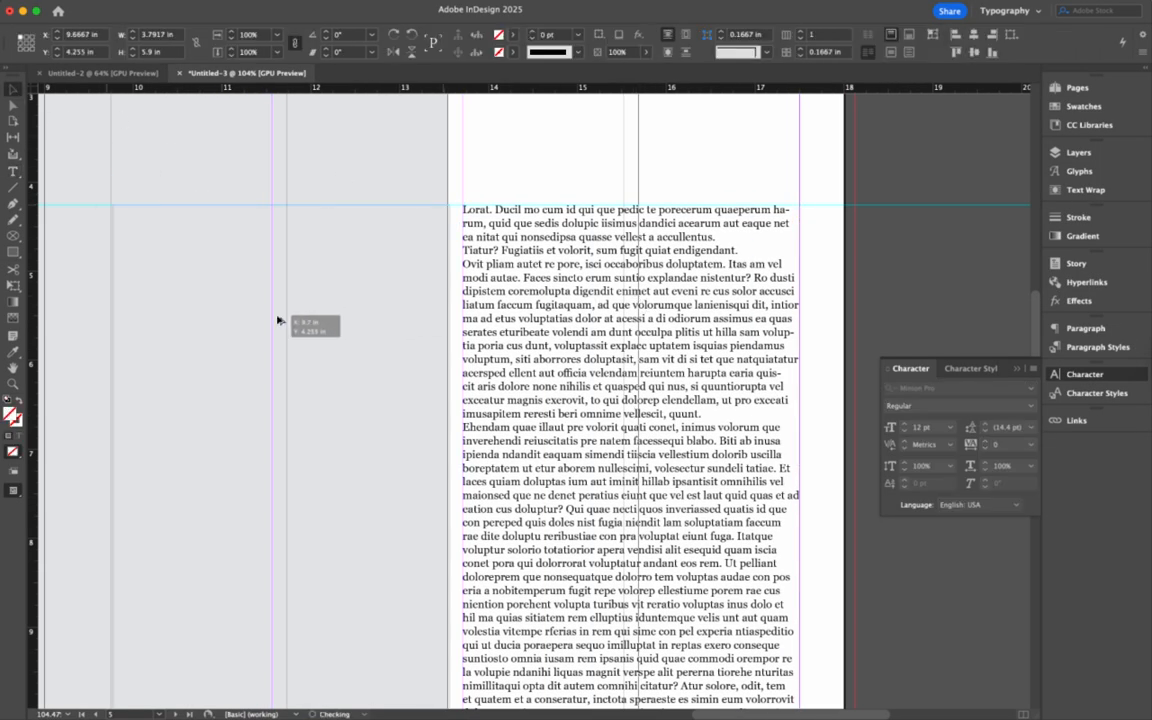
left_click_drag(280, 320, 270, 319)
left_click(583, 318)
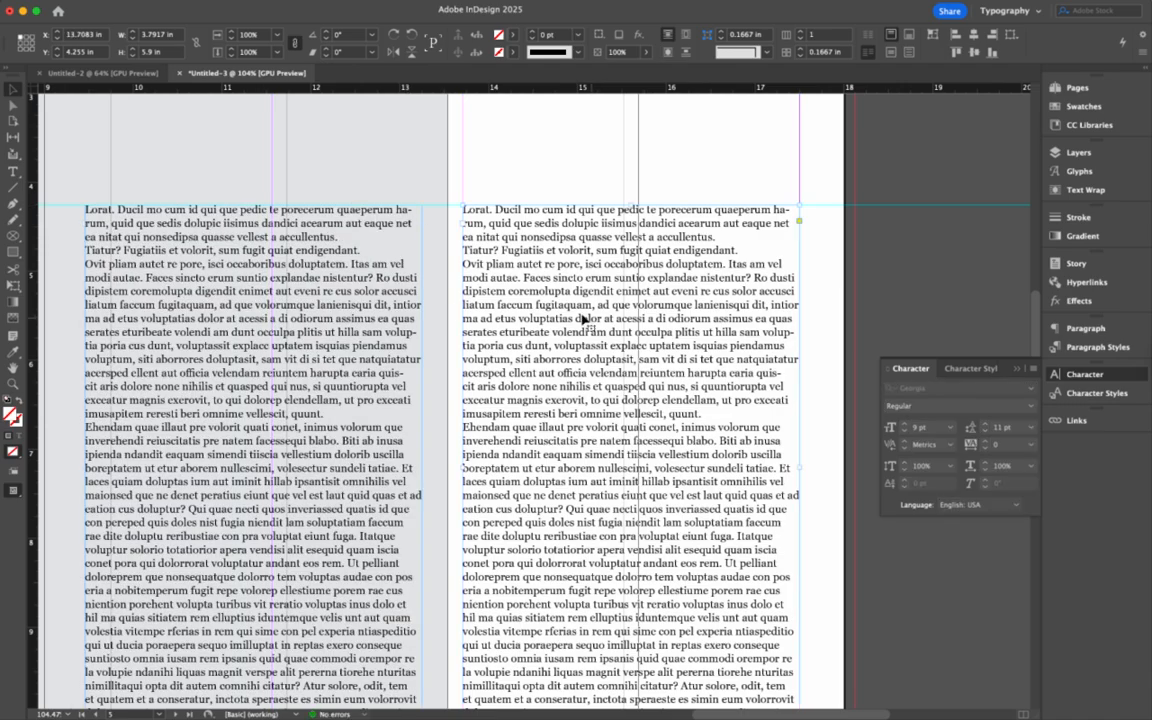
double_click(586, 241)
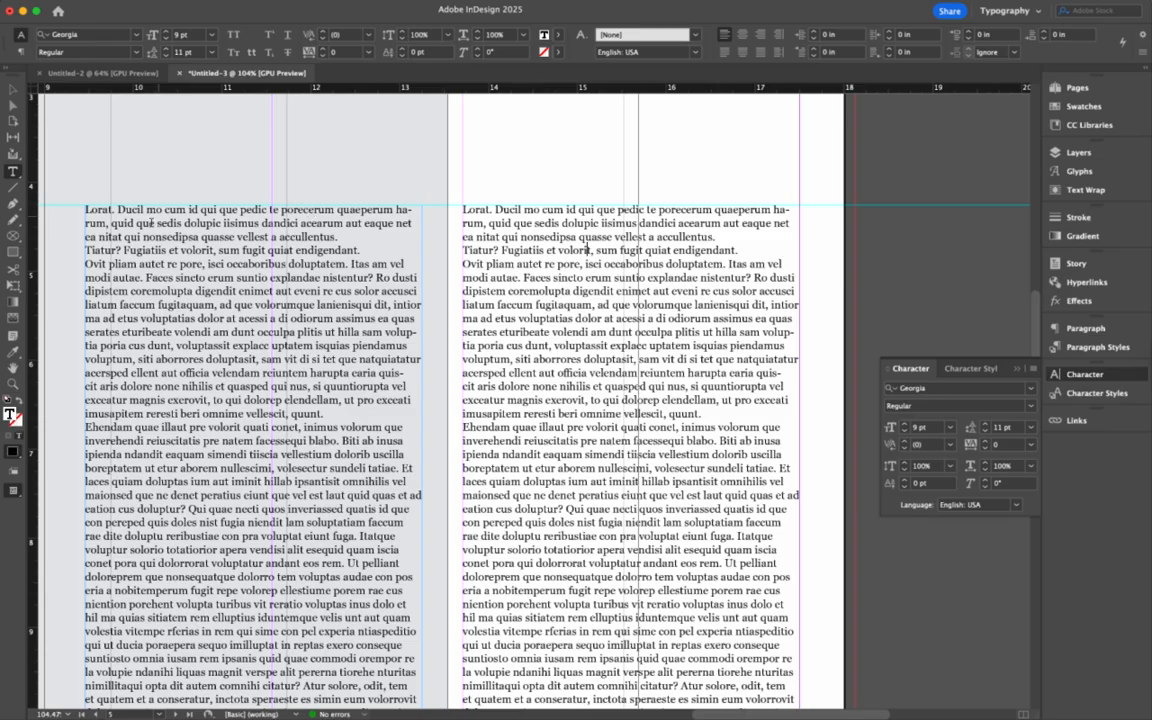
left_click_drag(155, 223, 212, 386)
key("super+a")
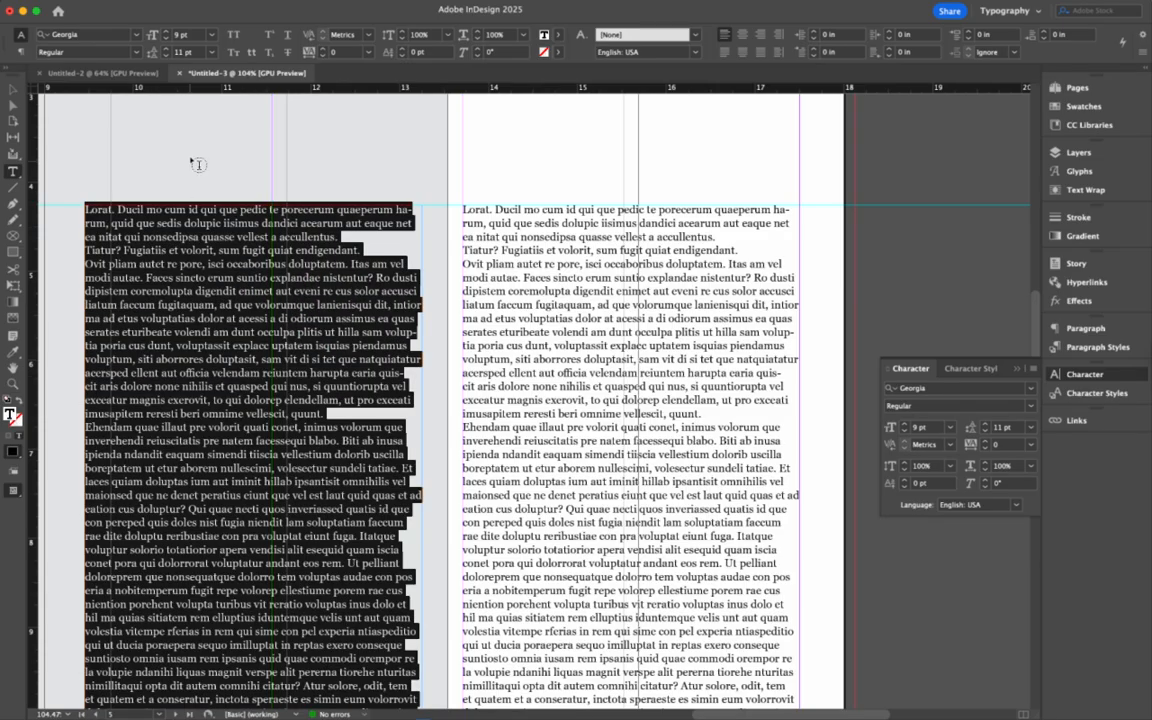
left_click(88, 41)
type("min")
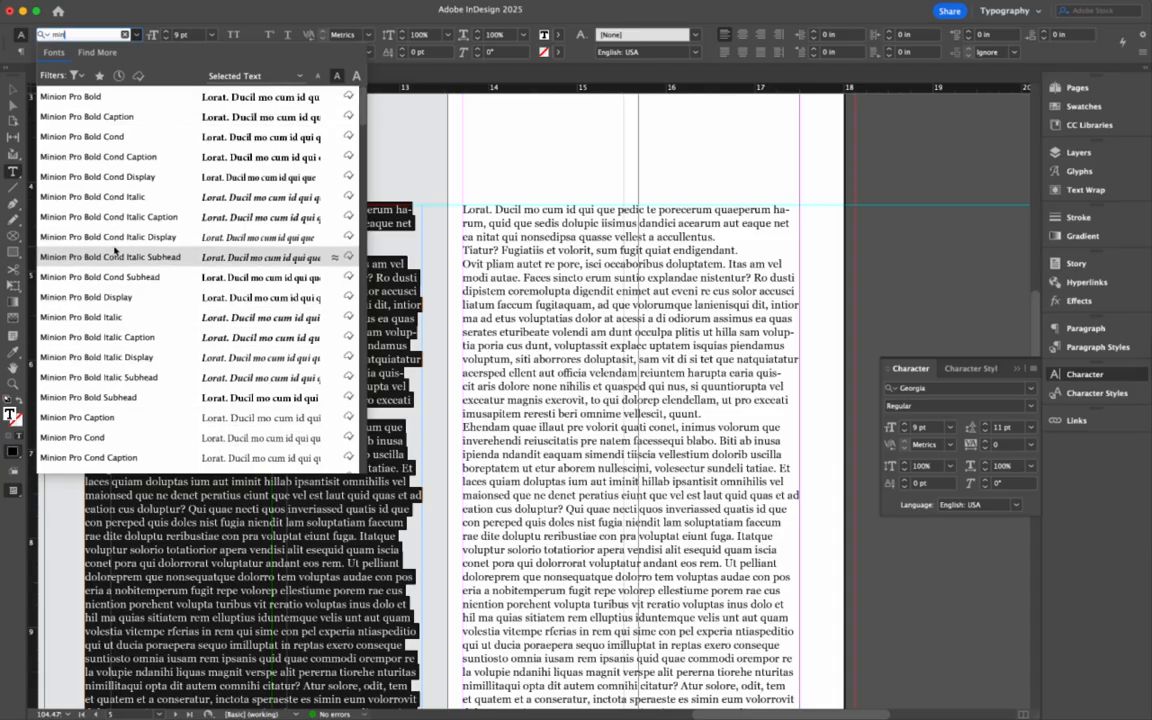
scroll(115, 250, "down", 3)
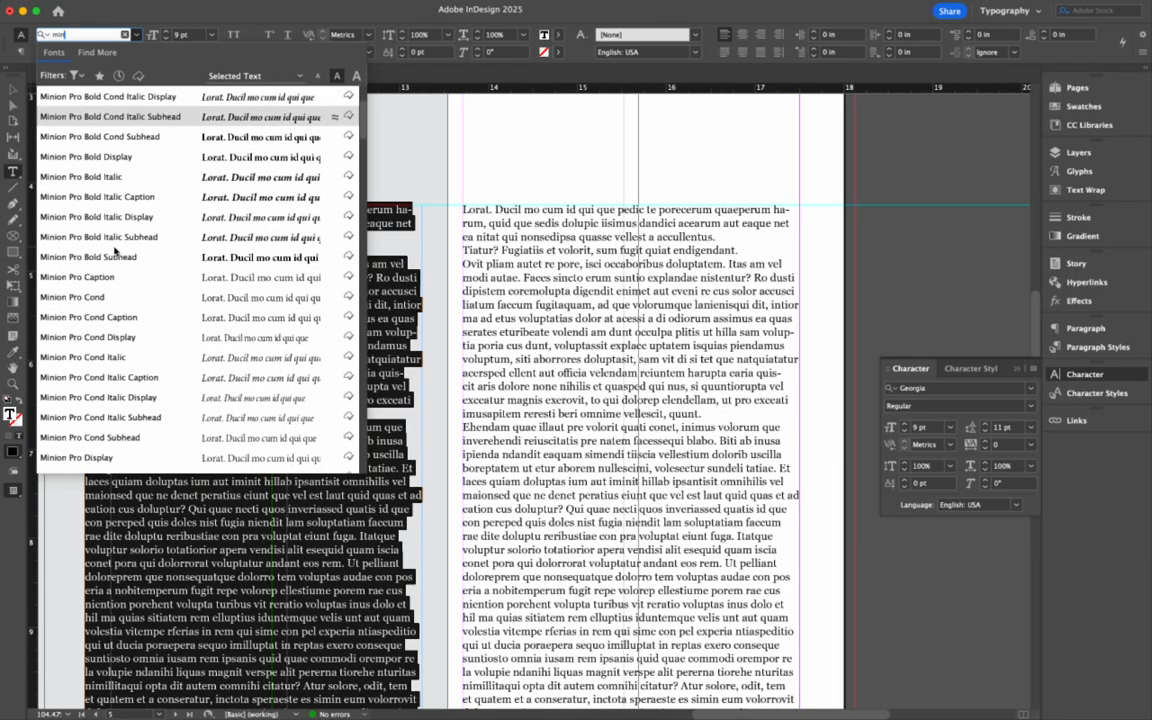
left_click(104, 457)
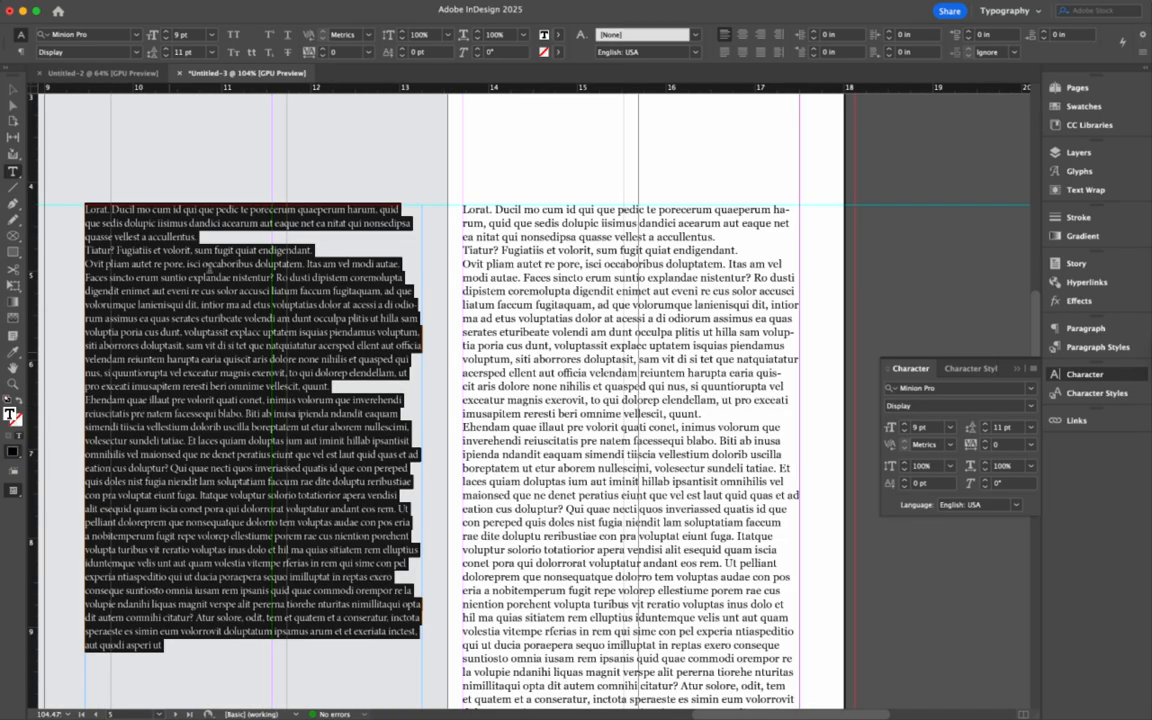
left_click(270, 325)
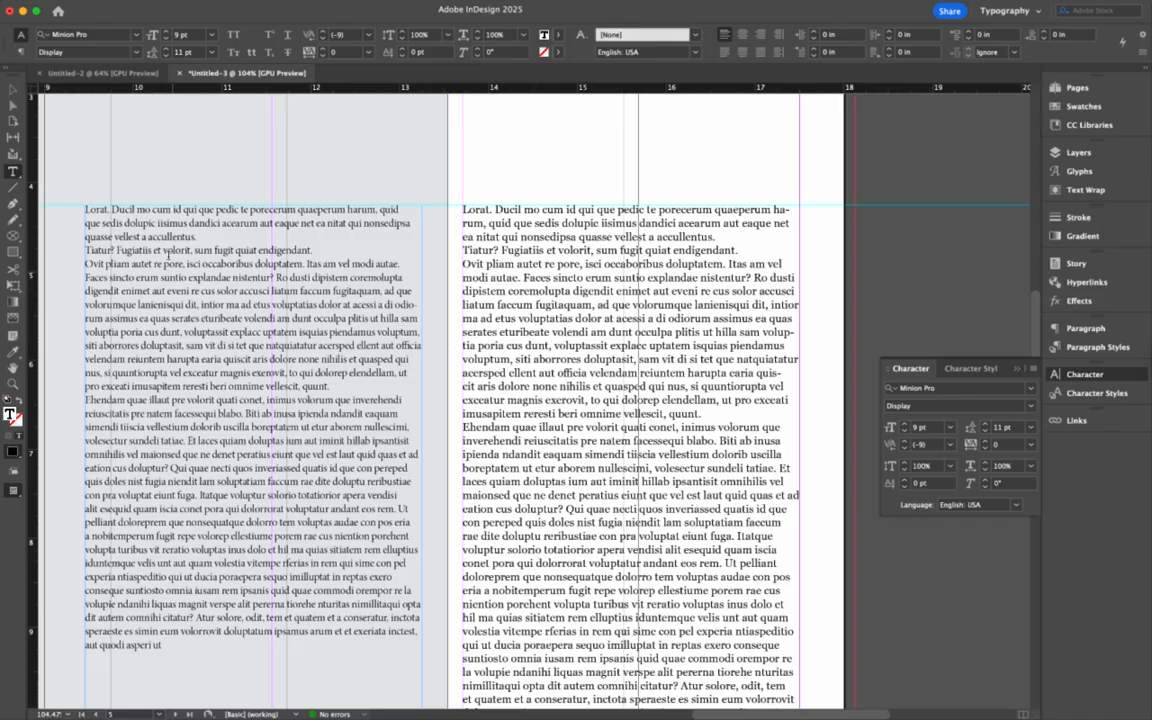
key("super+a")
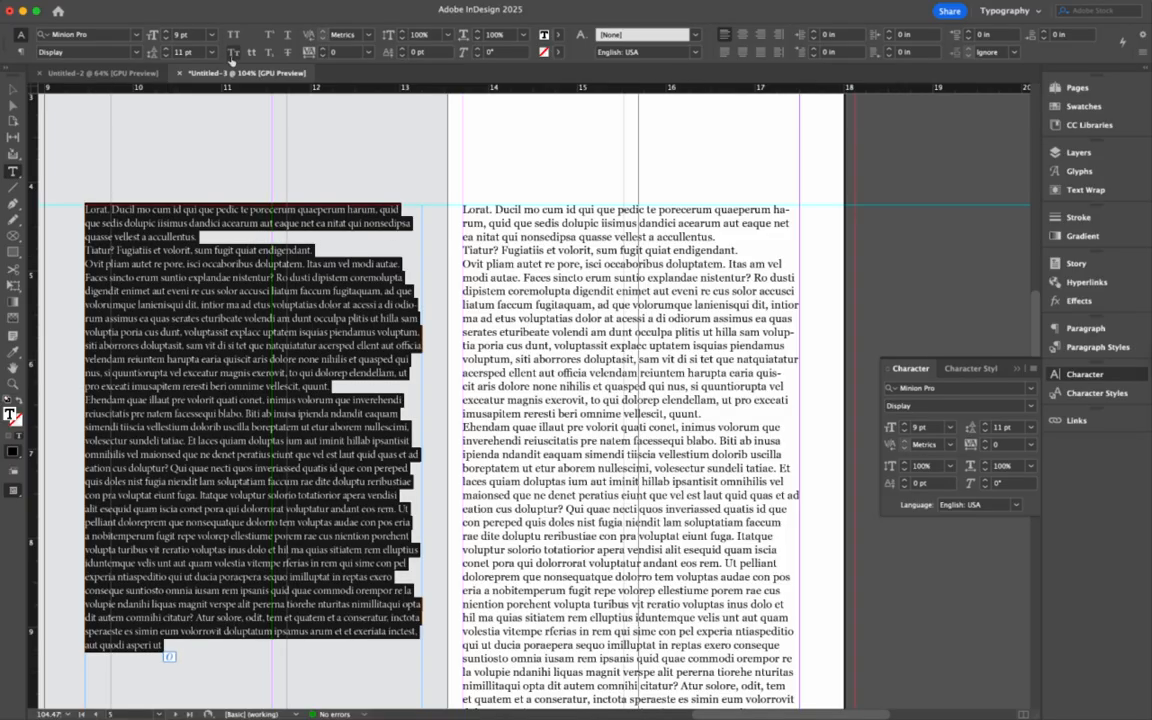
left_click(166, 31)
left_click(166, 48)
left_click(304, 300)
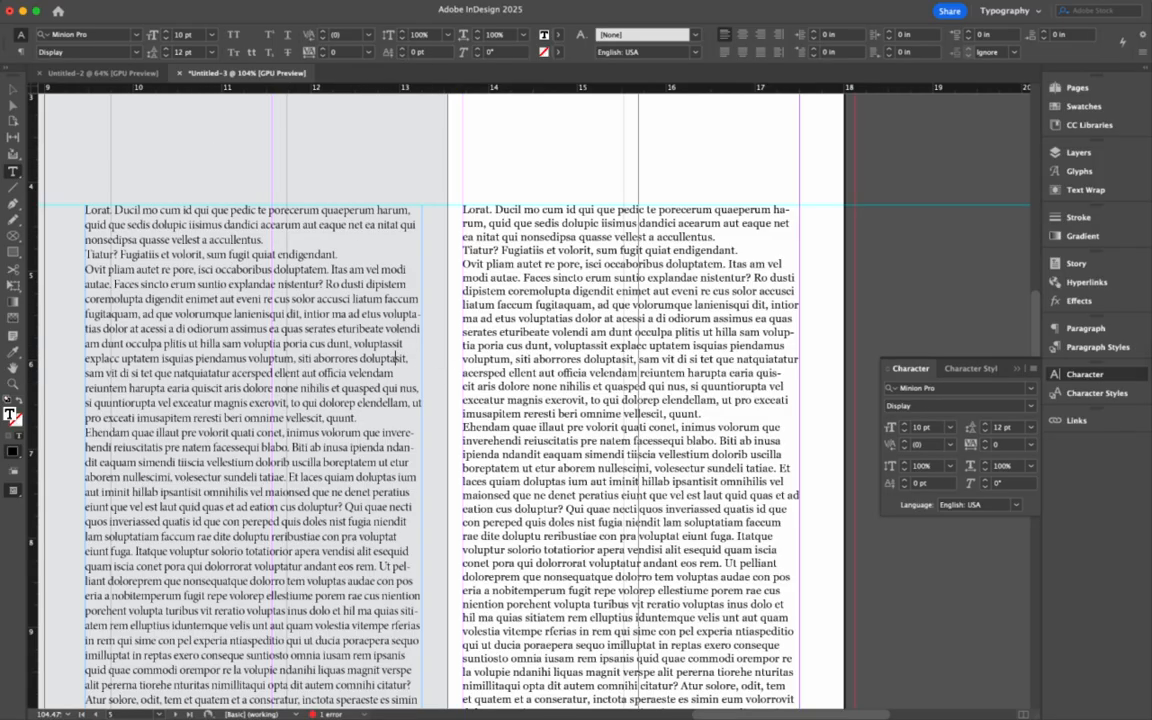
left_click(12, 89)
key("Delete")
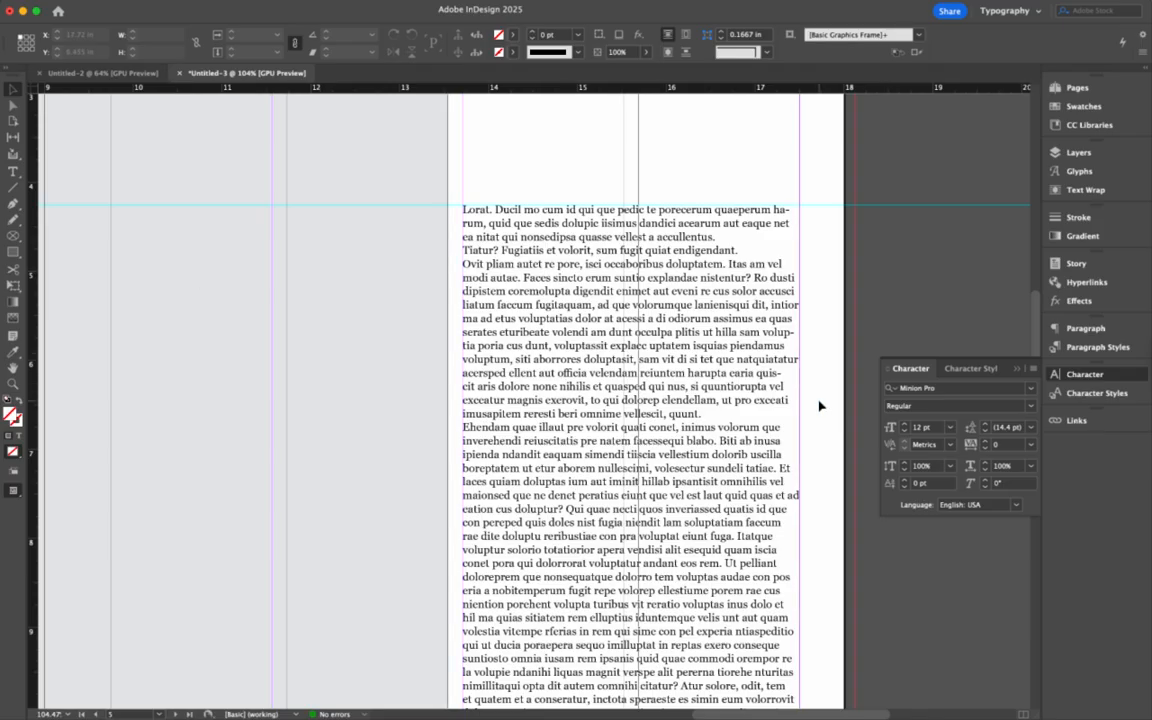
- Select all the Georgia body text and give it a 0.25 in first-line indent in the Paragraph panel
double_click(746, 371)
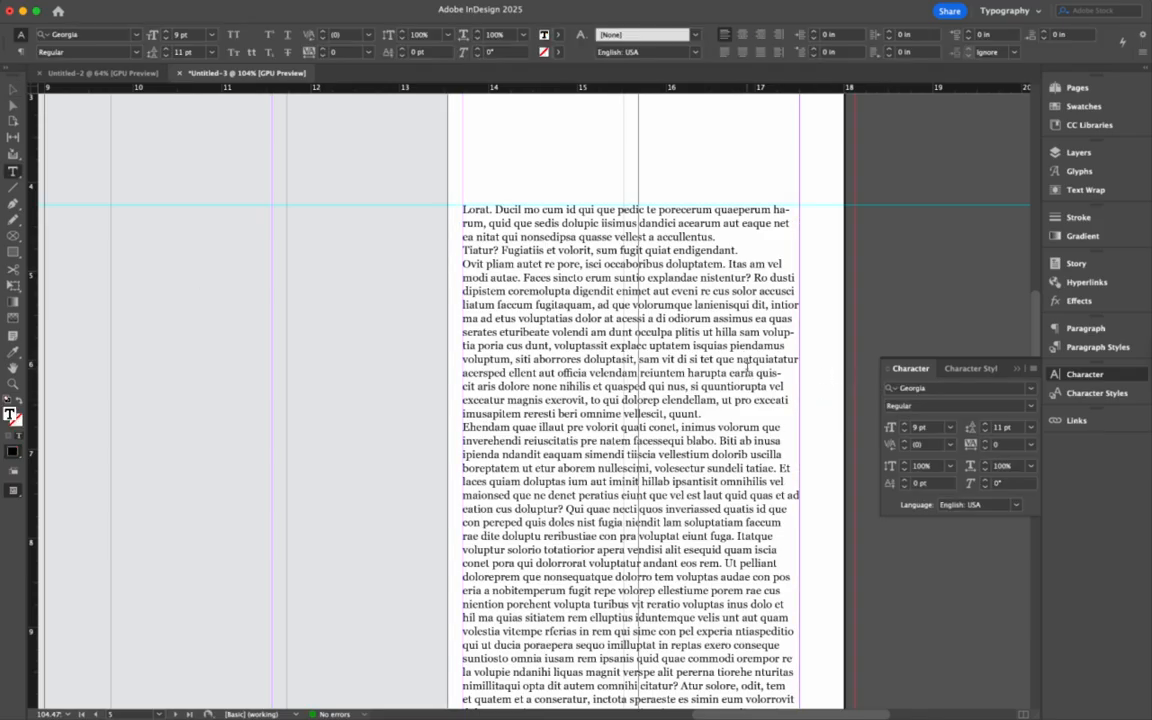
key("super+a")
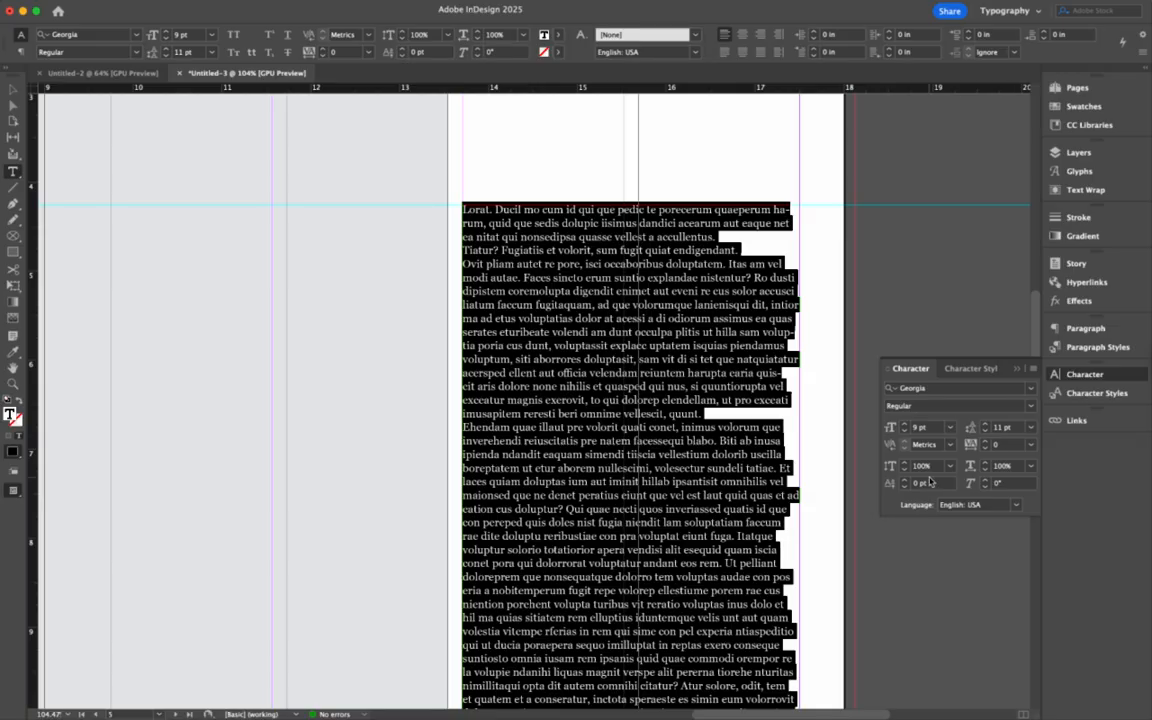
scroll(693, 404, "down", 8)
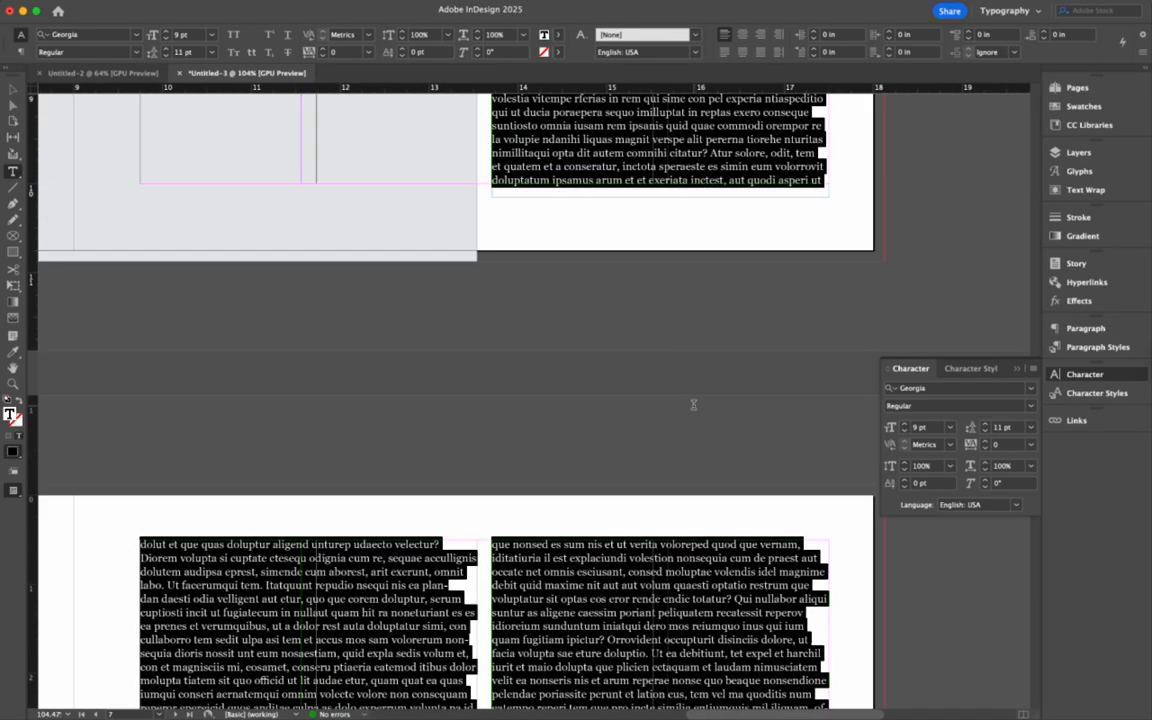
scroll(693, 404, "up", 6)
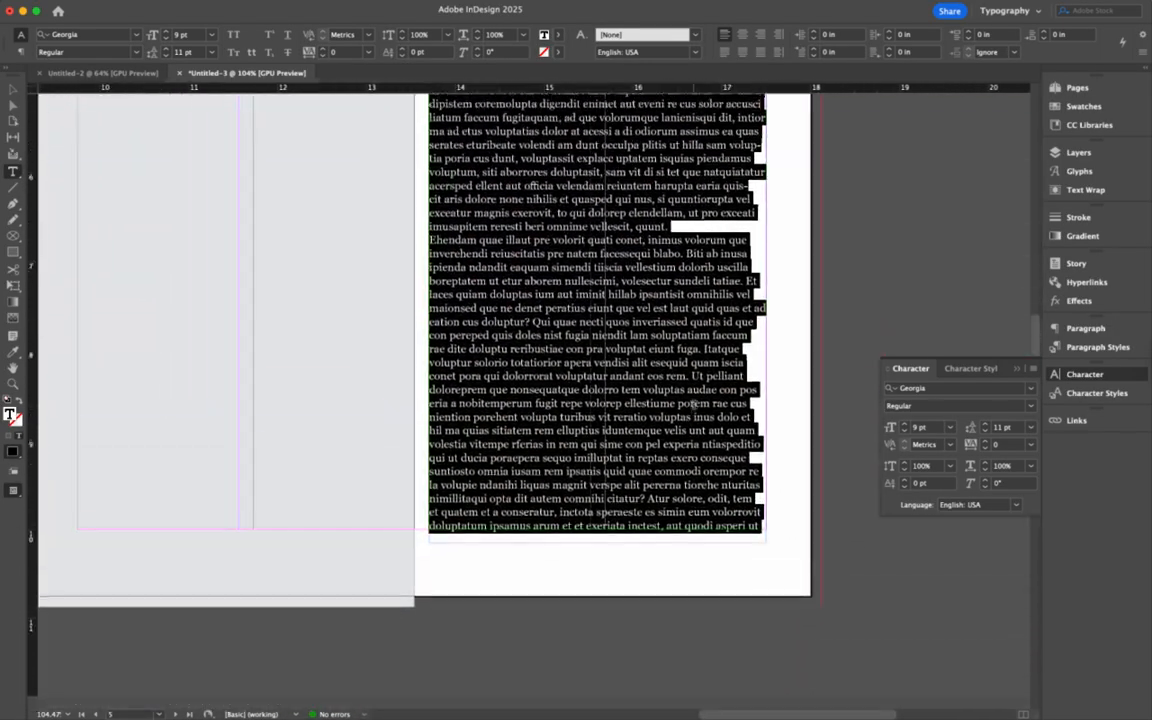
scroll(693, 404, "up", 2)
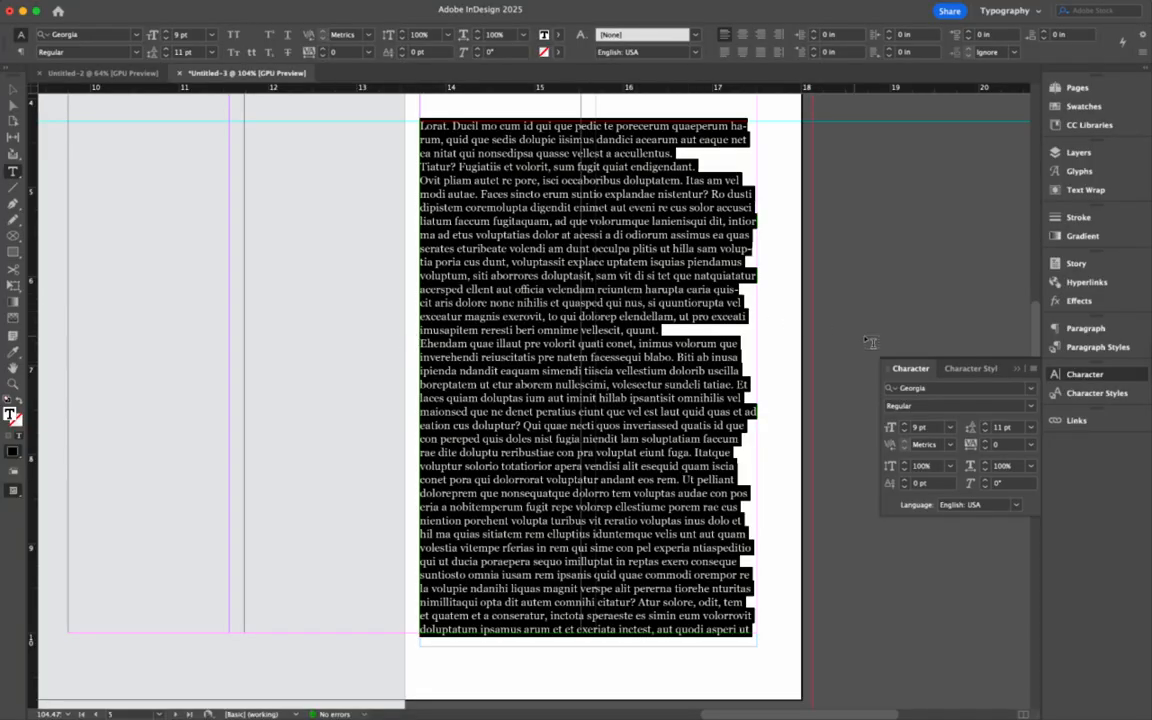
left_click(1072, 332)
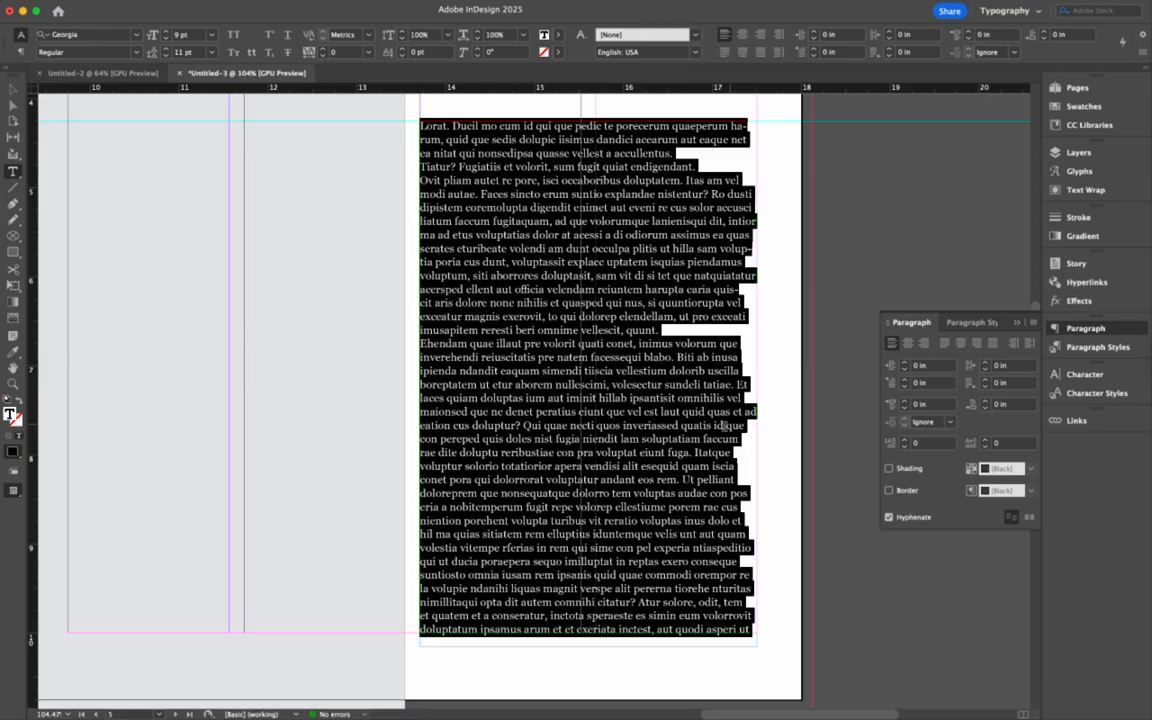
left_click(904, 380)
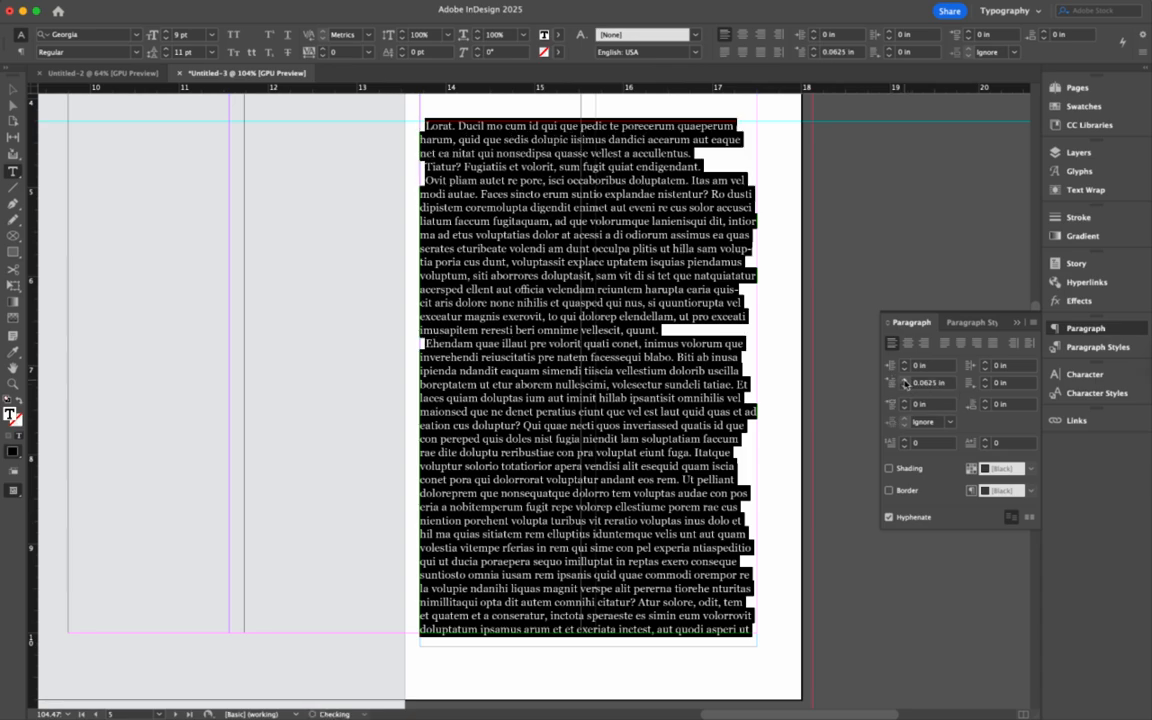
left_click(904, 380)
left_click(904, 380)
left_click(904, 380)
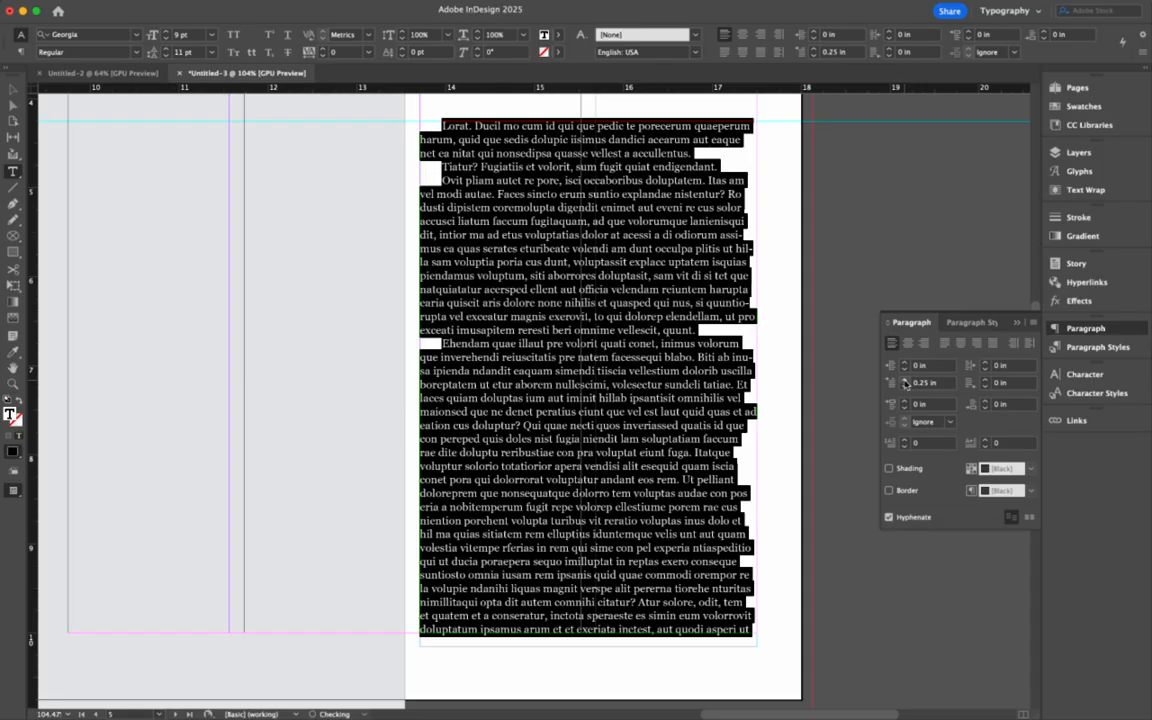
left_click(502, 448)
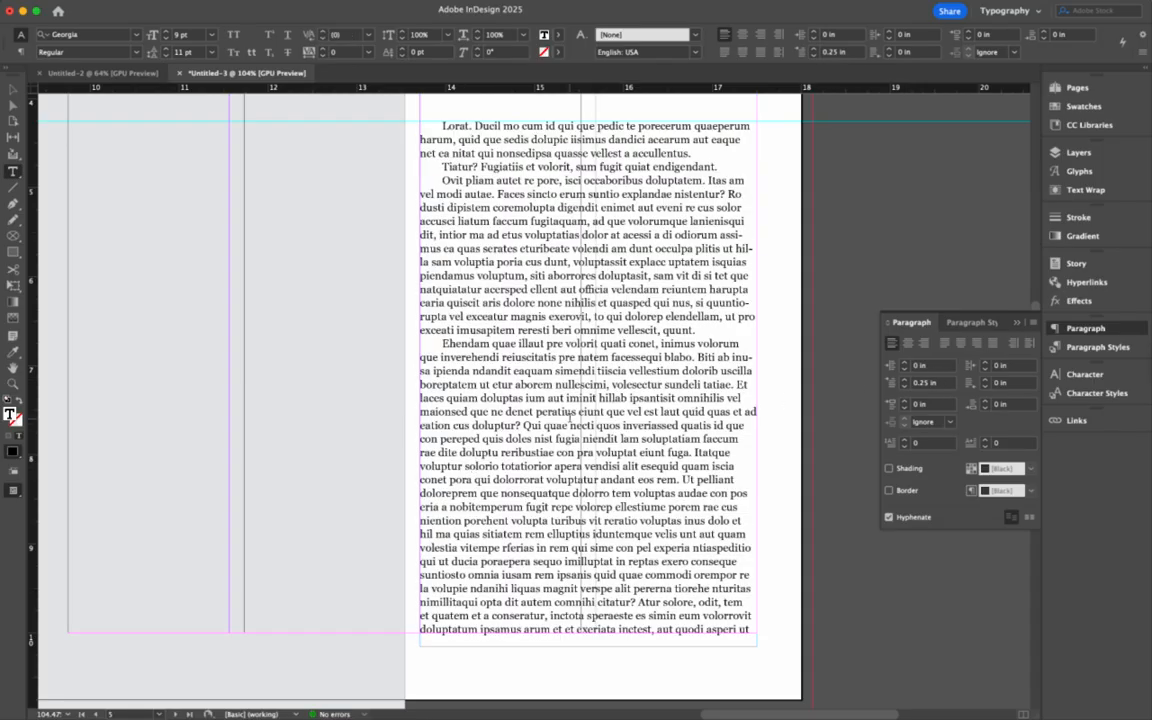
- Scroll back to the Headline Here spread to view the right page's body text column
scroll(571, 415, "down", 15)
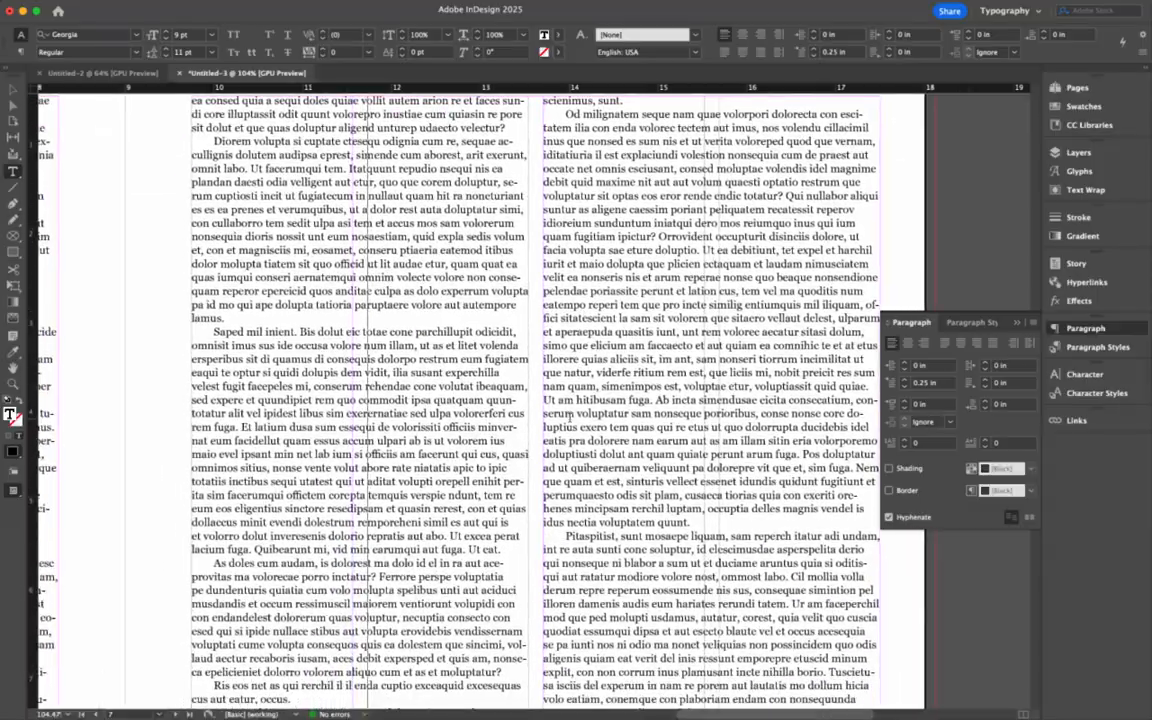
scroll(571, 415, "left", 10)
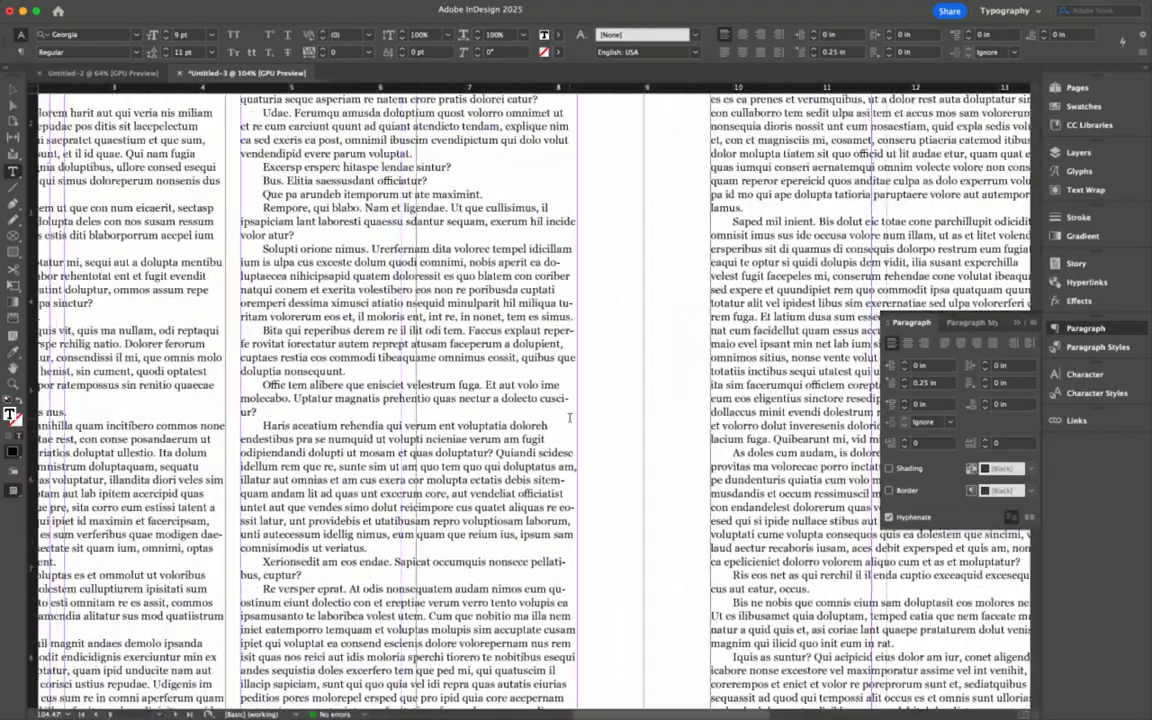
scroll(571, 415, "left", 3)
scroll(571, 415, "up", 8)
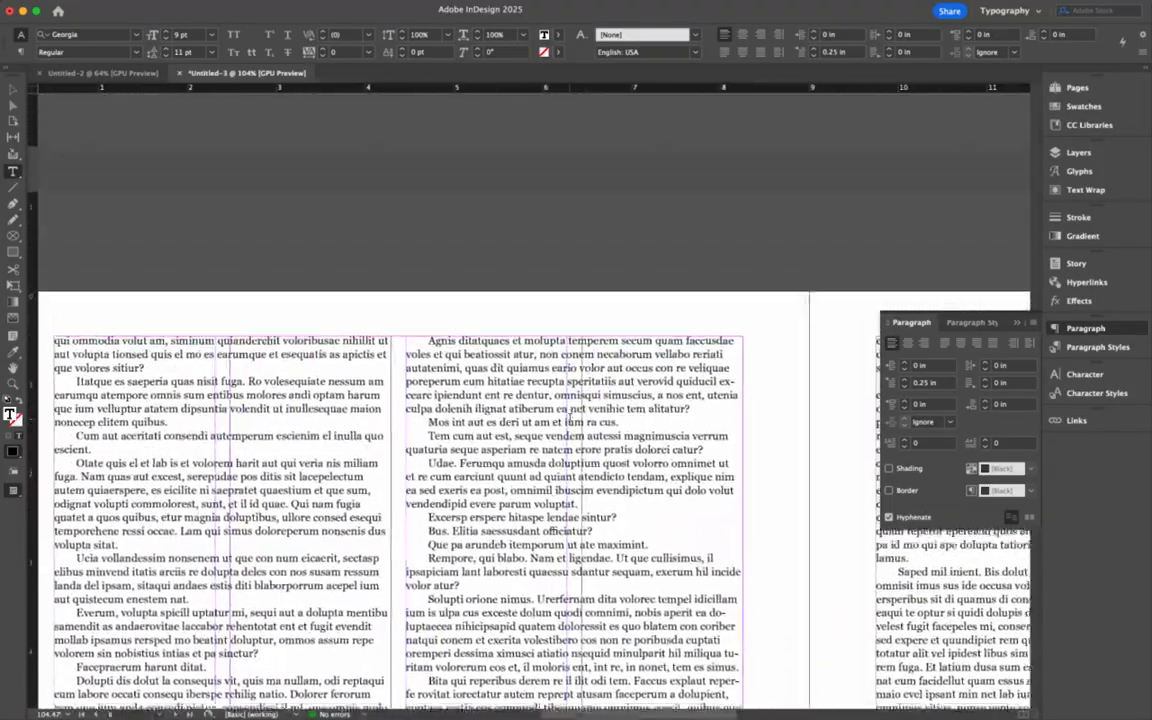
scroll(557, 439, "down", 5)
scroll(557, 440, "up", 6)
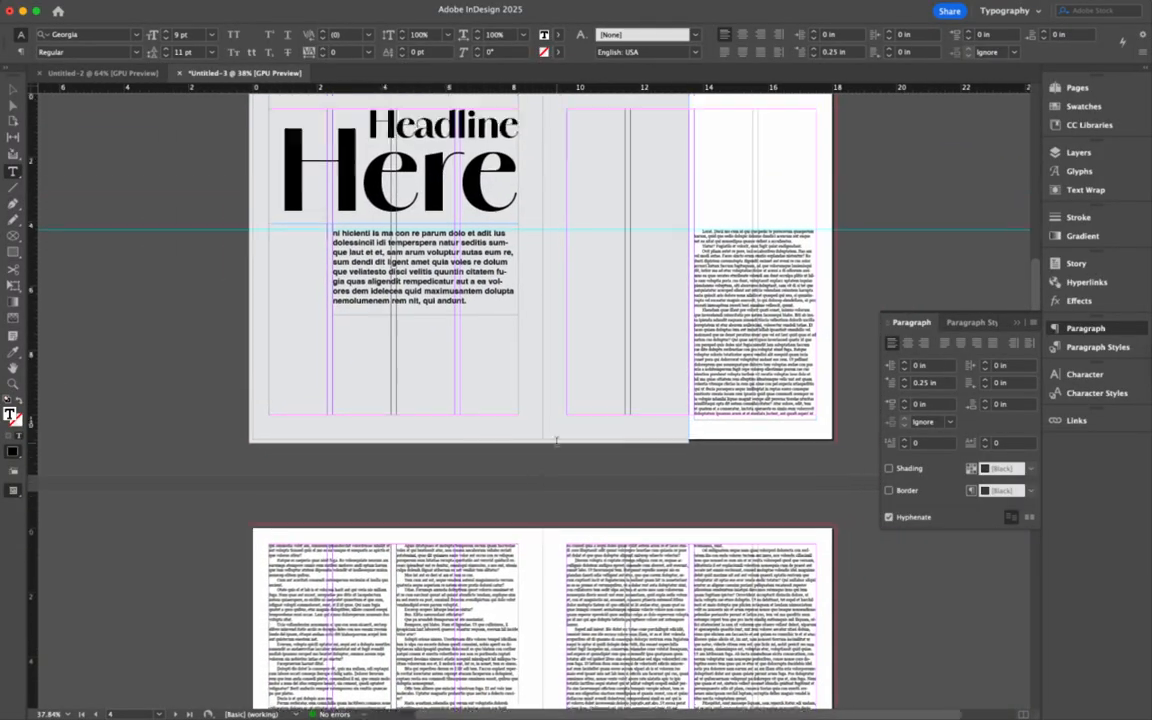
scroll(440, 562, "up", 5)
scroll(440, 562, "down", 3)
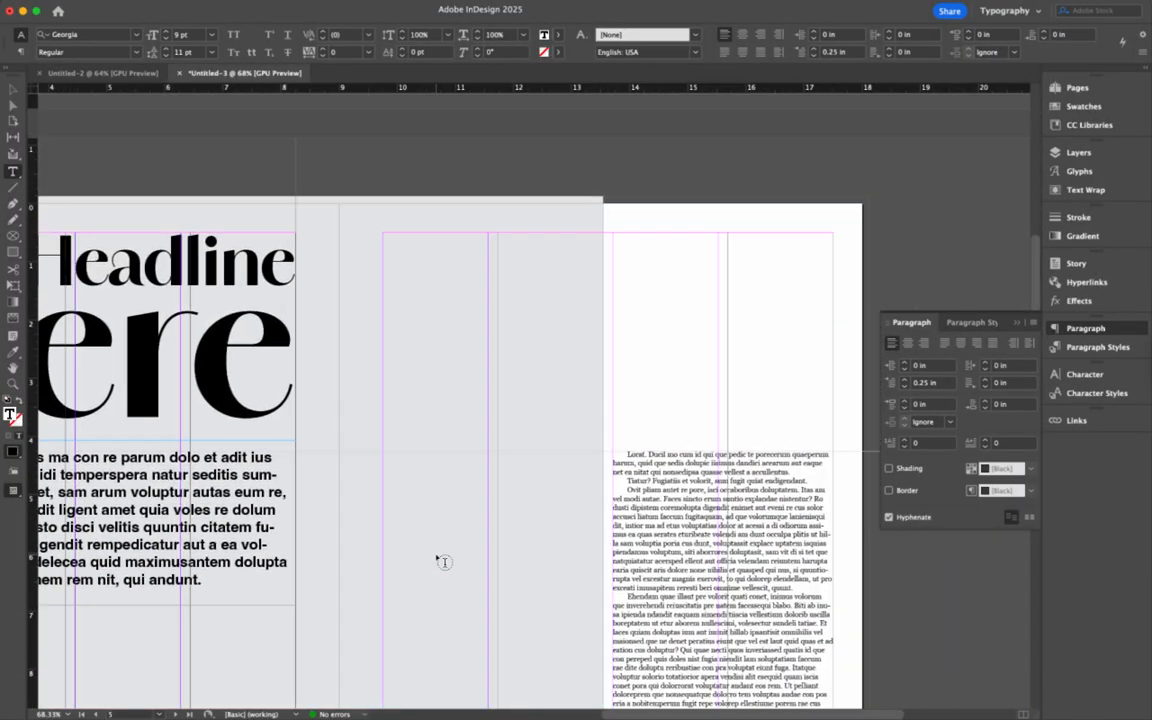
scroll(444, 562, "up", 5)
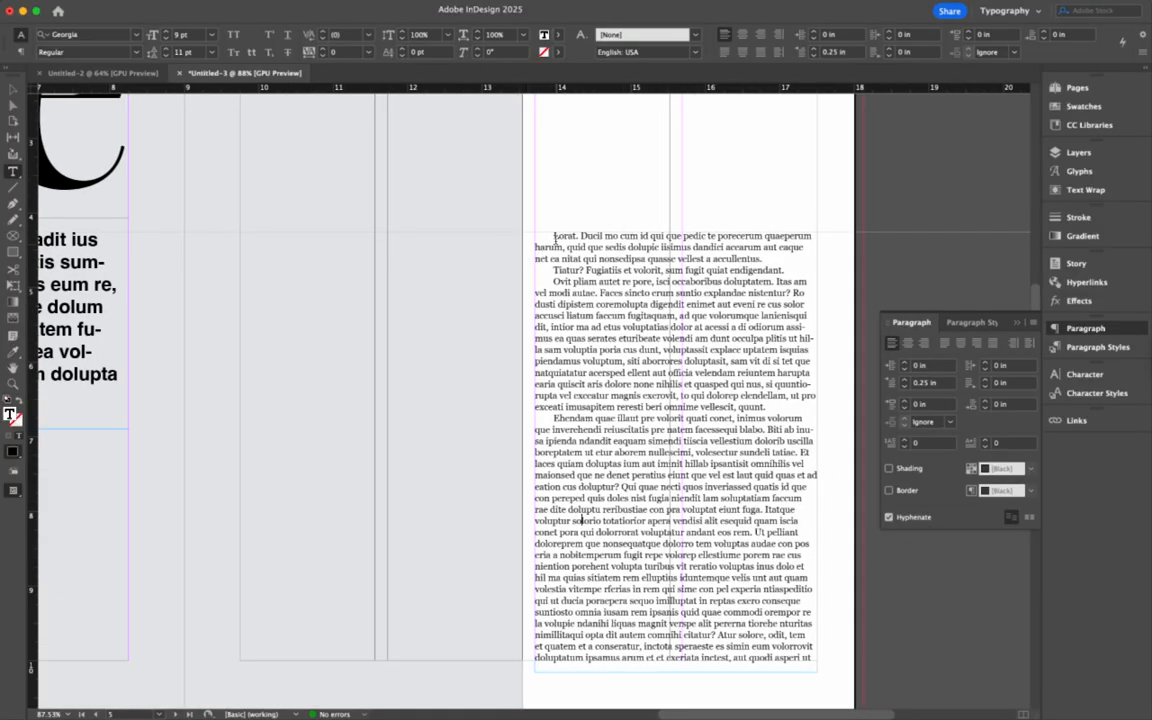
- Set the first body paragraph's first-line indent back to 0 in
left_click(567, 234)
left_click(904, 387)
left_click(904, 387)
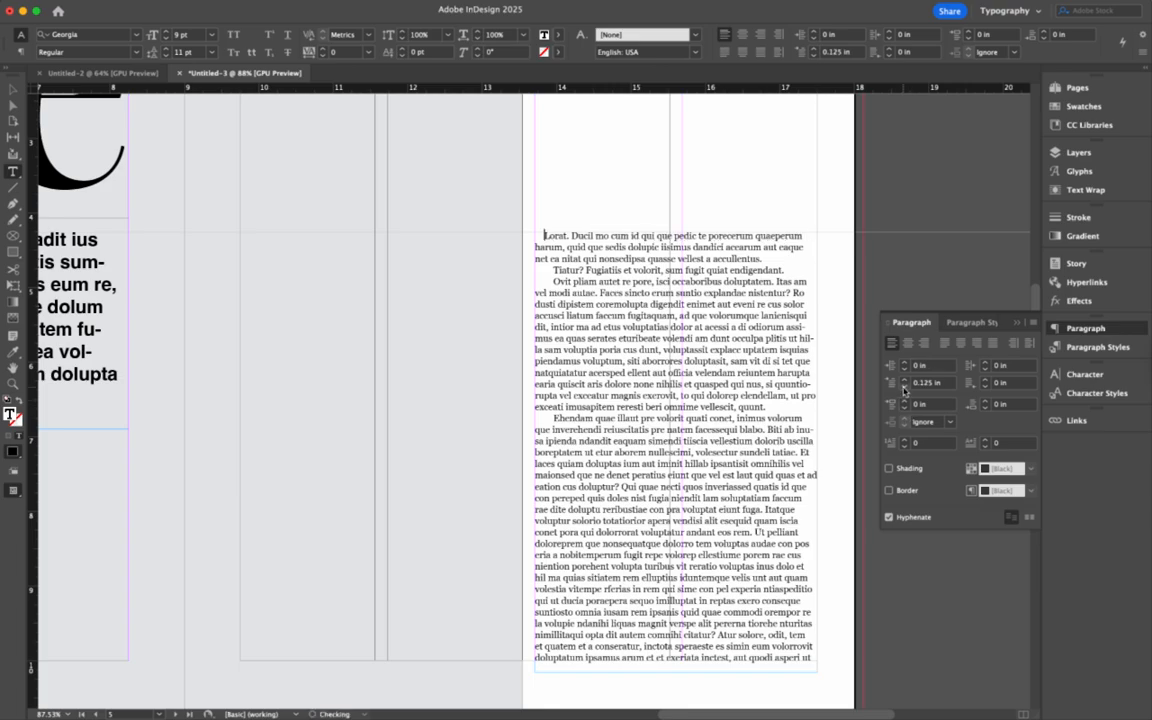
left_click(904, 387)
left_click(904, 387)
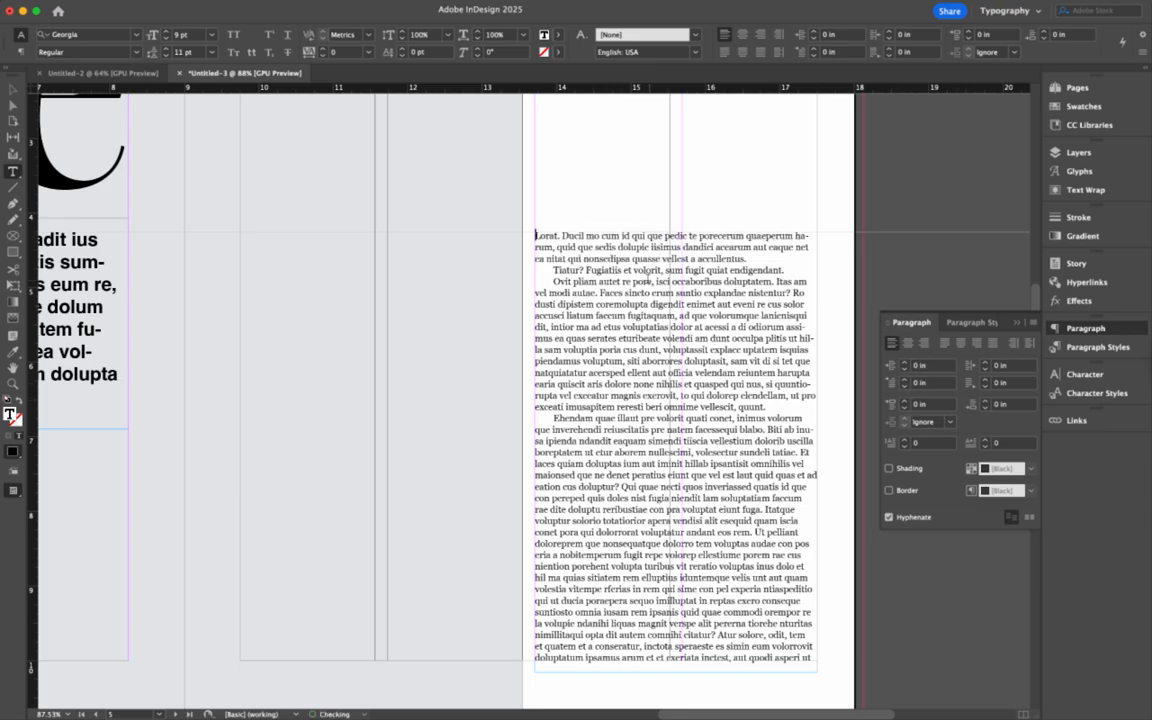
- Make the opening letter L a drop cap spanning 7 lines
left_click_drag(534, 237, 542, 239)
left_click(905, 441)
left_click(905, 441)
left_click(905, 441)
left_click(905, 441)
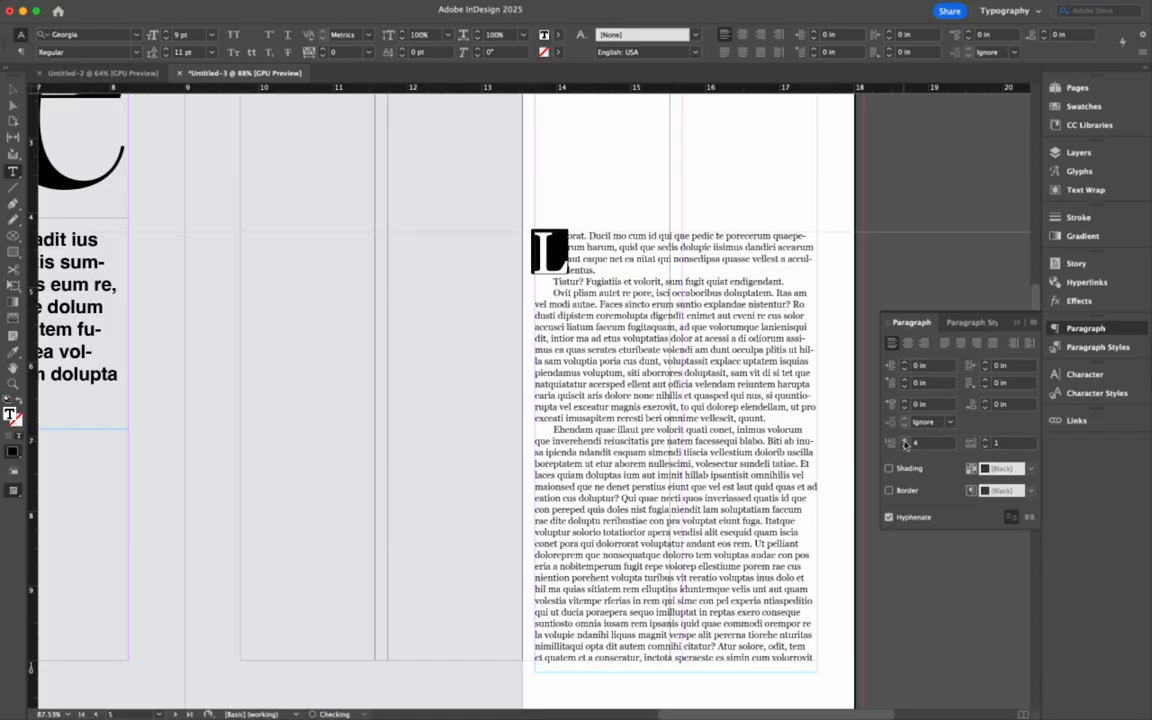
left_click(905, 441)
left_click(905, 441)
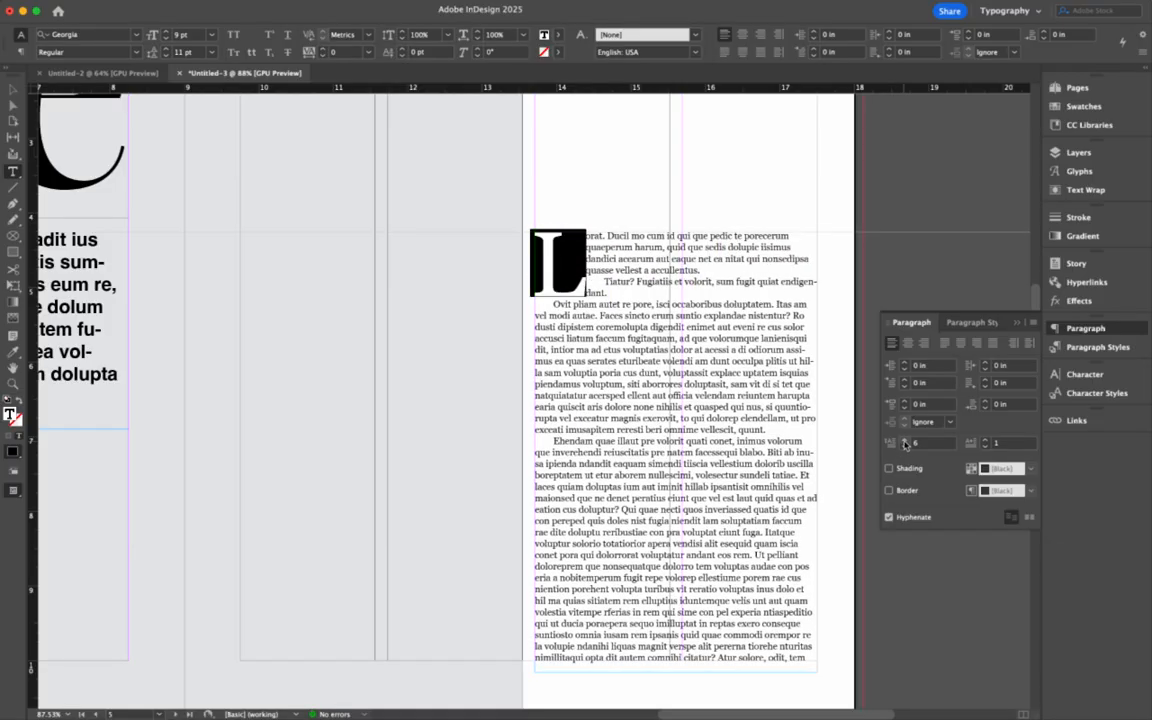
left_click(905, 441)
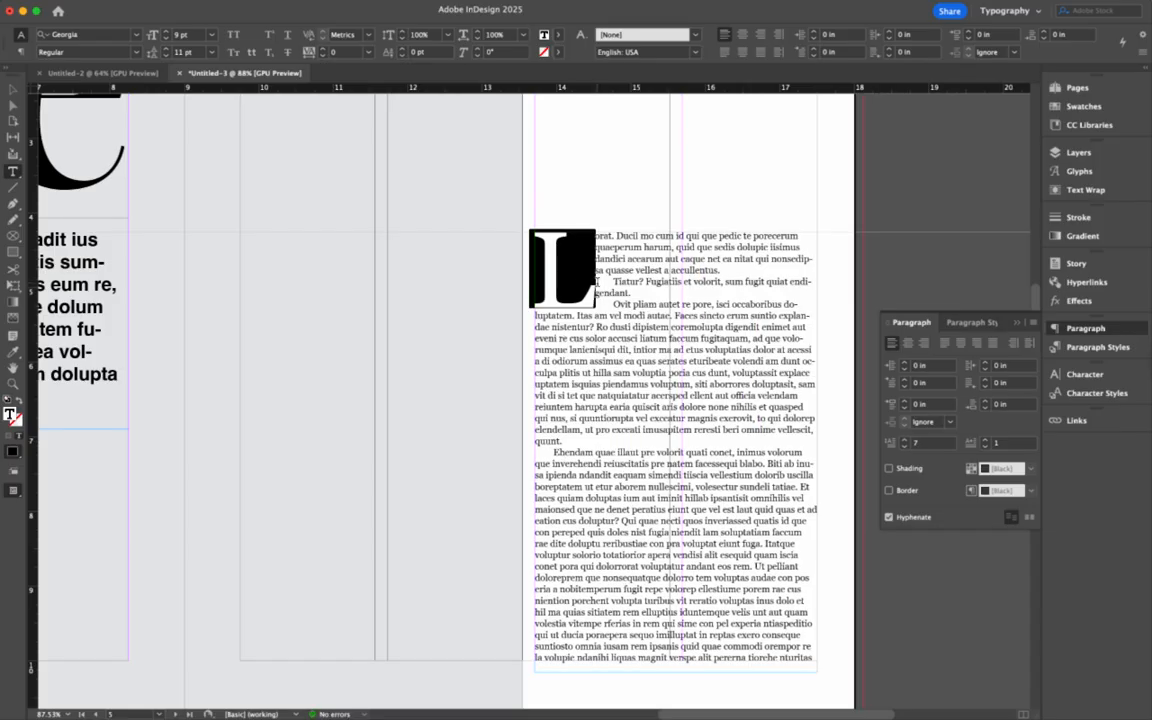
- Join the 'Tiatur?' and 'Ovit pliam' paragraphs onto the opening drop-cap paragraph
left_click(612, 281)
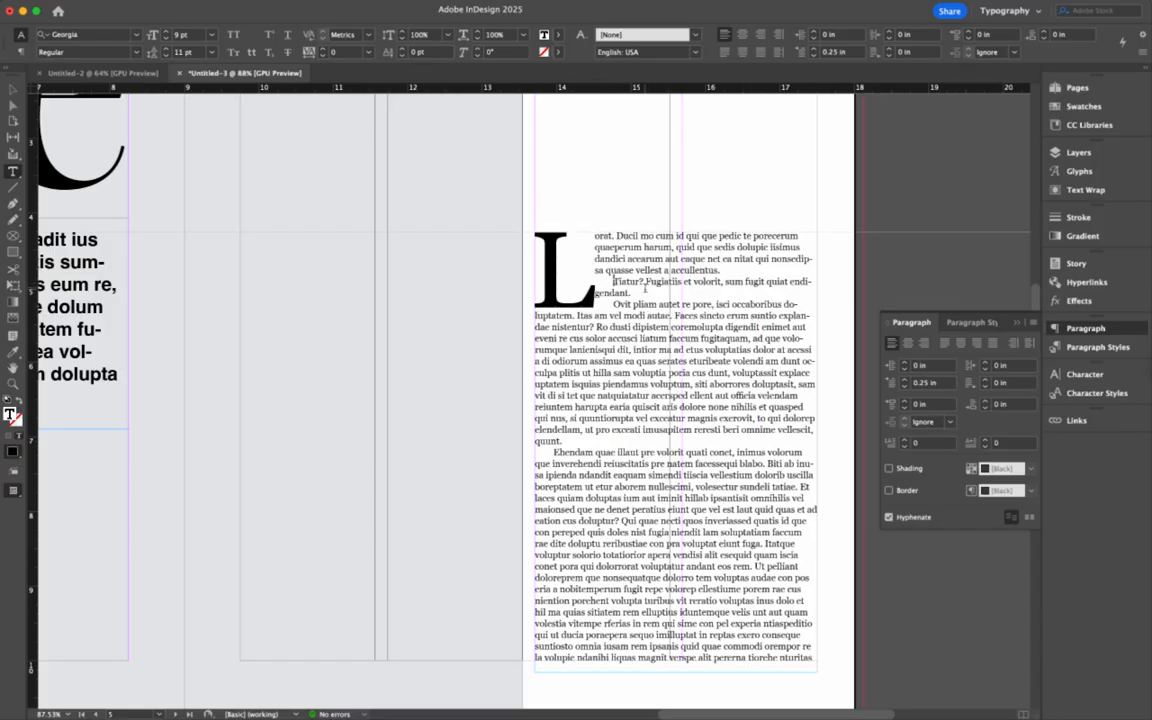
key("BackSpace")
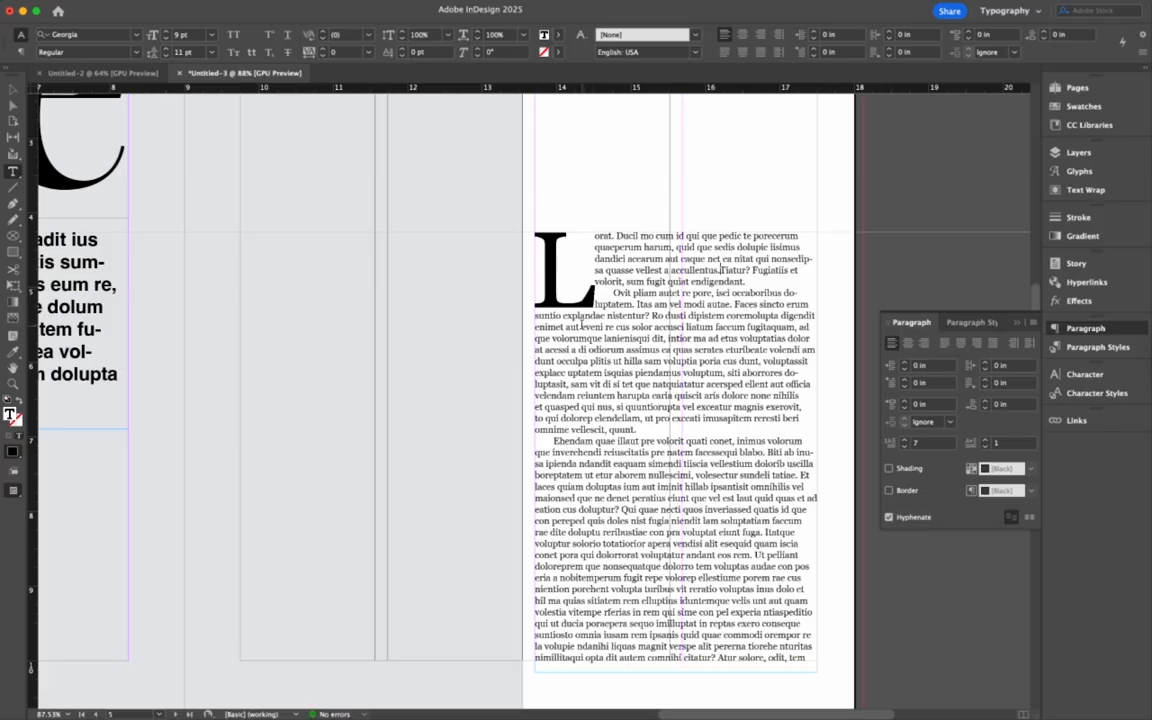
key("BackSpace")
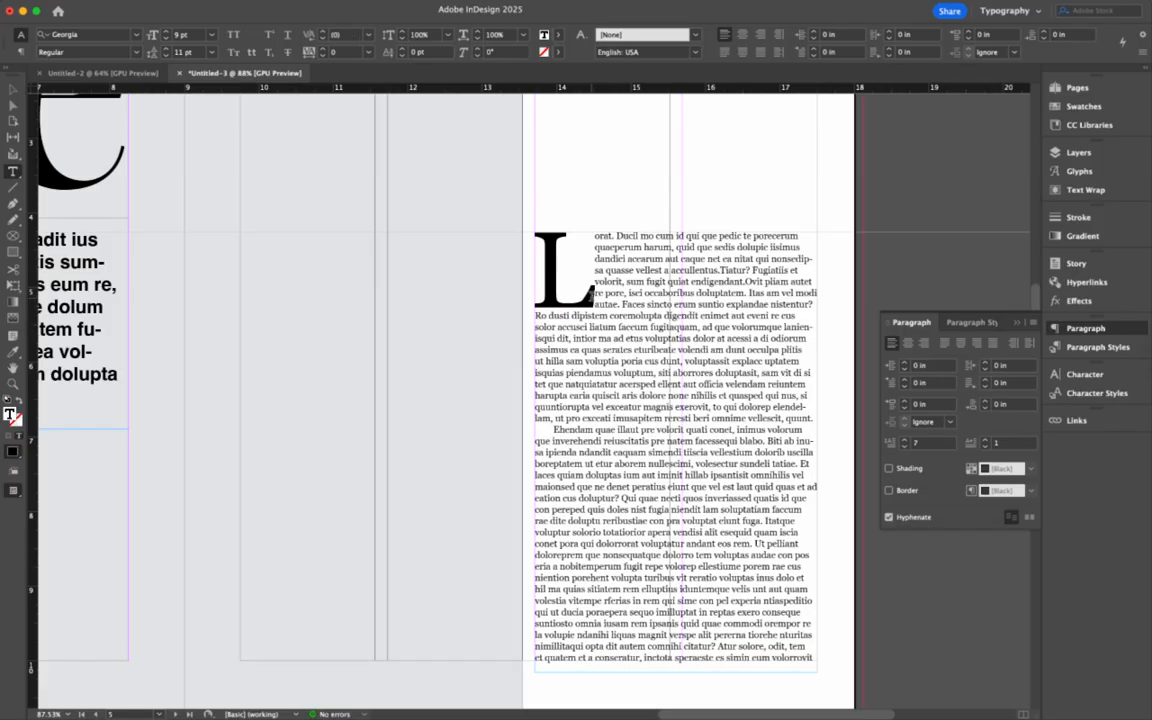
scroll(596, 330, "down", 5)
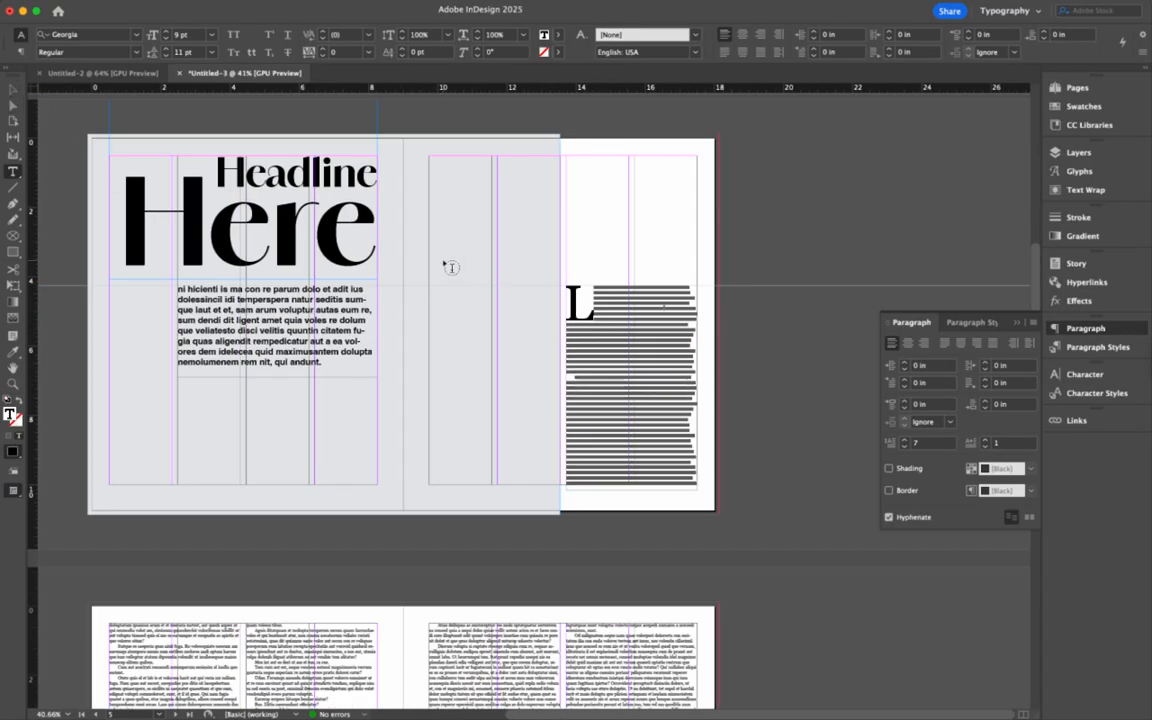
- Select the drop cap L, type 'ama' in the font field and apply Amandine Bold
left_click_drag(221, 186, 120, 217)
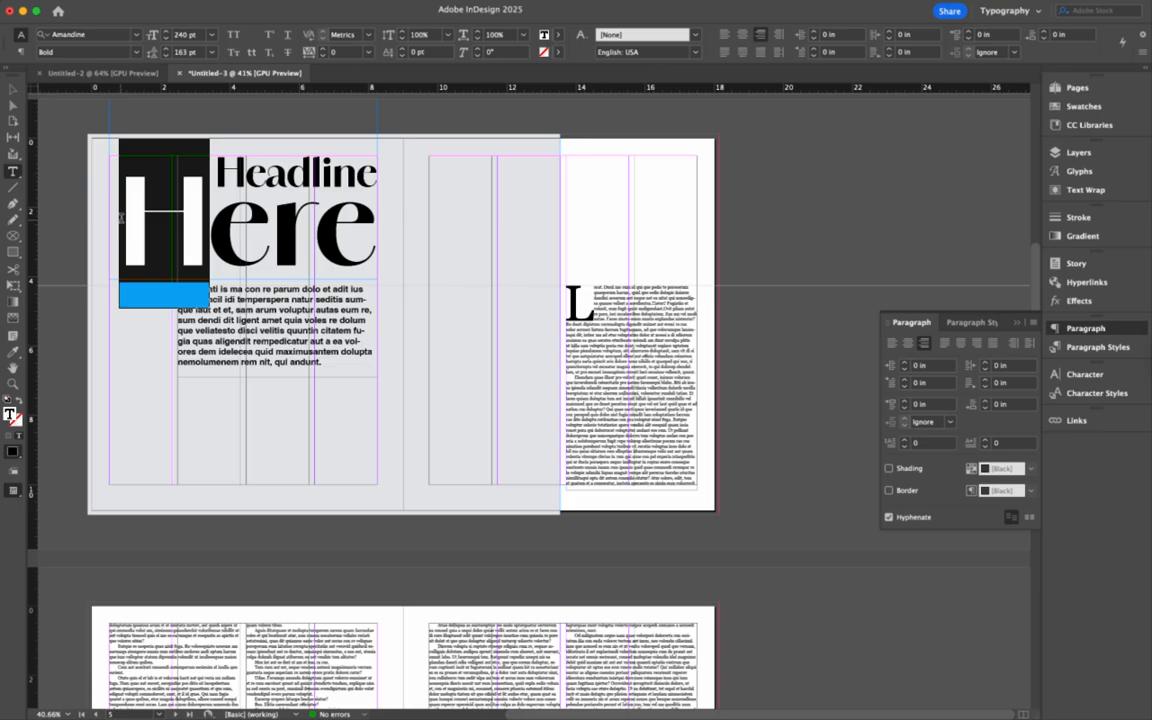
left_click_drag(597, 301, 573, 302)
left_click(587, 305)
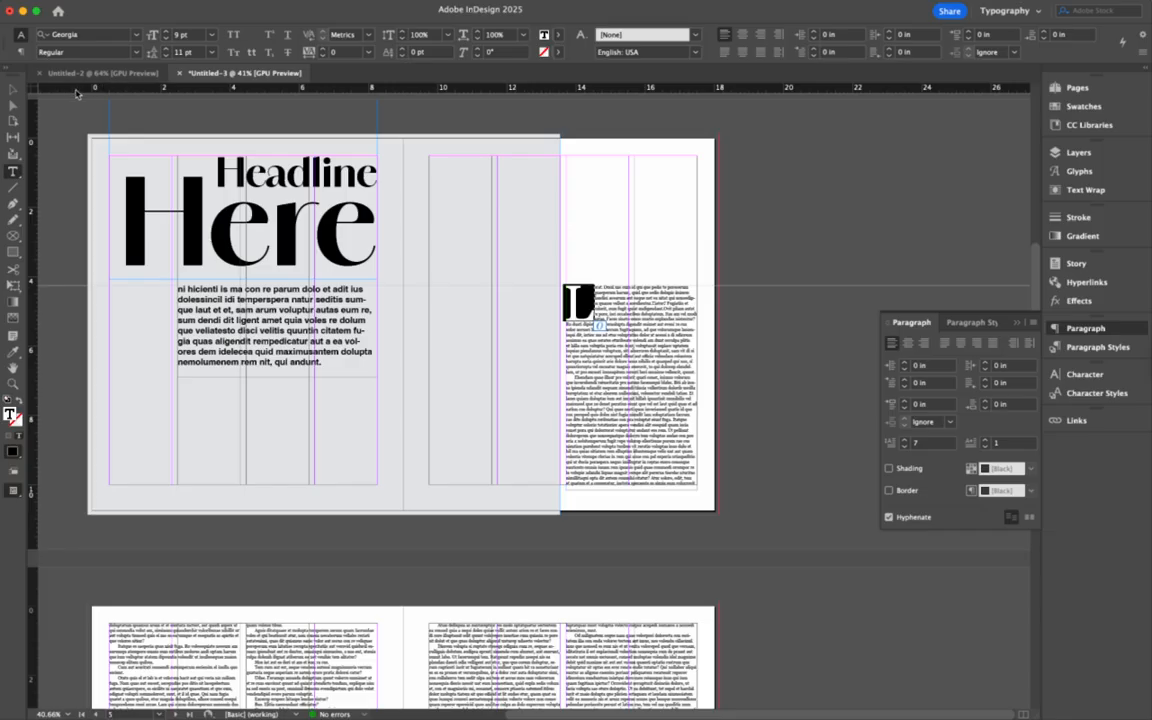
left_click(105, 37)
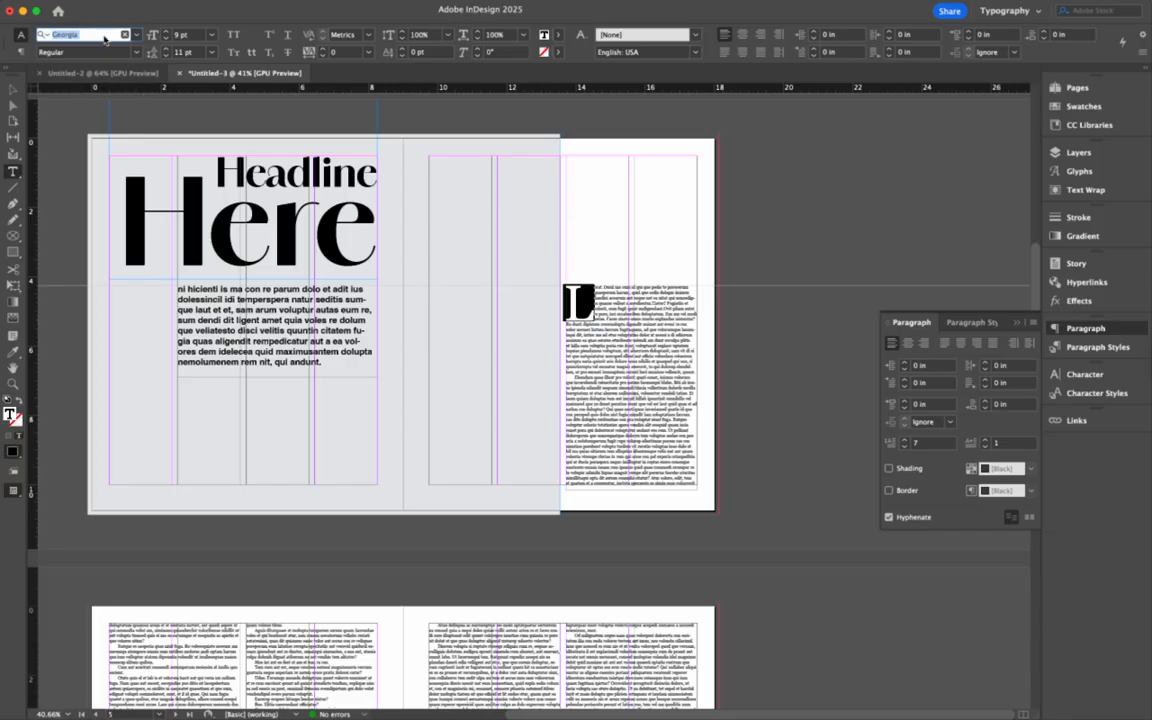
type("ama")
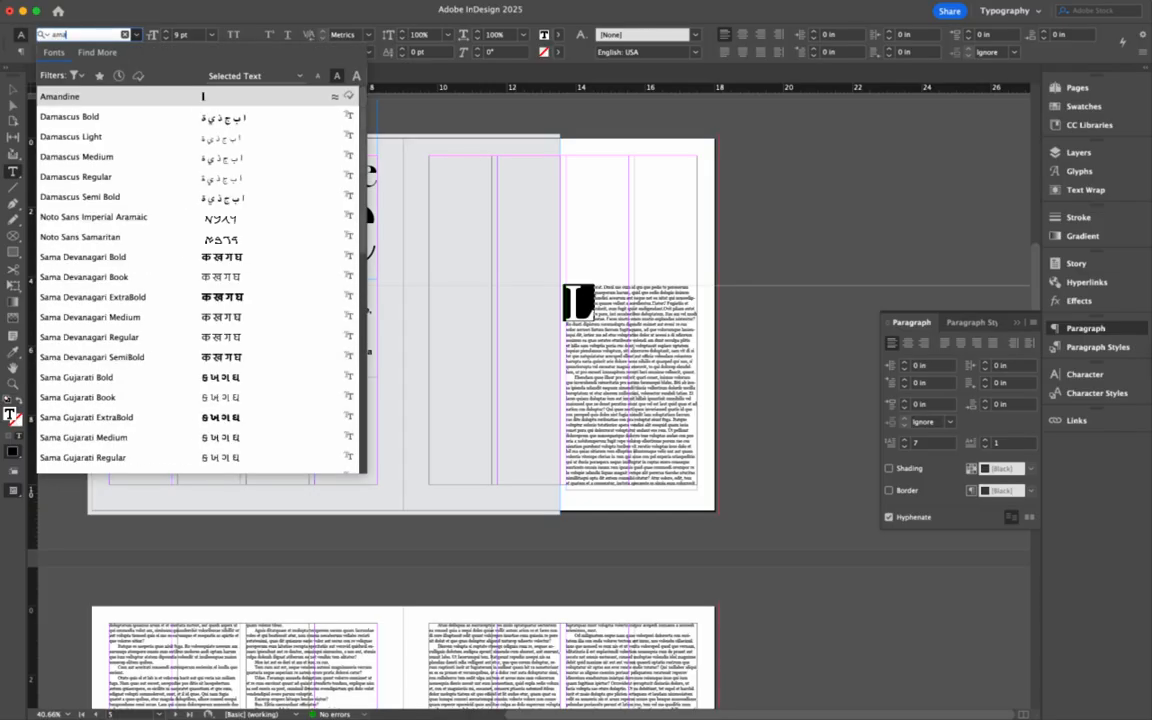
left_click(76, 96)
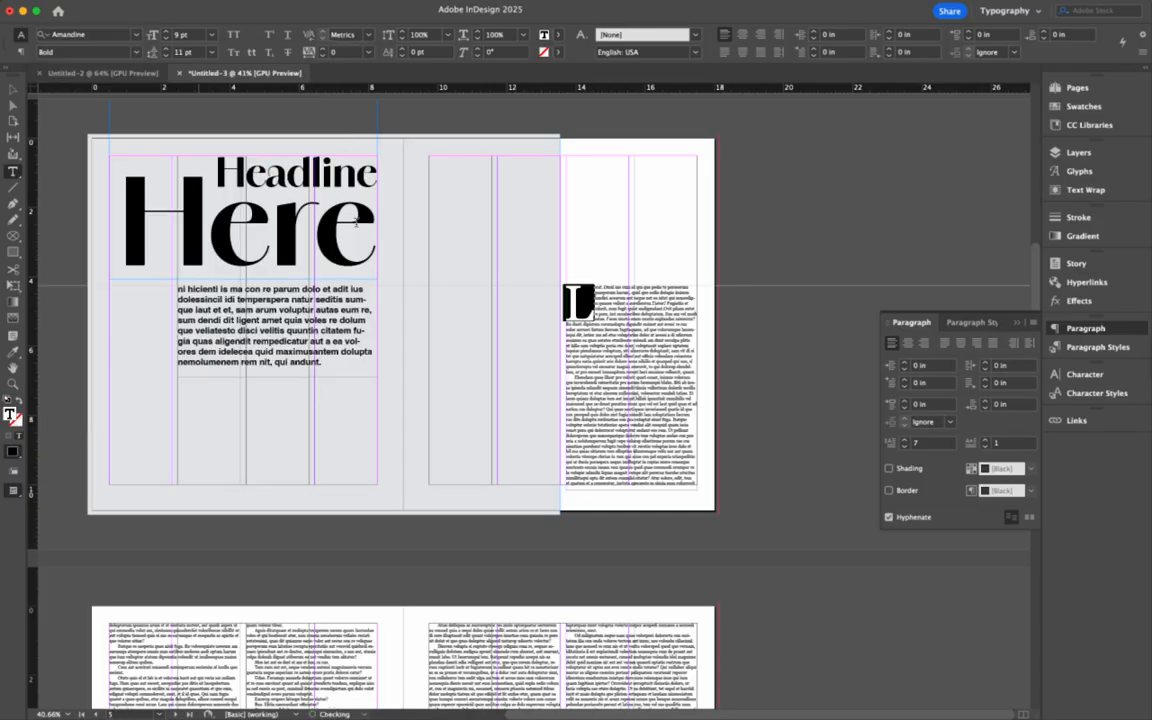
left_click(575, 288)
scroll(634, 305, "up", 5)
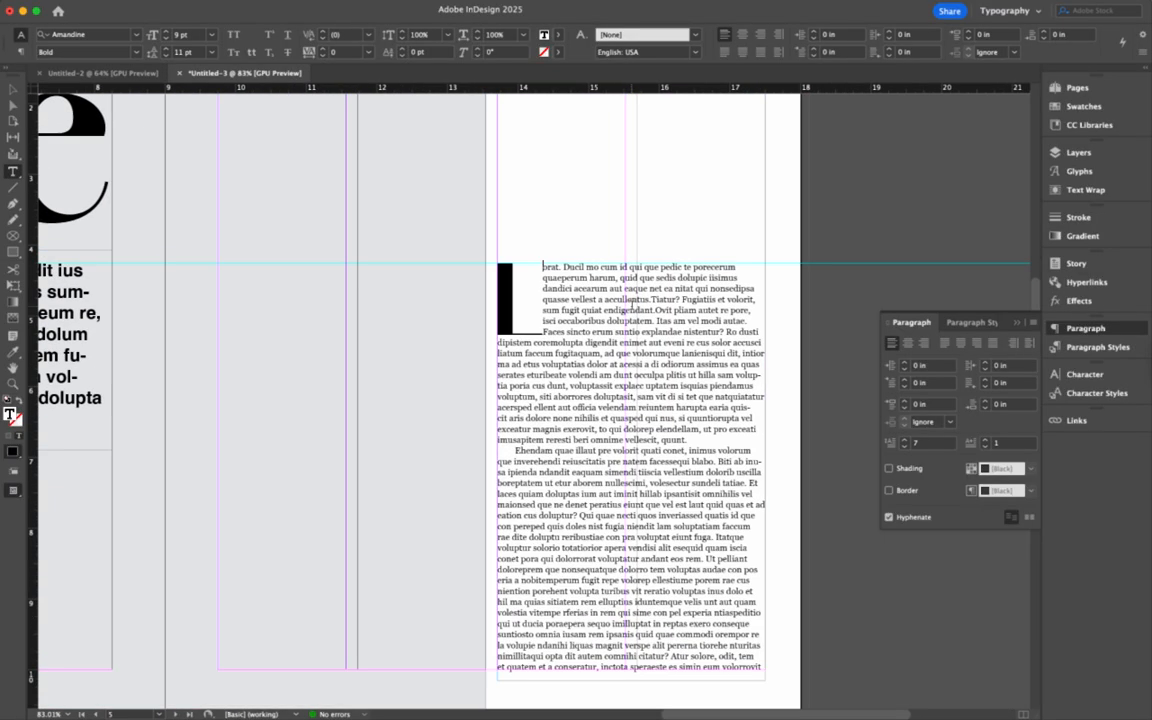
scroll(541, 327, "up", 2)
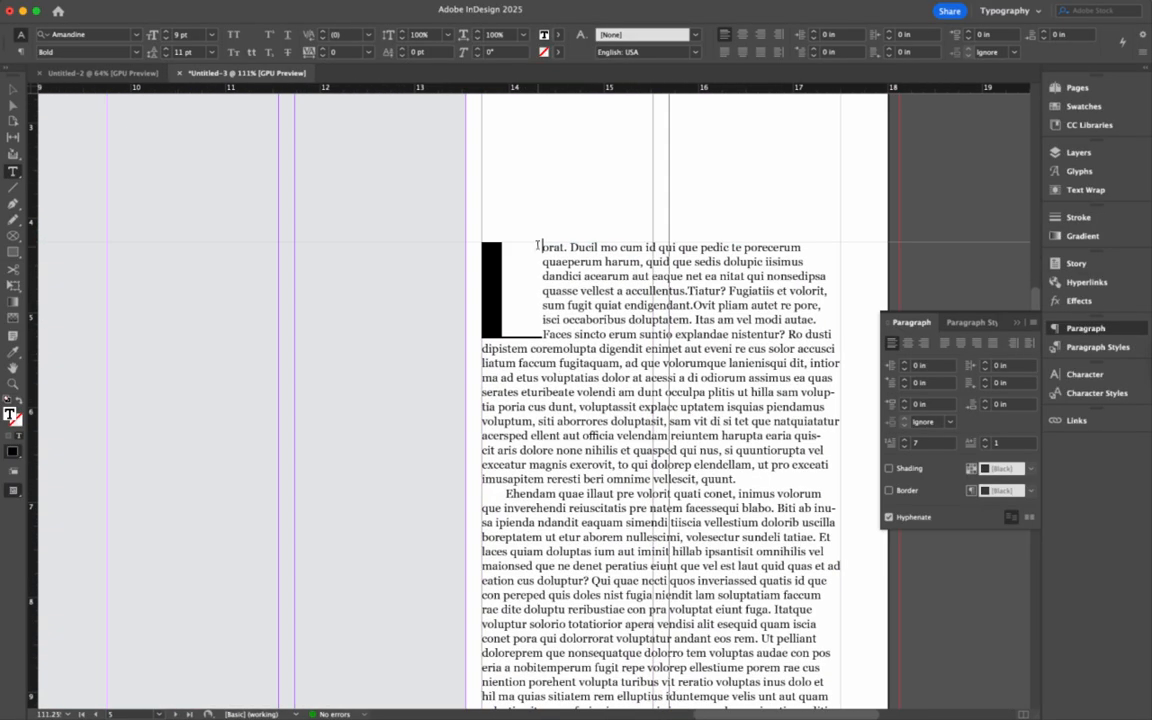
left_click(544, 328)
- In the Character panel, set kerning between the drop cap 'L' and 'orat' to 20
left_click(1082, 375)
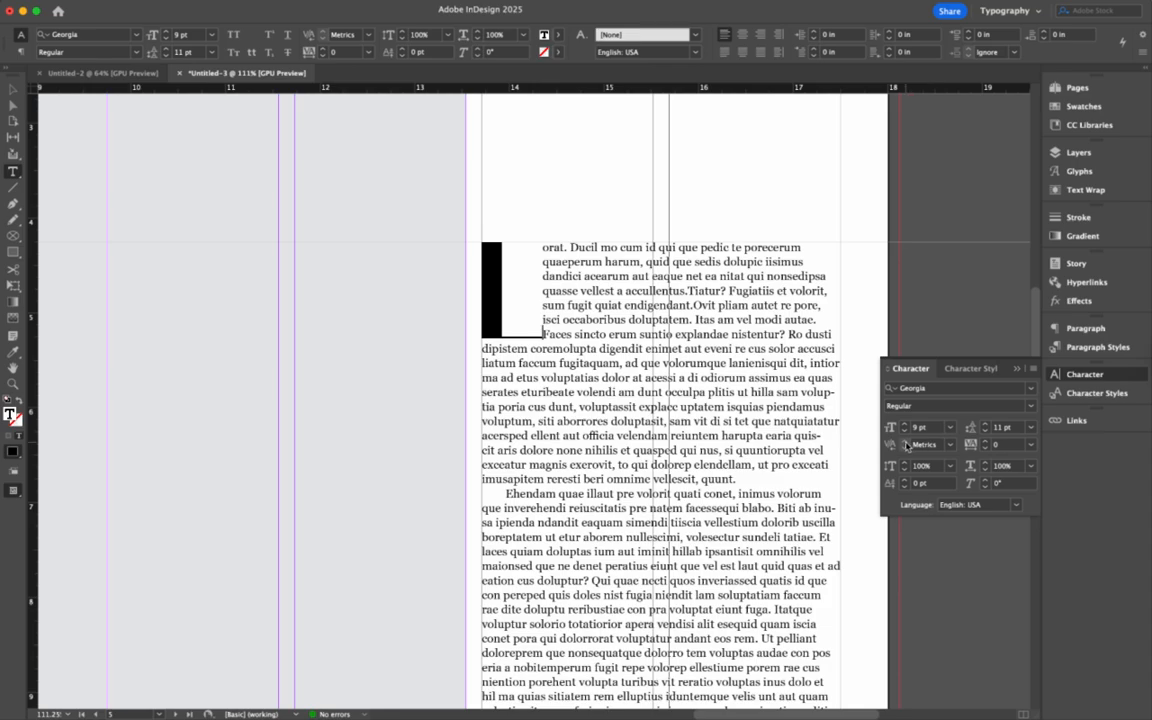
left_click(512, 270)
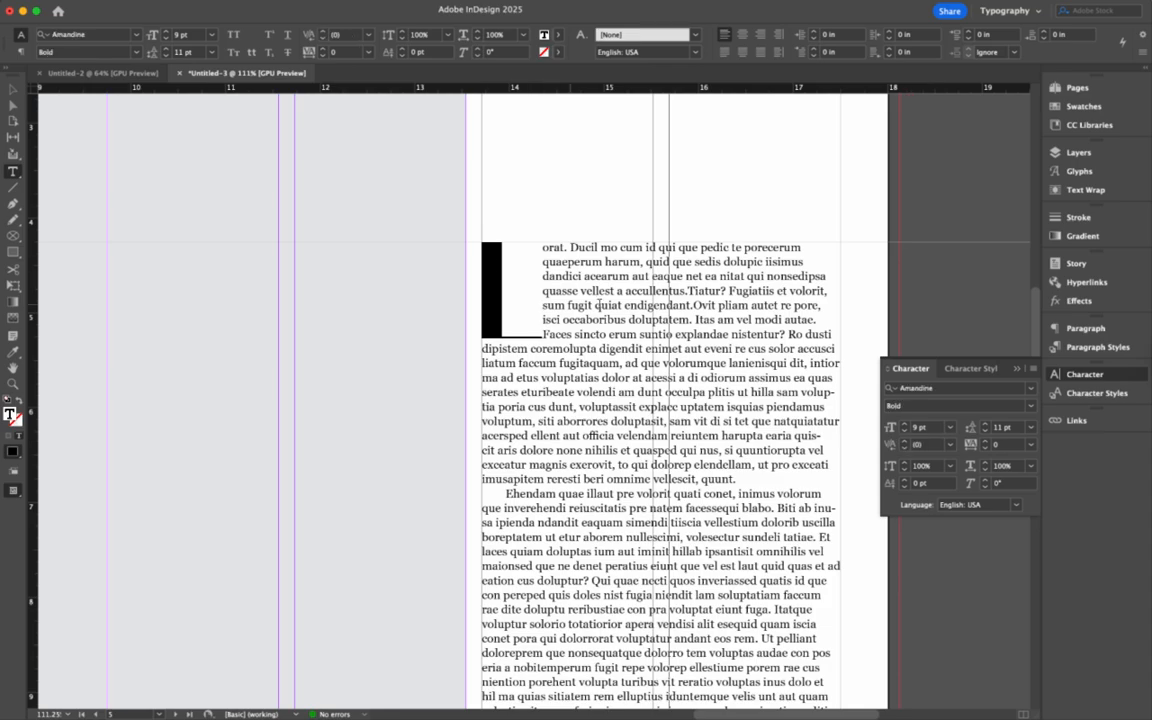
key("alt+Right")
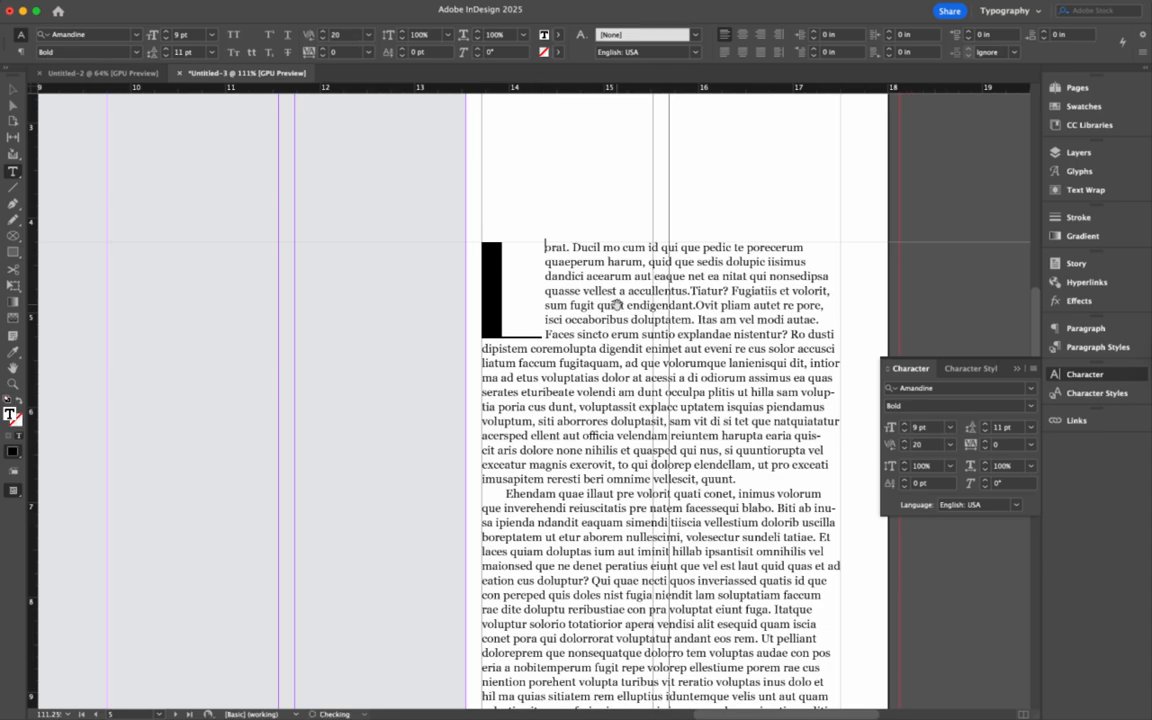
key("alt+Right")
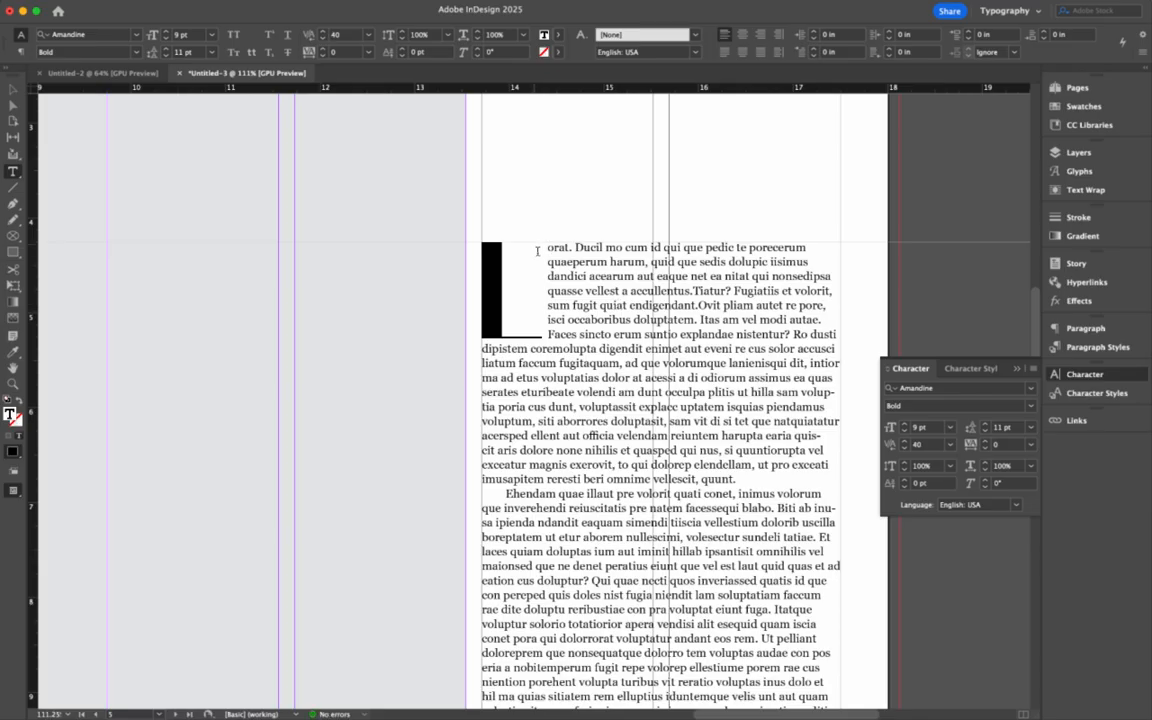
key("alt+Left")
key("alt+Left")
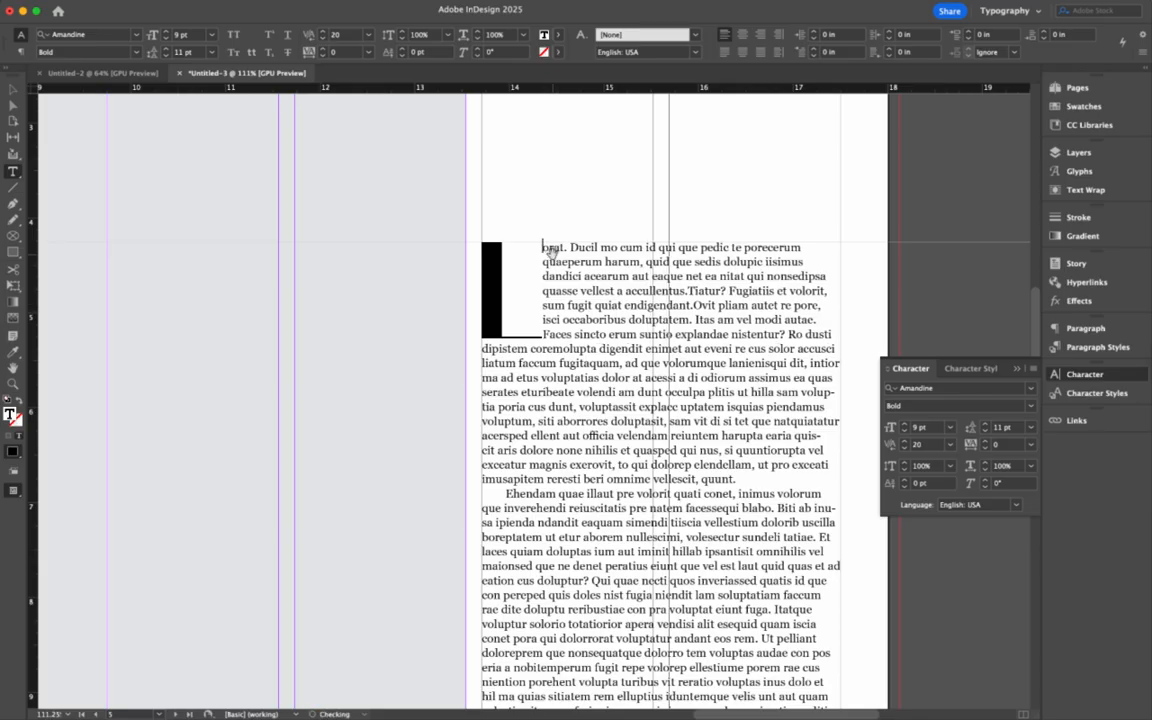
key("alt+Right")
key("alt+Right")
key("alt+Left")
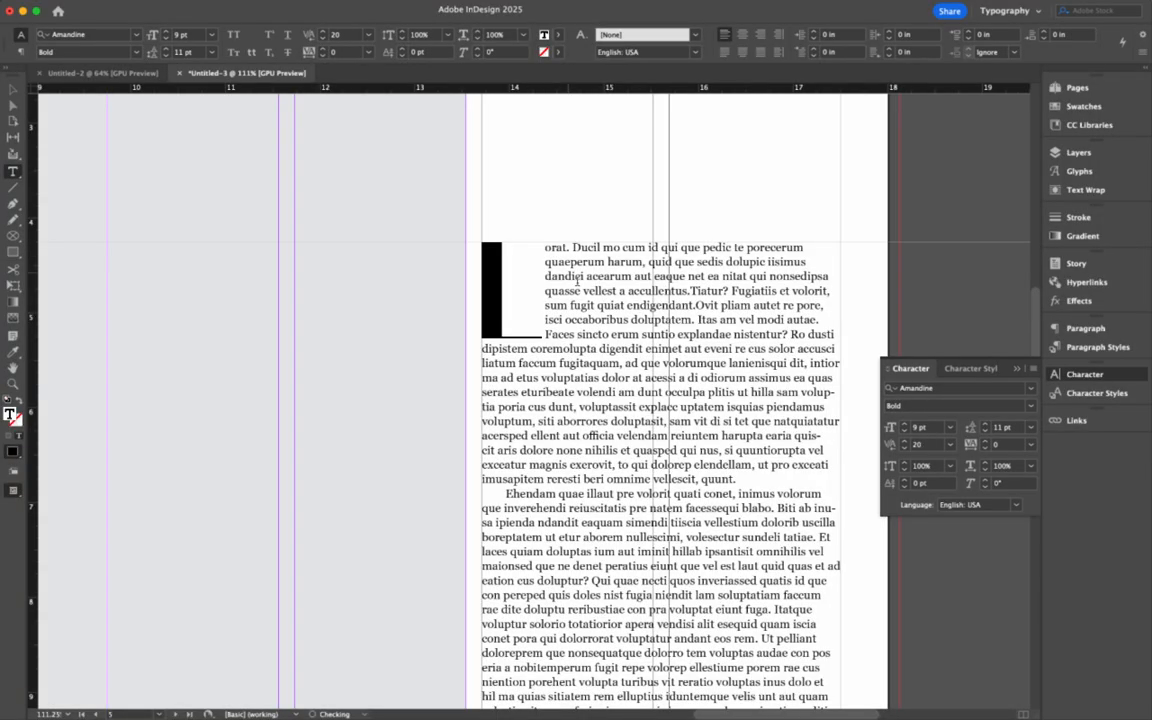
scroll(622, 272, "down", 10)
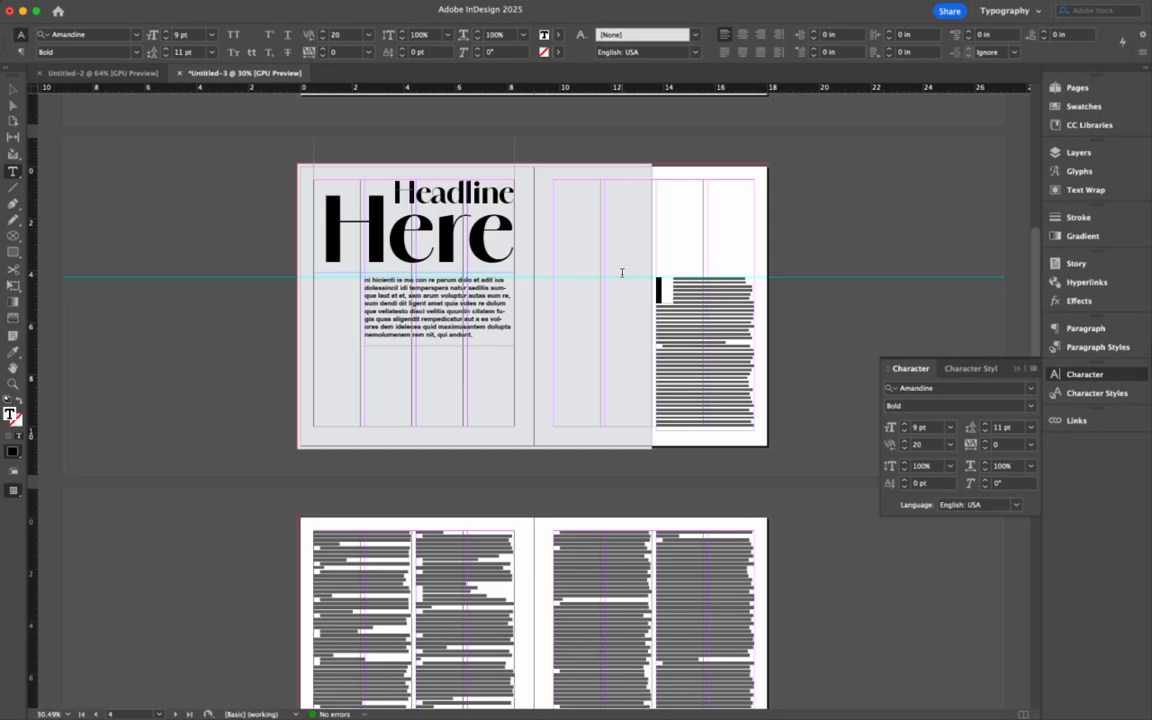
- Draw a text frame below the intro paragraph and type the byline 'By'
scroll(624, 240, "up", 3)
scroll(620, 238, "up", 1)
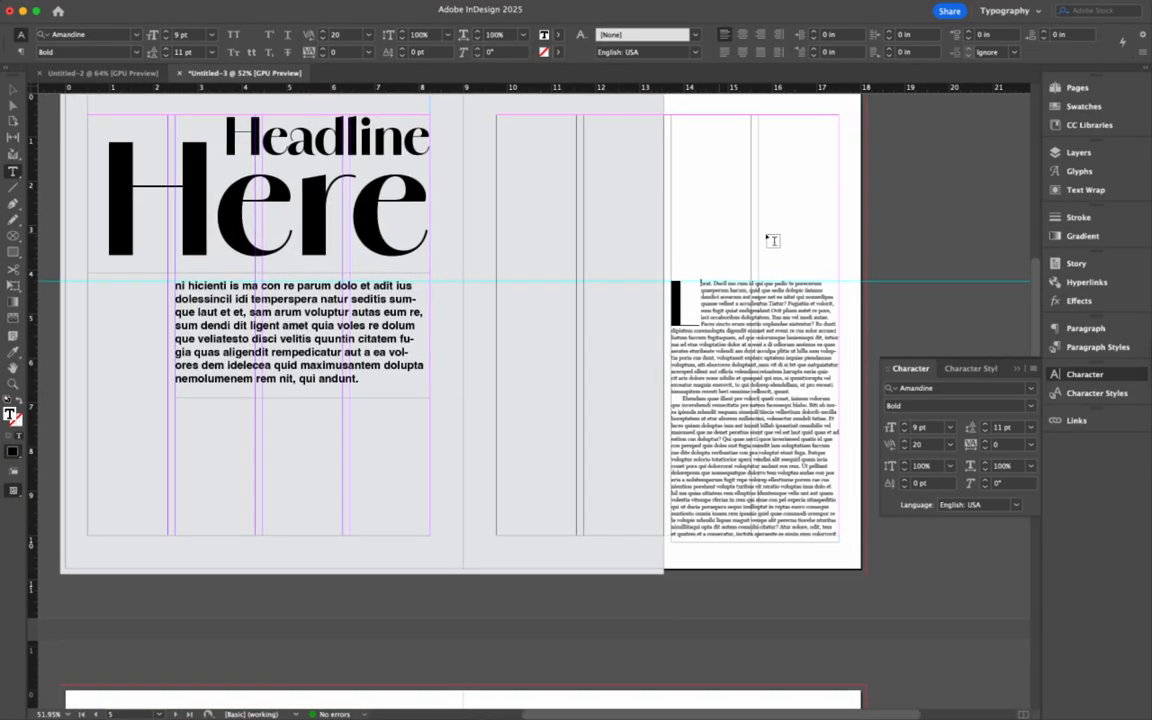
key("Escape")
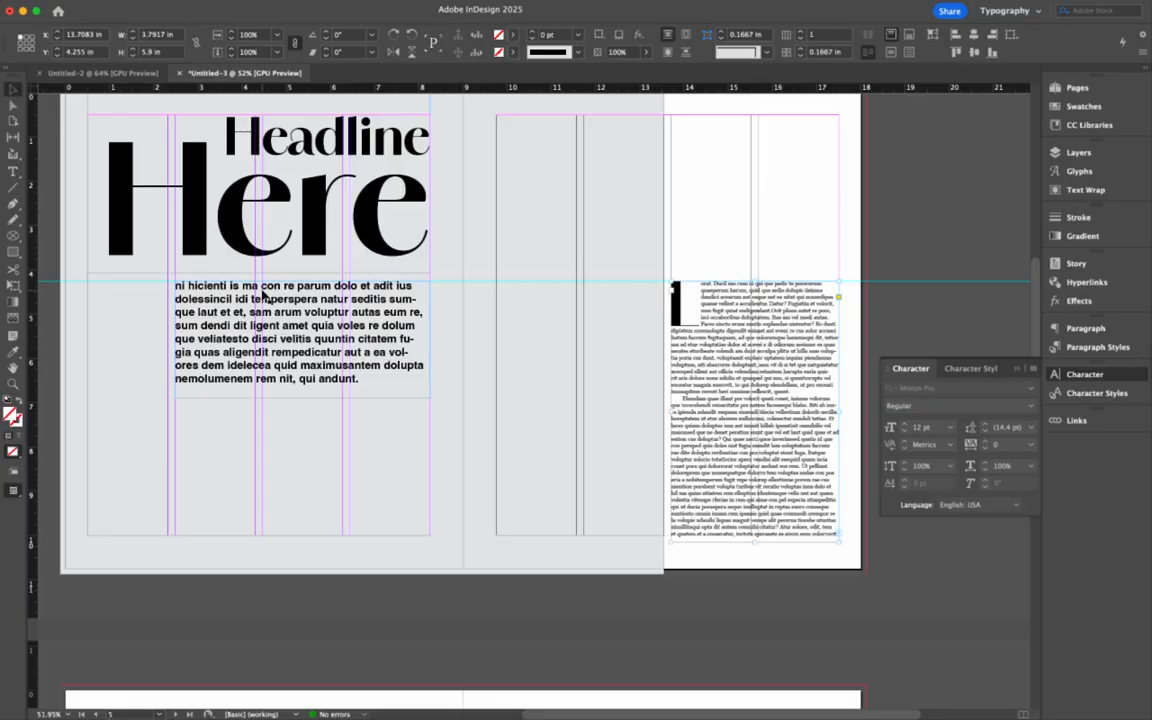
left_click(12, 171)
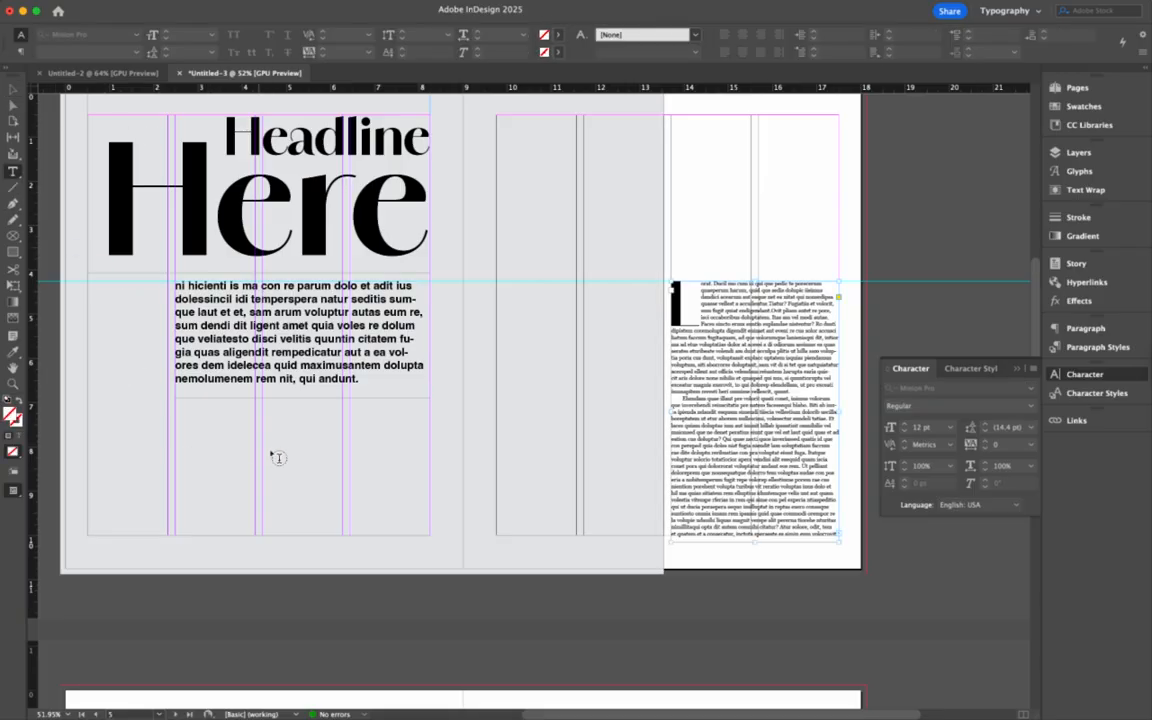
left_click_drag(296, 448, 484, 499)
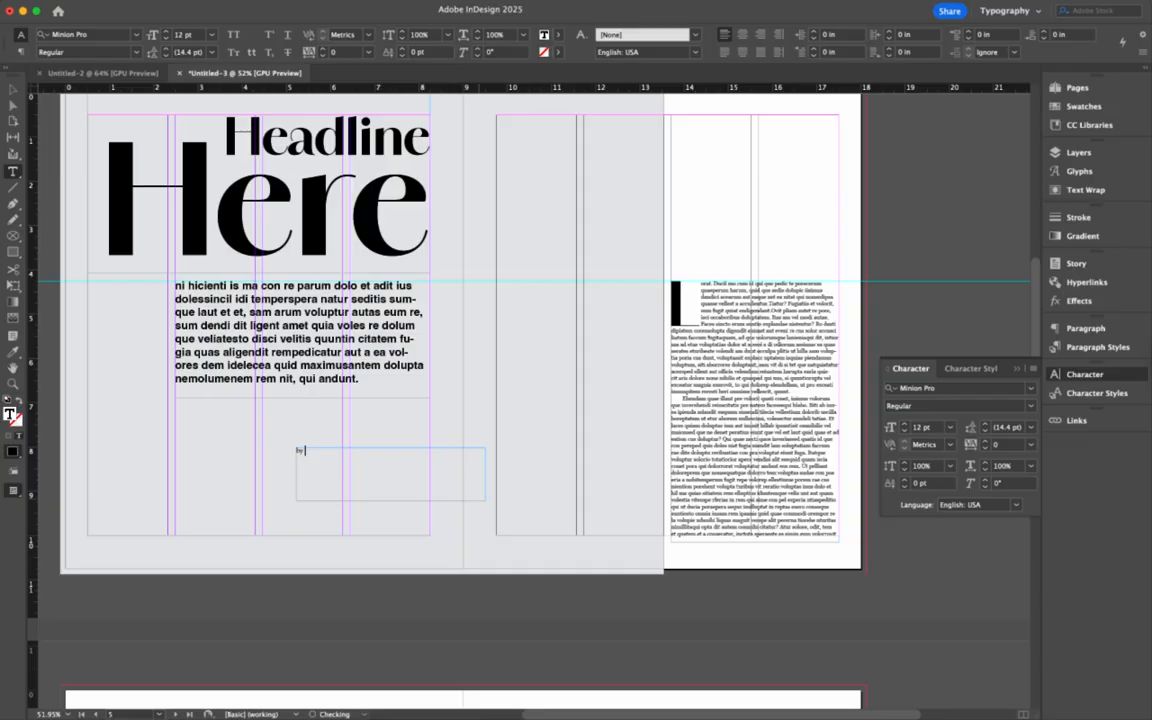
- Set the byline text to Amandine Bold at 14 pt
triple_click(343, 451)
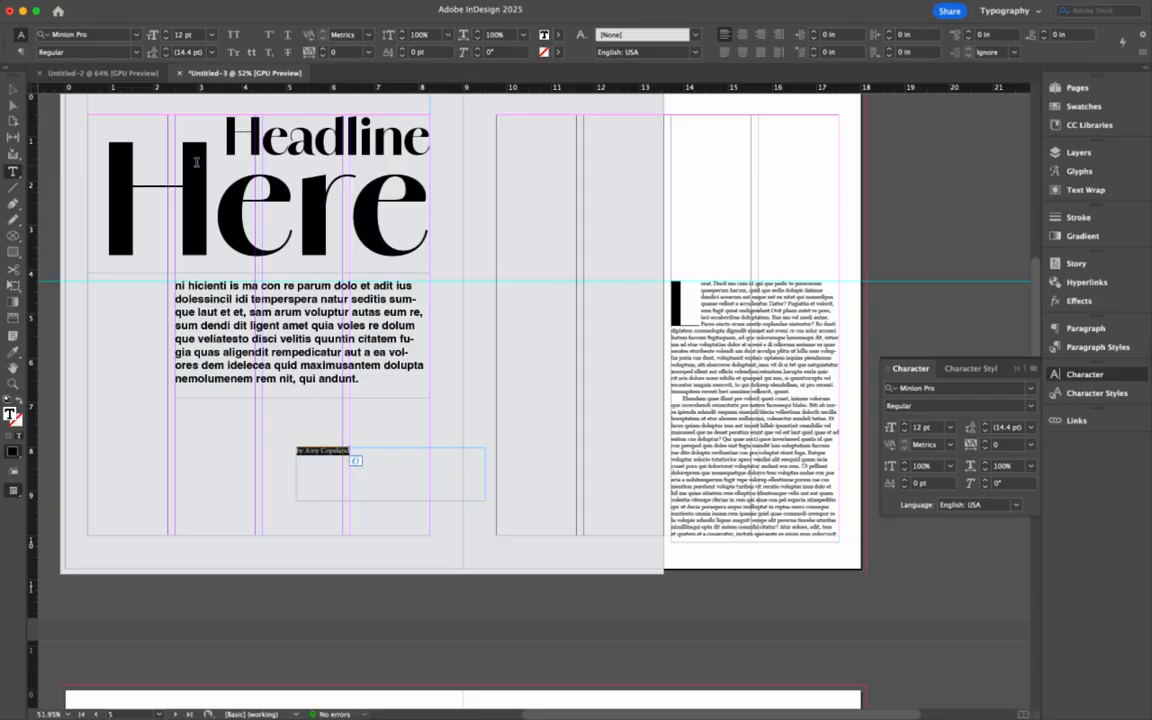
left_click(95, 38)
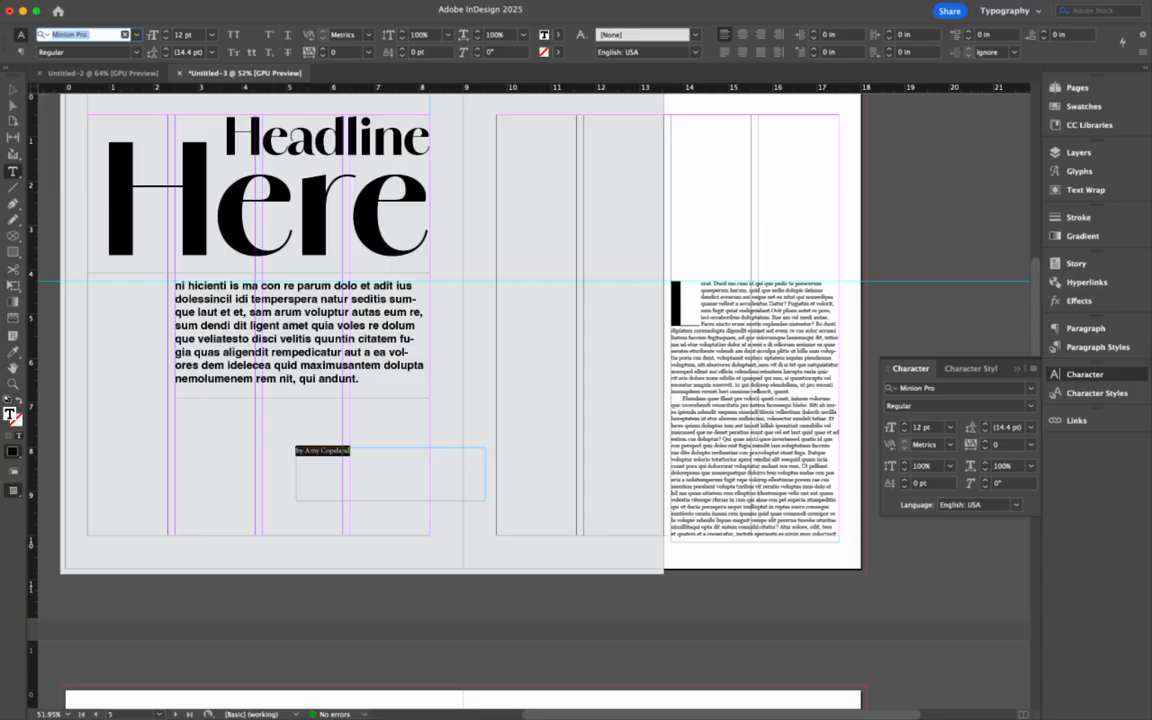
type("ama")
left_click(91, 101)
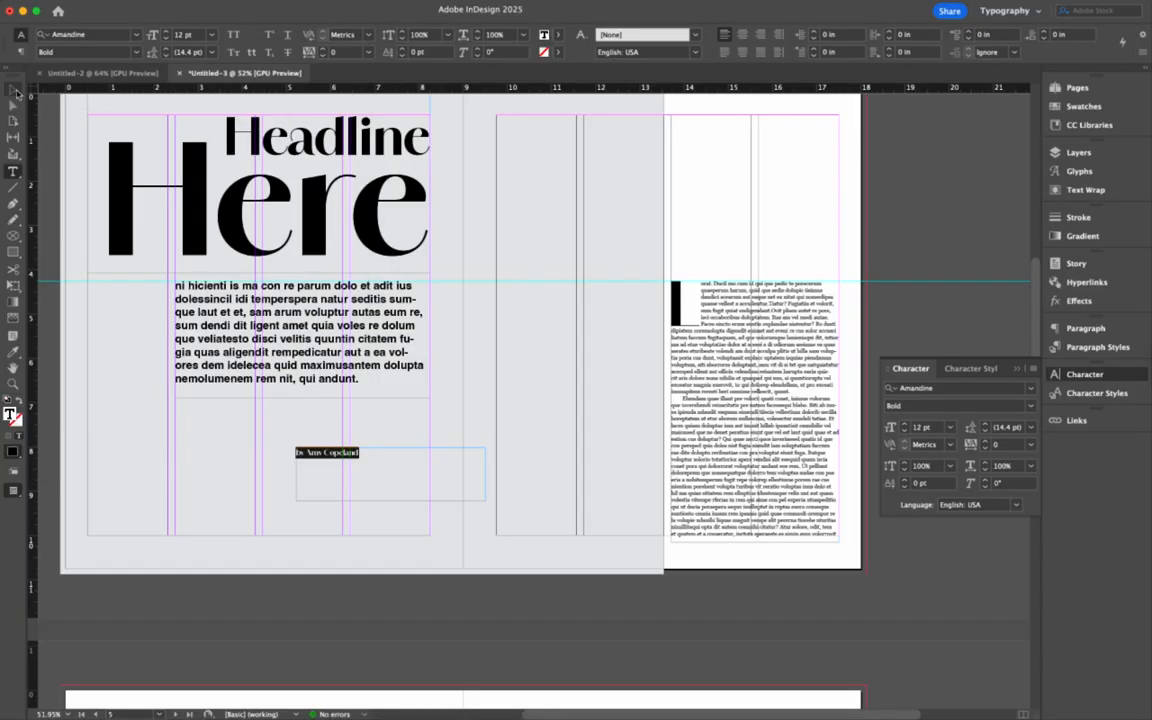
left_click(166, 32)
left_click(166, 32)
- Narrow the byline frame to 1.84 in and tuck it under the paragraph's right end
left_click(13, 90)
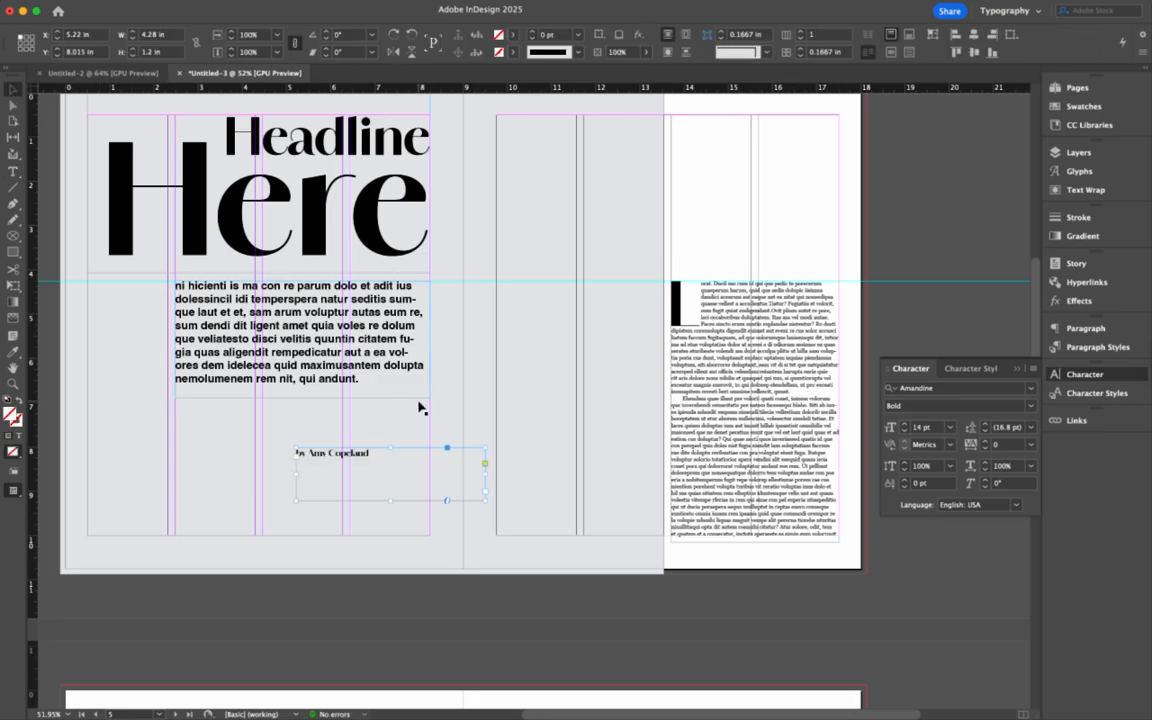
left_click_drag(484, 471, 410, 425)
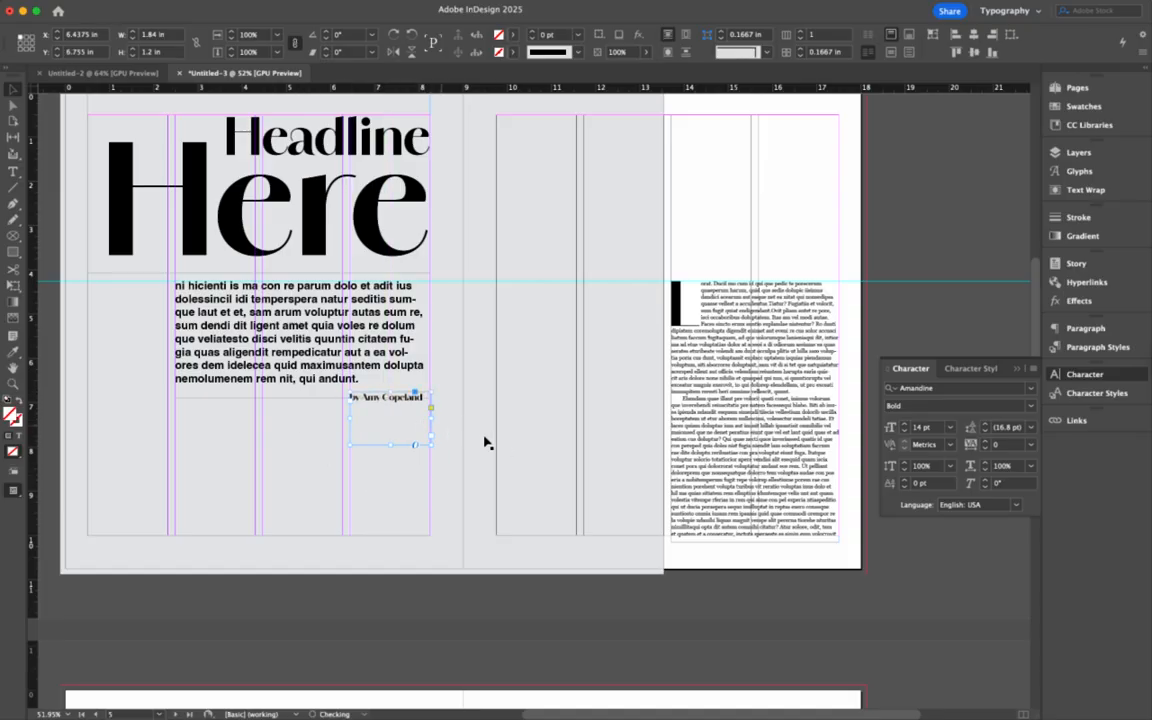
left_click(502, 441)
- Switch the spread to Preview mode and clear the selection
scroll(627, 458, "down", 3)
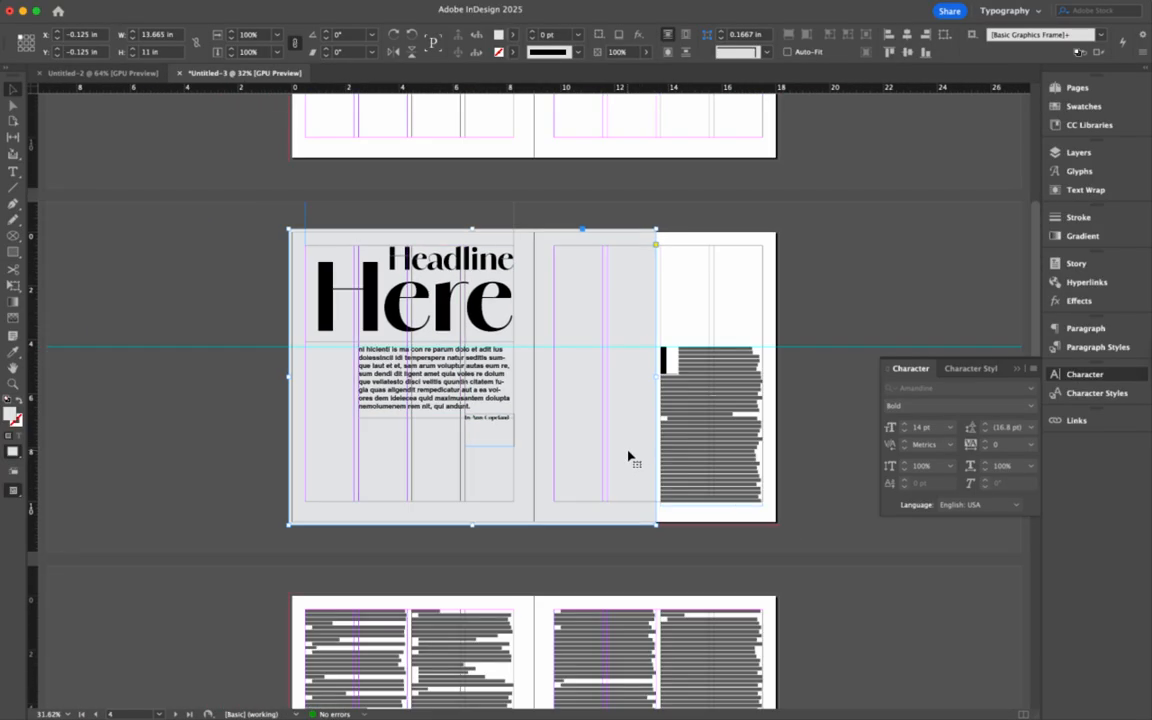
scroll(673, 443, "up", 2)
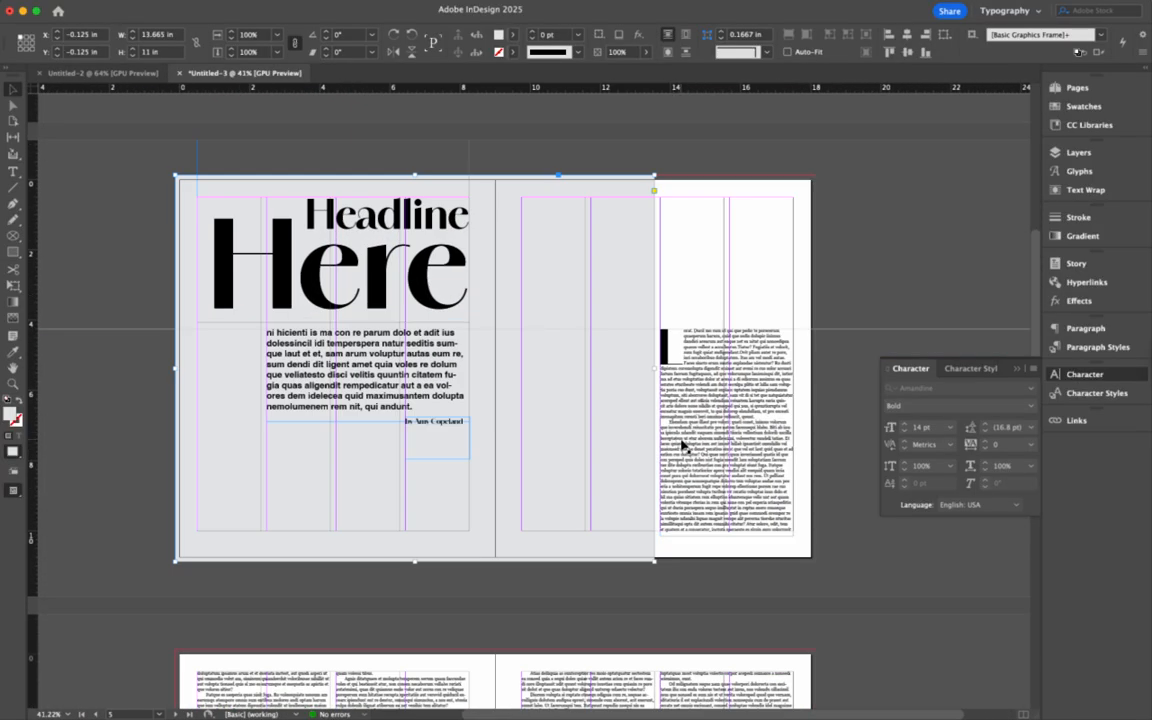
key("w")
left_click(853, 575)
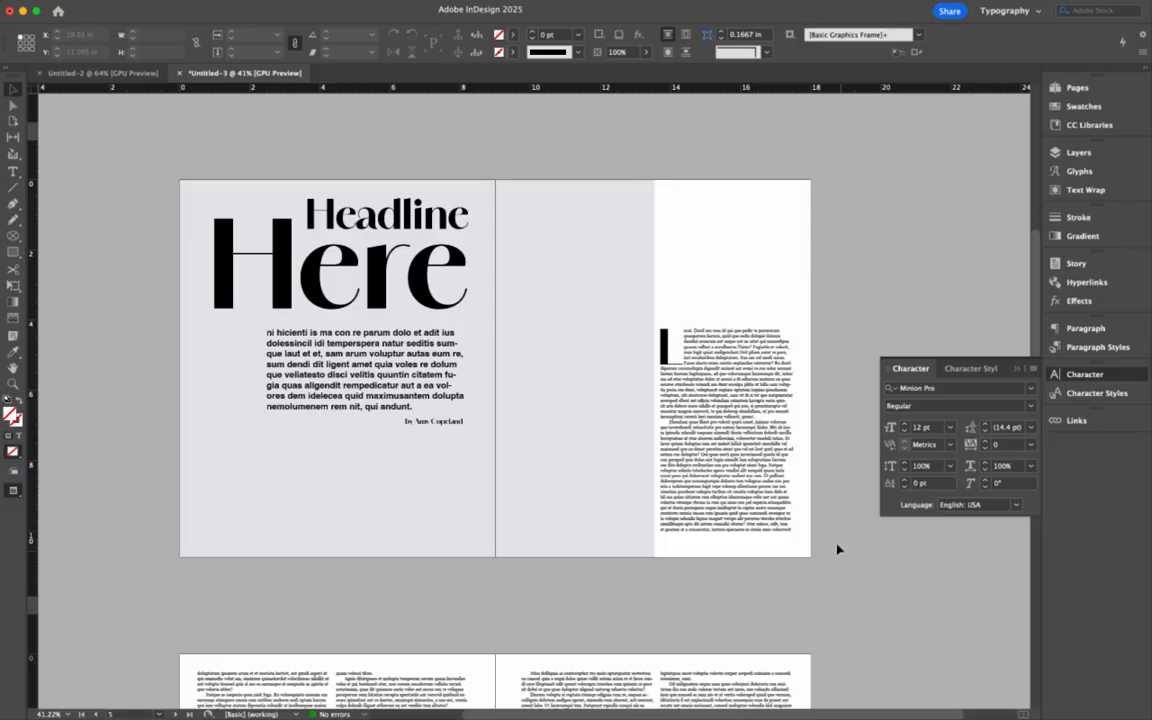
- Replace the right-page story's drop cap 'L' with a capital 'R'
double_click(675, 348)
triple_click(667, 350)
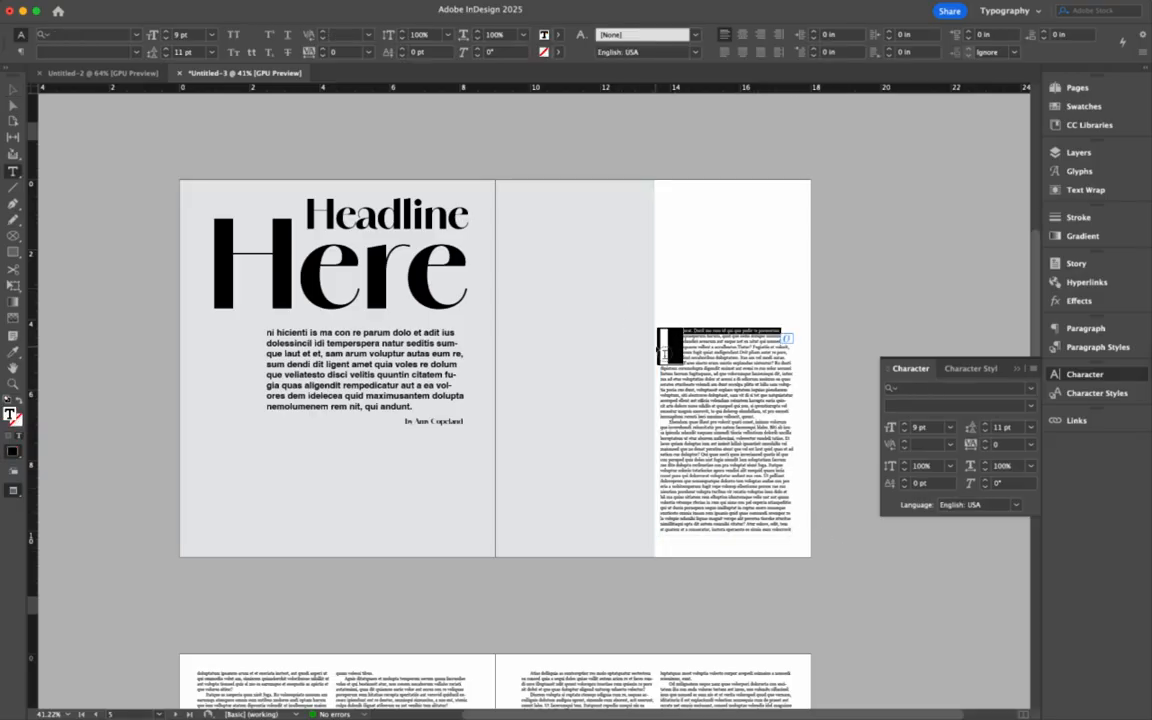
left_click(680, 345)
left_click_drag(680, 345, 667, 345)
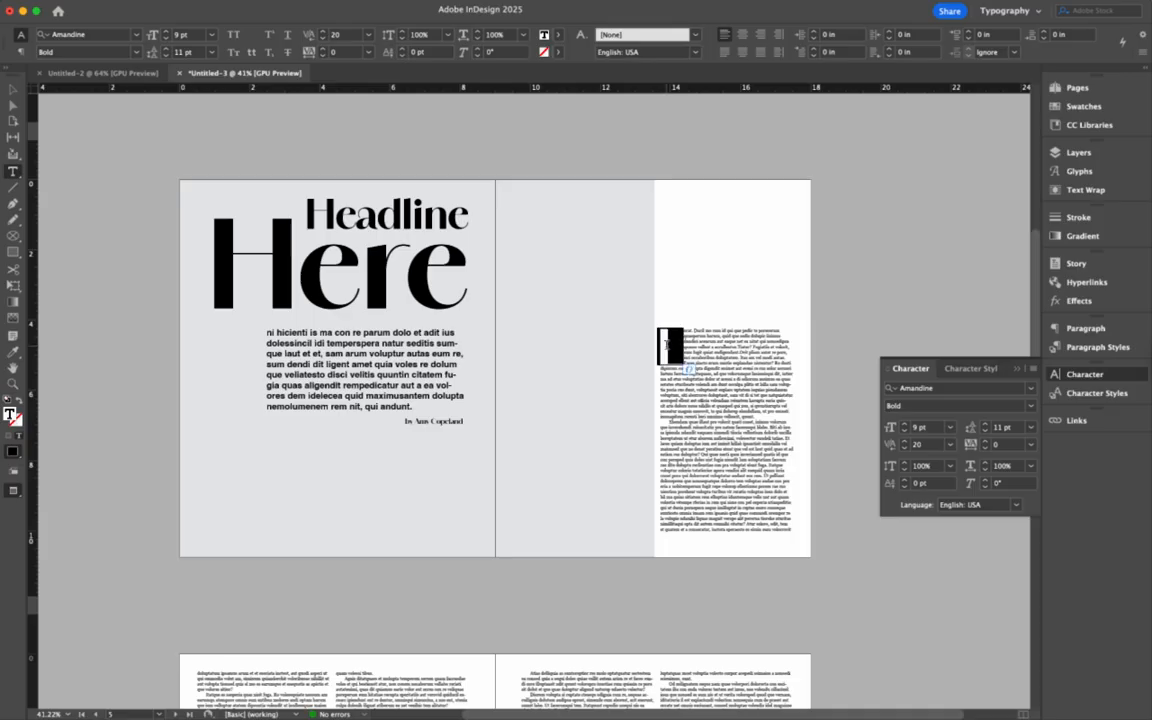
key("Delete")
key("Delete")
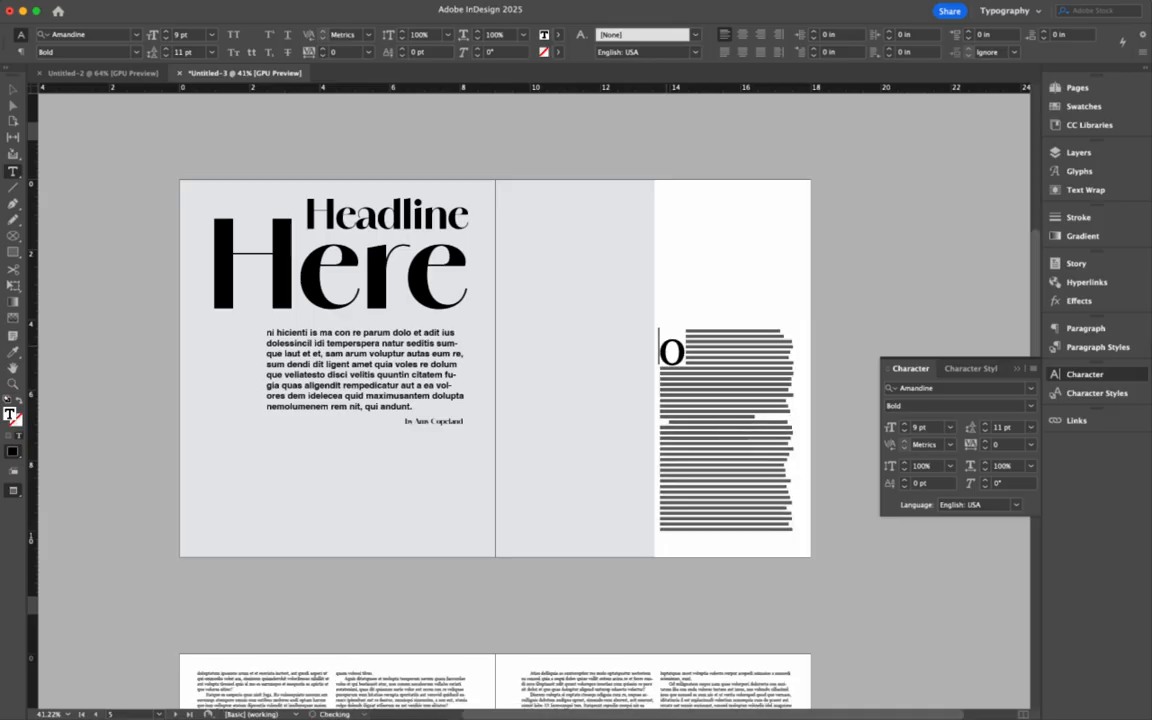
left_click_drag(684, 352, 670, 352)
type("R")
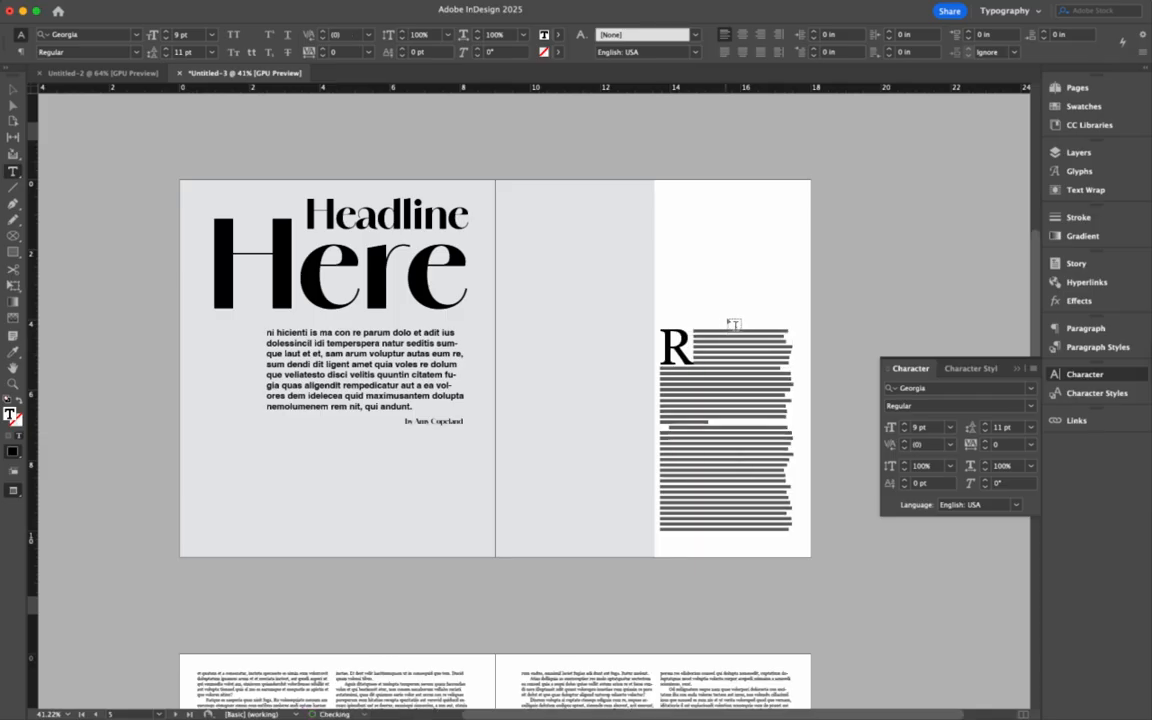
key("super+z")
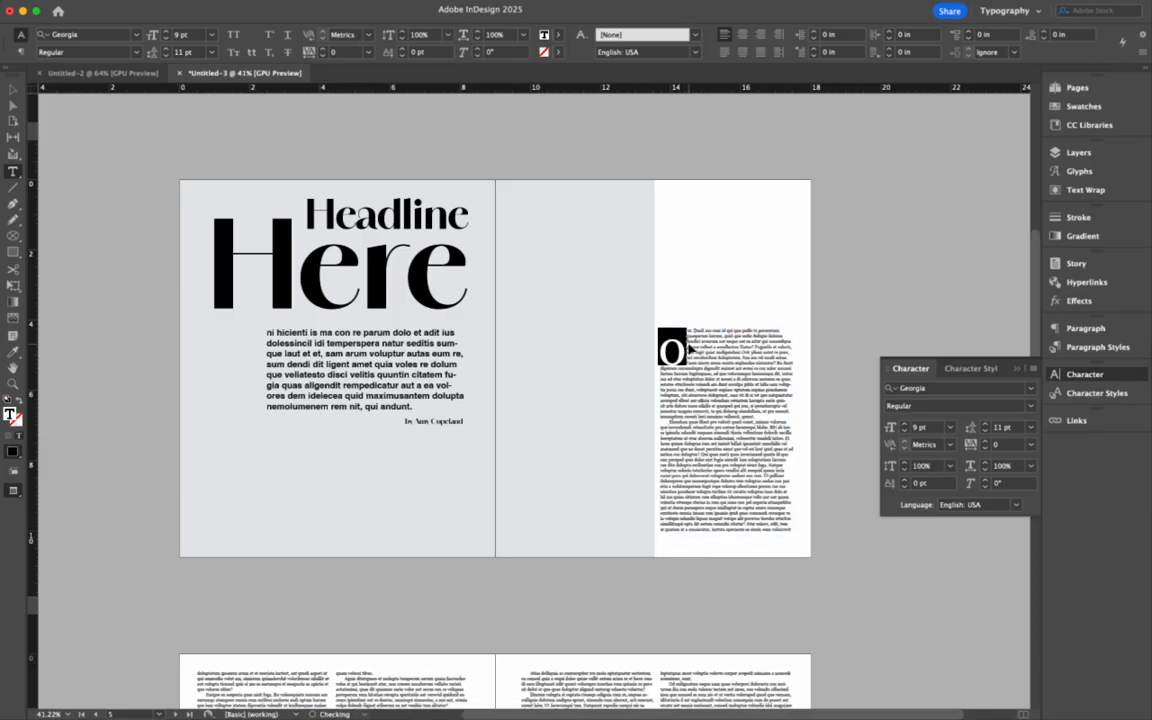
key("super+z")
key("super+shift+z")
key("super+shift+z")
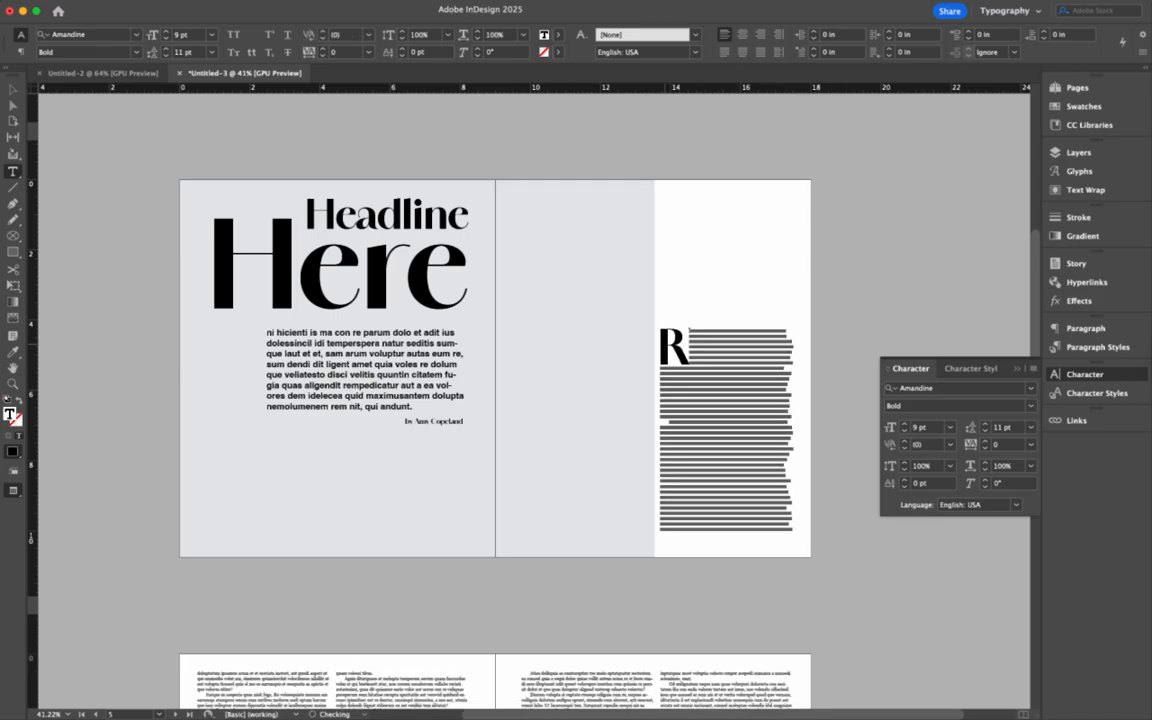
key("Escape")
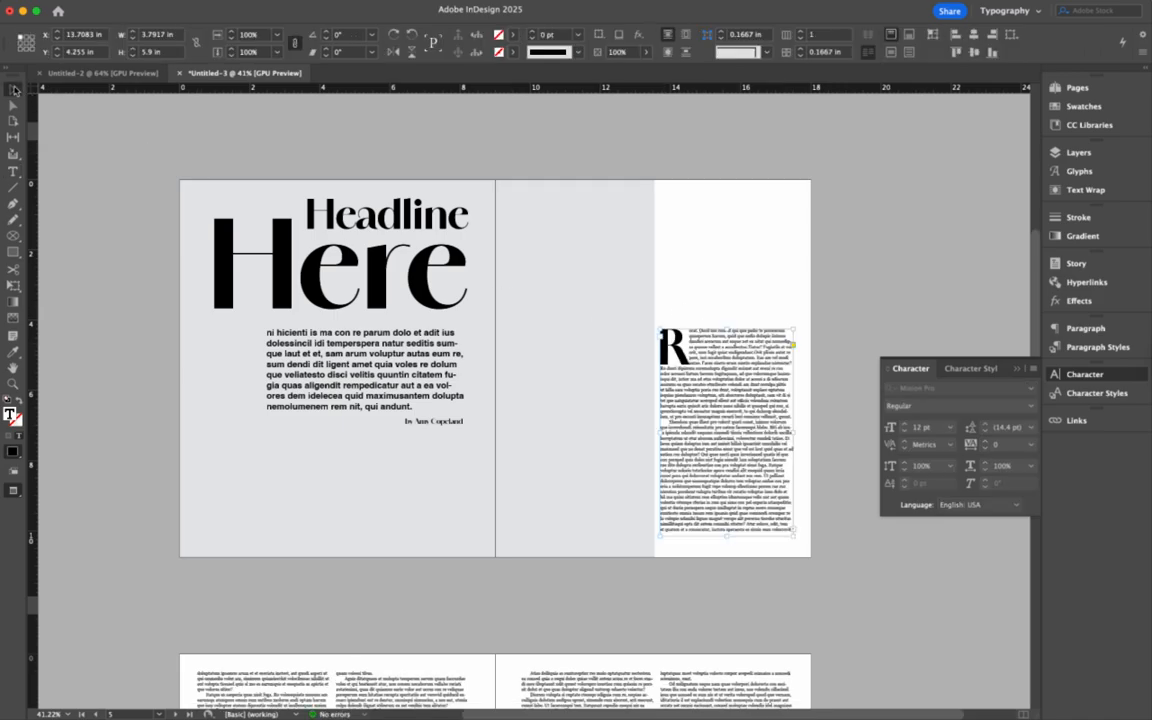
- Deselect the drop-cap frame and scroll to the next spread of two-column Georgia body pages
left_click(836, 316)
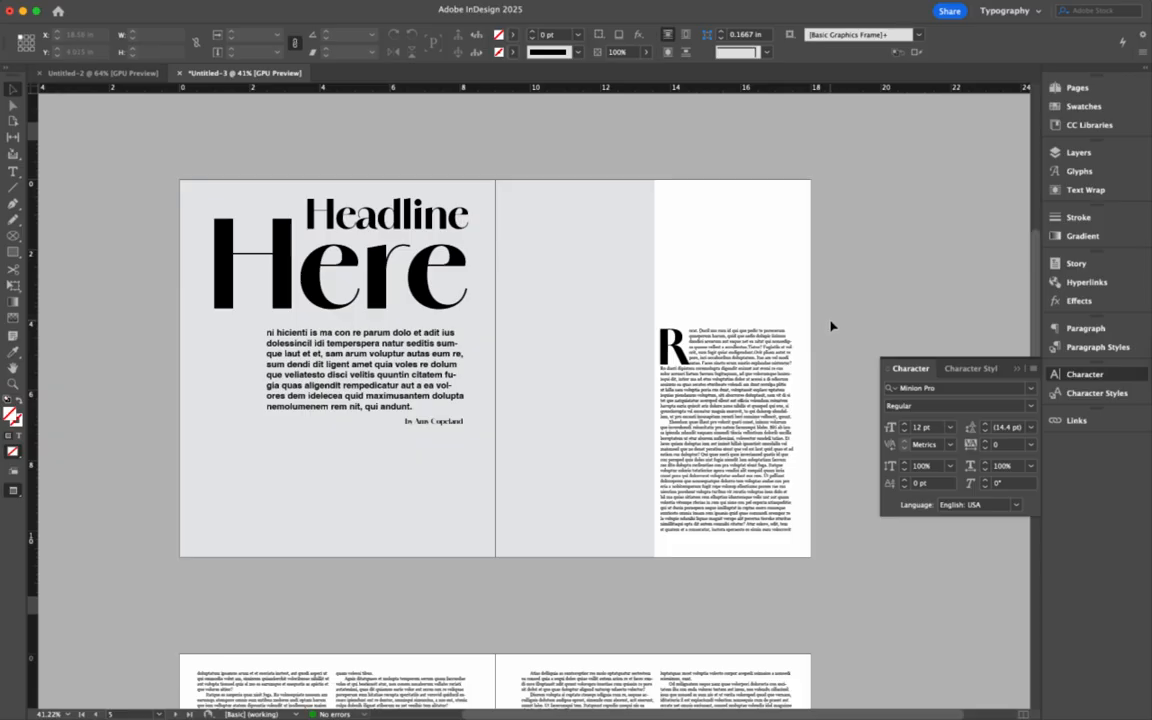
scroll(738, 411, "down", 6)
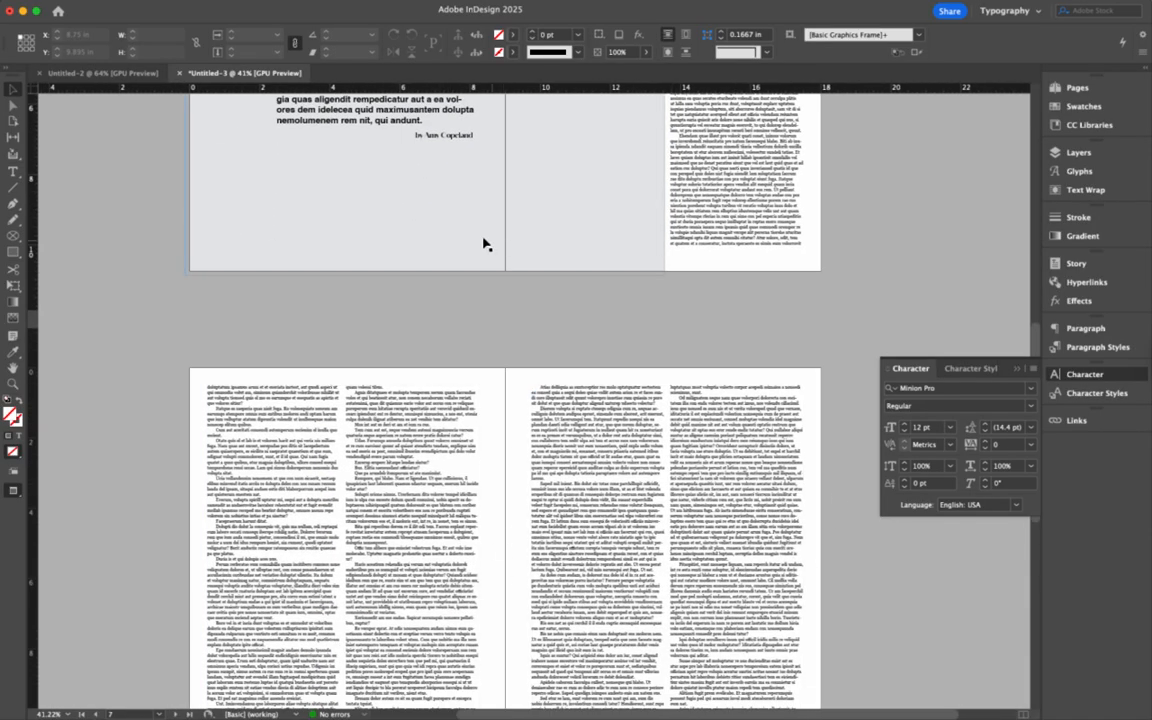
scroll(512, 236, "down", 4)
scroll(512, 236, "up", 5)
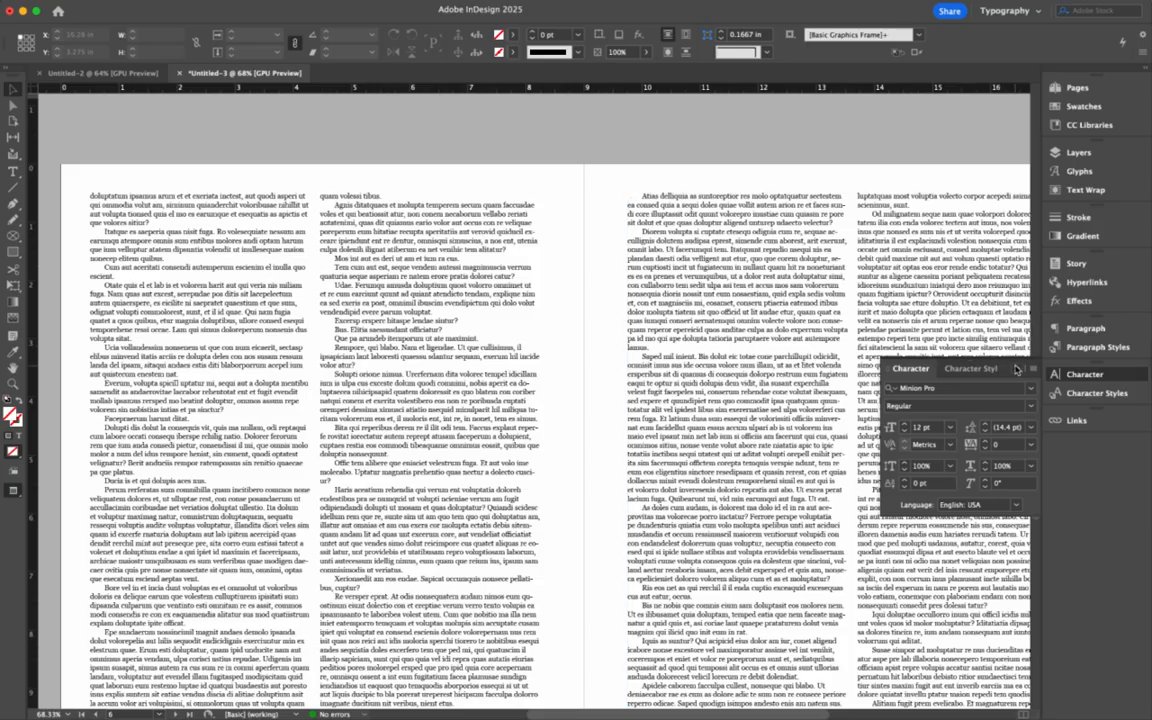
scroll(840, 369, "down", 2)
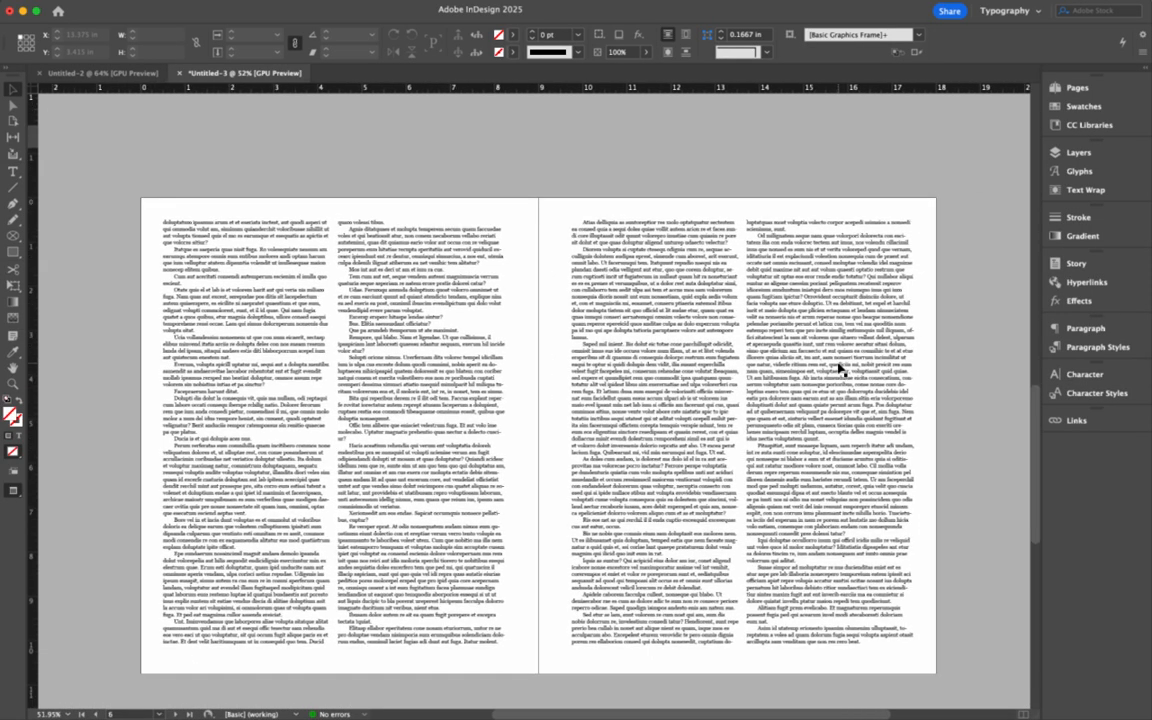
- Draw an empty 9.125 × 5.4722 in rectangle frame over the left page's top half, into the bleed
key("w")
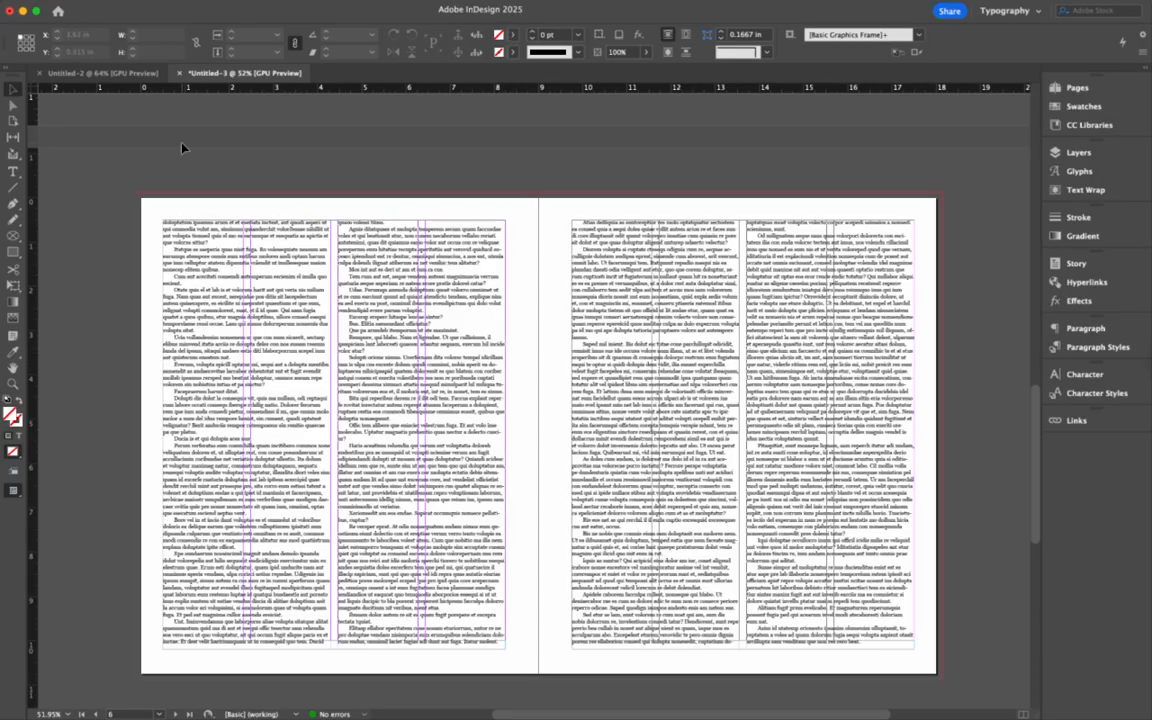
left_click(14, 254)
mouse_move(135, 192)
left_mouse_down()
mouse_move(424, 380)
mouse_move(539, 435)
left_mouse_up()
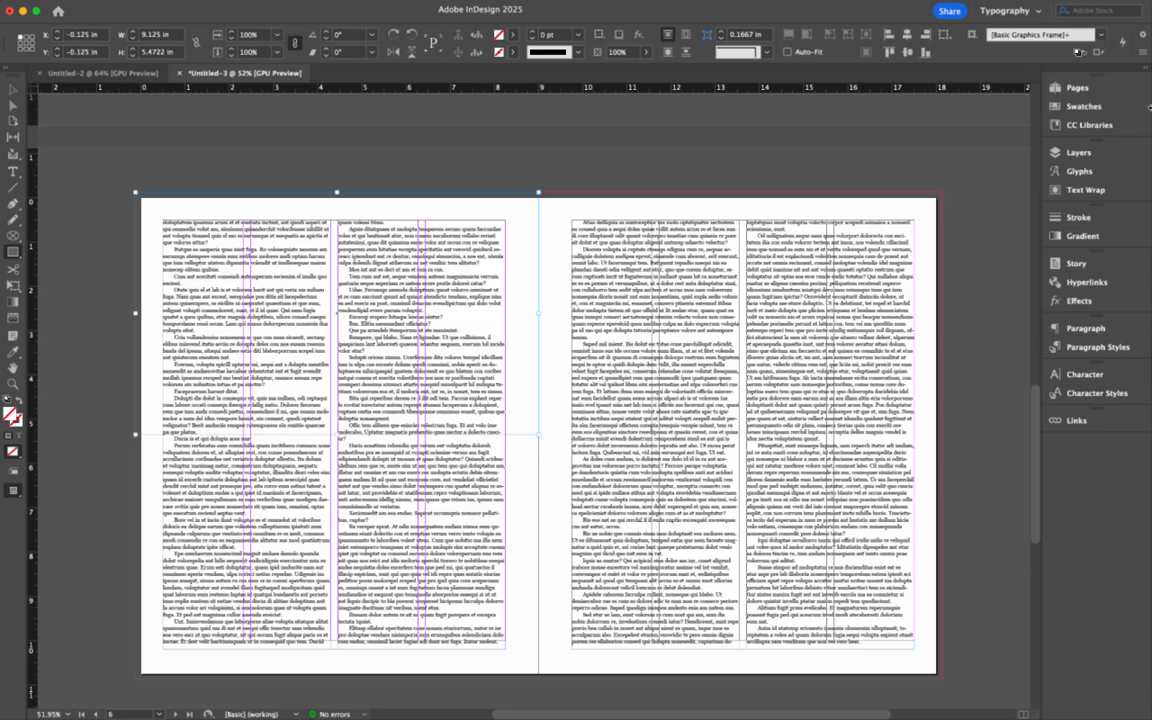
- Fill the top-half rectangle with Black at a 10% tint
left_click(1080, 106)
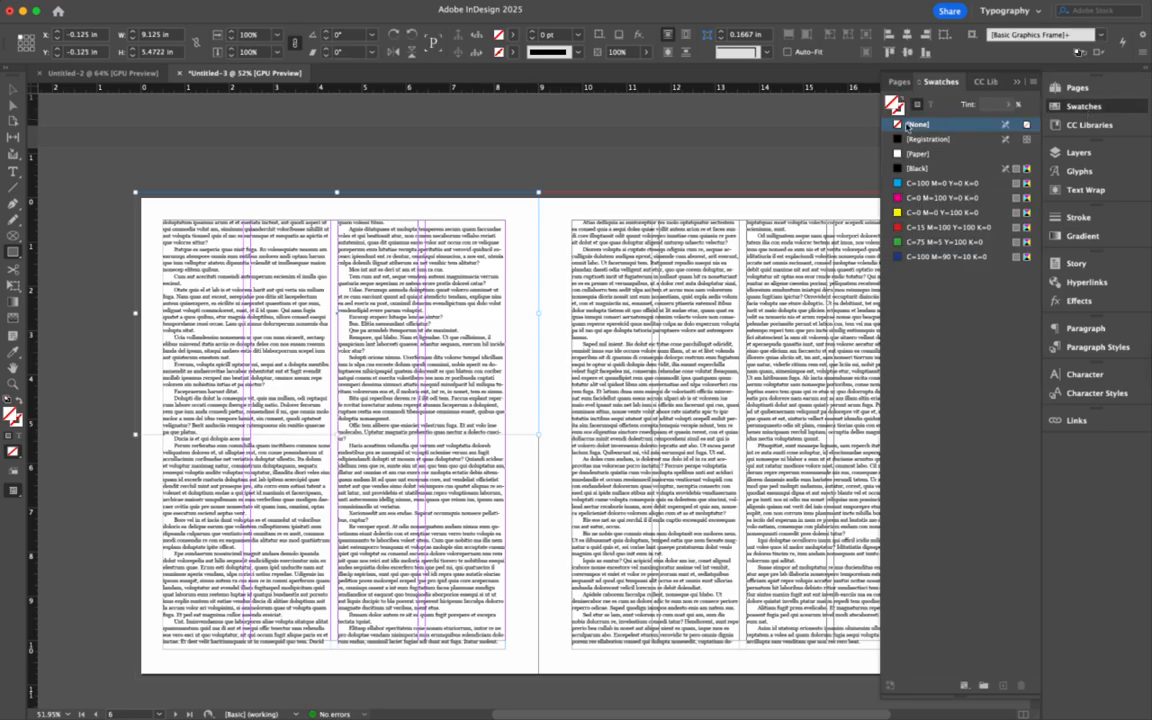
left_click(916, 168)
left_click(990, 105)
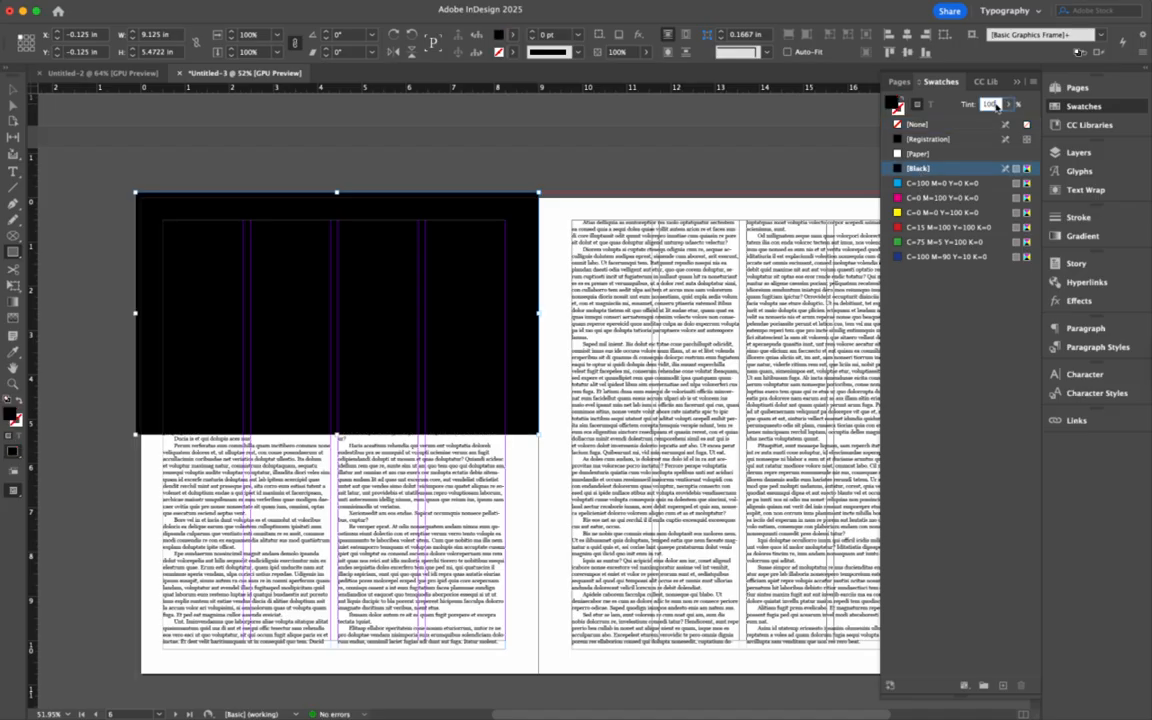
key("Return")
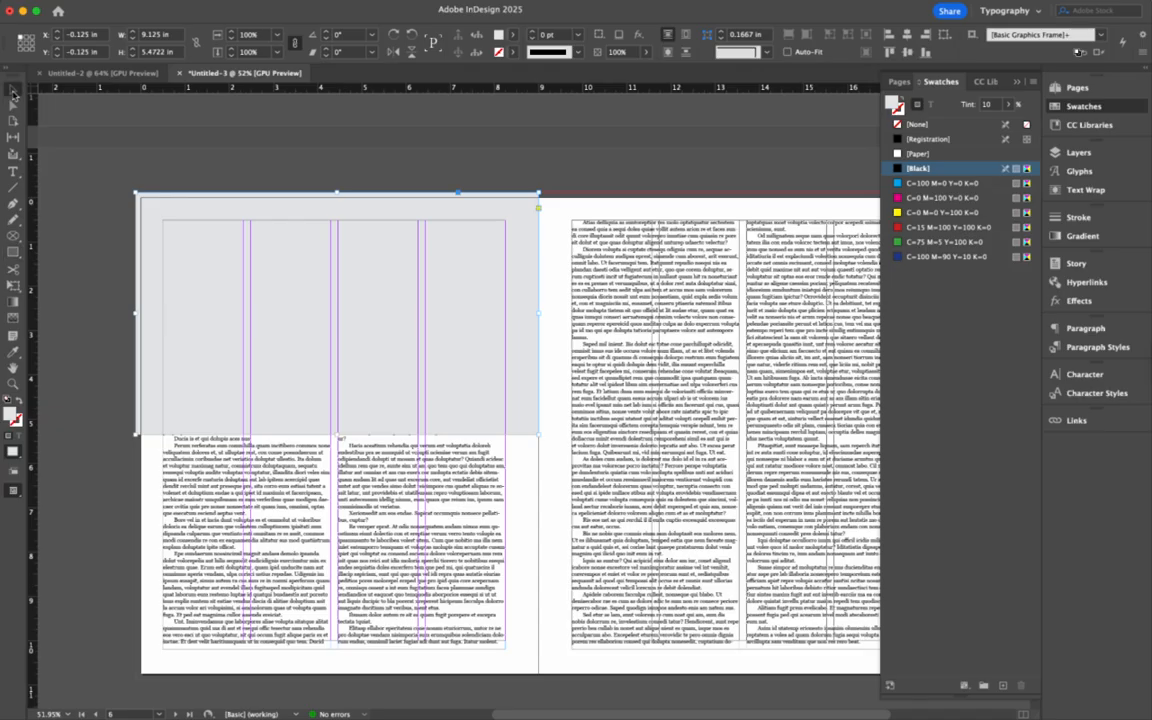
left_click(1092, 192)
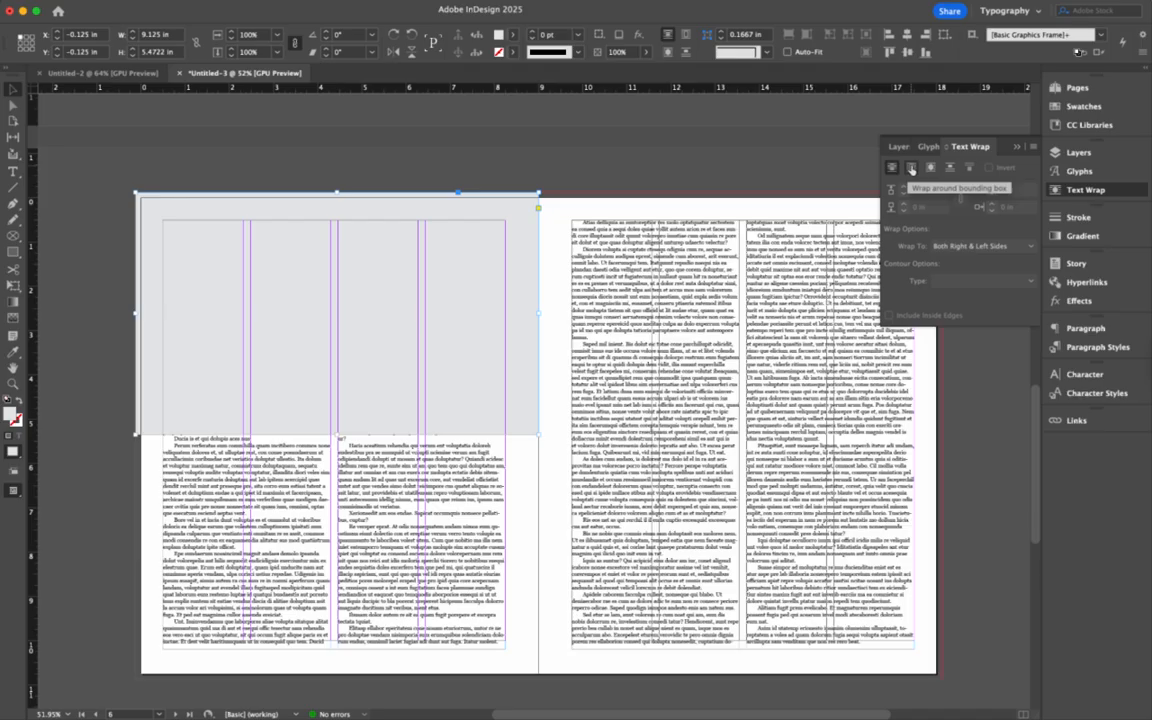
- Apply a bounding-box text wrap with 0.125 in offsets on all sides to the grey rectangle
left_click(910, 168)
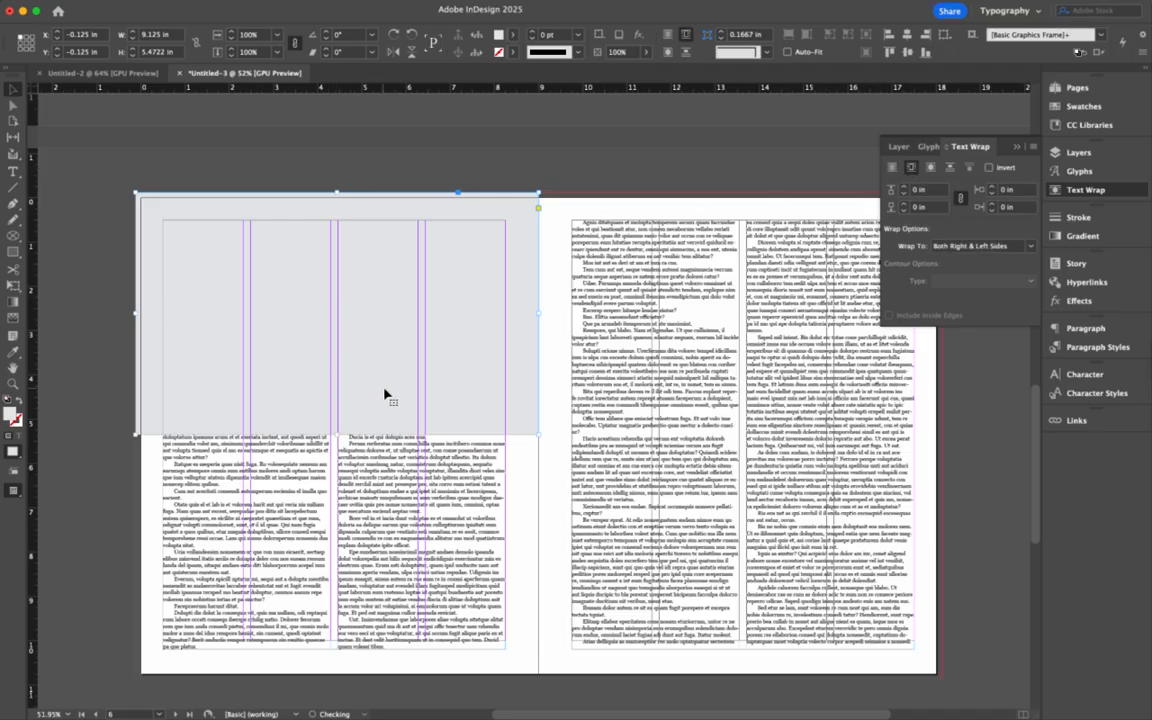
left_click(904, 187)
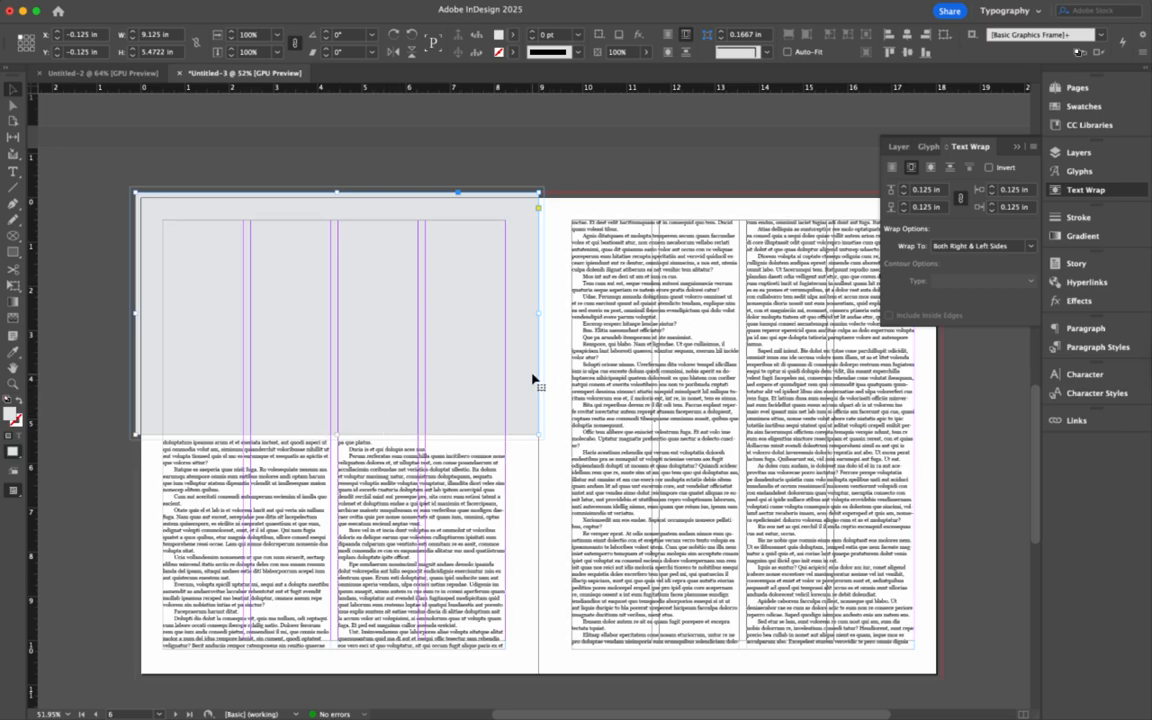
scroll(728, 435, "down", 10)
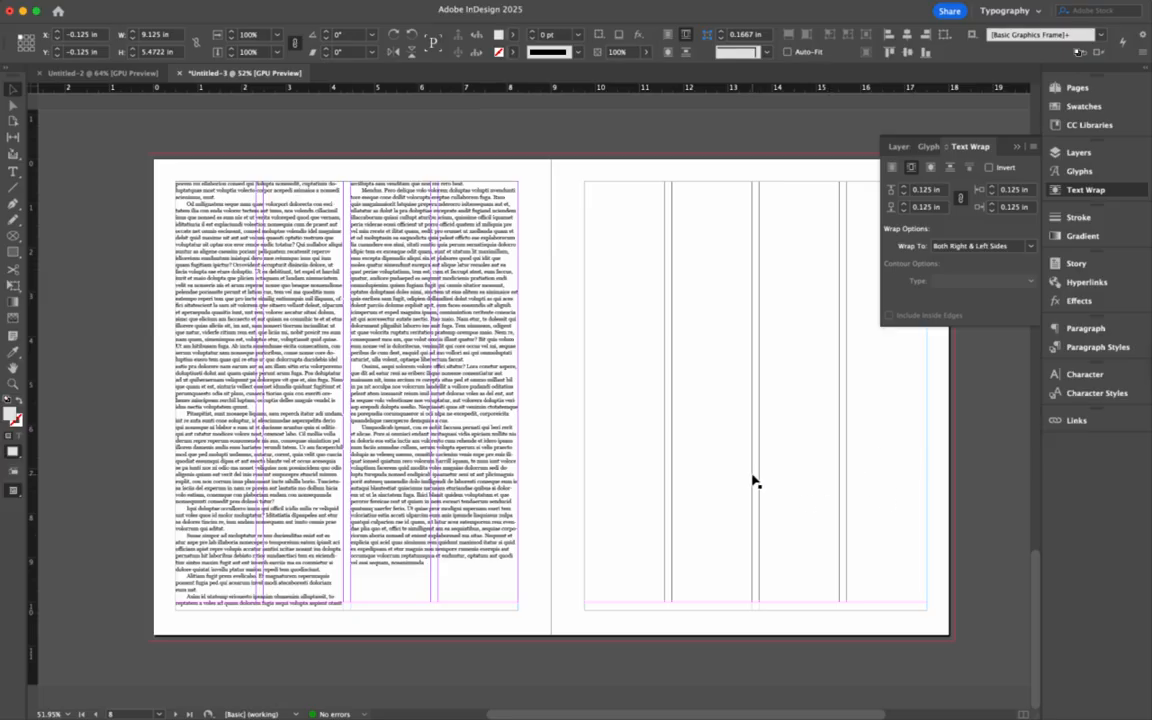
scroll(753, 481, "up", 10)
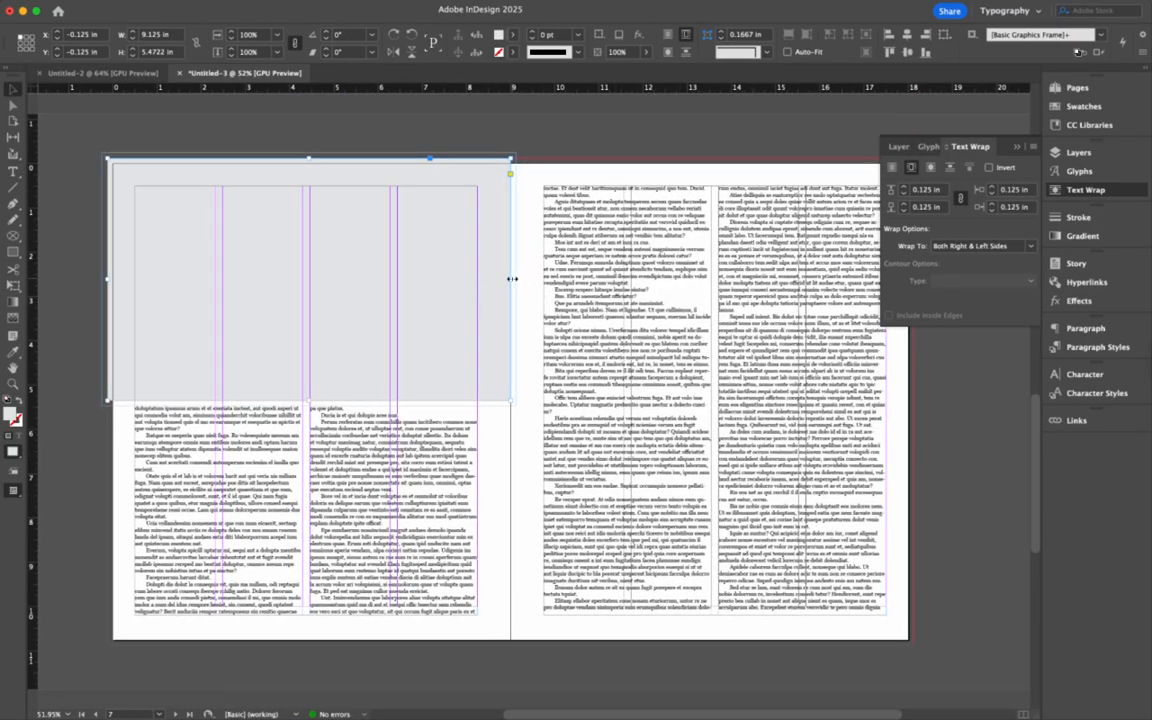
- Move a grey frame to the right page's lower right and narrow it from its left side
left_click_drag(512, 279, 912, 515)
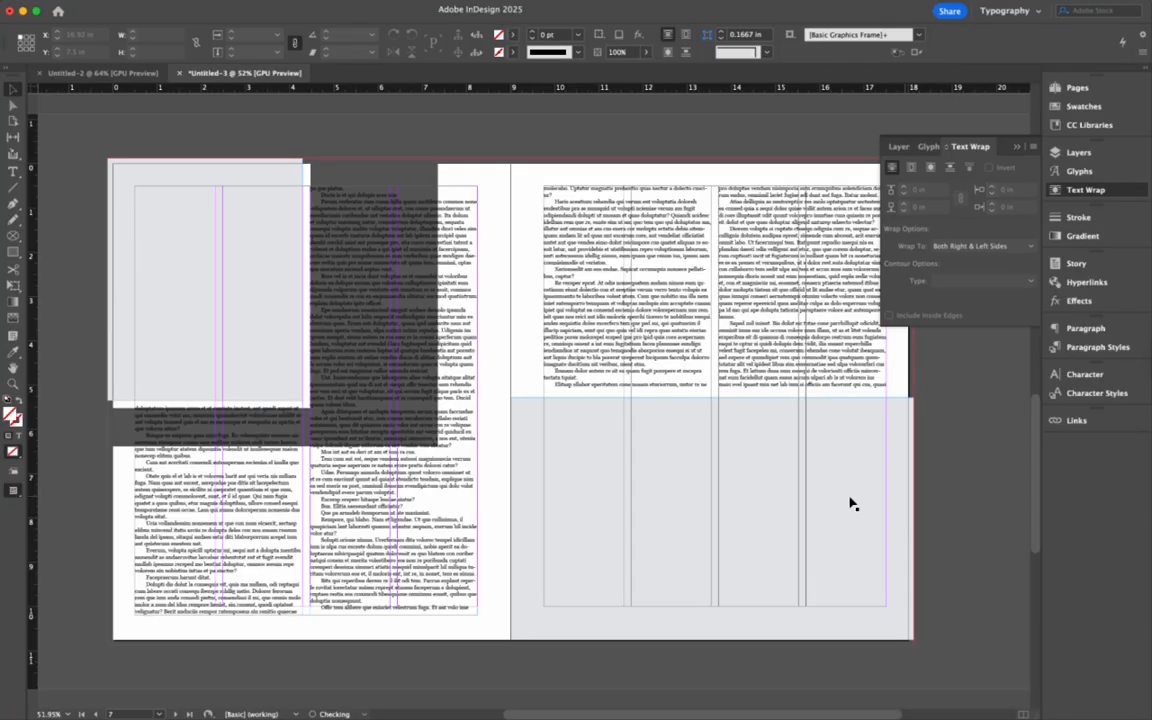
left_click(465, 419)
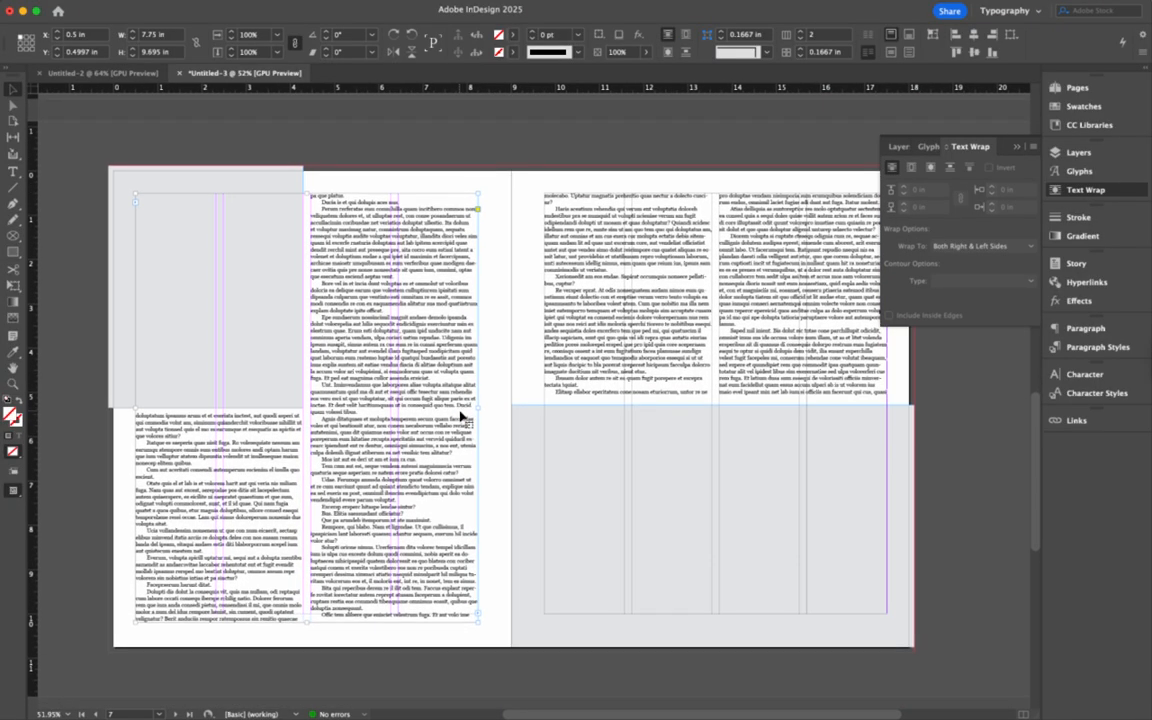
scroll(699, 519, "down", 6)
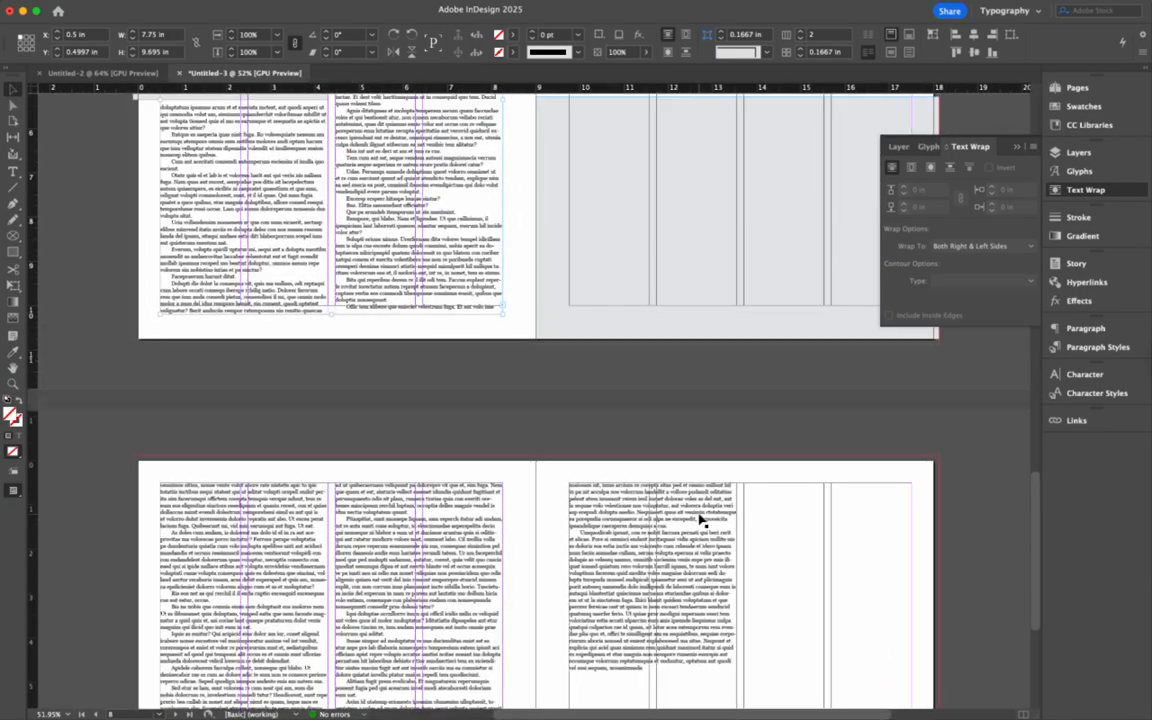
scroll(703, 521, "up", 5)
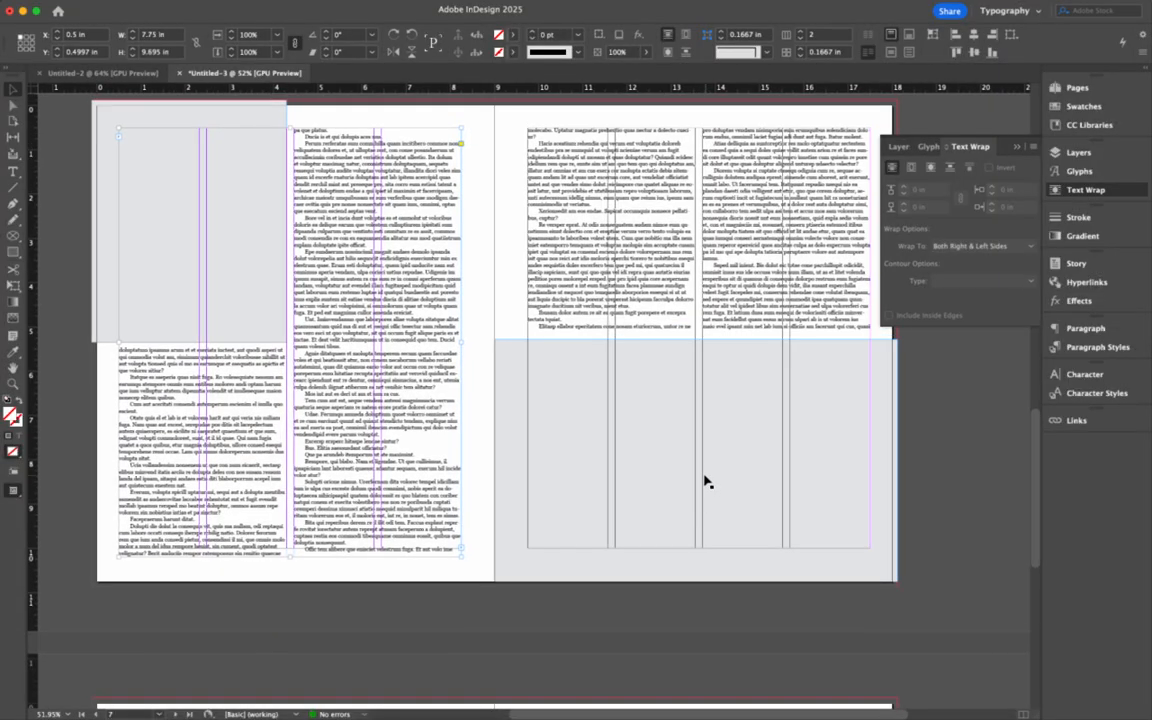
left_click(706, 481)
left_click_drag(493, 461, 615, 462)
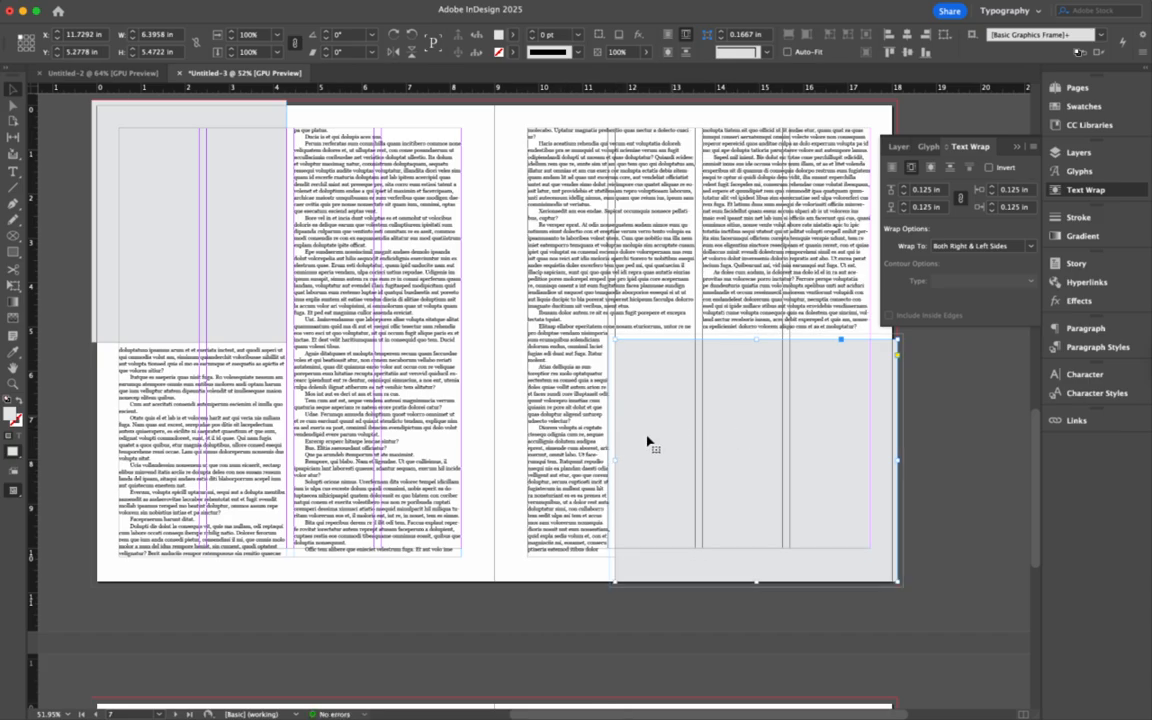
- Shorten the right-page text frame to about 4.7 in and narrow the grey frame to 4.4167 in
left_click(586, 437)
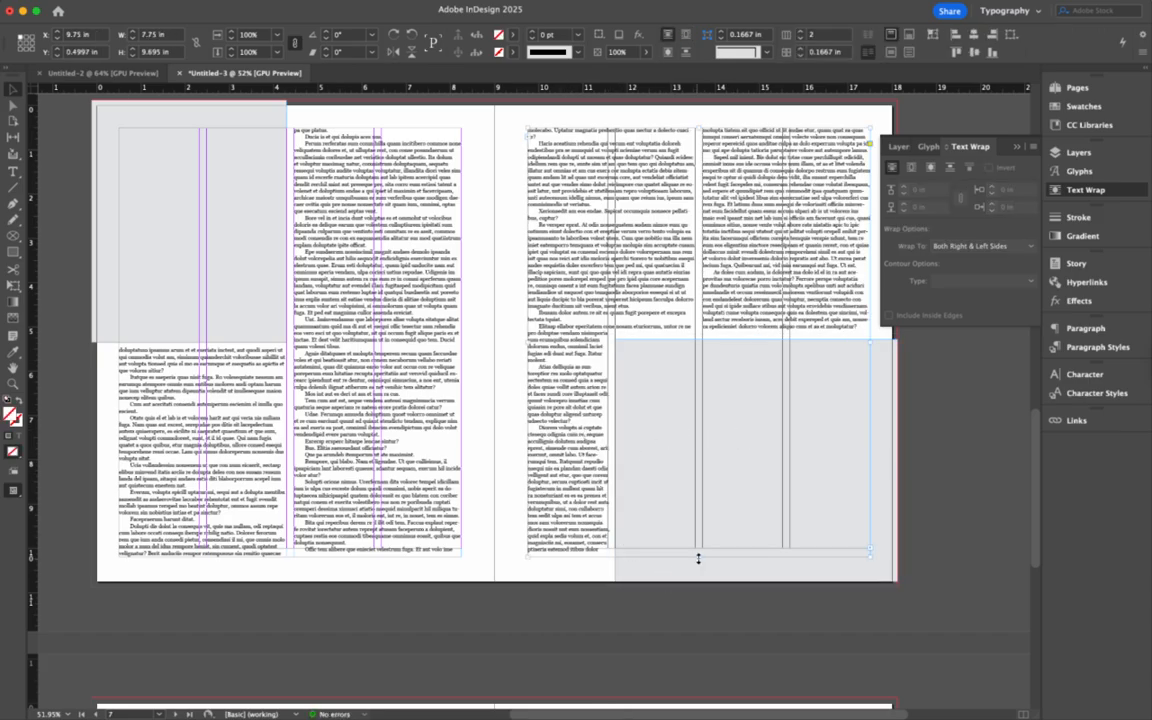
left_click_drag(699, 558, 689, 337)
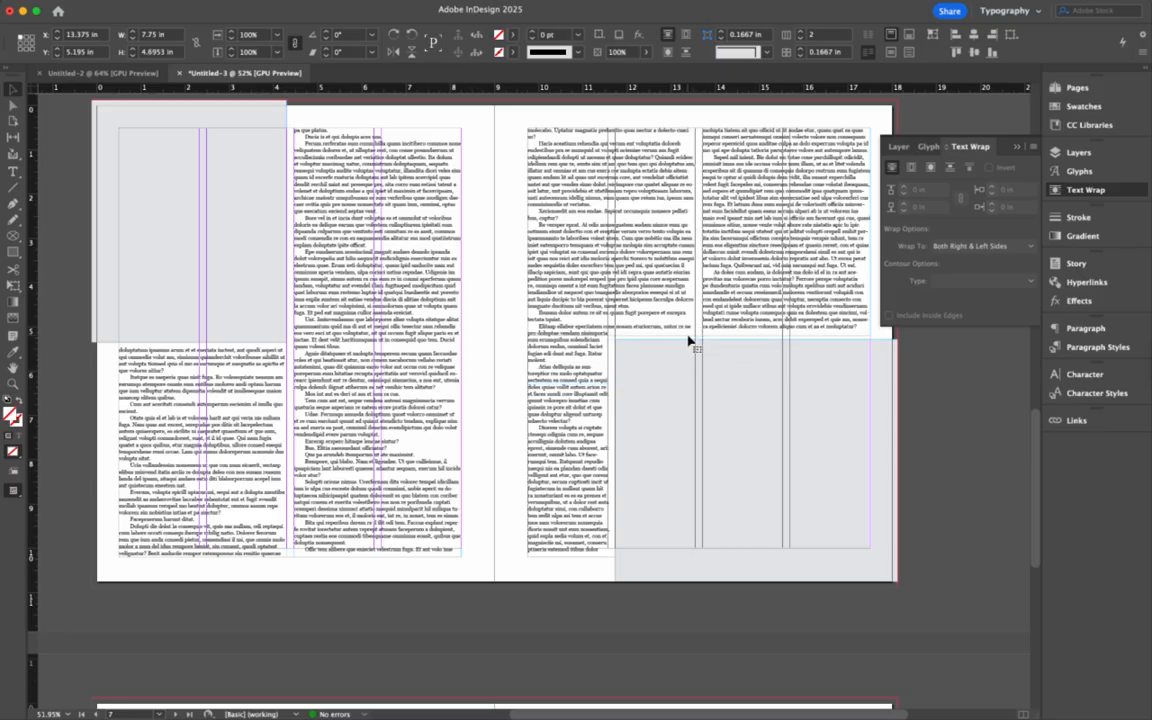
left_click(578, 442)
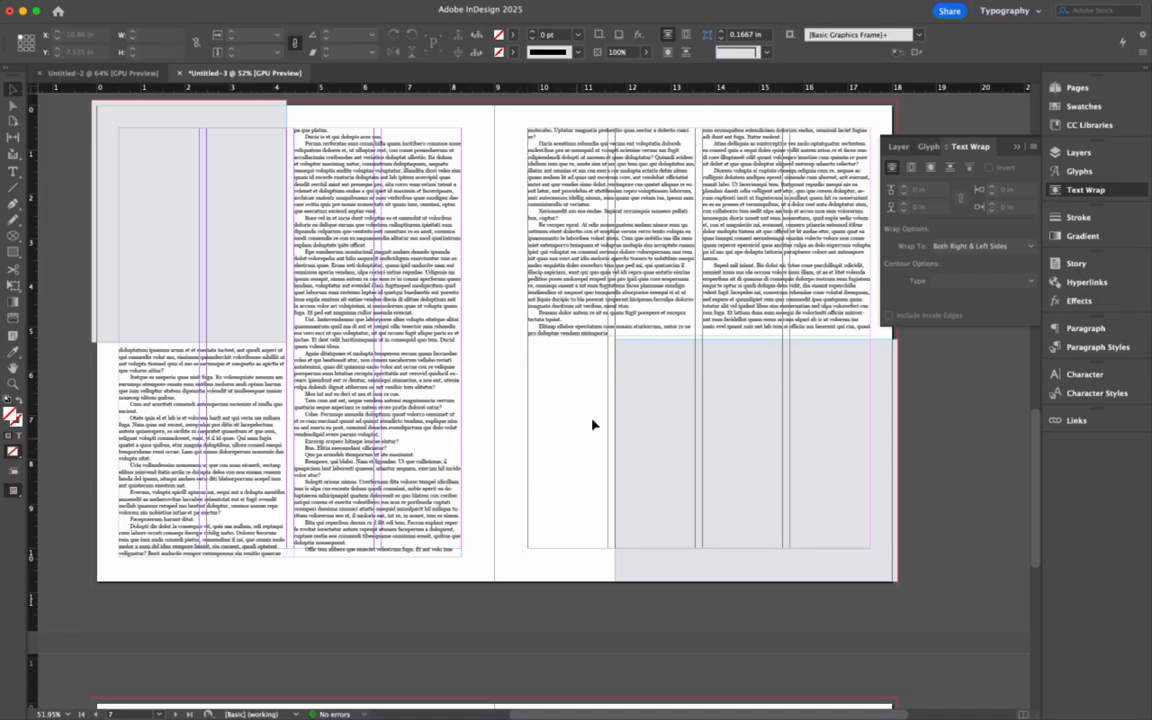
left_click(626, 465)
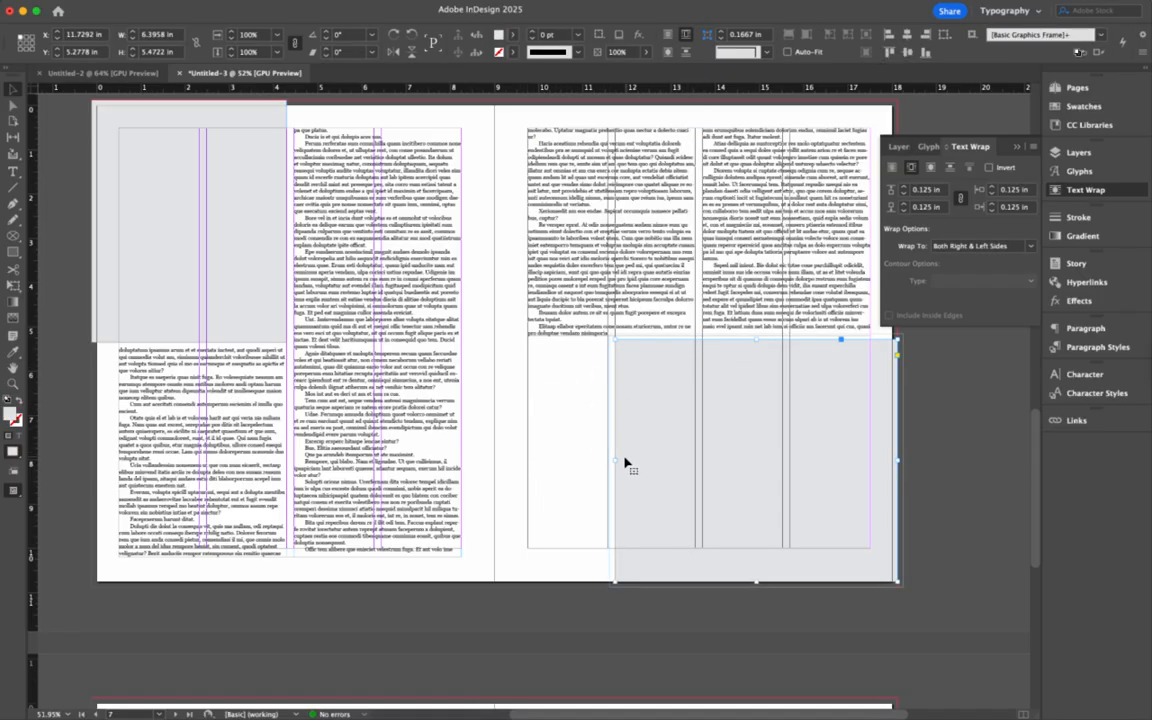
left_click_drag(616, 461, 703, 462)
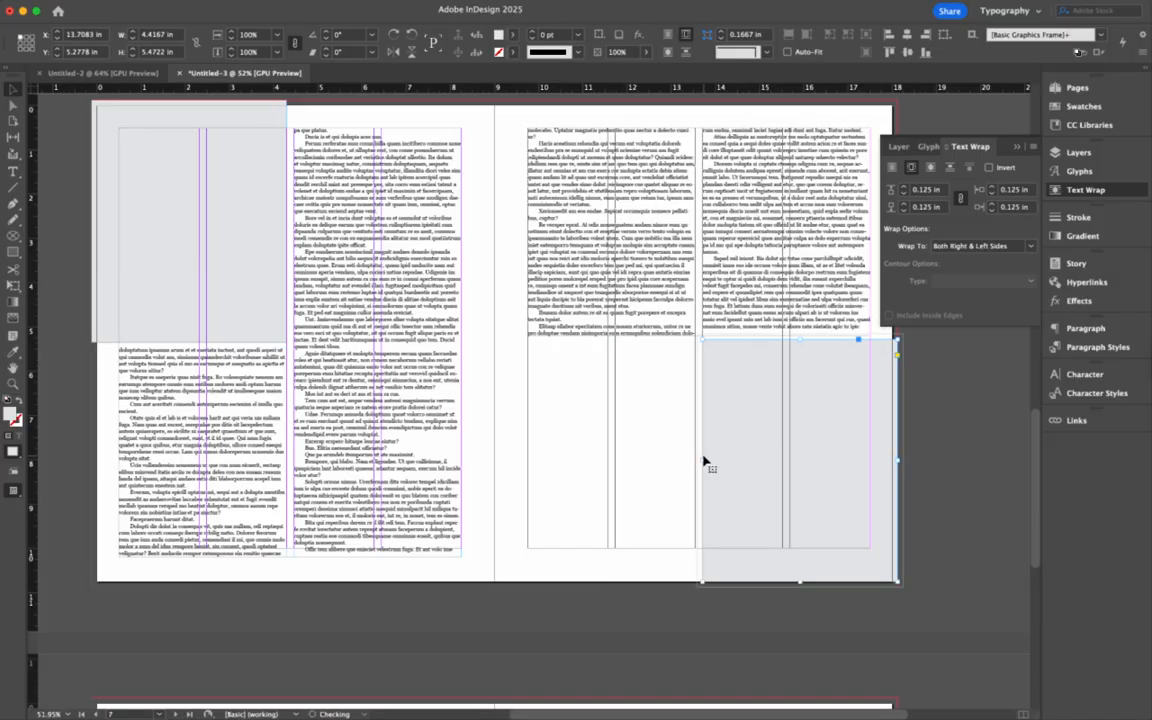
scroll(636, 404, "down", 10)
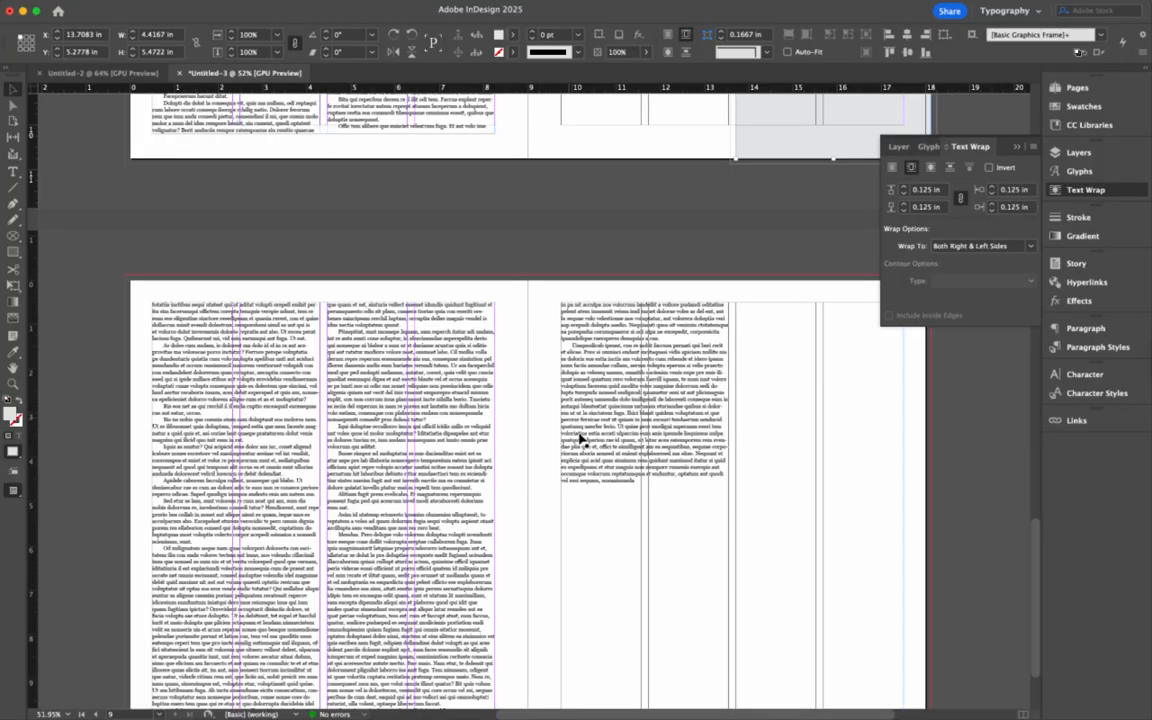
scroll(547, 407, "up", 13)
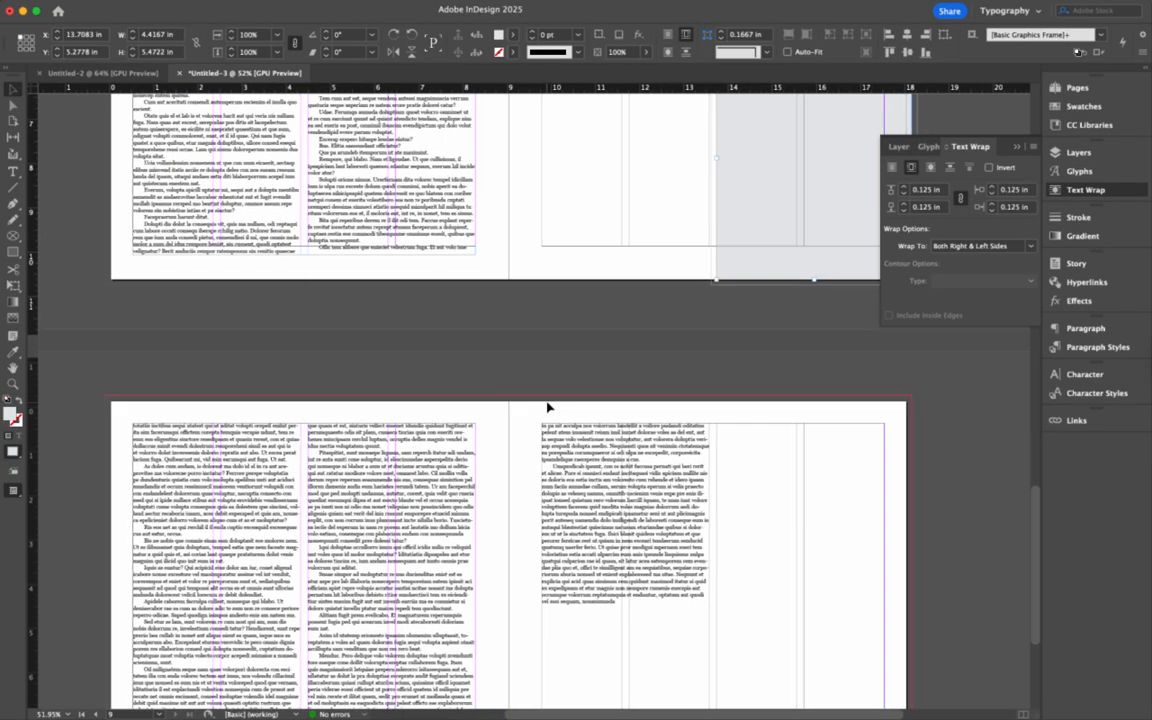
- Stretch the grey frame at the top of the left page across the page
scroll(450, 435, "down", 1)
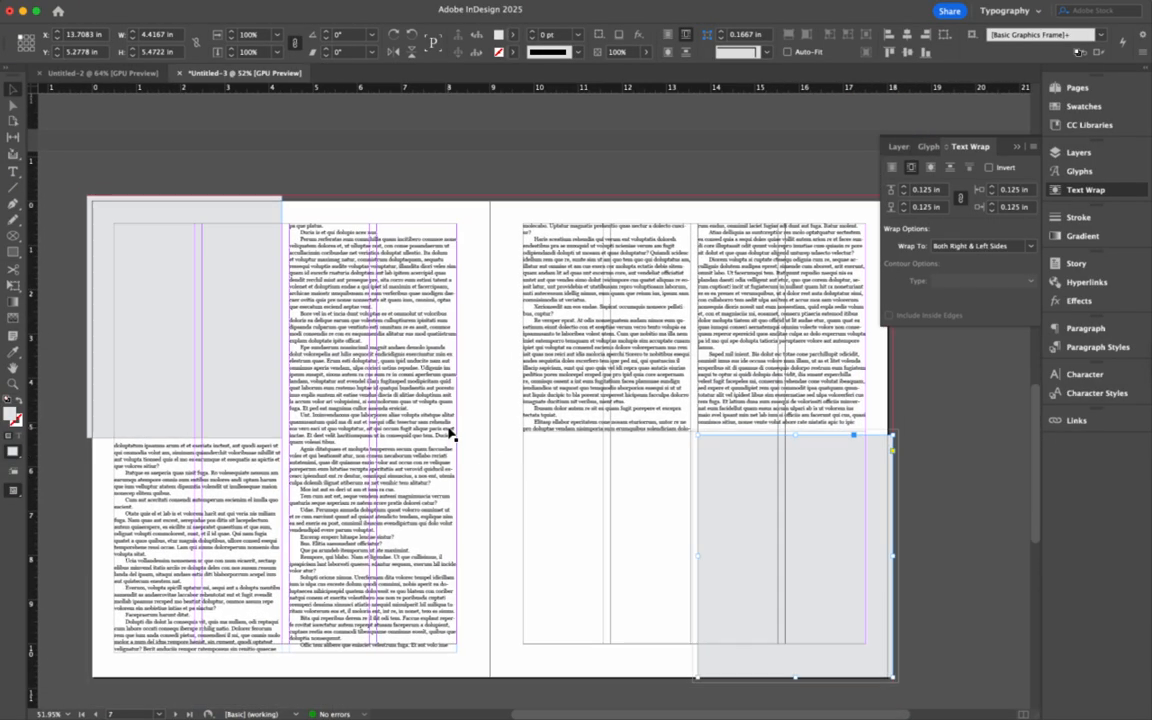
left_click(272, 350)
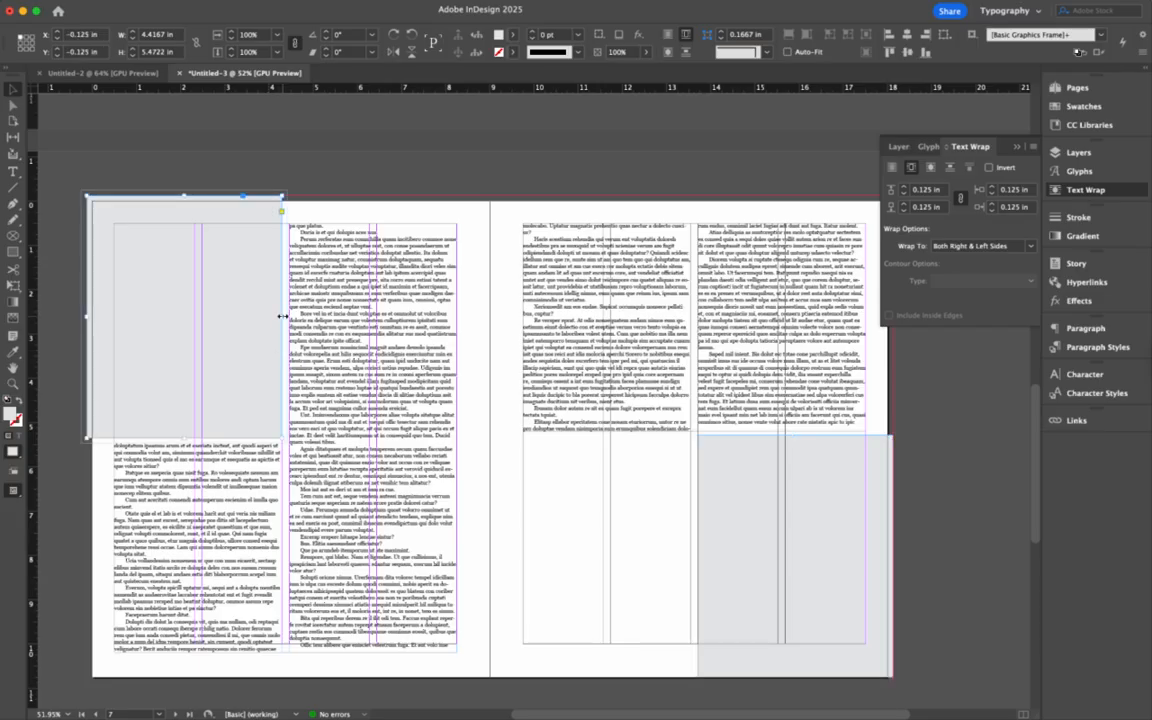
left_click_drag(283, 316, 490, 315)
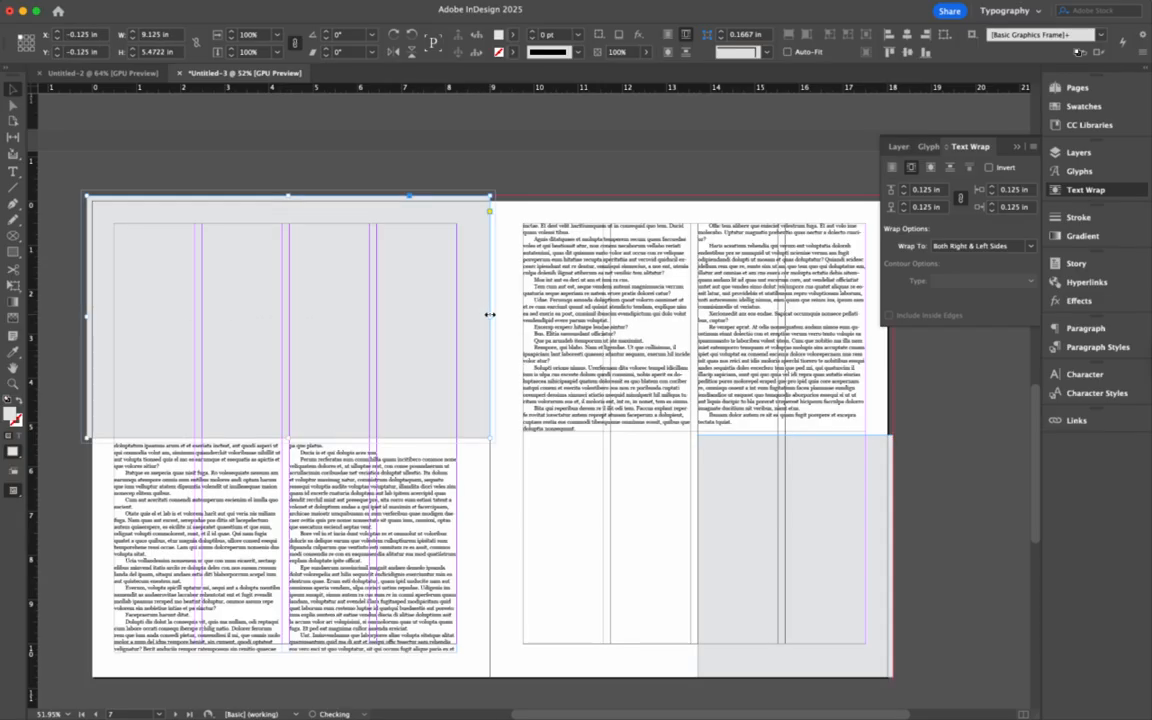
scroll(668, 442, "down", 10)
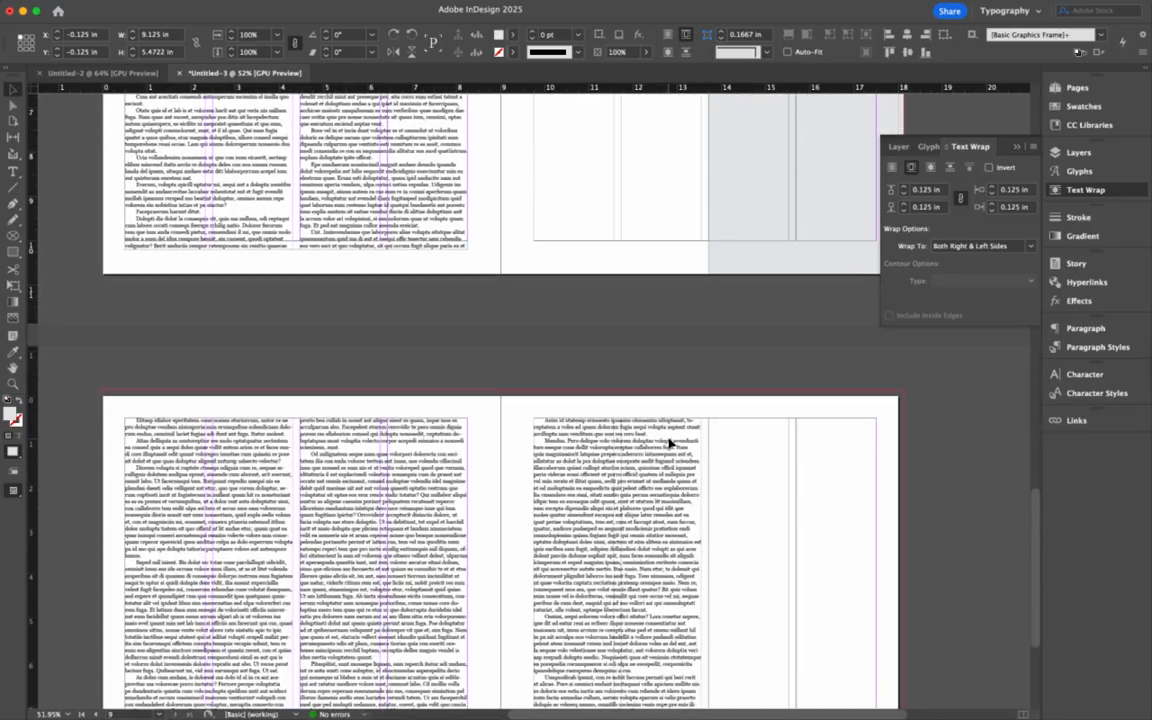
scroll(466, 519, "down", 3)
scroll(466, 519, "up", 5)
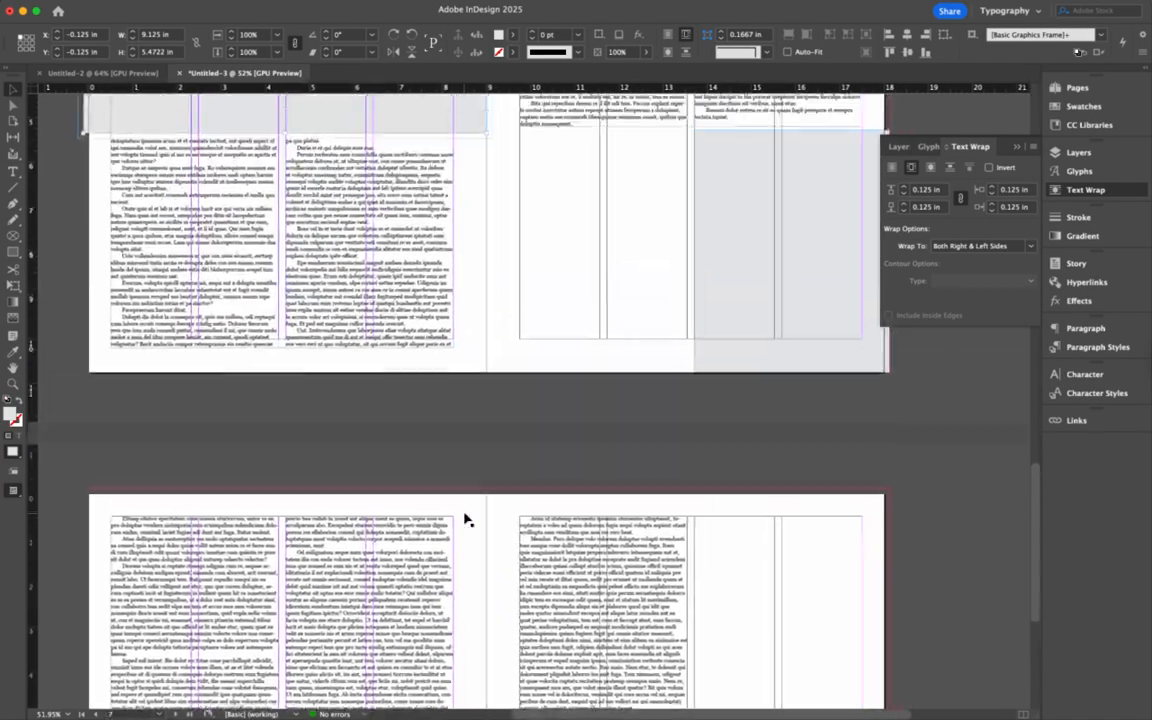
- Copy the right-page grey frame to the next spread's top-left corner and make it slightly narrower
left_click(748, 324)
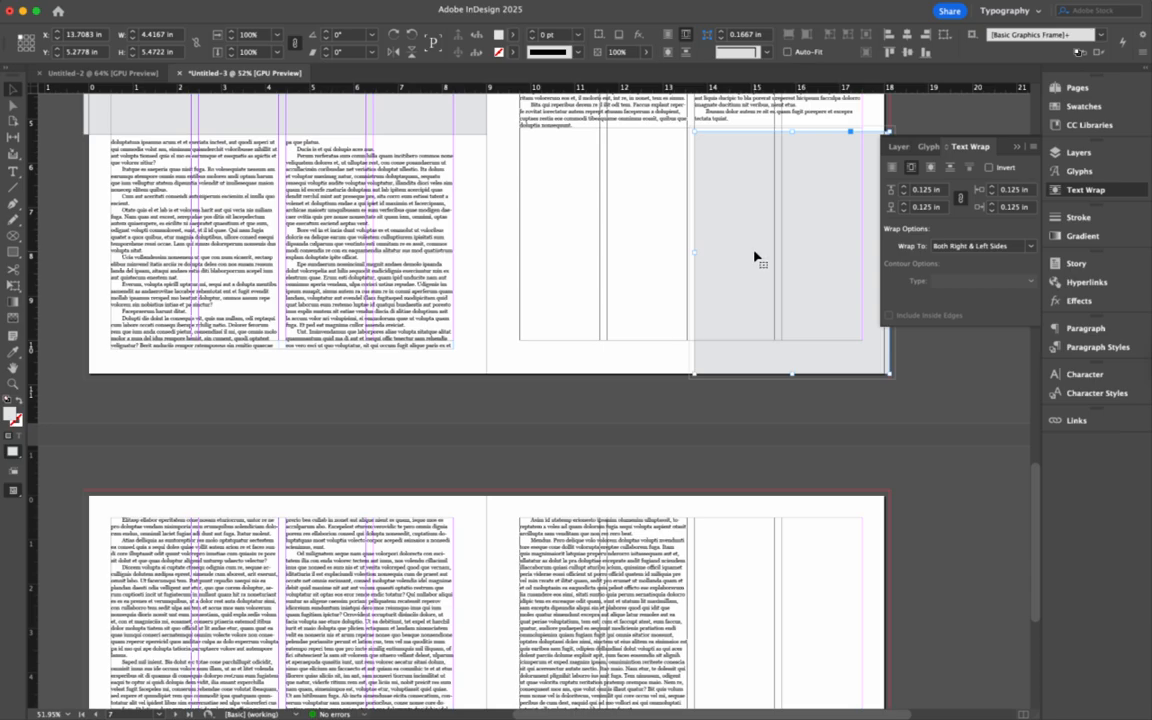
left_click_drag(754, 257, 346, 623)
scroll(346, 623, "down", 5)
left_click_drag(378, 337, 226, 399)
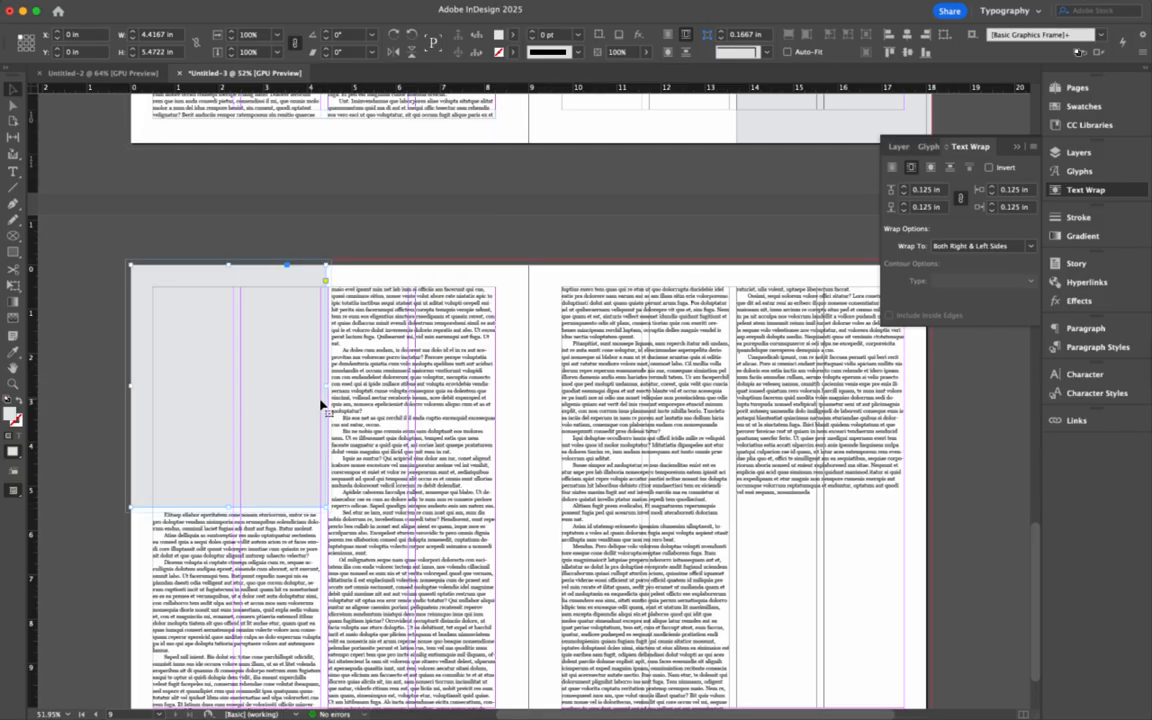
left_click_drag(323, 386, 409, 386)
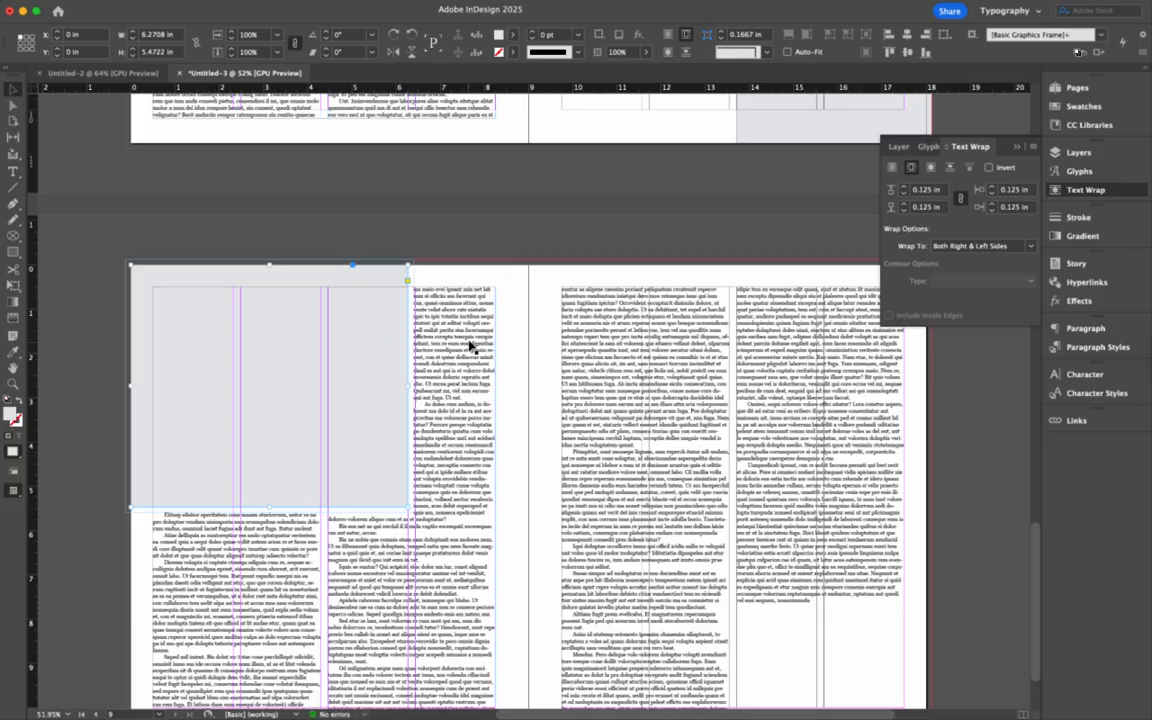
scroll(470, 365, "down", 2)
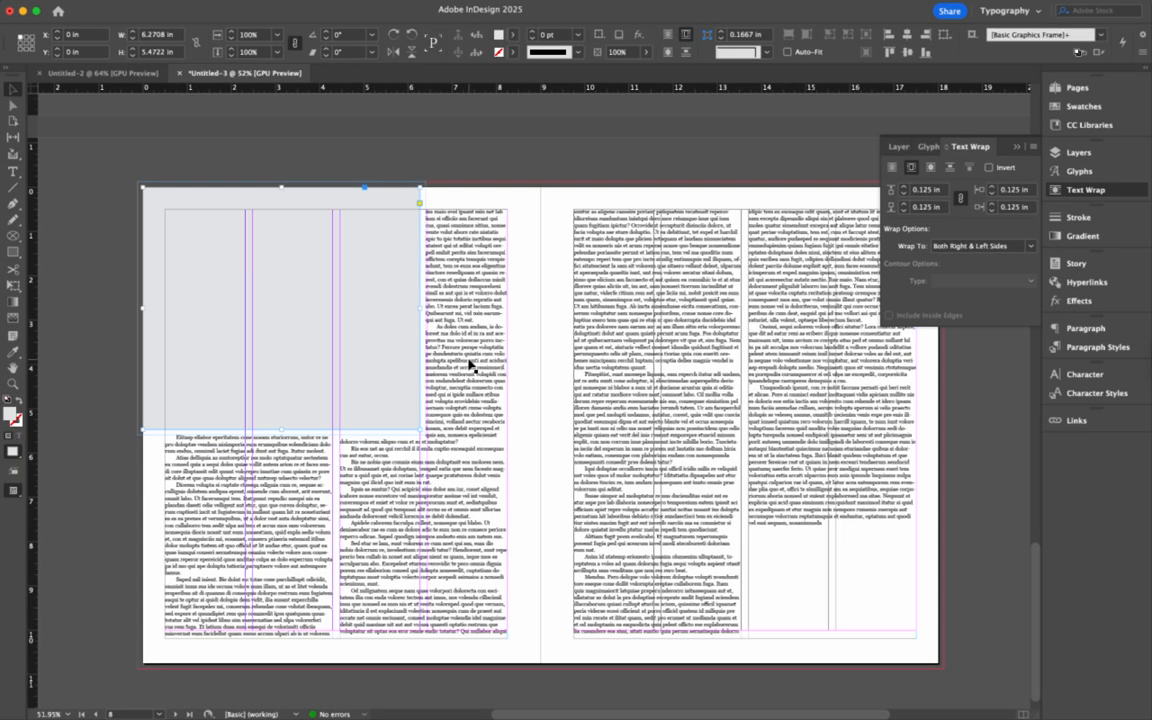
left_click(464, 273)
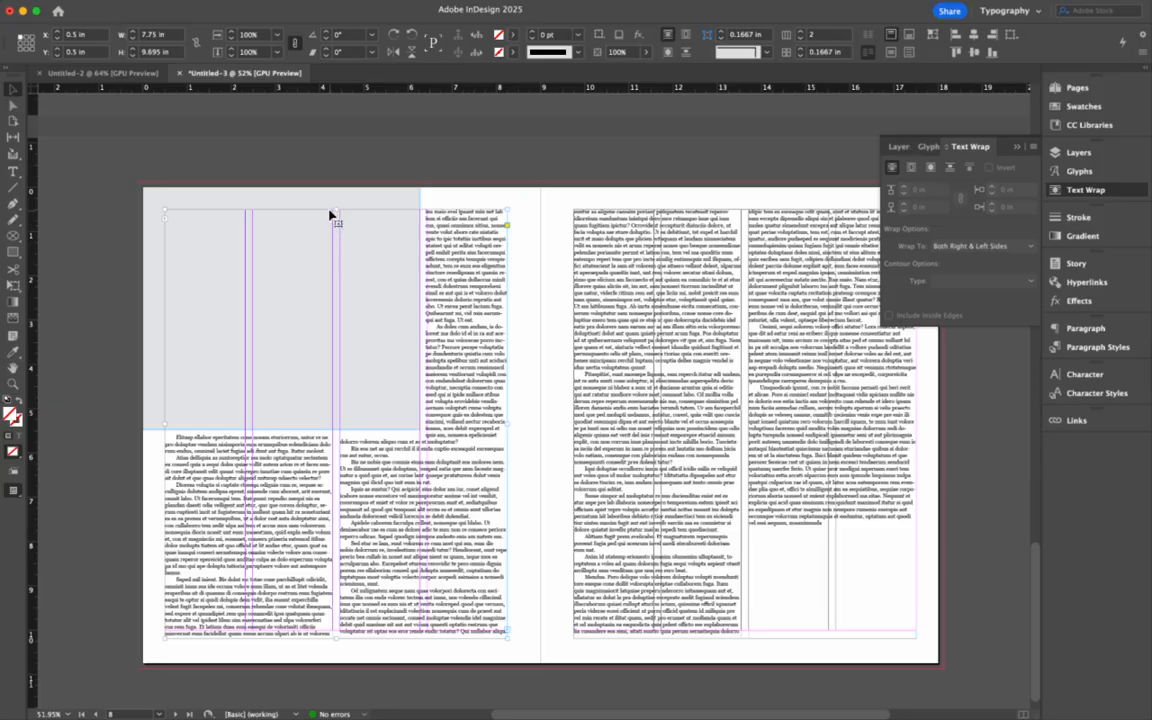
- Lower the left-page text frame's top so the body text starts below the grey block
left_click_drag(337, 210, 358, 438)
left_click(558, 458)
scroll(607, 505, "down", 1)
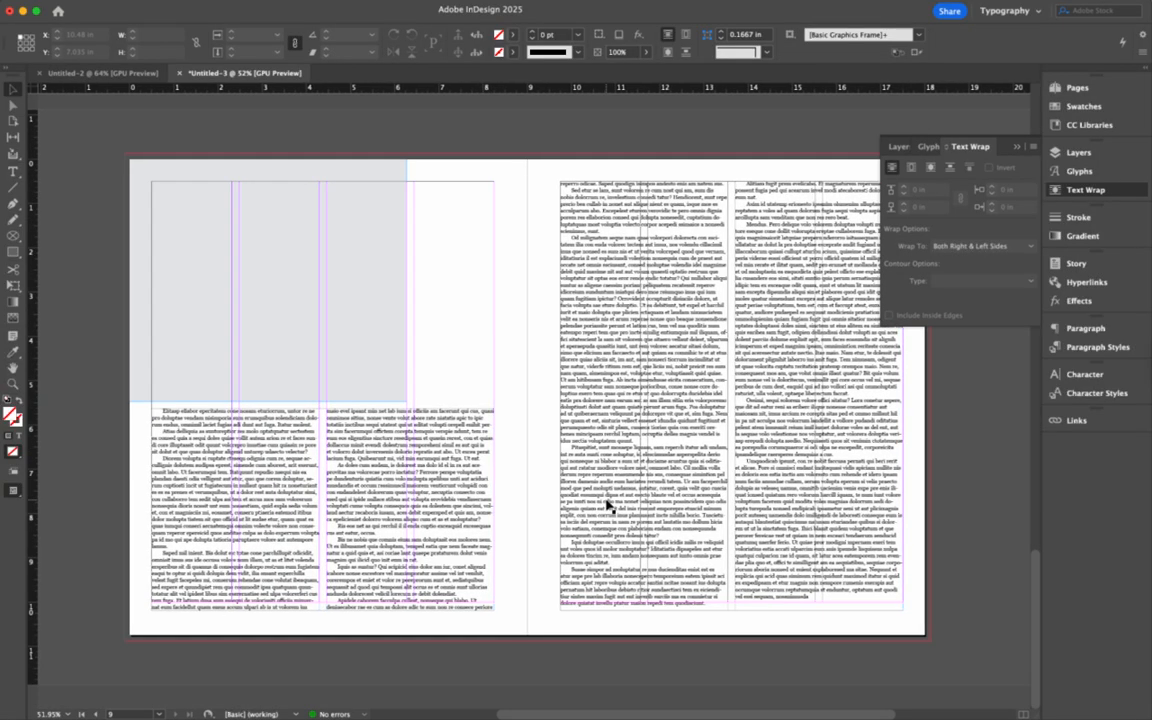
scroll(607, 505, "up", 10)
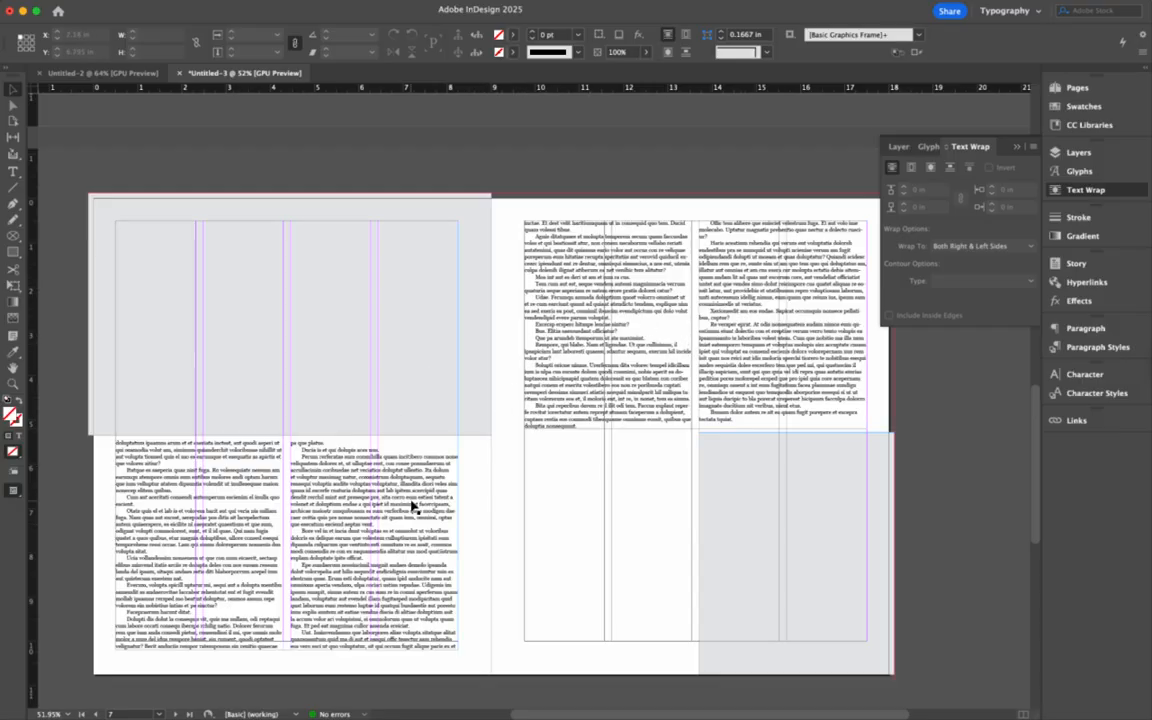
- Scroll back to bring the Headline Here opening spread into view
scroll(484, 474, "down", 3)
scroll(483, 474, "down", 3)
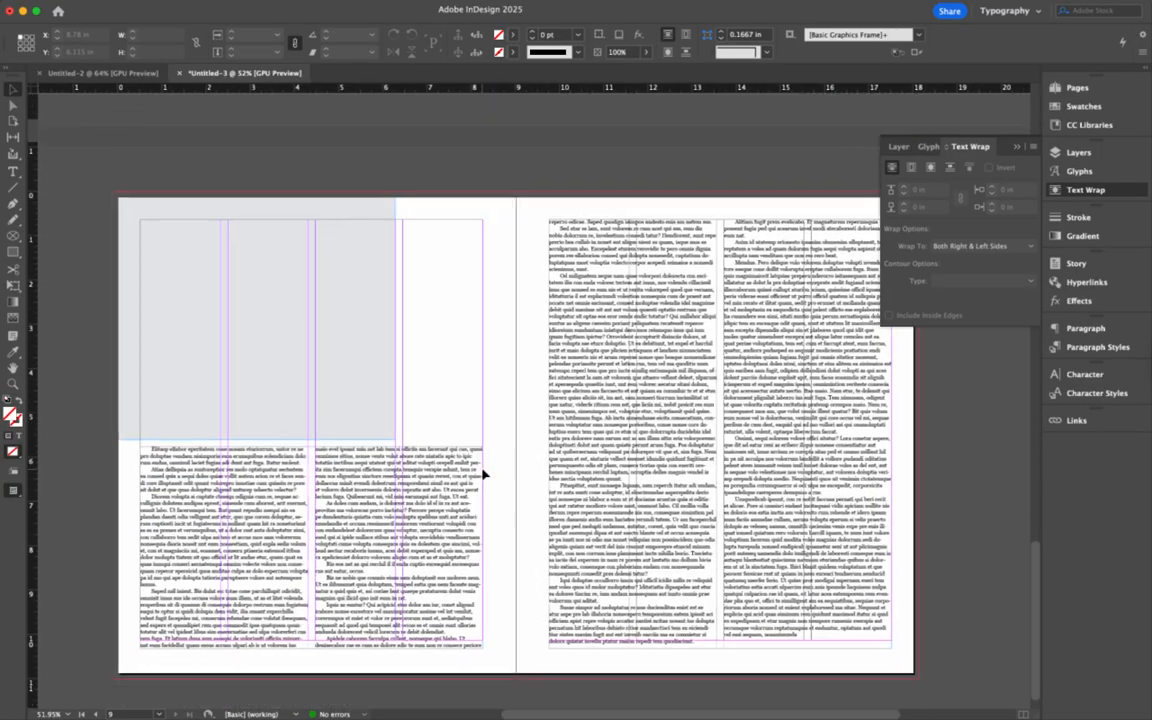
scroll(483, 471, "up", 3)
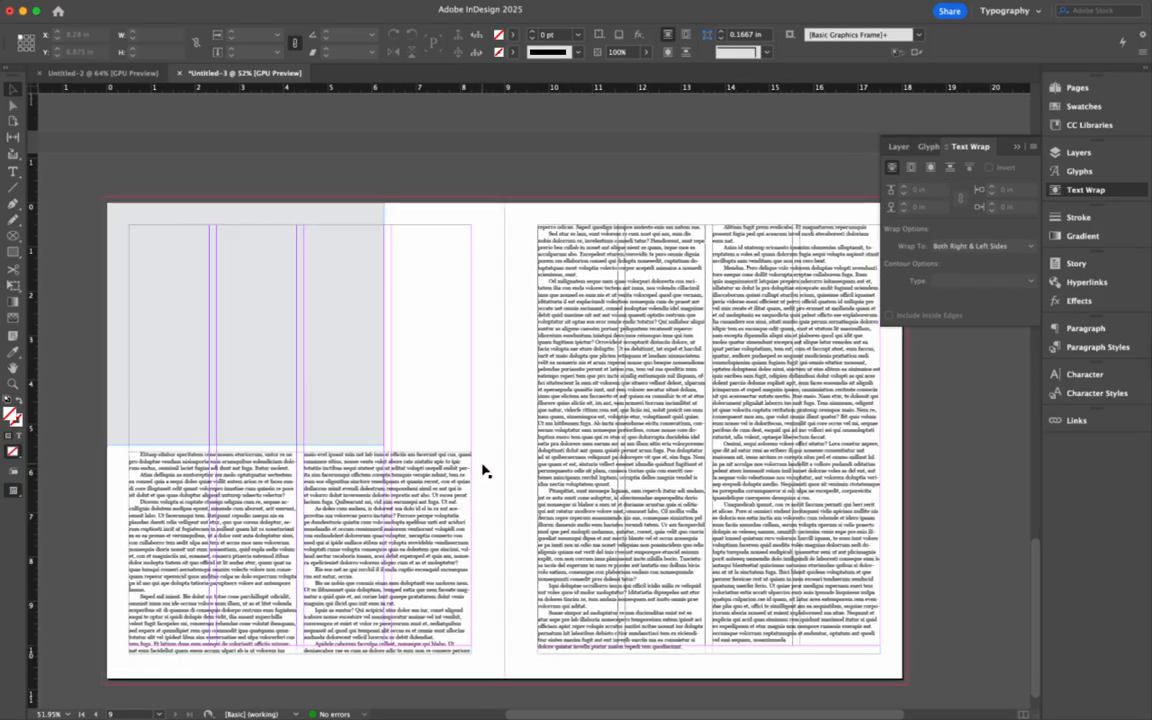
scroll(483, 471, "down", 3)
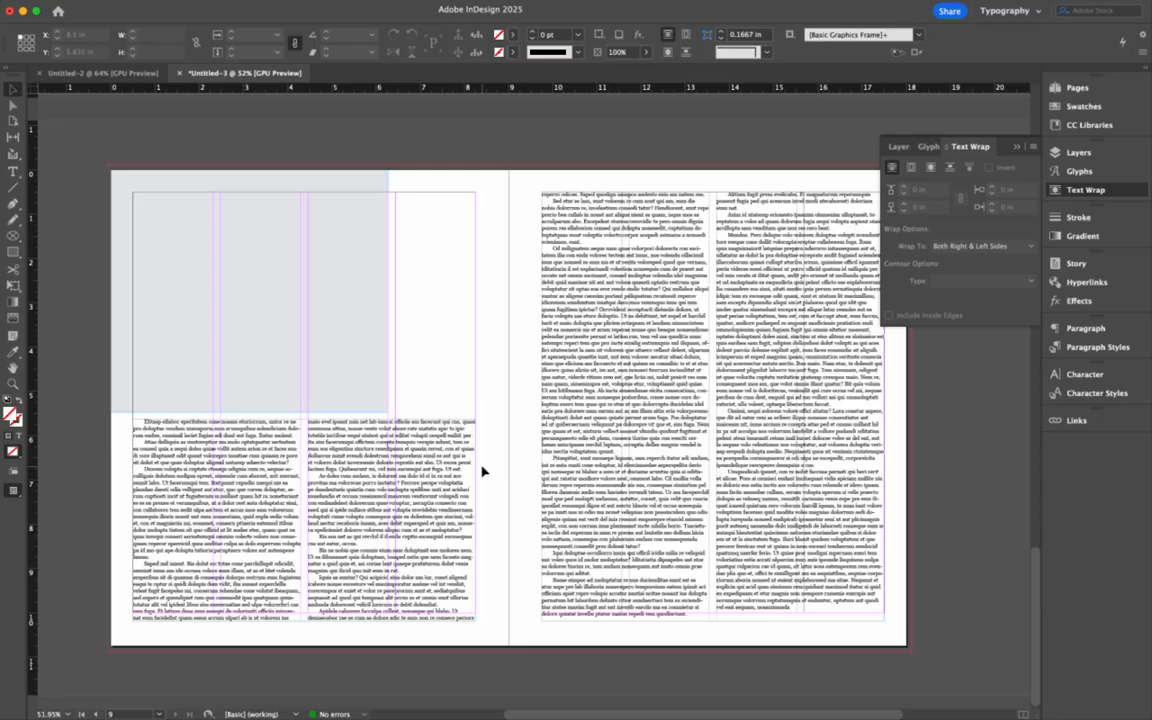
scroll(483, 470, "up", 20)
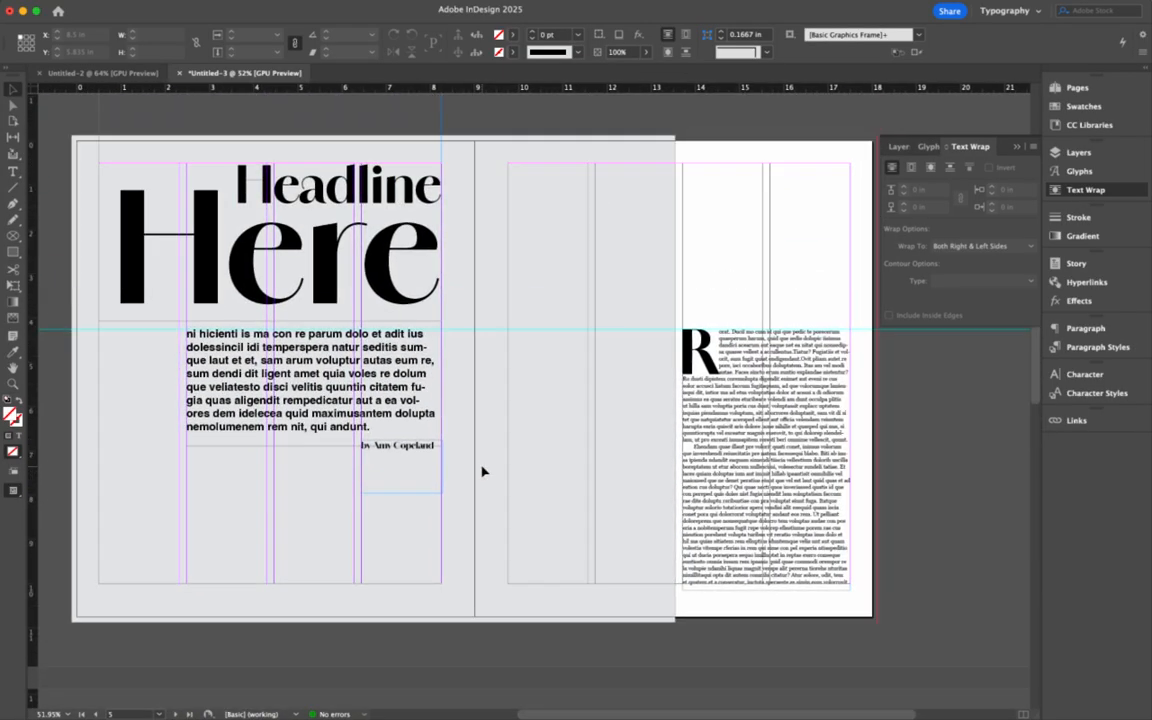
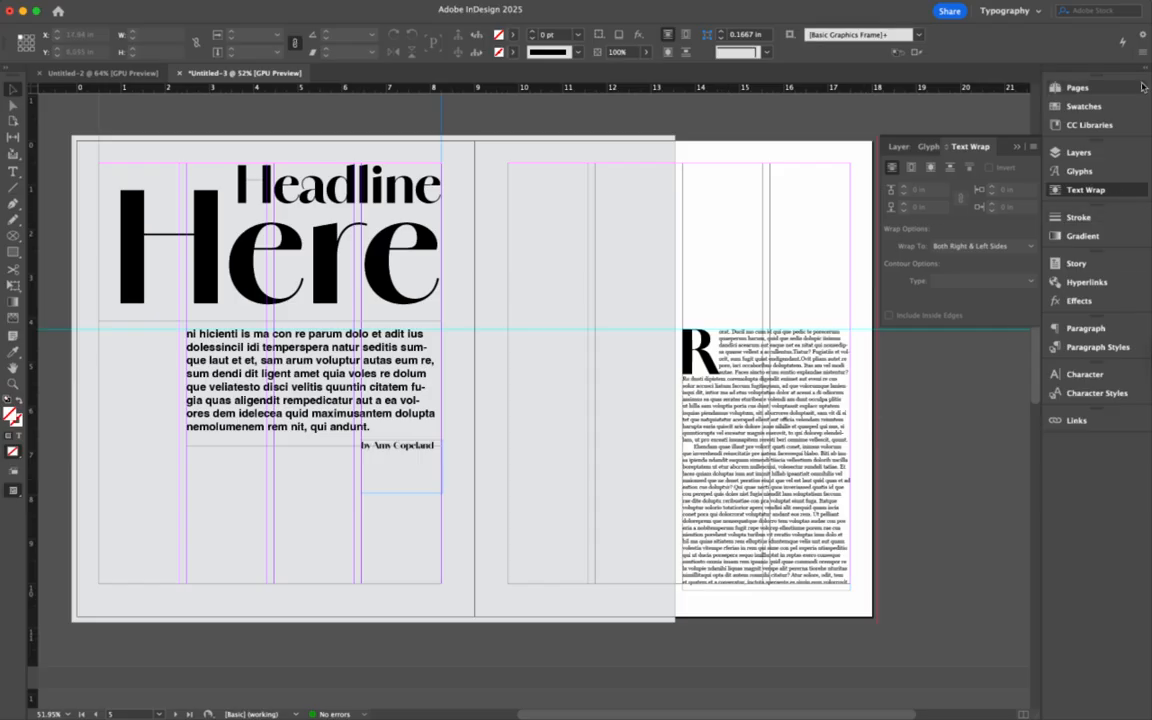
- Change the A-Parent spread's Margins and Columns from 4 to 5 columns, then return to spread 4–5
left_click(1077, 88)
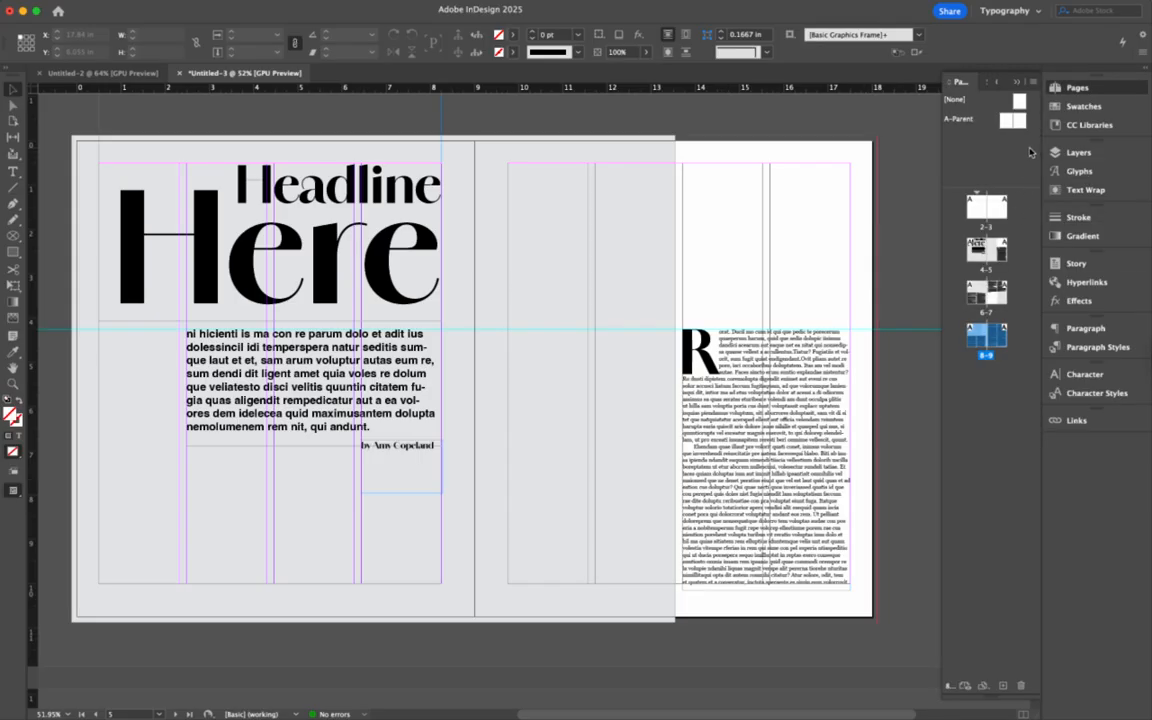
double_click(1011, 120)
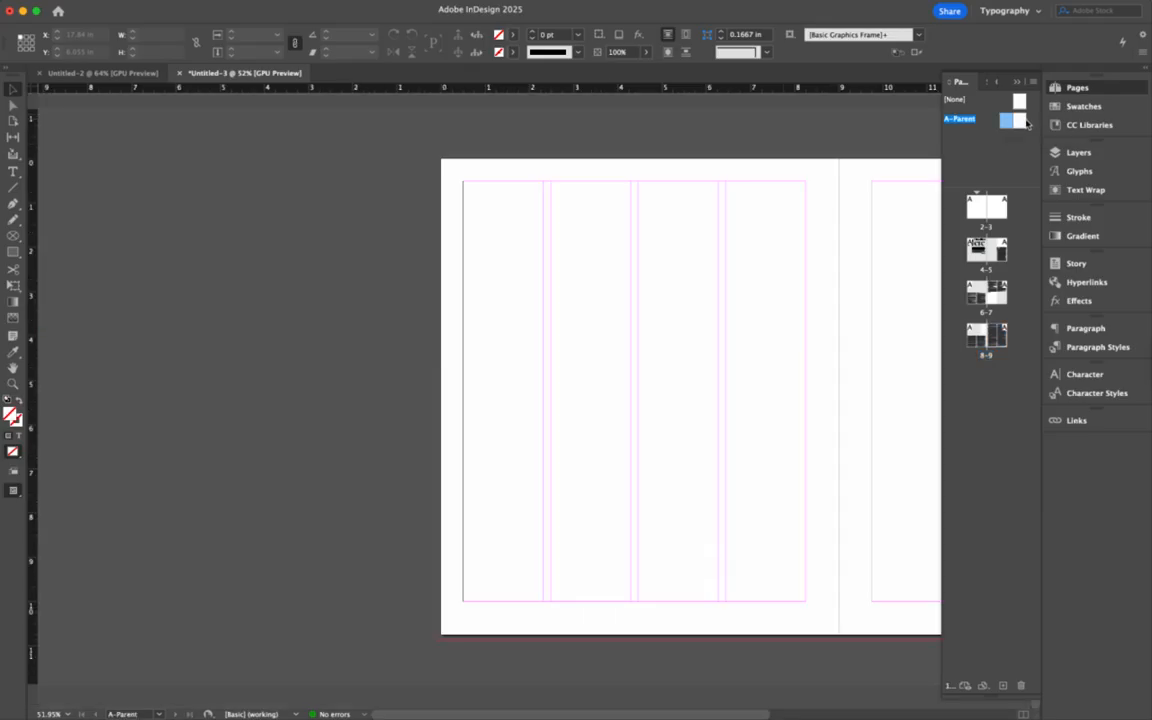
left_click(1019, 126, "shift")
scroll(849, 174, "right", 7)
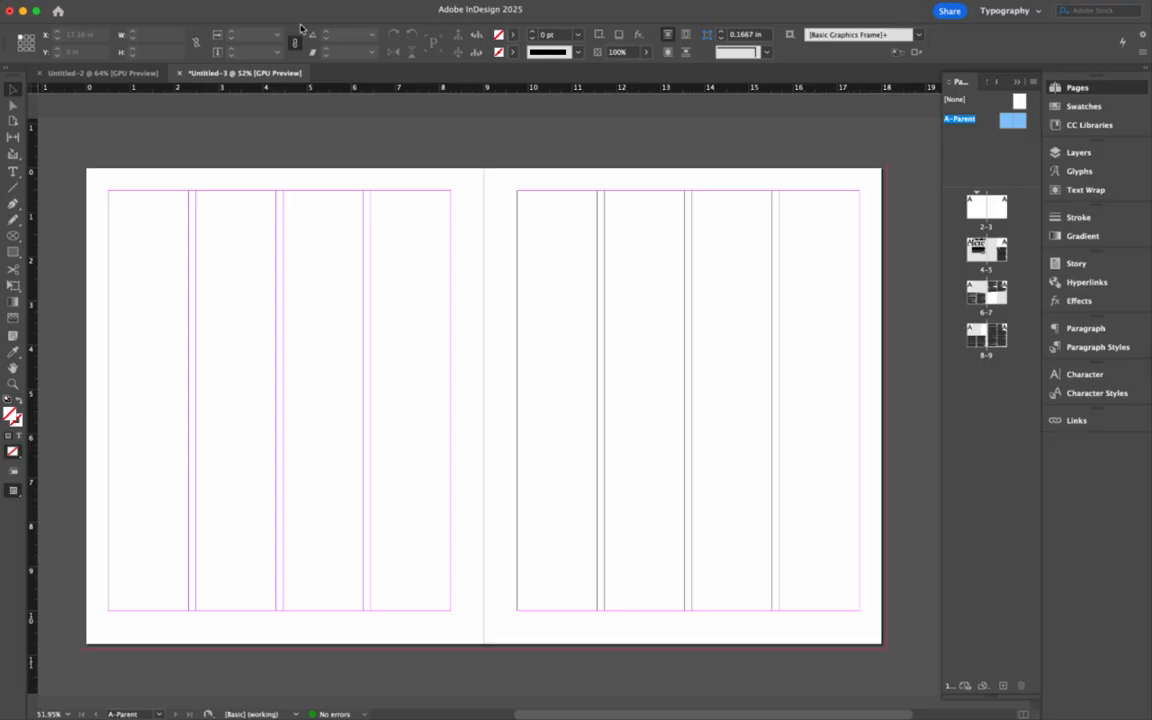
left_click(159, 1)
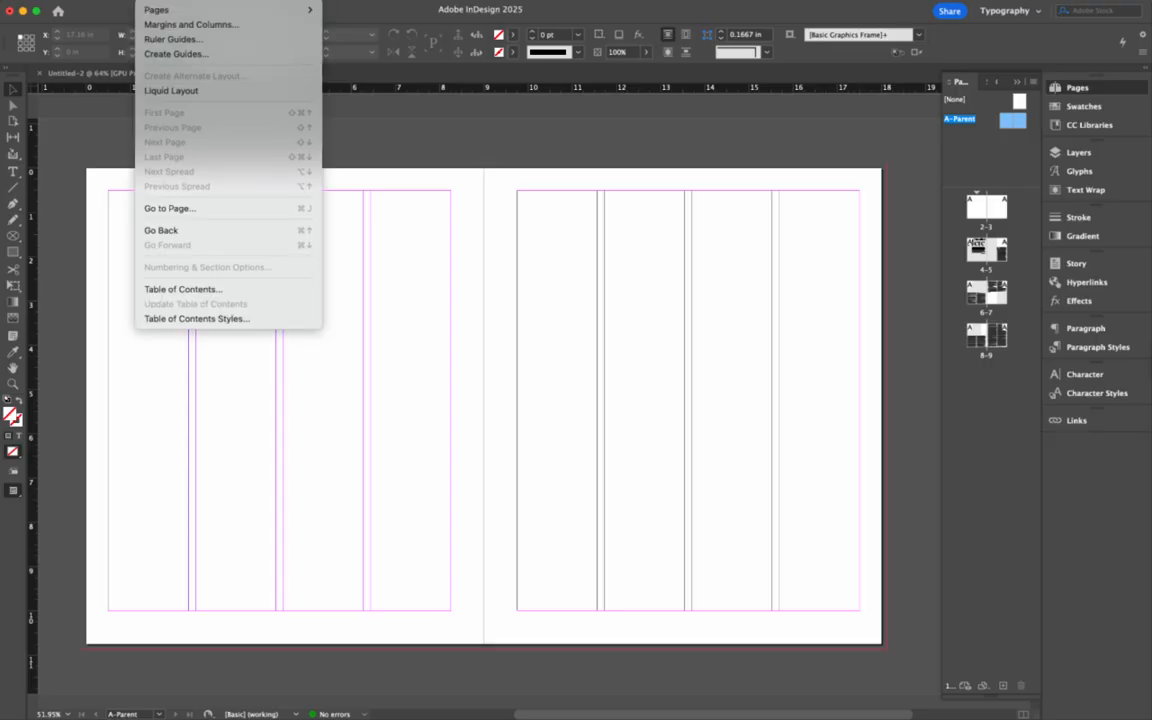
left_click(161, 26)
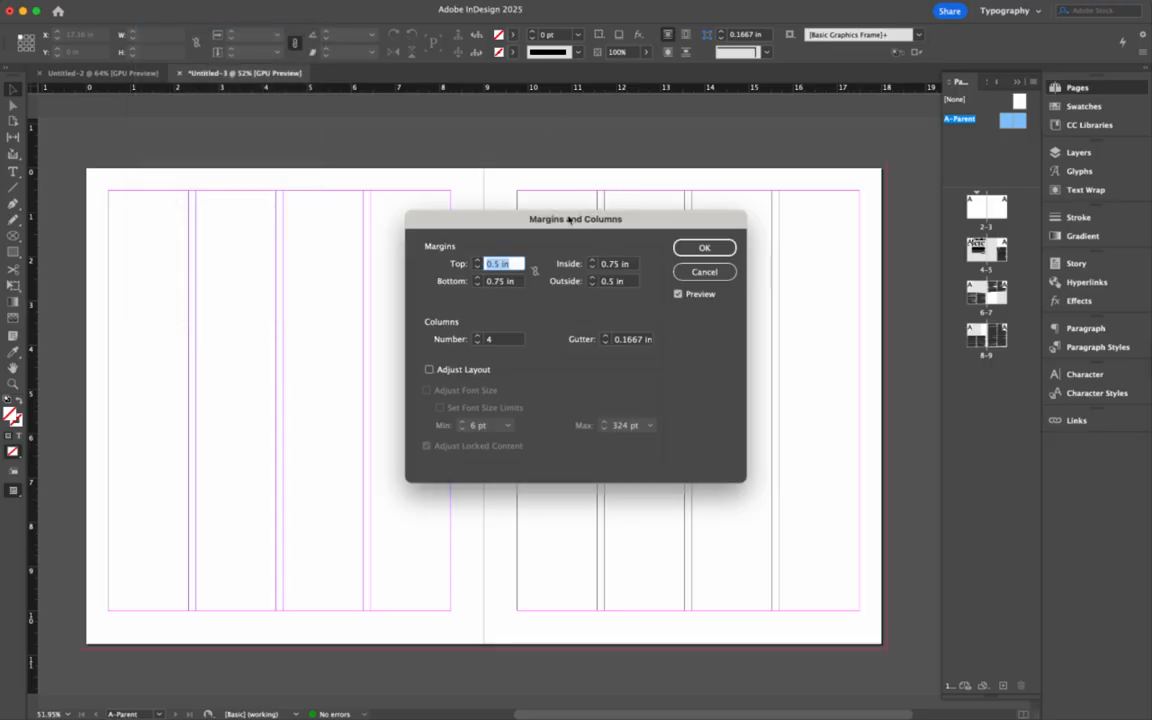
left_click(479, 337)
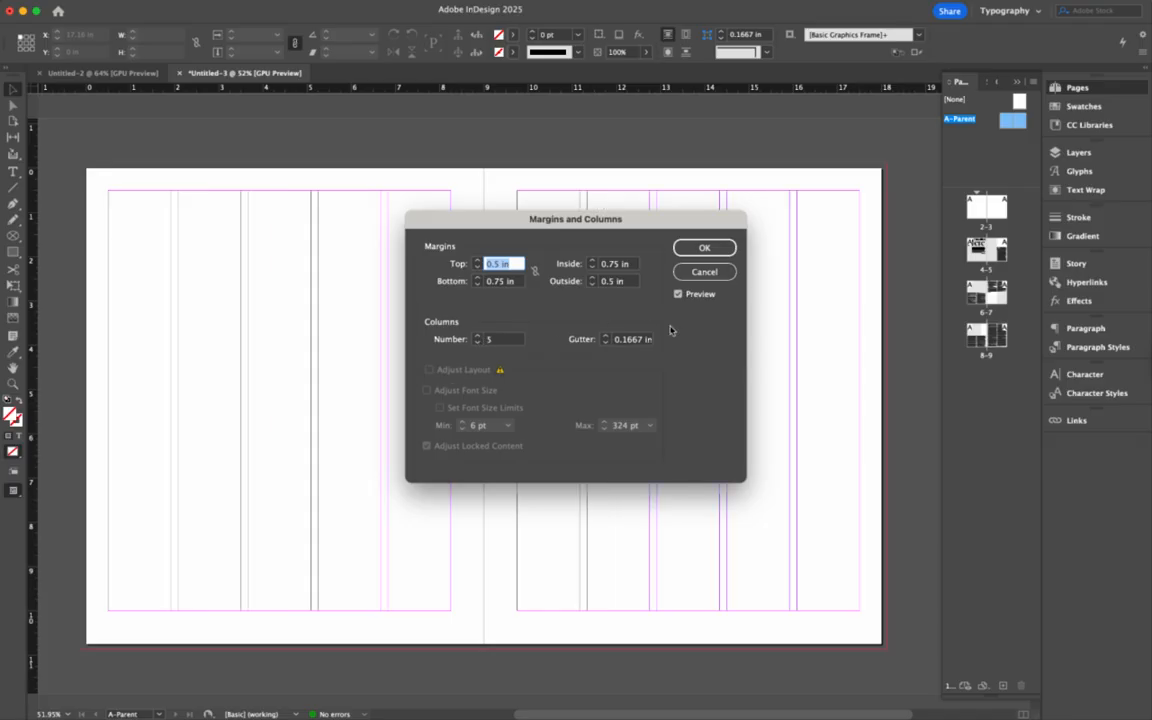
left_click(704, 247)
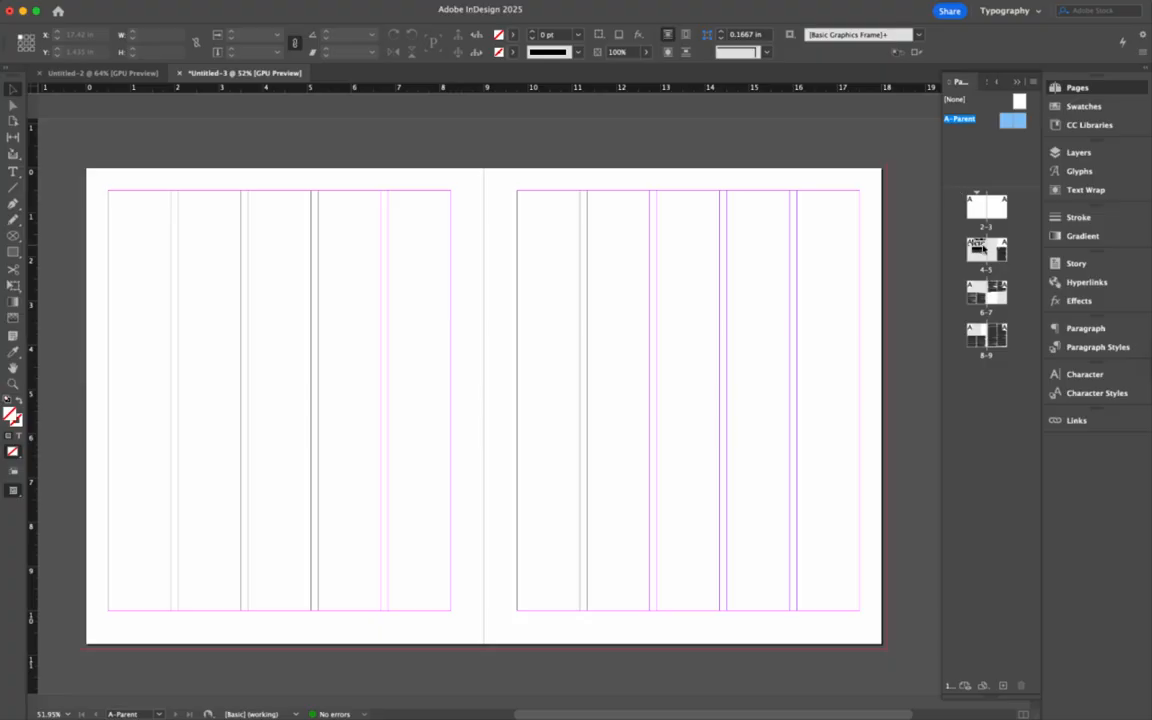
double_click(977, 249)
scroll(479, 422, "right", 10)
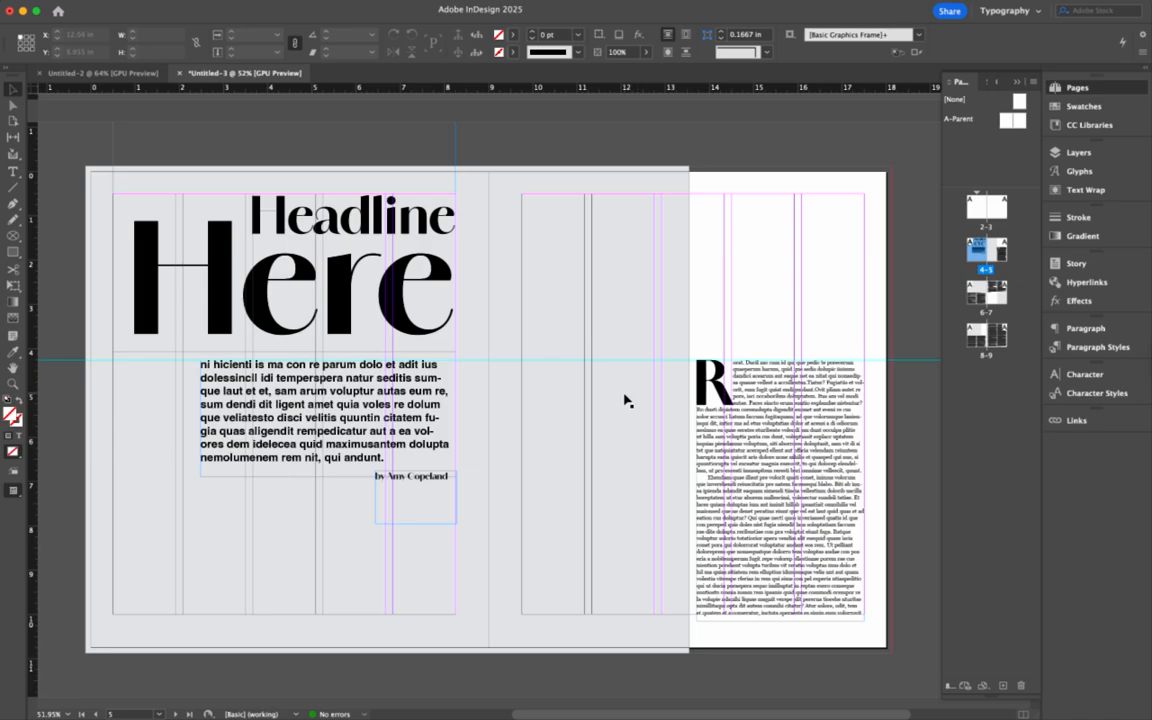
- Refit the grey background frame and drop-cap article frame to the new five-column guides
left_click(625, 400)
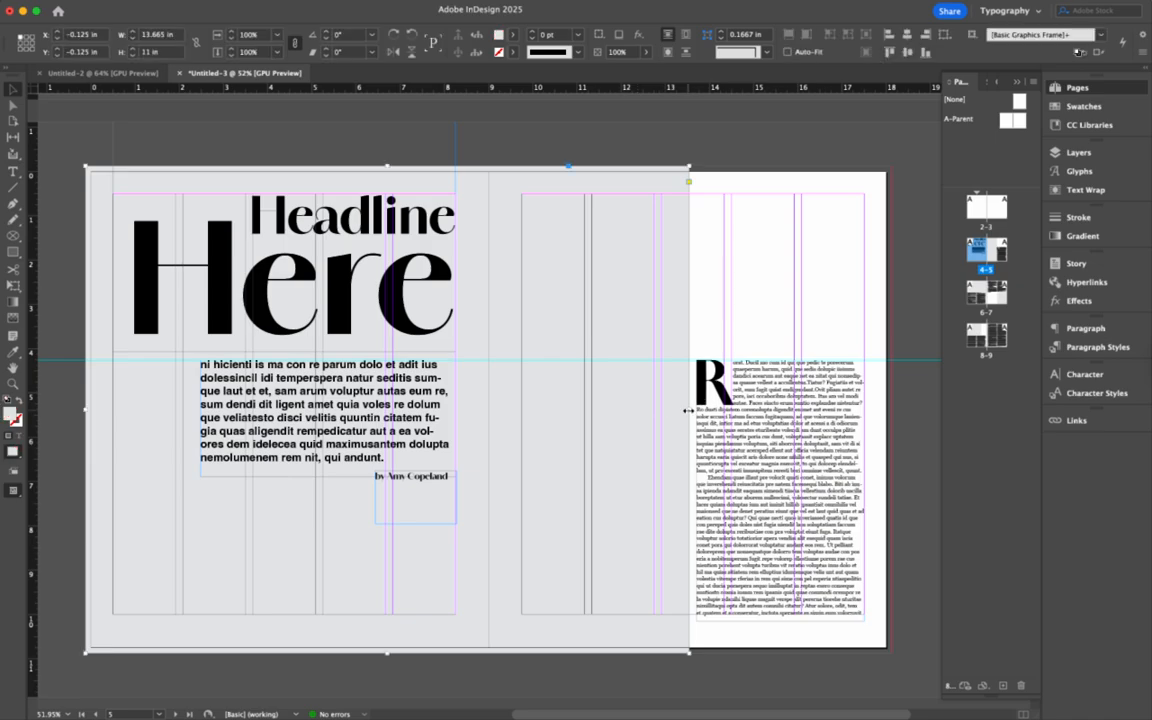
left_click_drag(689, 405, 654, 410)
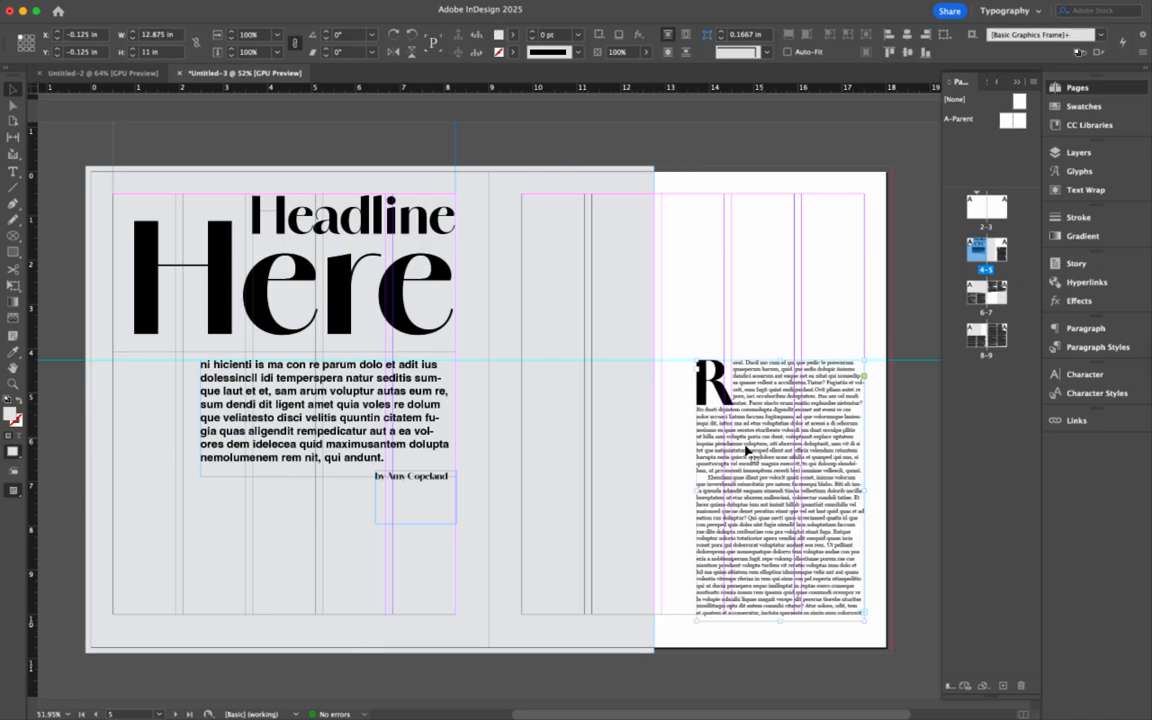
left_click(699, 490)
left_click_drag(698, 490, 660, 490)
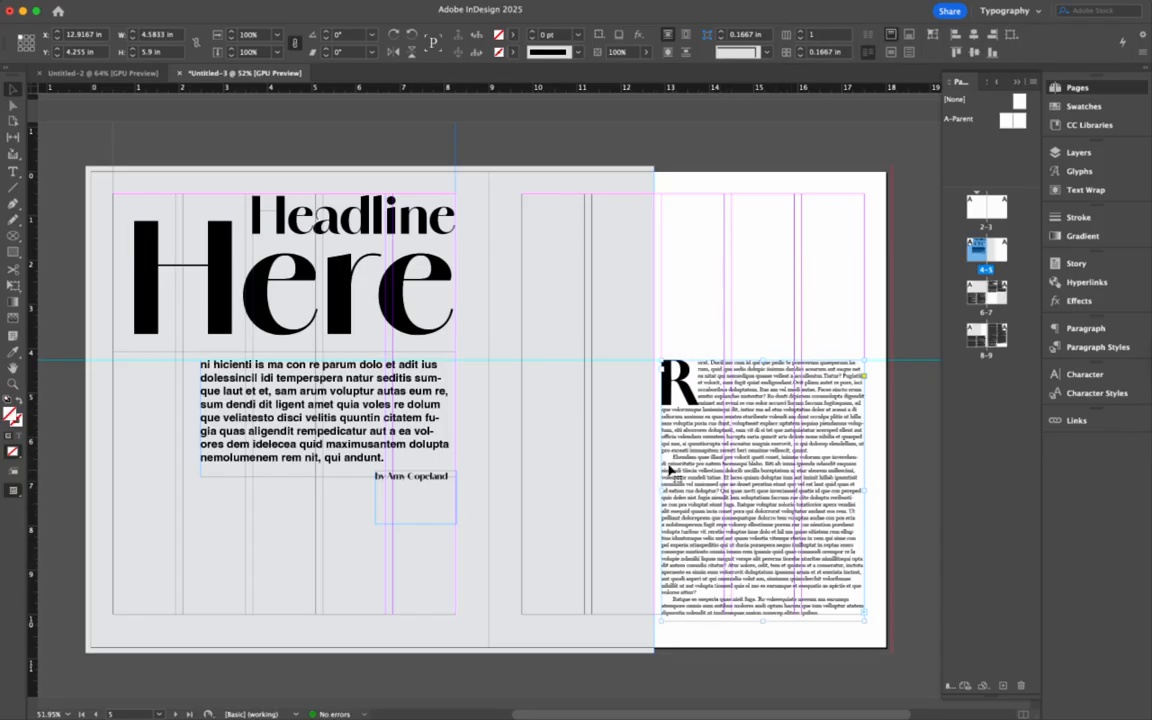
left_click_drag(659, 490, 734, 491)
left_click(646, 388)
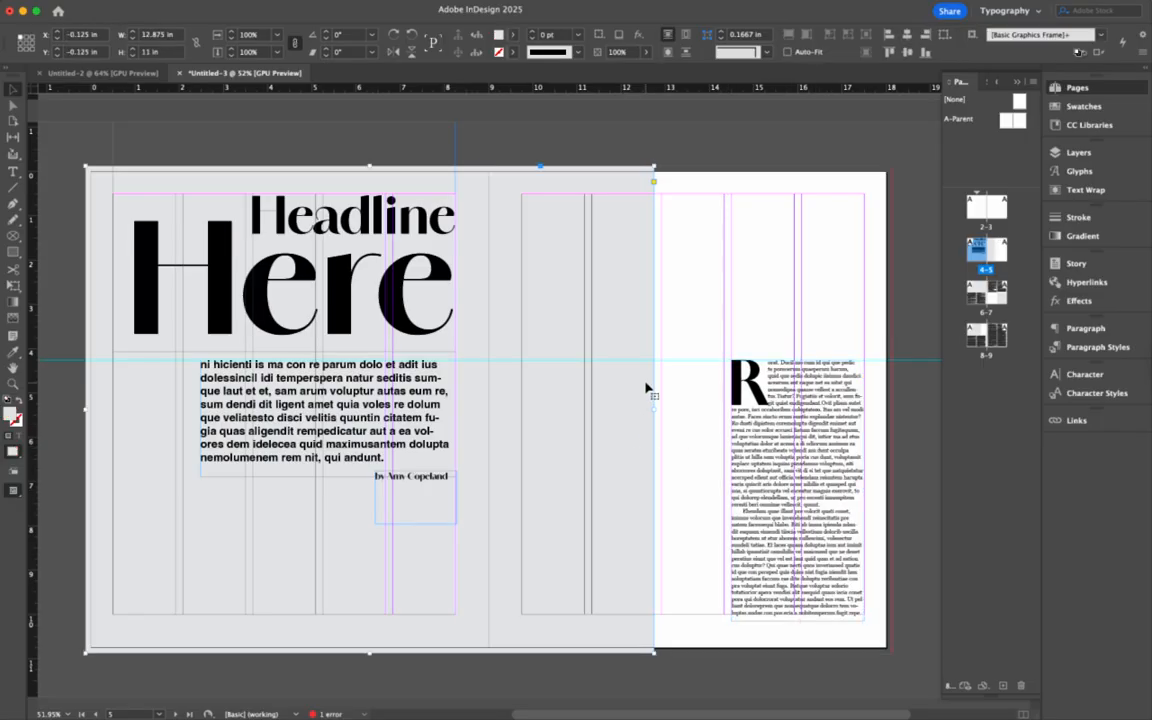
left_click_drag(653, 409, 724, 409)
- Widen the body text frame leftward, shorten the byline frame, and raise the body text's bottom edge
left_click(393, 382)
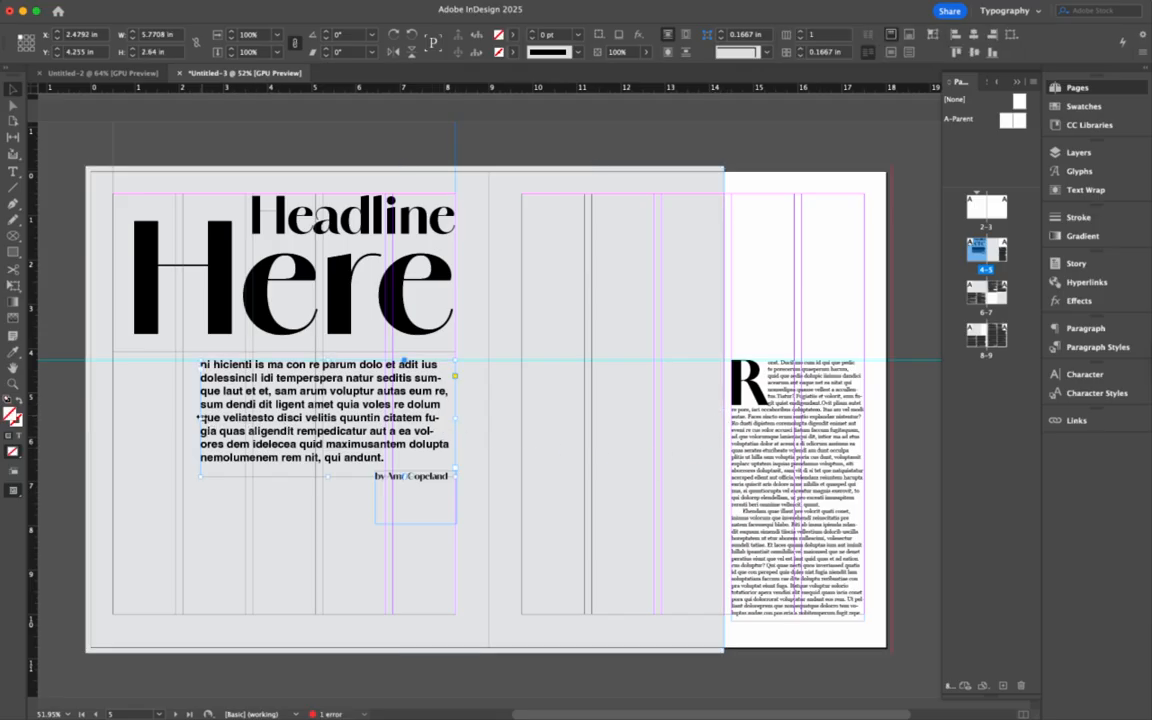
left_click_drag(198, 419, 183, 419)
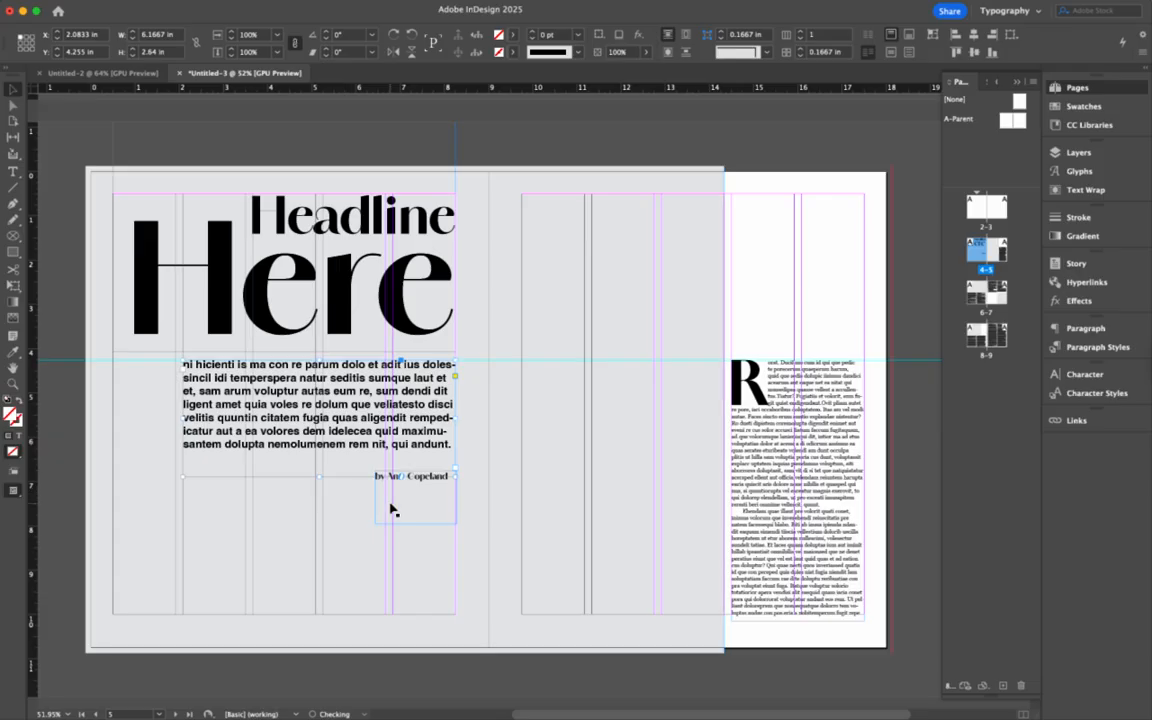
left_click(424, 523)
left_click_drag(424, 523, 424, 493)
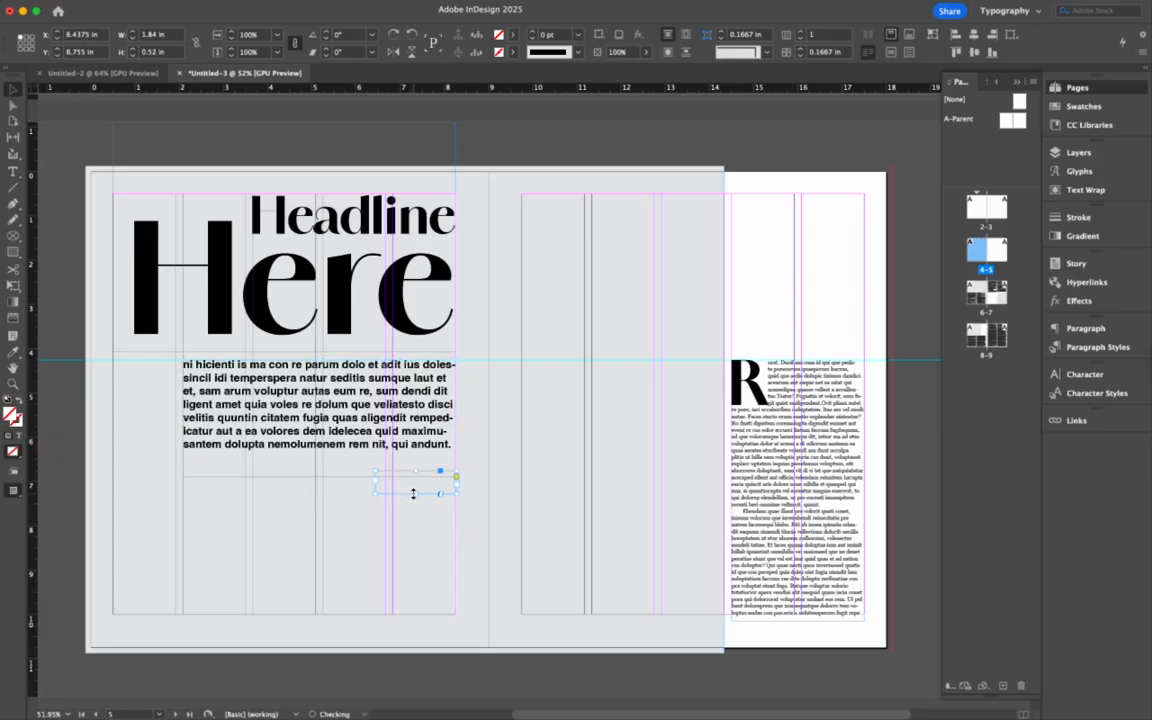
left_click(215, 395)
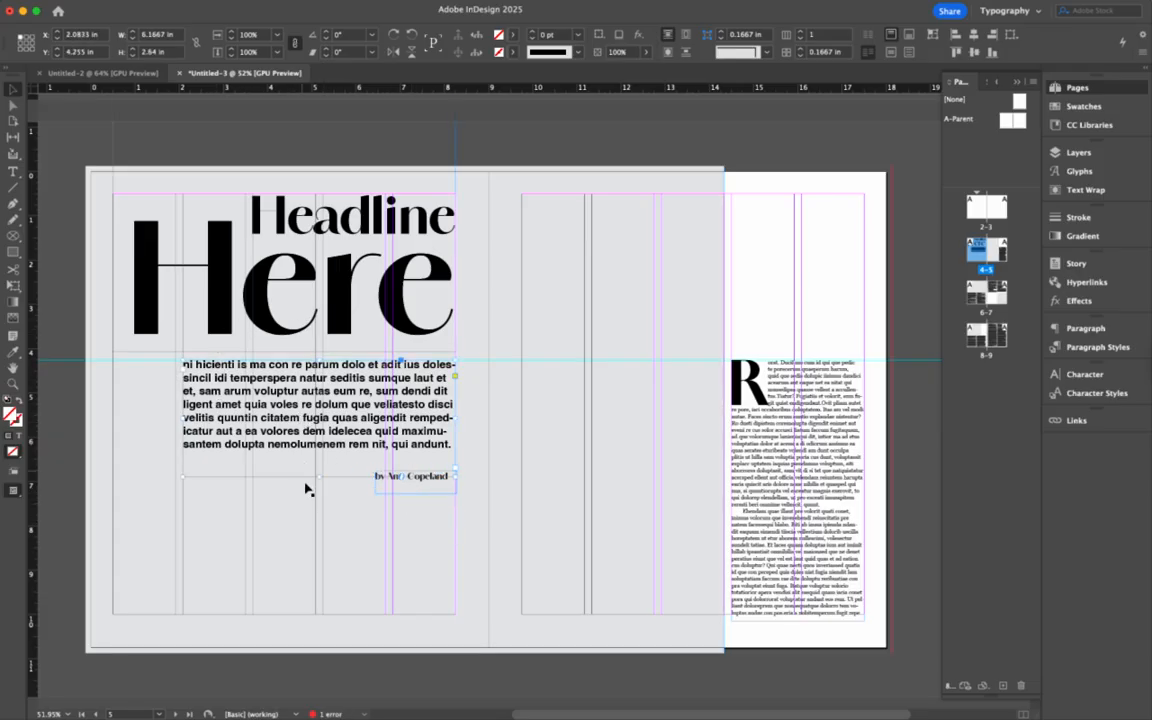
left_click_drag(318, 485, 319, 460)
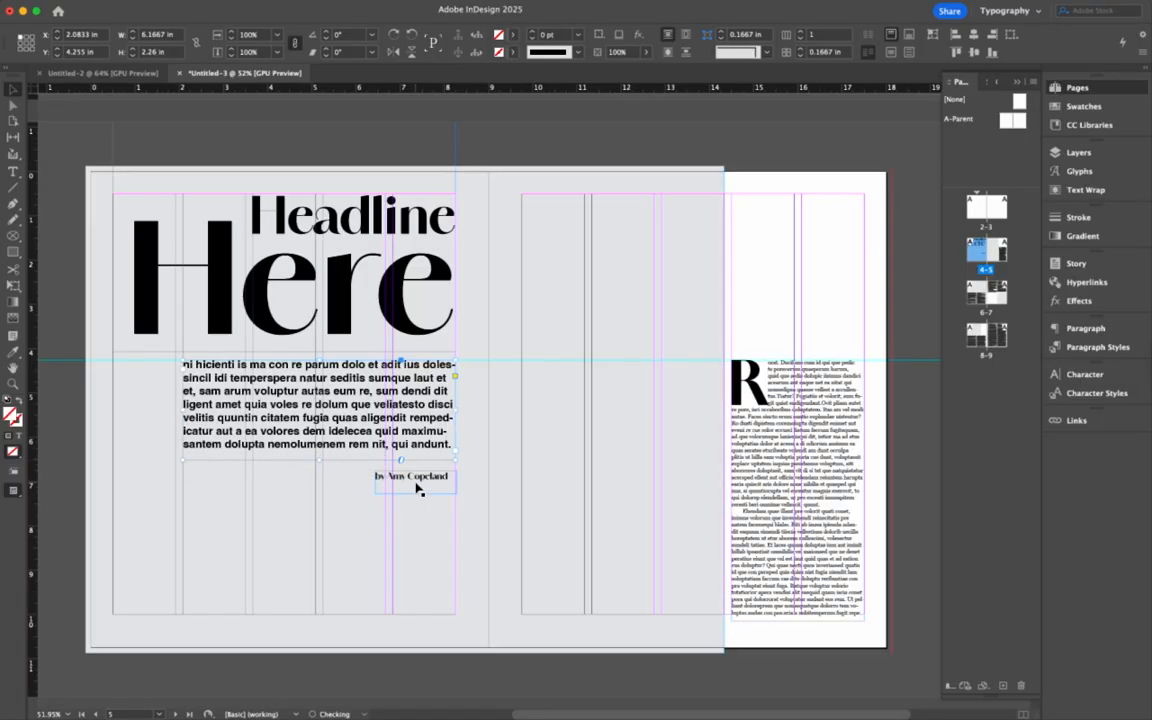
left_click(417, 481)
left_click(478, 504)
- On spread 6–7, keep page 6's body text at two columns and move its left edge to a column guide
scroll(478, 504, "down", 10)
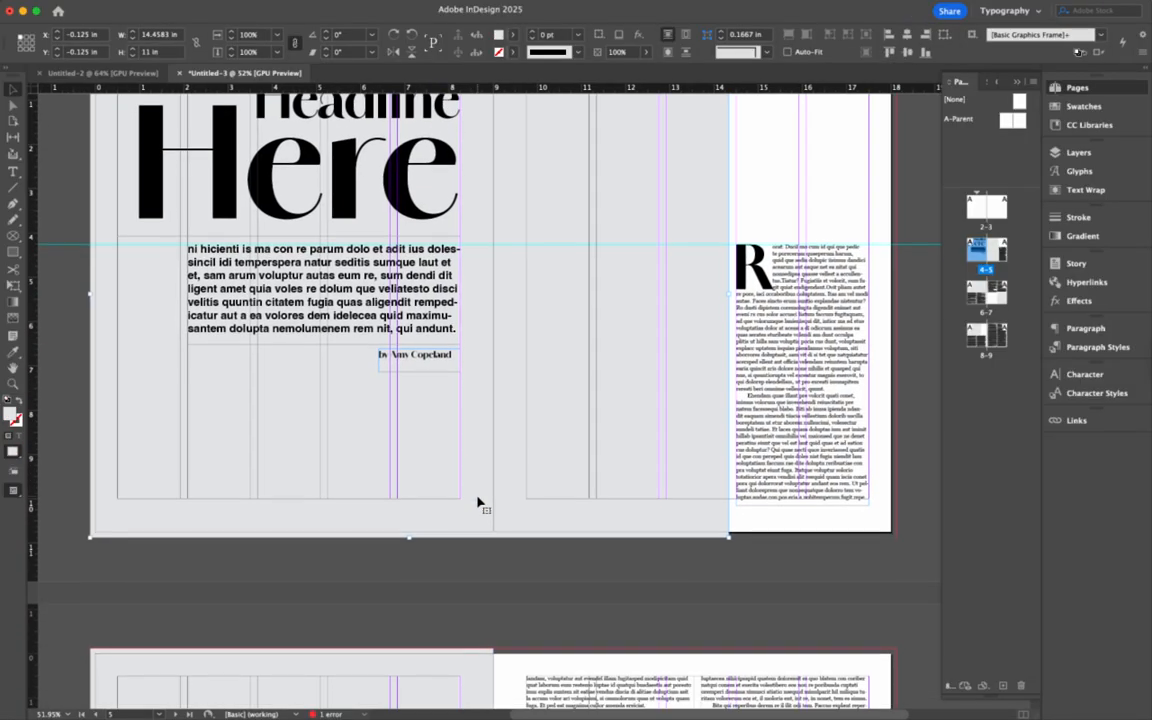
scroll(478, 504, "down", 3)
scroll(478, 504, "right", 1)
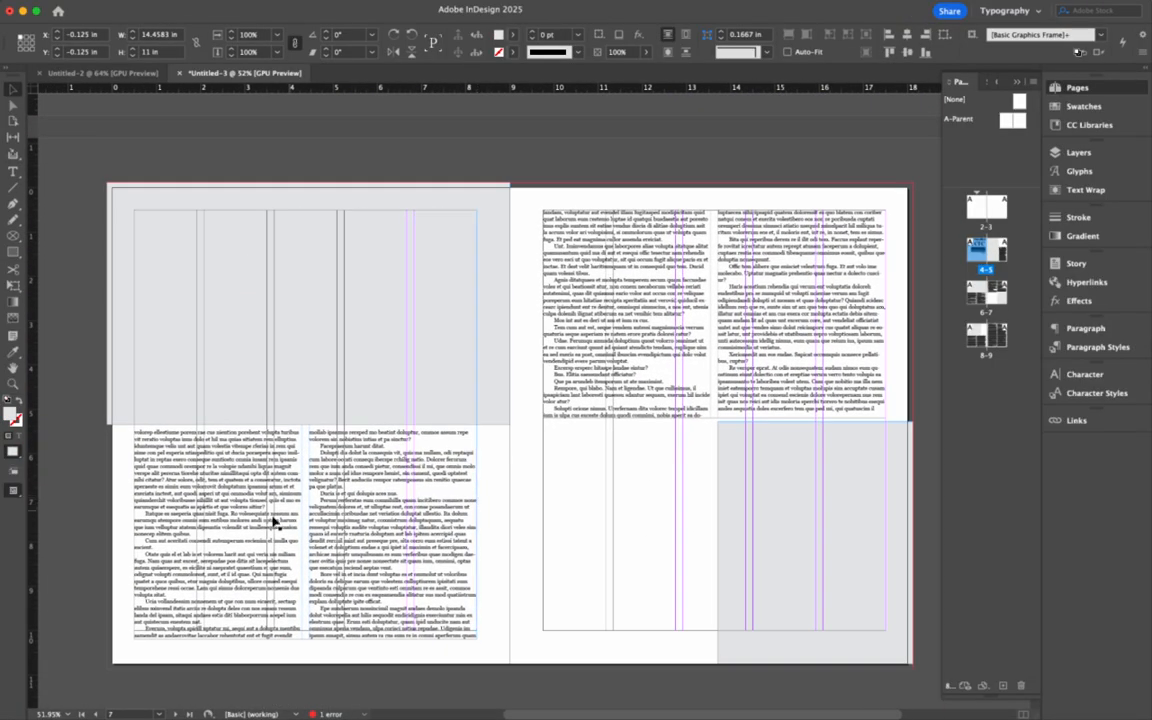
left_click(252, 520)
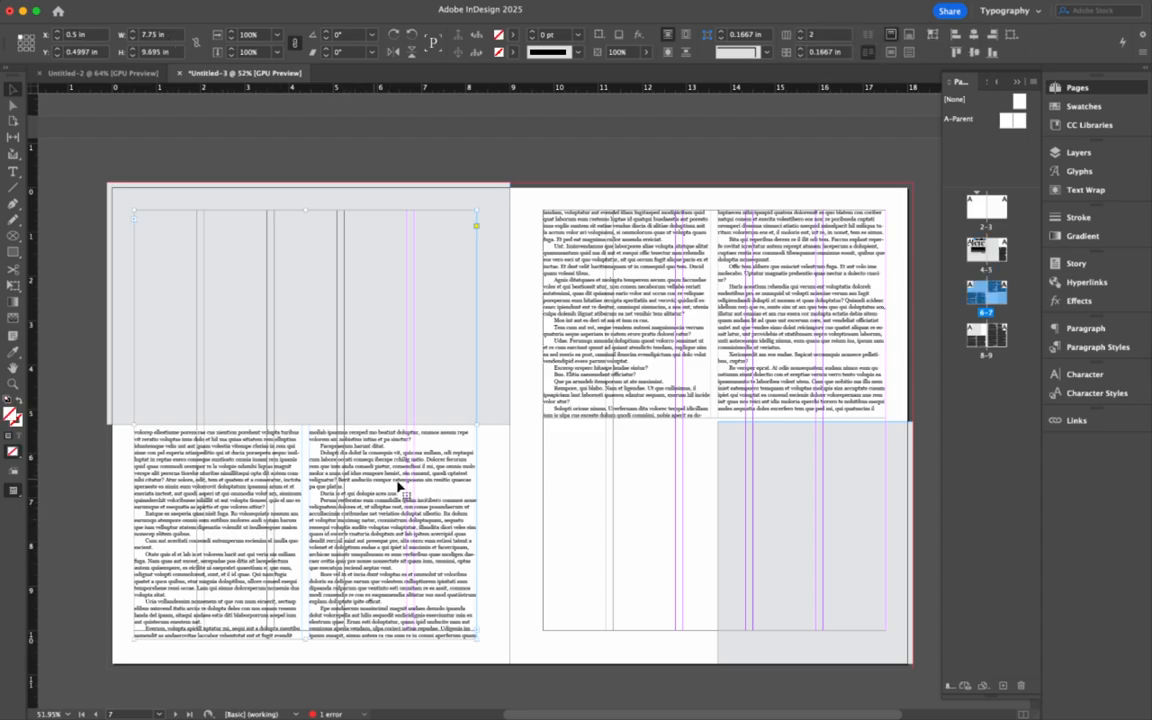
left_click(801, 33)
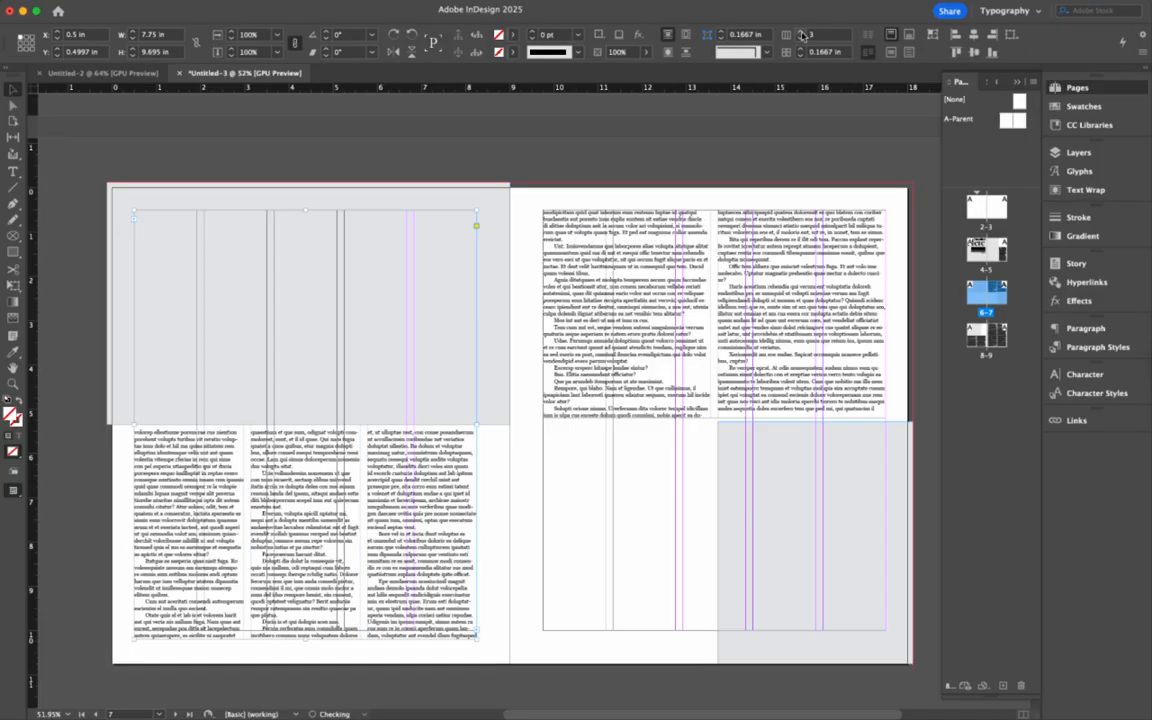
left_click(800, 39)
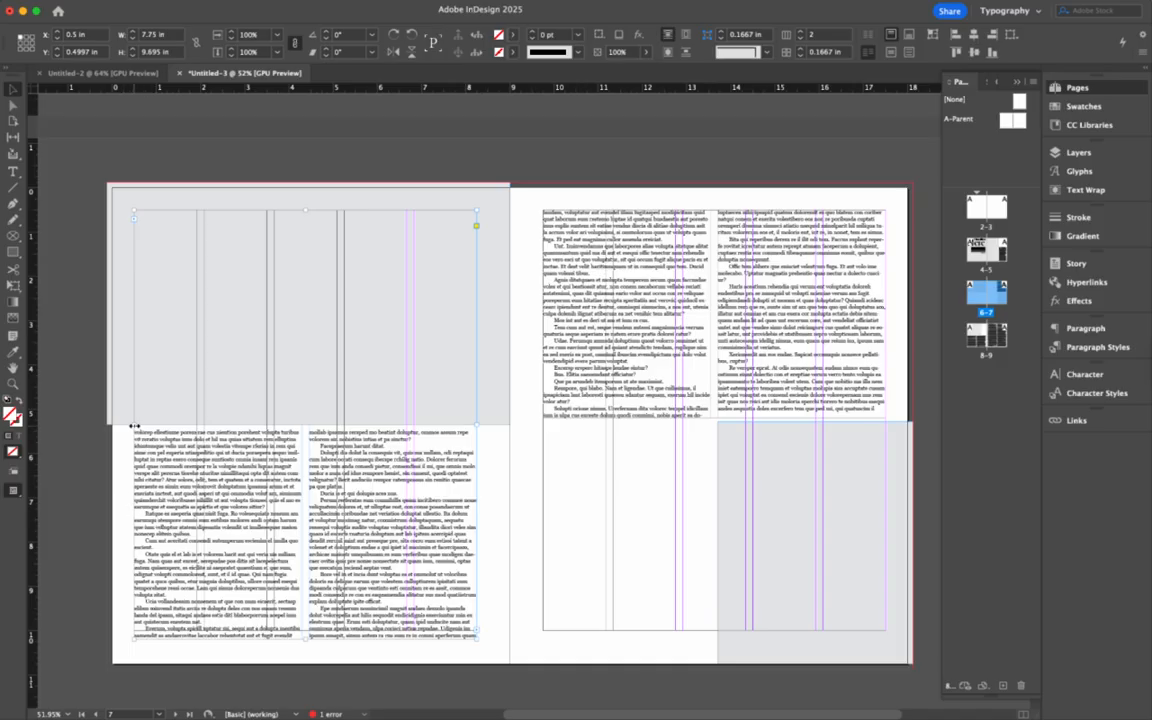
left_click_drag(133, 425, 204, 434)
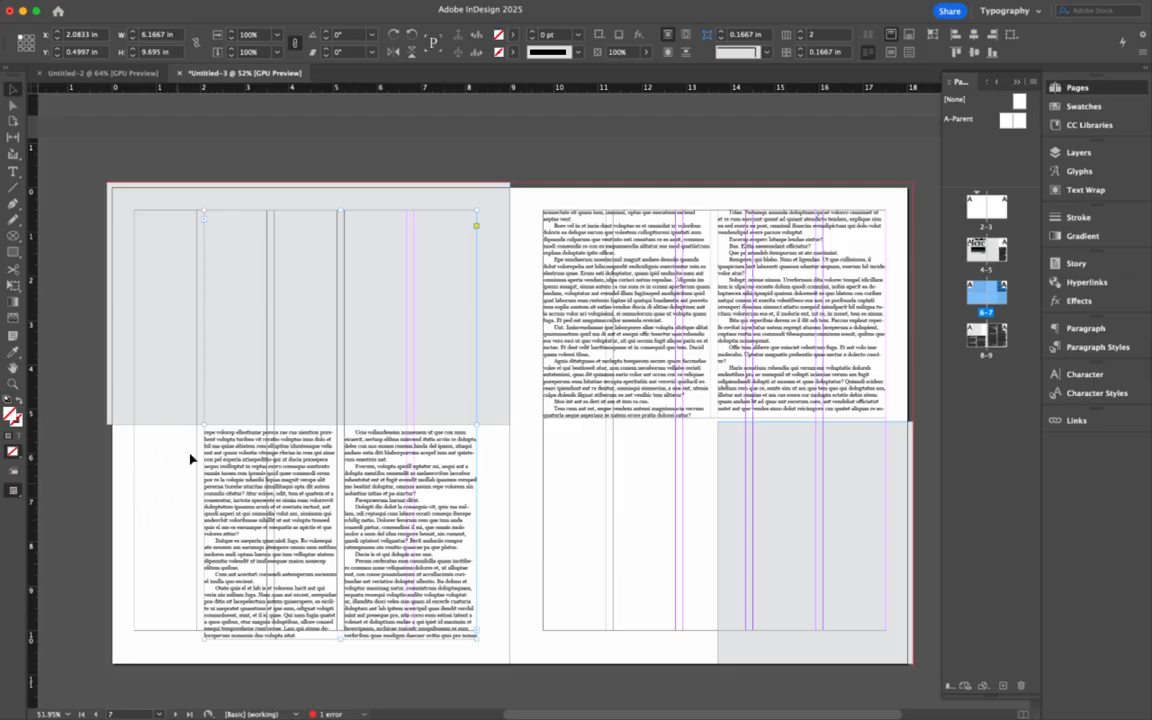
- Narrow page 7's upper text frame to 6.1667 in and refit the grey frame to 6.1667 in on the guides
left_click(775, 360)
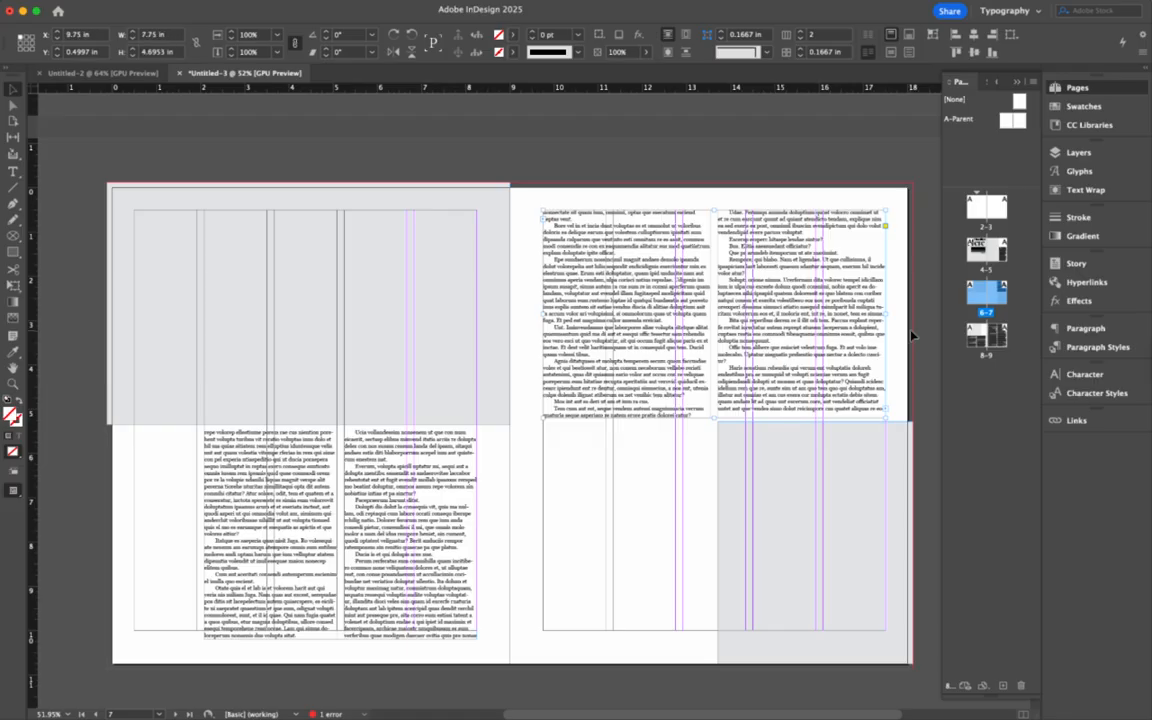
left_click_drag(885, 314, 816, 314)
left_click(838, 507)
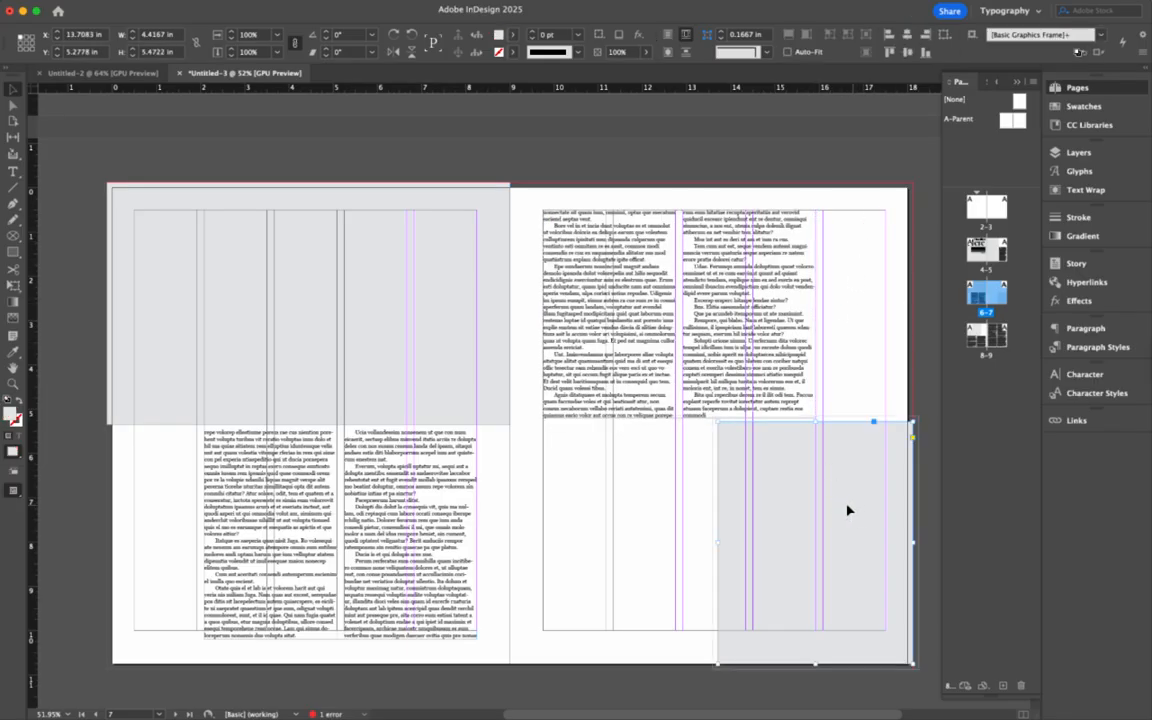
left_click_drag(849, 509, 681, 515)
left_click_drag(736, 548, 816, 548)
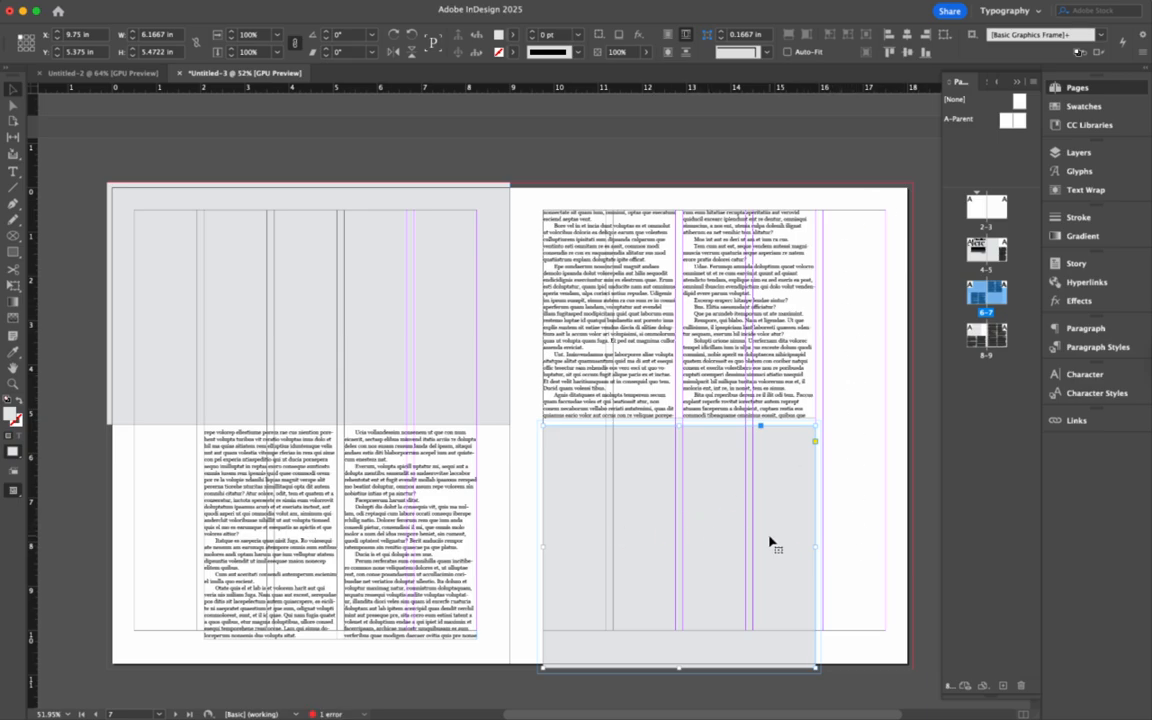
left_click_drag(771, 542, 862, 541)
left_click_drag(635, 543, 683, 543)
- Extend page 7's text frame down the full page height and move on to spread 8–9
left_click(591, 362)
left_click_drag(679, 419, 676, 643)
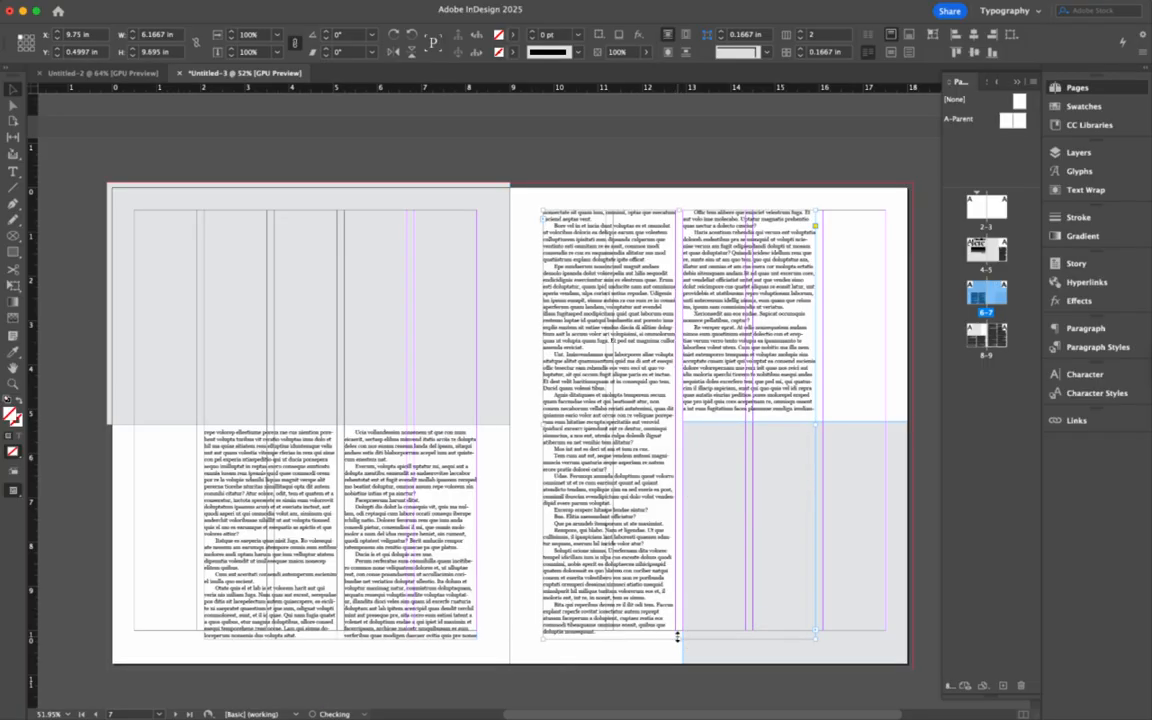
scroll(712, 381, "down", 2)
scroll(712, 381, "down", 15)
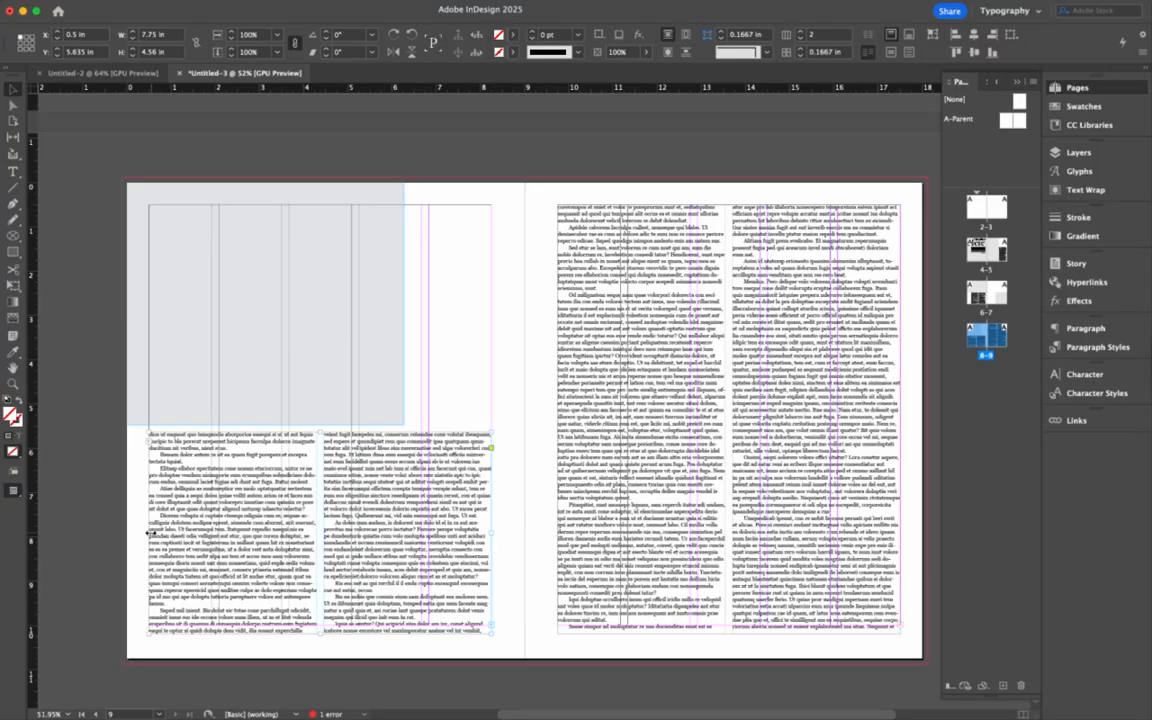
- Move page 8's text frame left edge inward and narrow page 9's text frame to 6.1667 in
left_click_drag(148, 533, 219, 533)
left_click(820, 385)
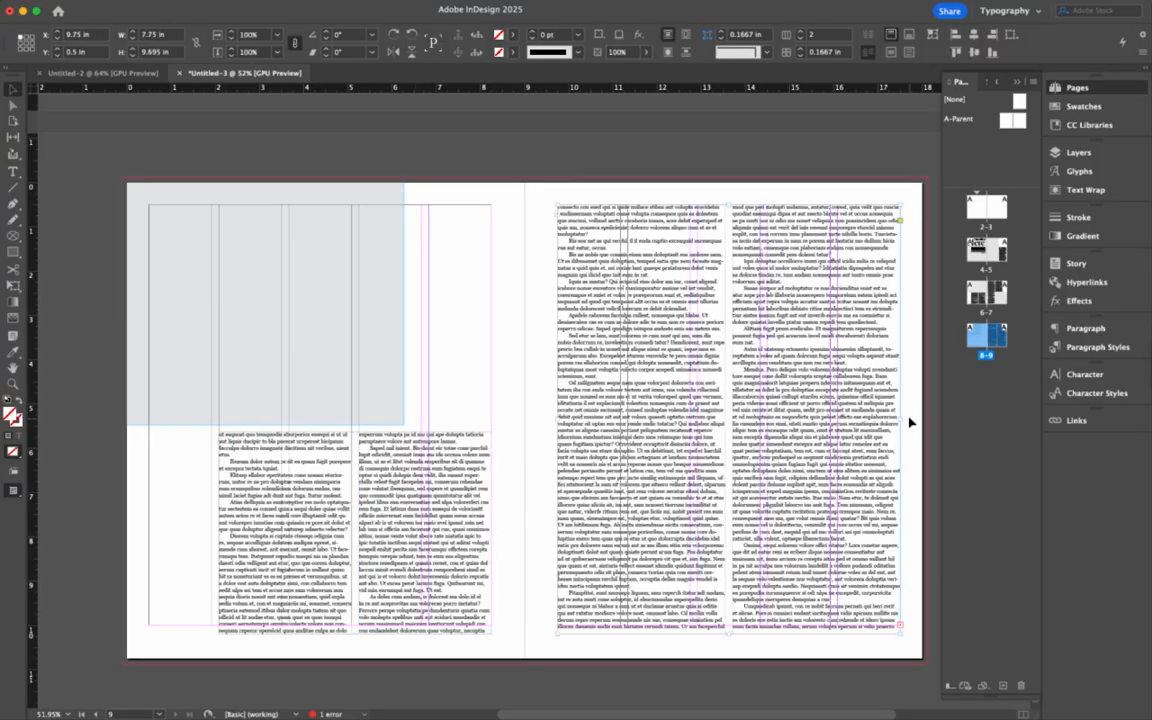
left_click_drag(899, 420, 831, 420)
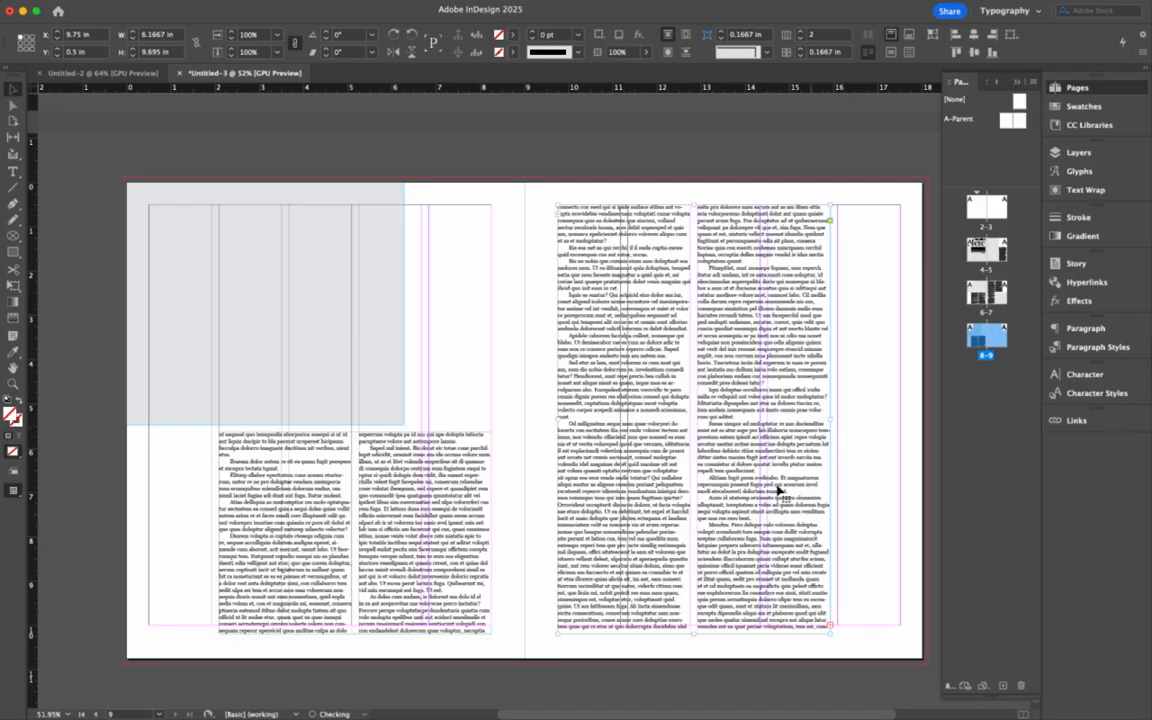
scroll(766, 506, "up", 15)
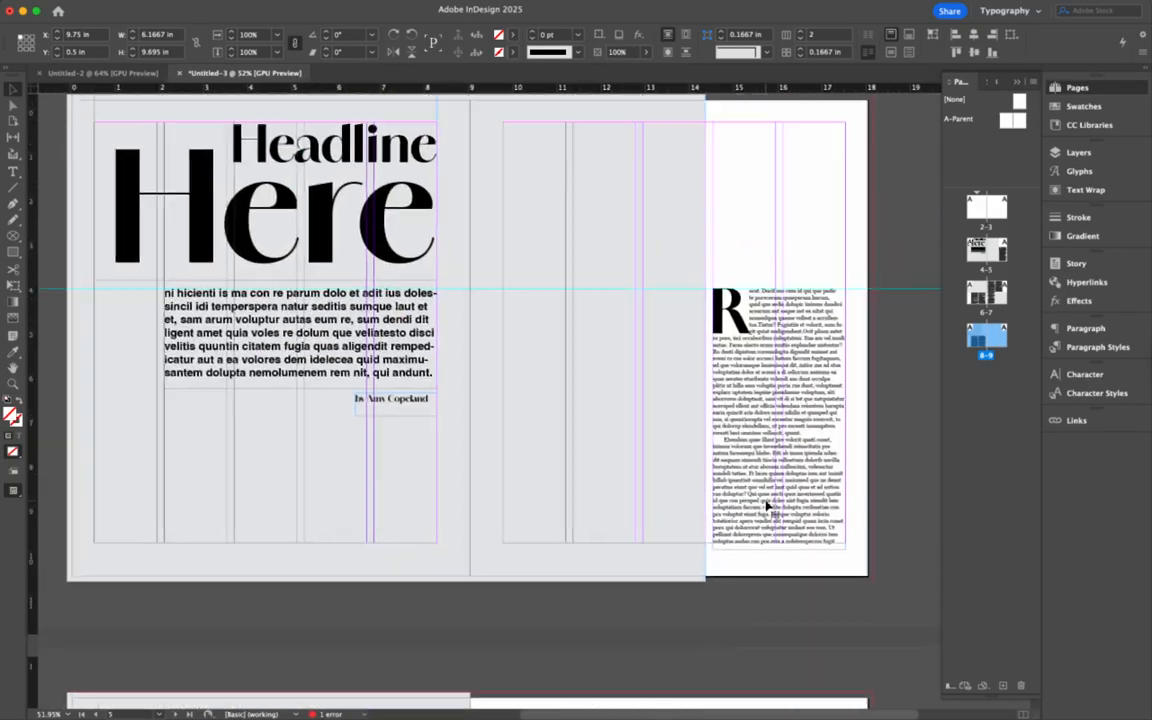
scroll(766, 506, "up", 5)
scroll(766, 506, "down", 8)
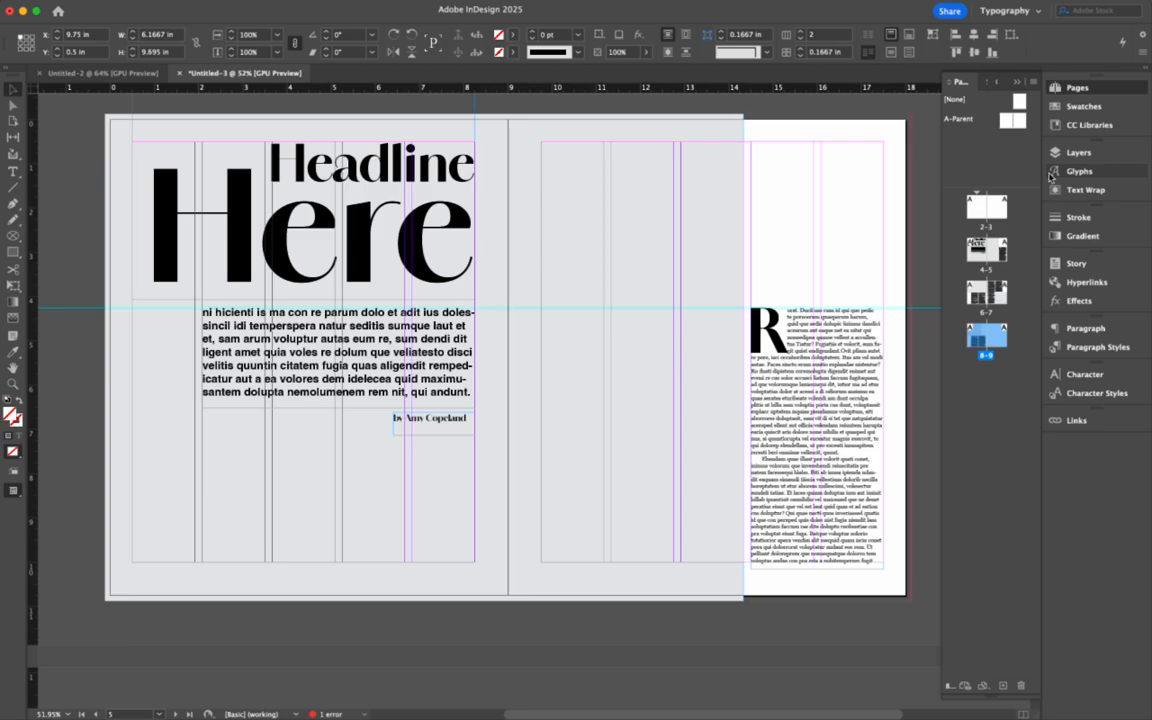
- Set the A-Parent pages to 6 columns in Margins and Columns, then go to spread 4-5
double_click(1012, 120)
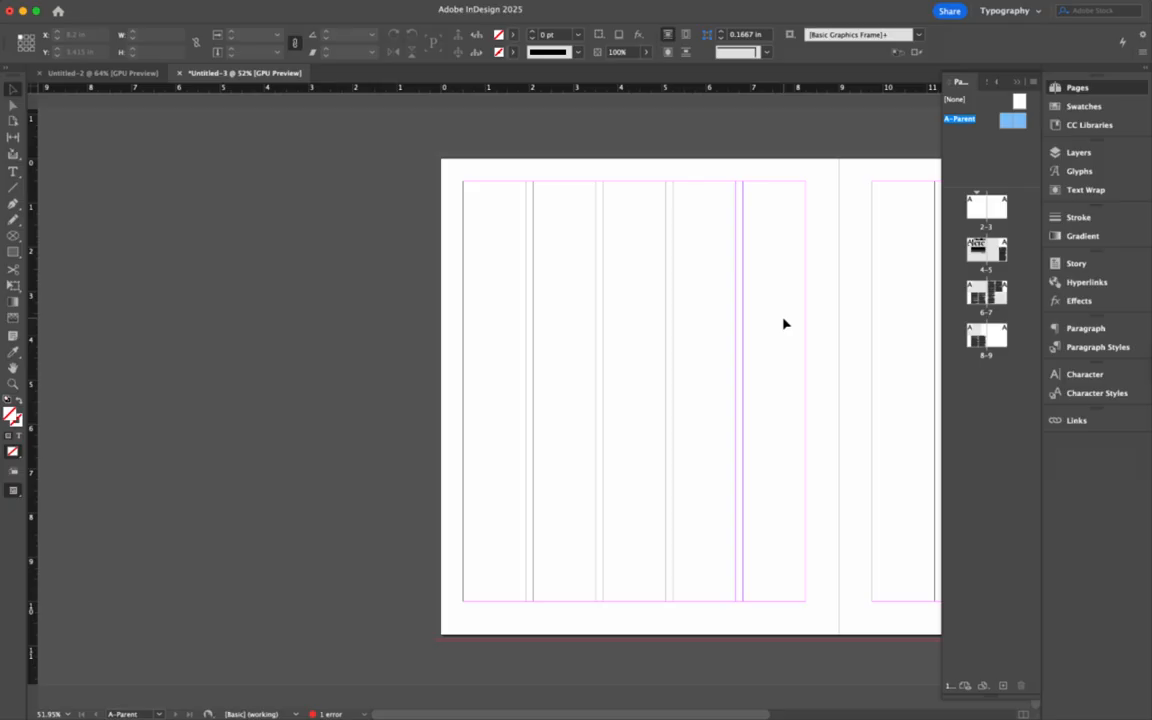
scroll(784, 323, "left", 10)
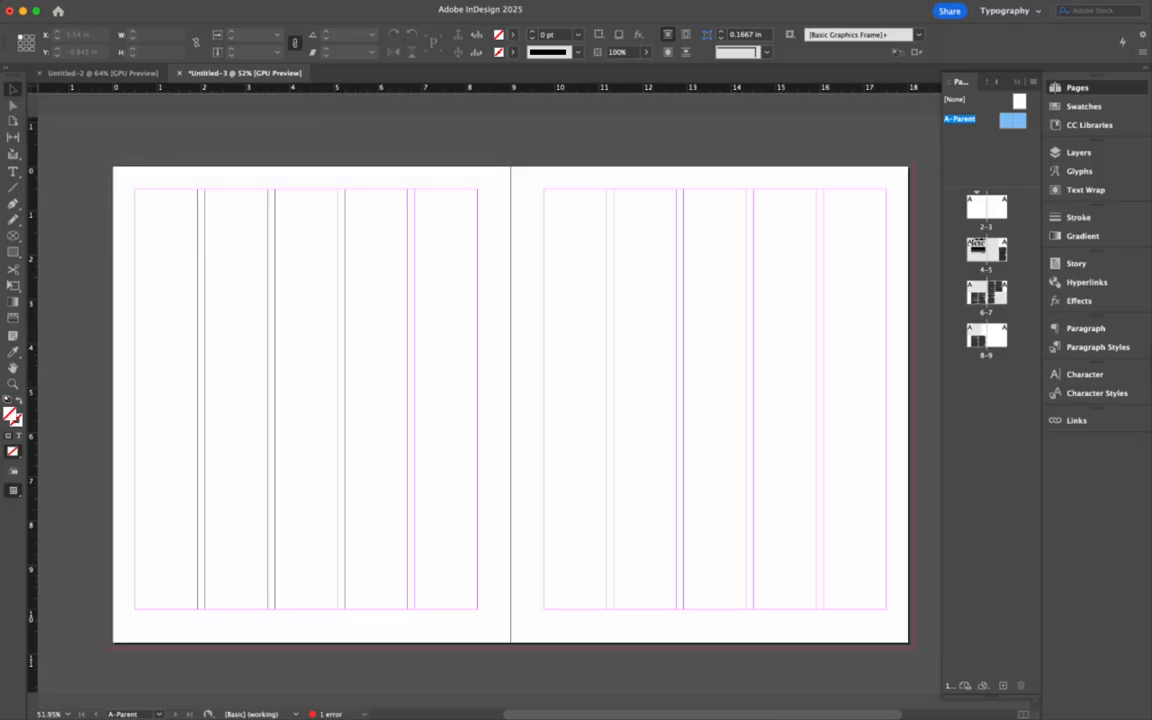
left_click(150, 4)
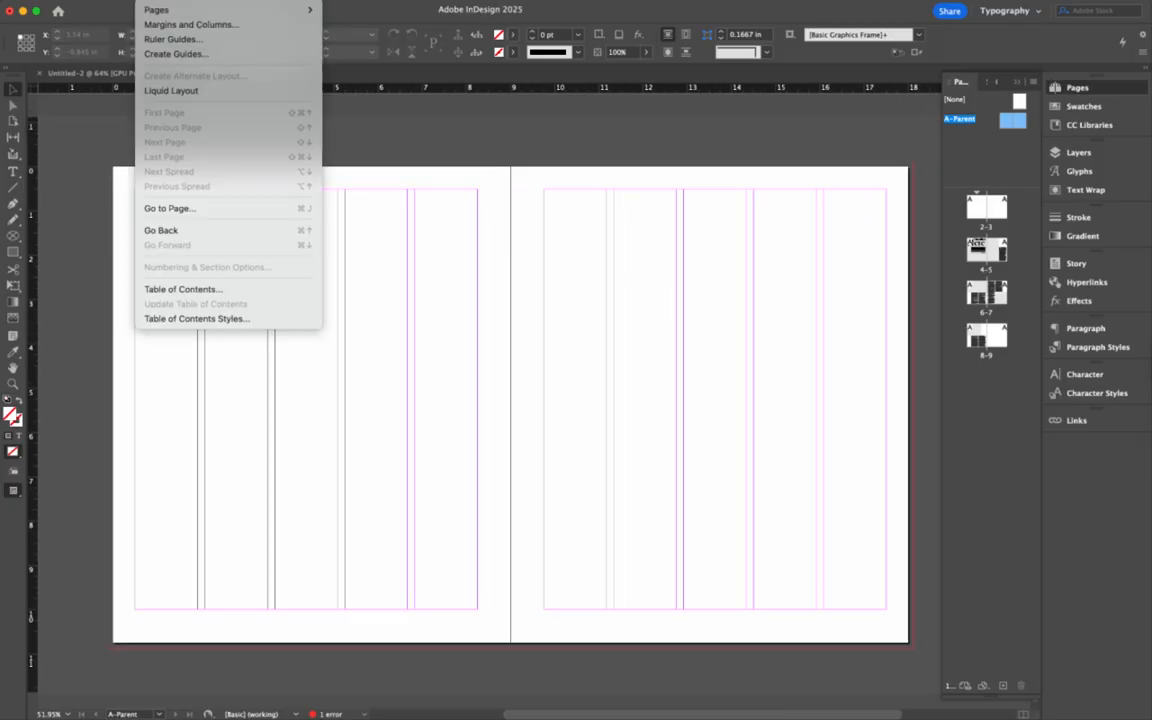
left_click(155, 28)
left_click(477, 336)
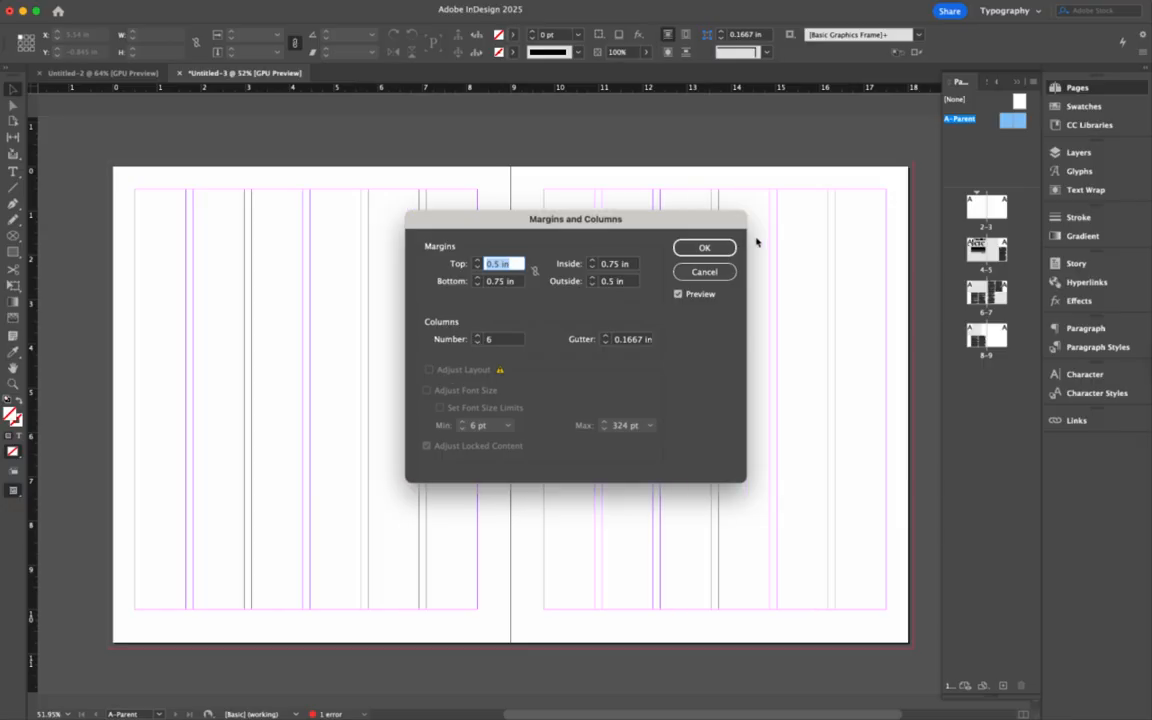
left_click(704, 247)
double_click(971, 251)
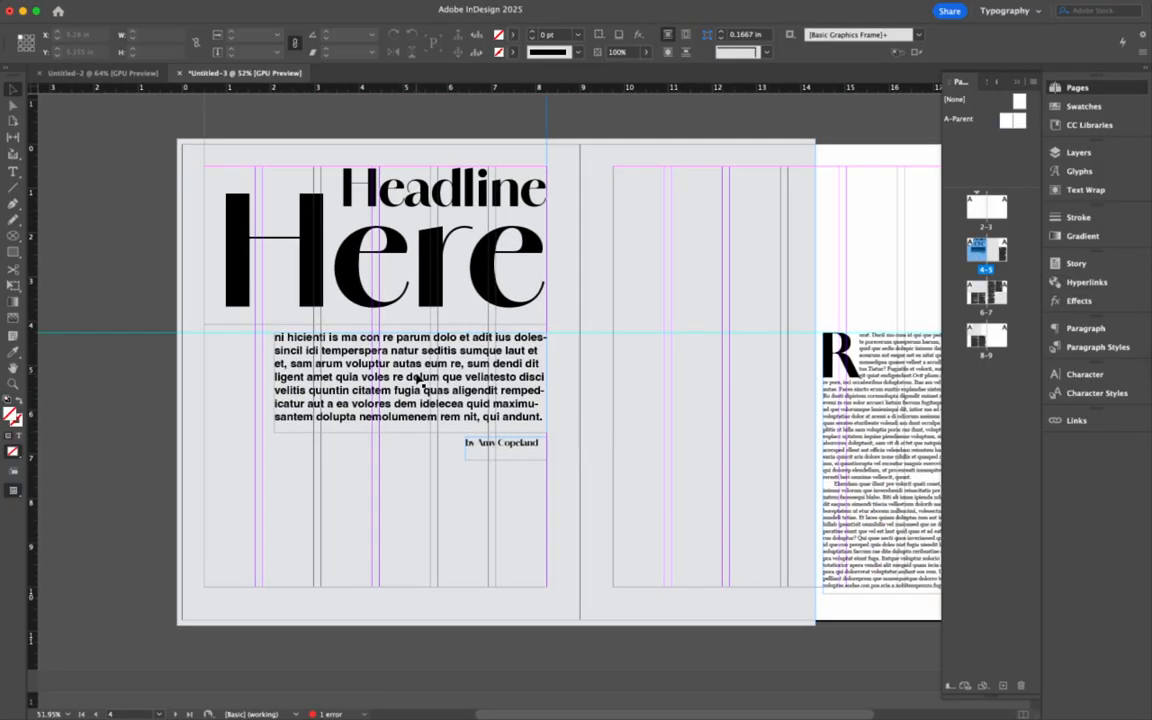
- Adjust the headline body text frame and narrow the grey frame to the new column guide
left_click(275, 345)
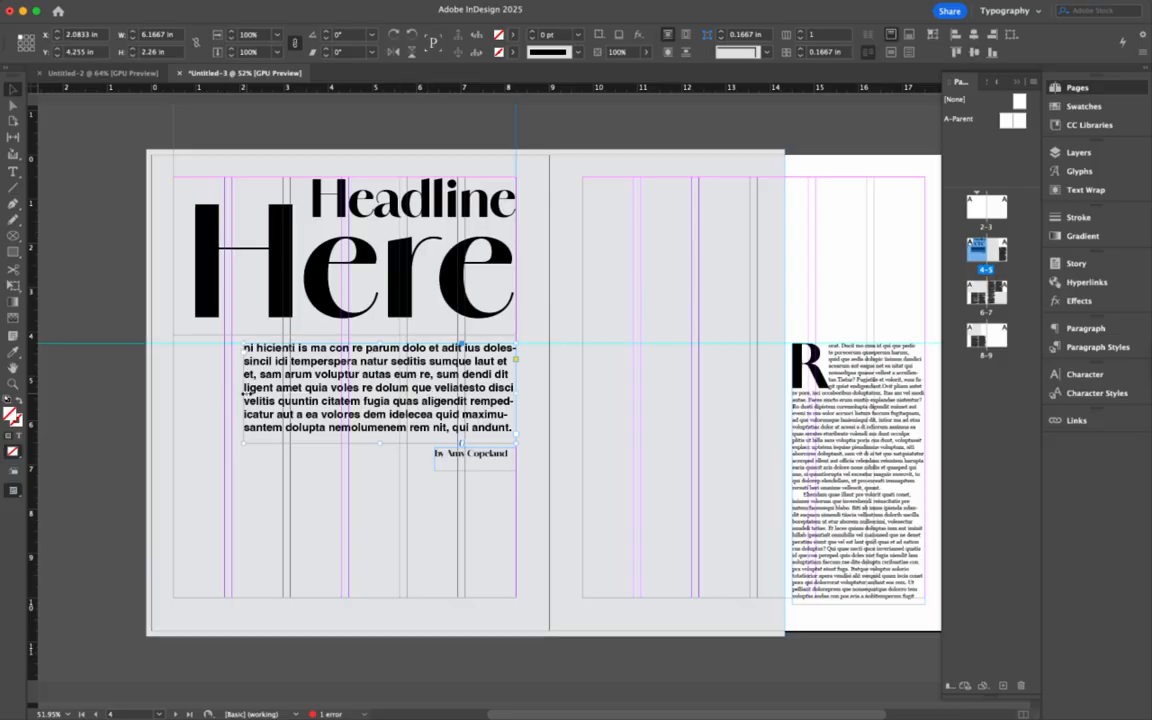
left_click_drag(244, 393, 232, 394)
scroll(416, 410, "right", 3)
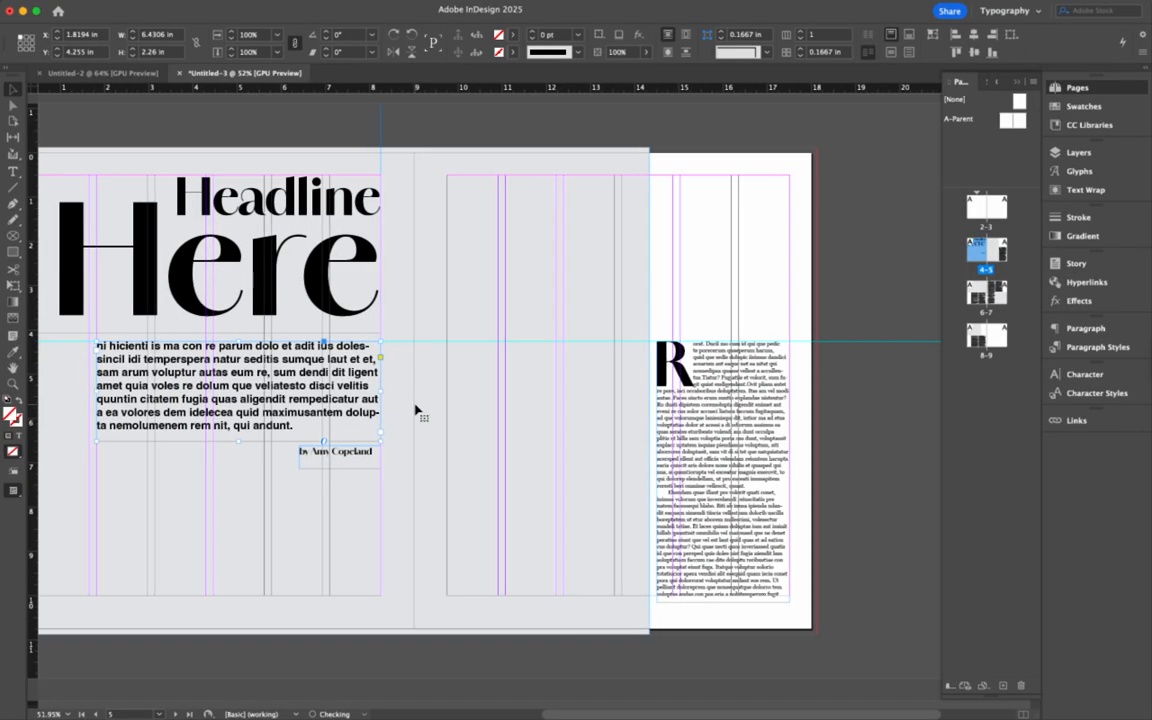
left_click(643, 390)
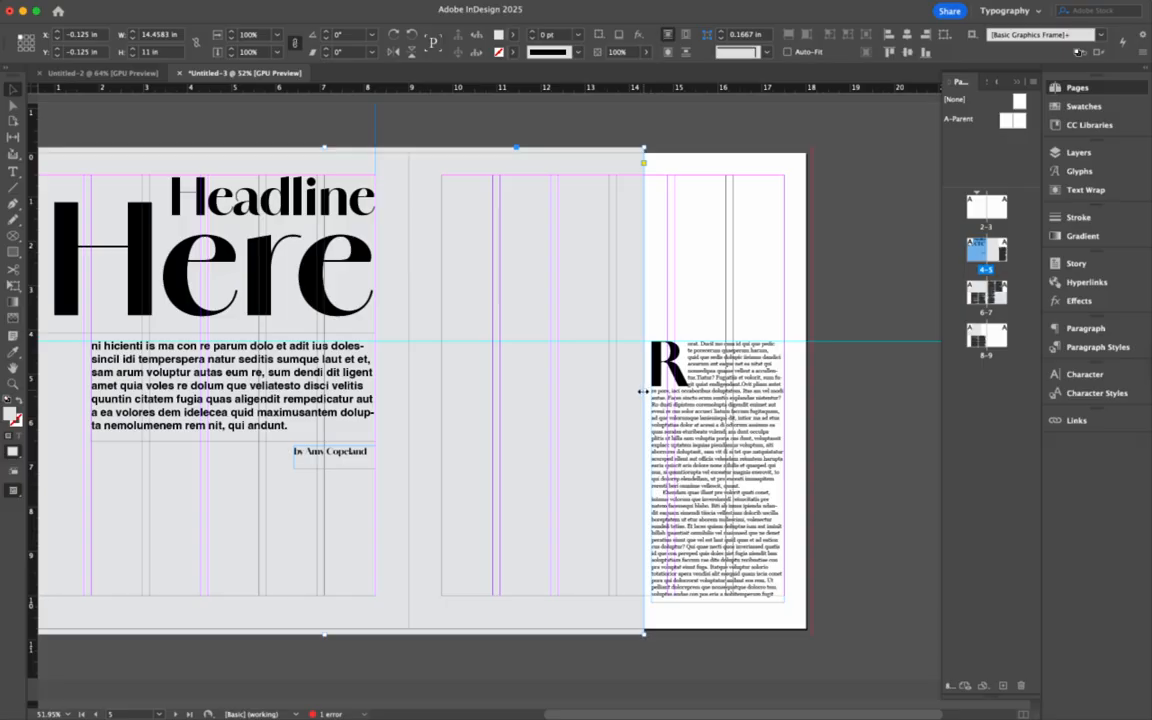
left_click_drag(643, 390, 608, 397)
- Widen the right-page drop-cap story leftward and set it to 2 columns
left_click(652, 468)
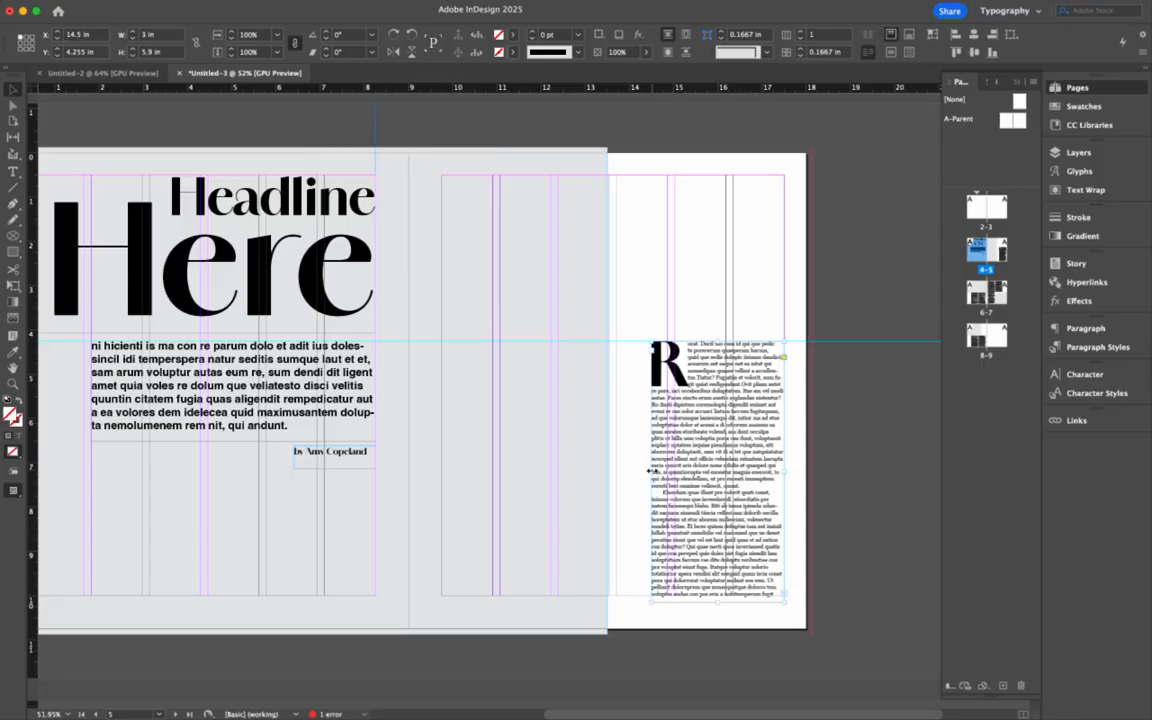
left_click_drag(651, 469, 550, 390)
left_click(620, 470)
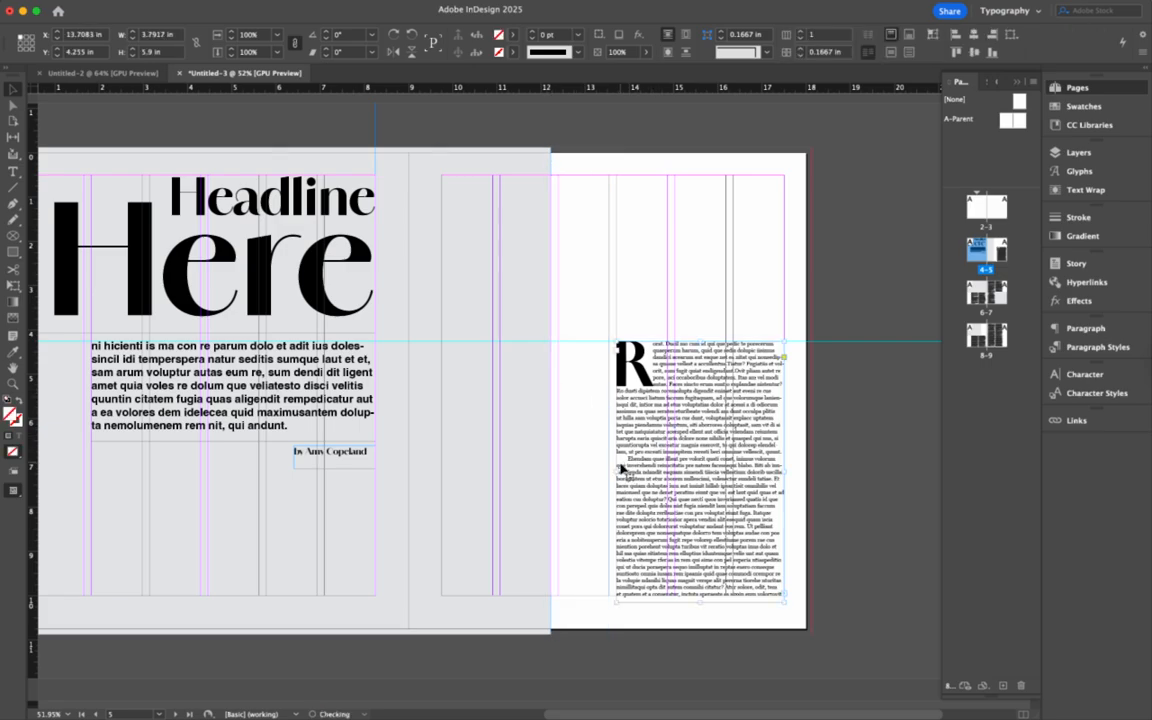
left_click_drag(620, 470, 557, 470)
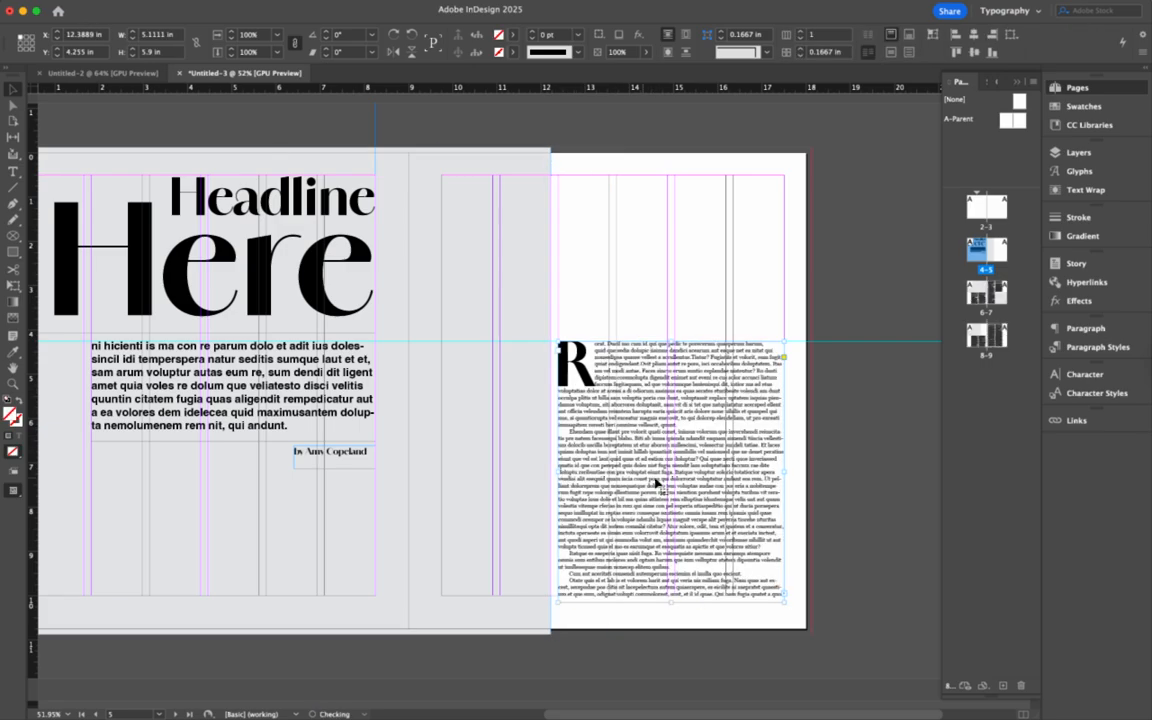
left_click(799, 32)
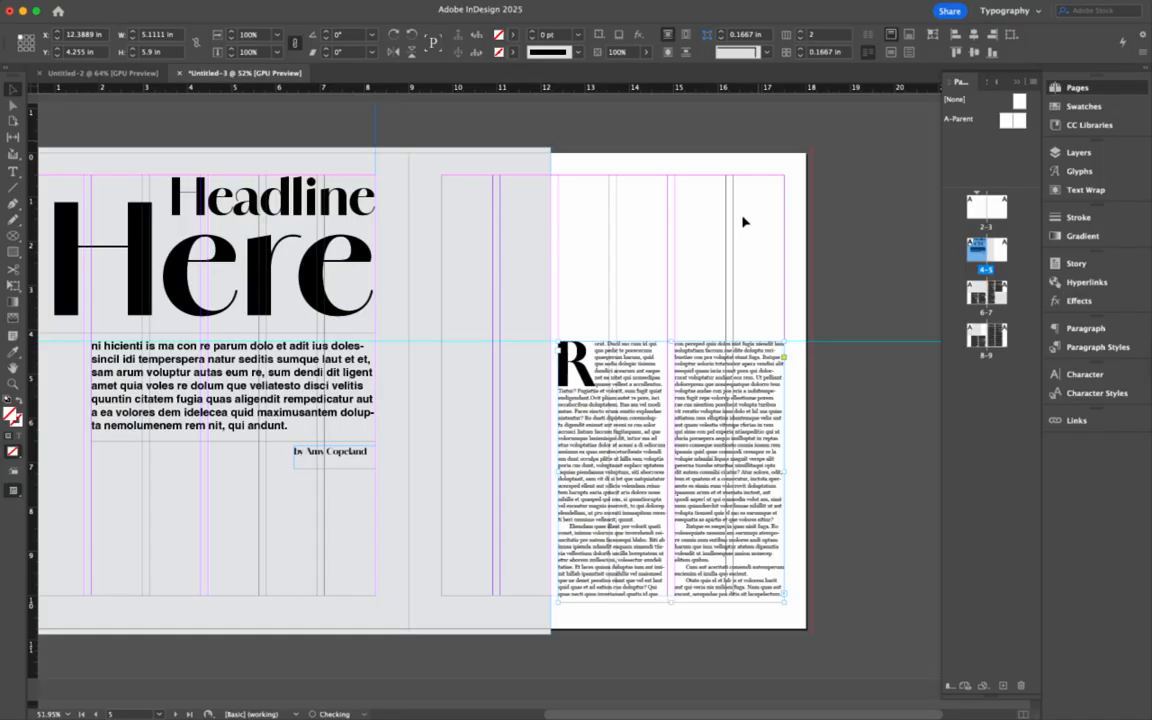
scroll(699, 442, "down", 10)
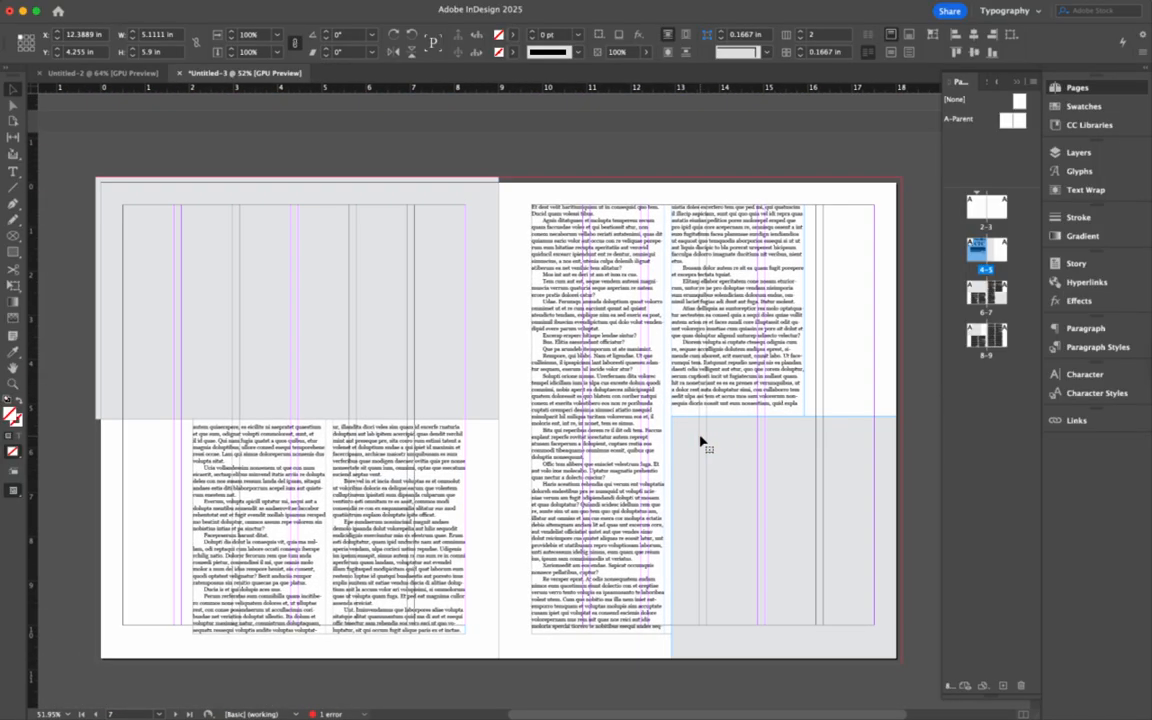
- Widen page 6's text to the left margin and page 7's to 7.75 in, both in 3 columns
left_click(368, 380)
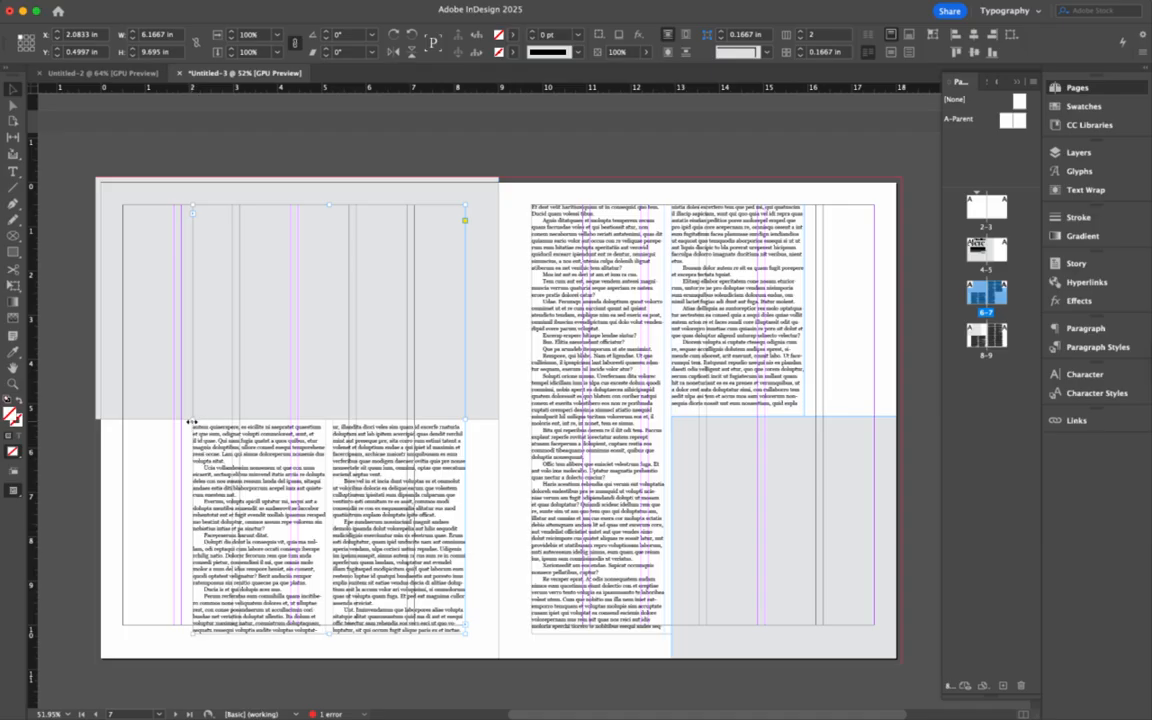
left_click_drag(191, 423, 122, 420)
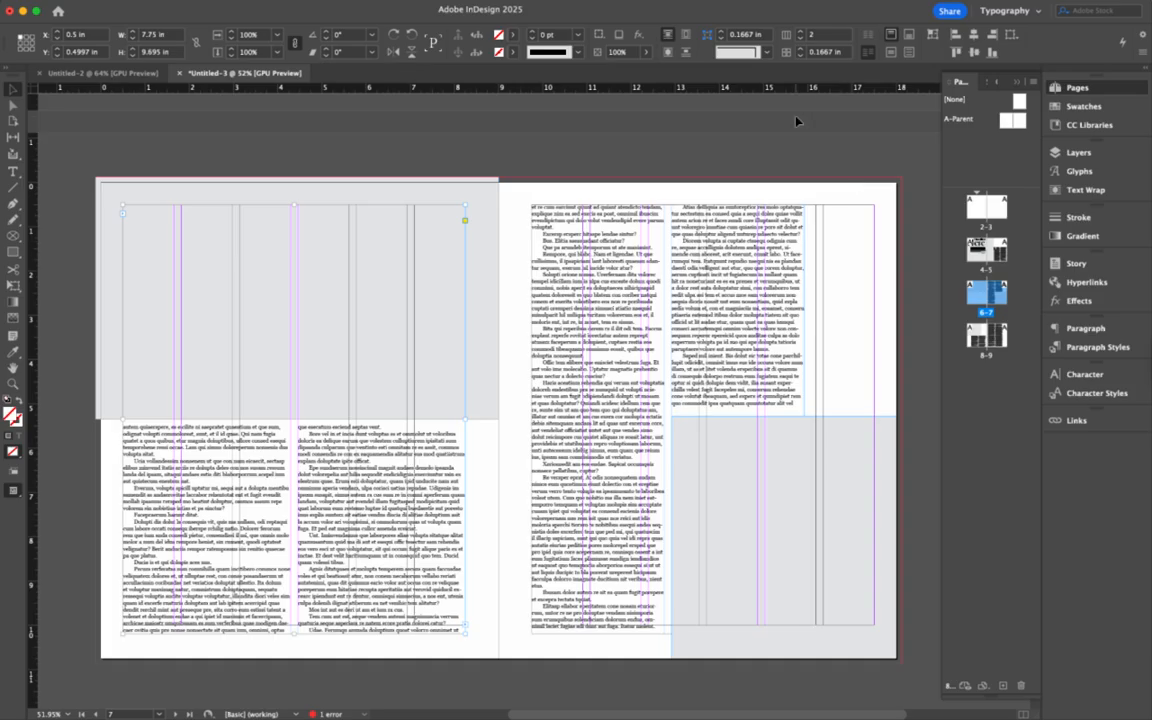
left_click(801, 32)
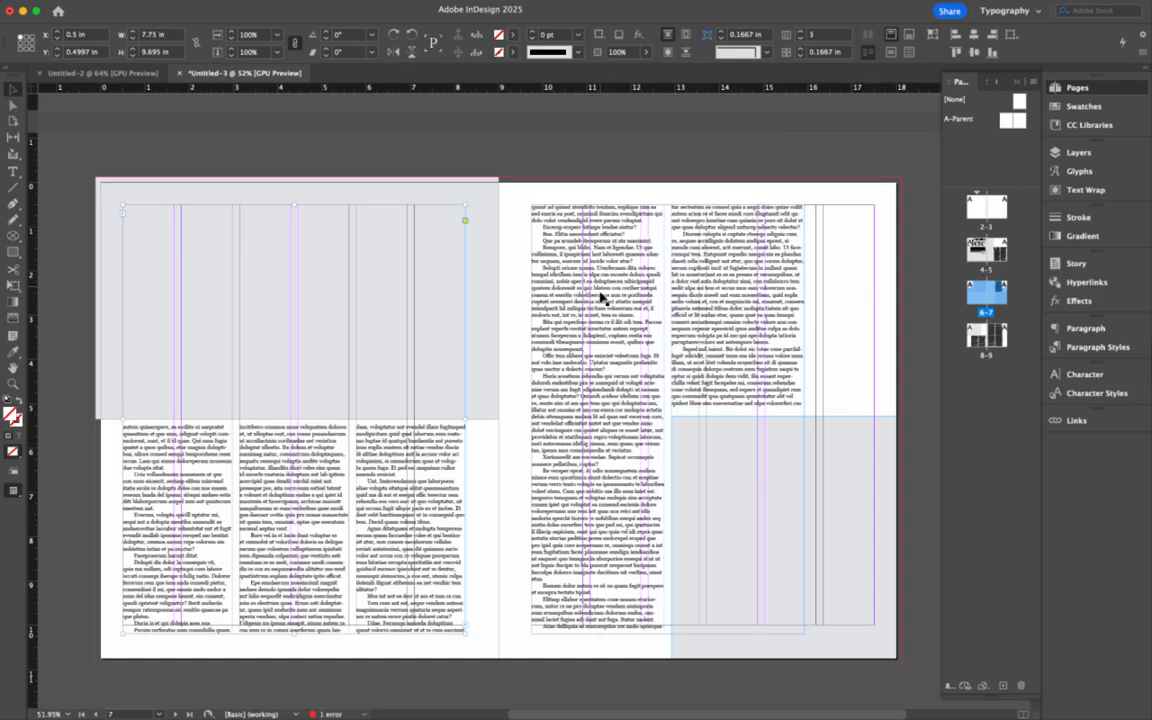
left_click(601, 297)
mouse_move(806, 419)
left_mouse_down()
mouse_move(869, 419)
mouse_move(800, 420)
left_mouse_up()
left_click_drag(879, 421, 874, 417)
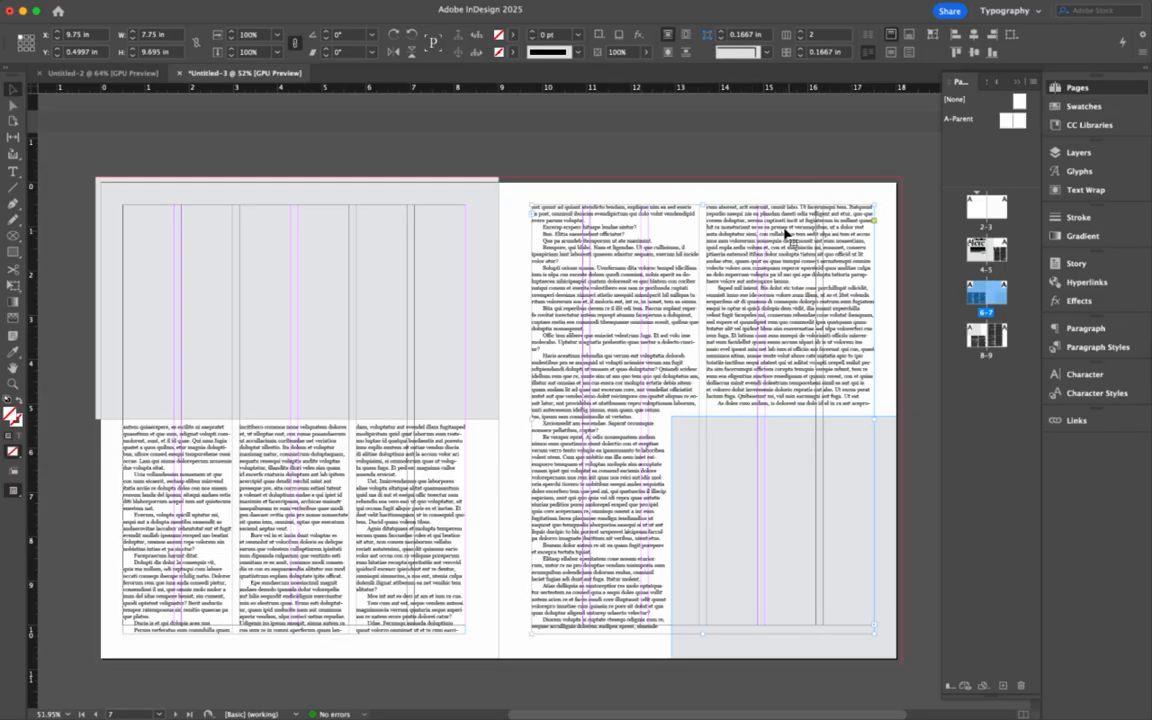
left_click(799, 34)
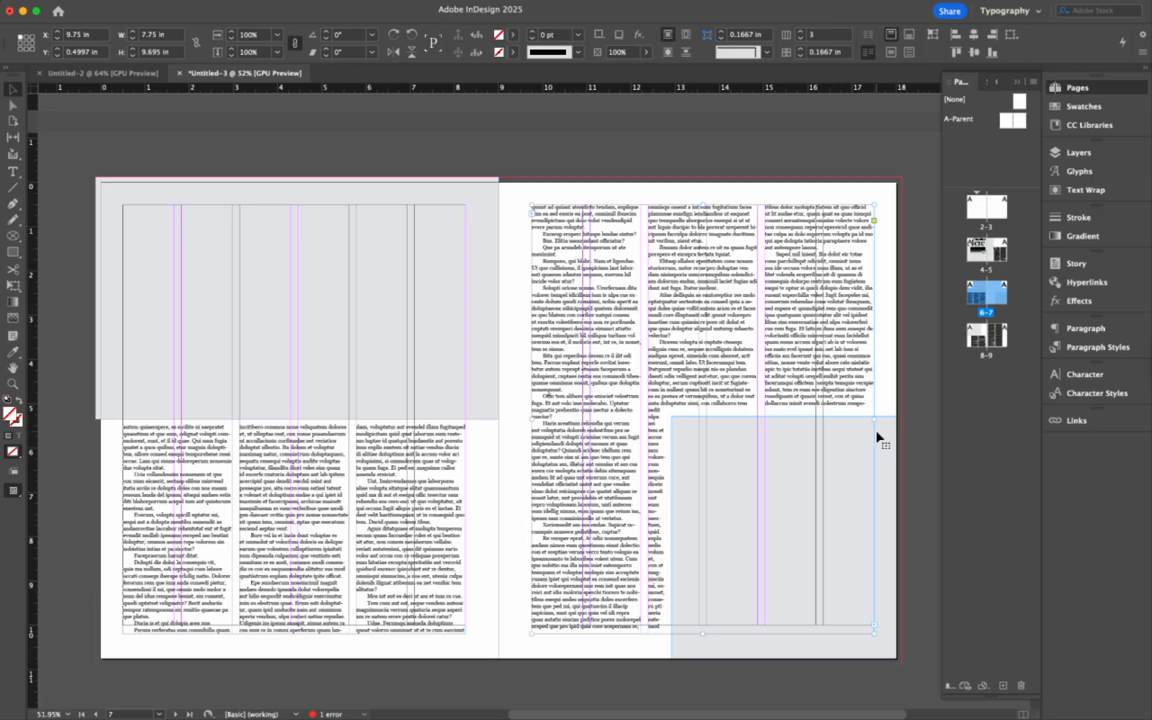
- Stretch page 7's lower-right grey frame to the page edge and left onto the guide
left_click_drag(876, 437, 897, 433)
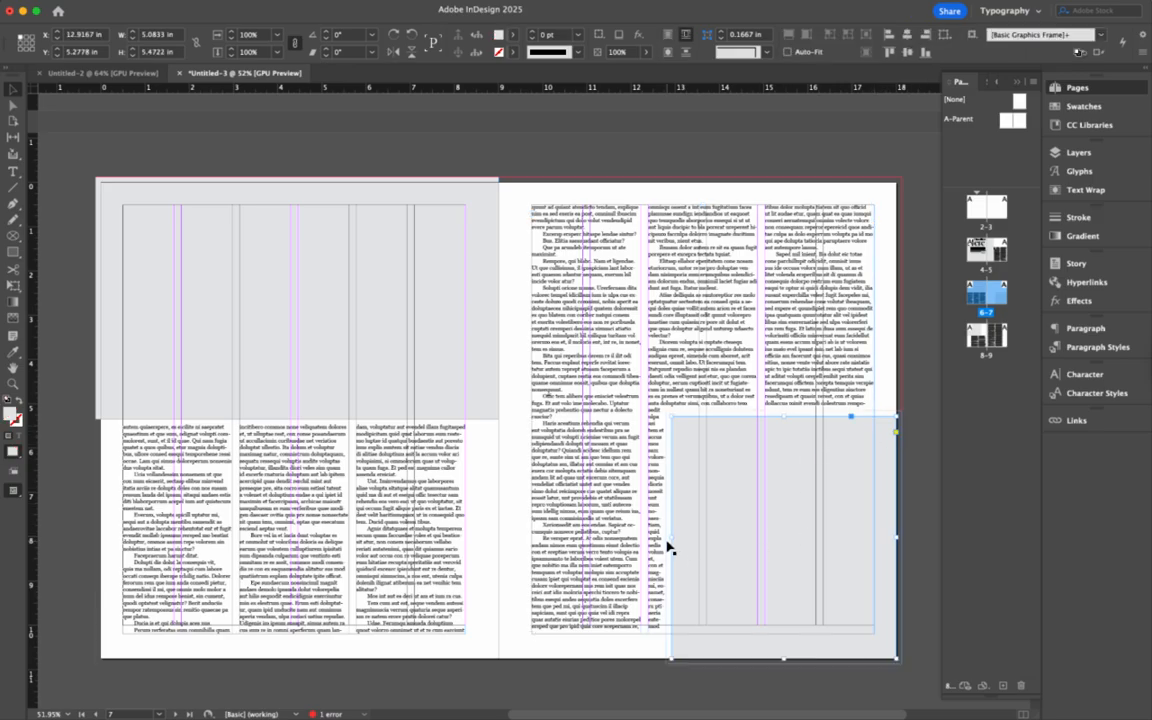
left_click_drag(669, 545, 649, 537)
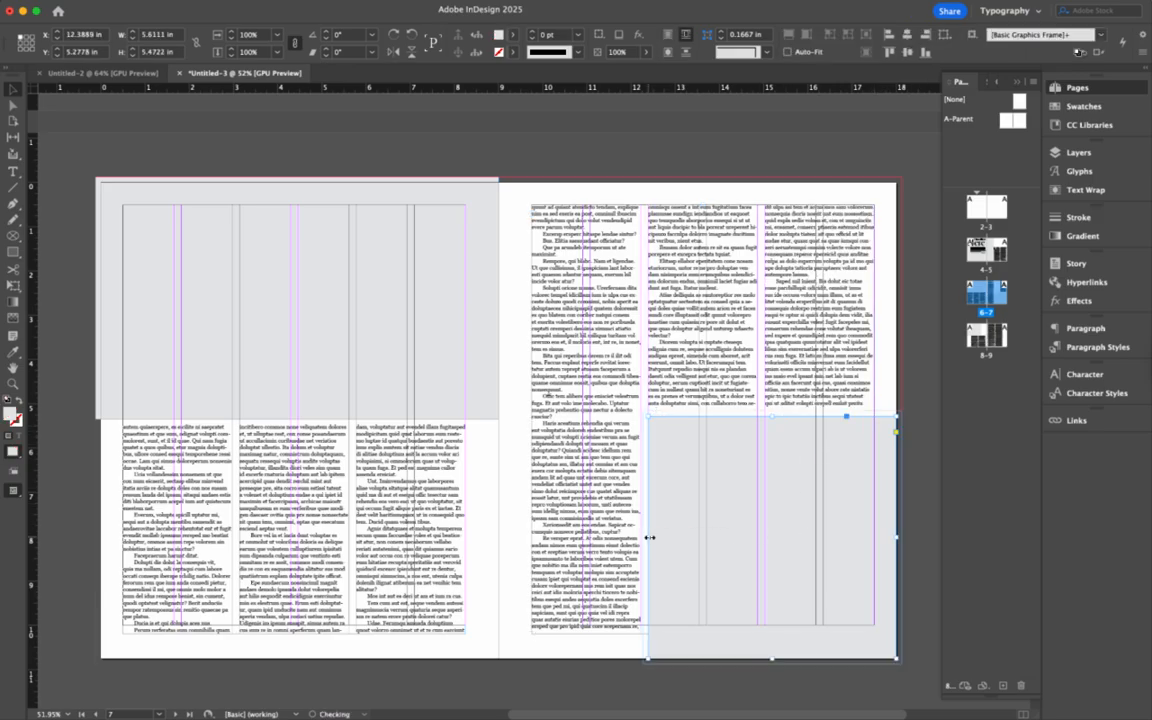
scroll(649, 537, "down", 10)
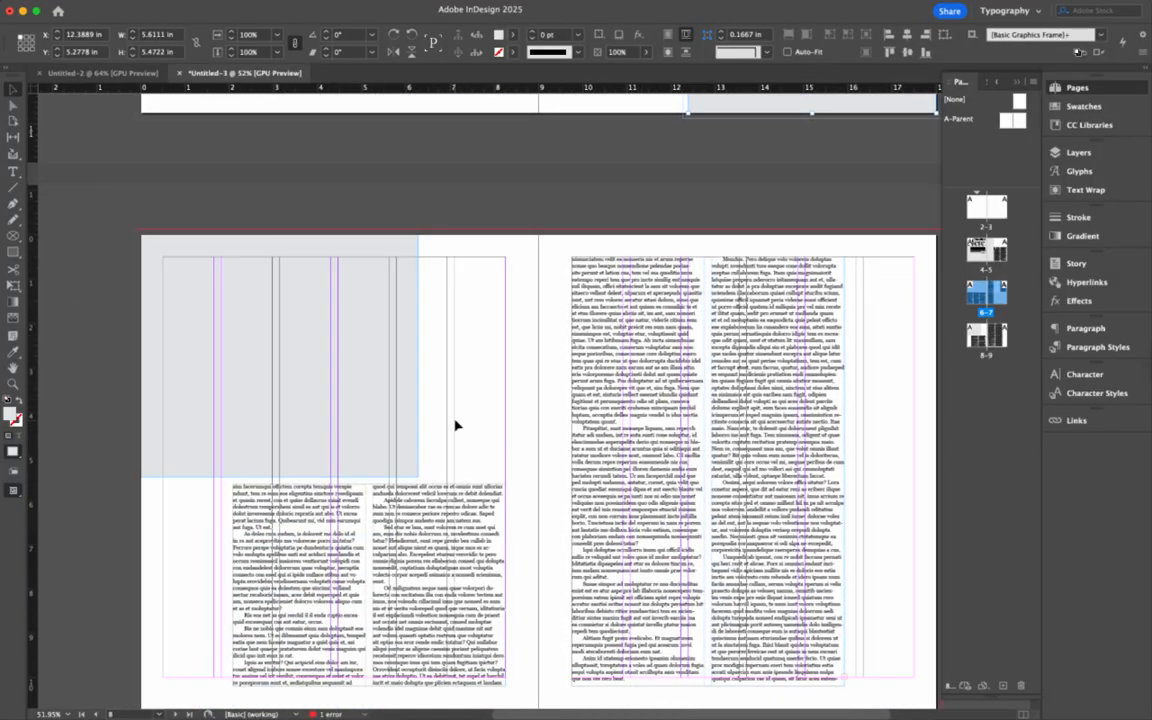
- Widen page 8's grey frame to the right and move the page 8 text's left edge inward
left_click(337, 437)
left_click_drag(418, 355, 447, 357)
left_click(262, 596)
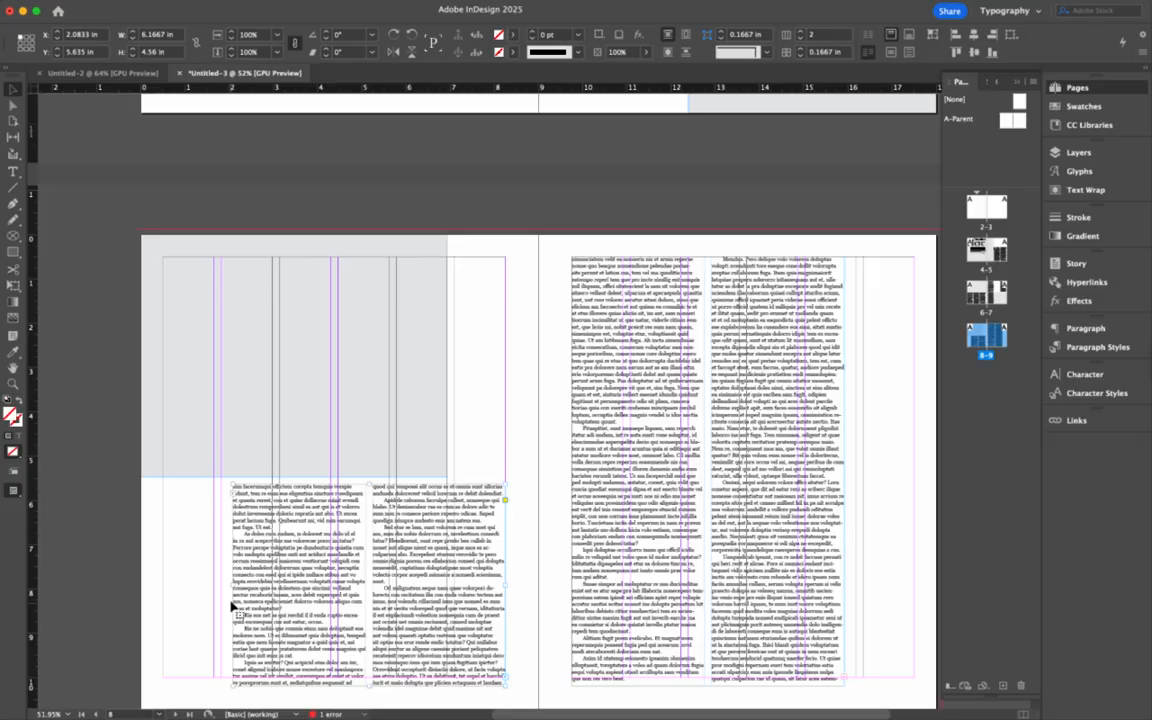
left_click_drag(230, 586, 279, 587)
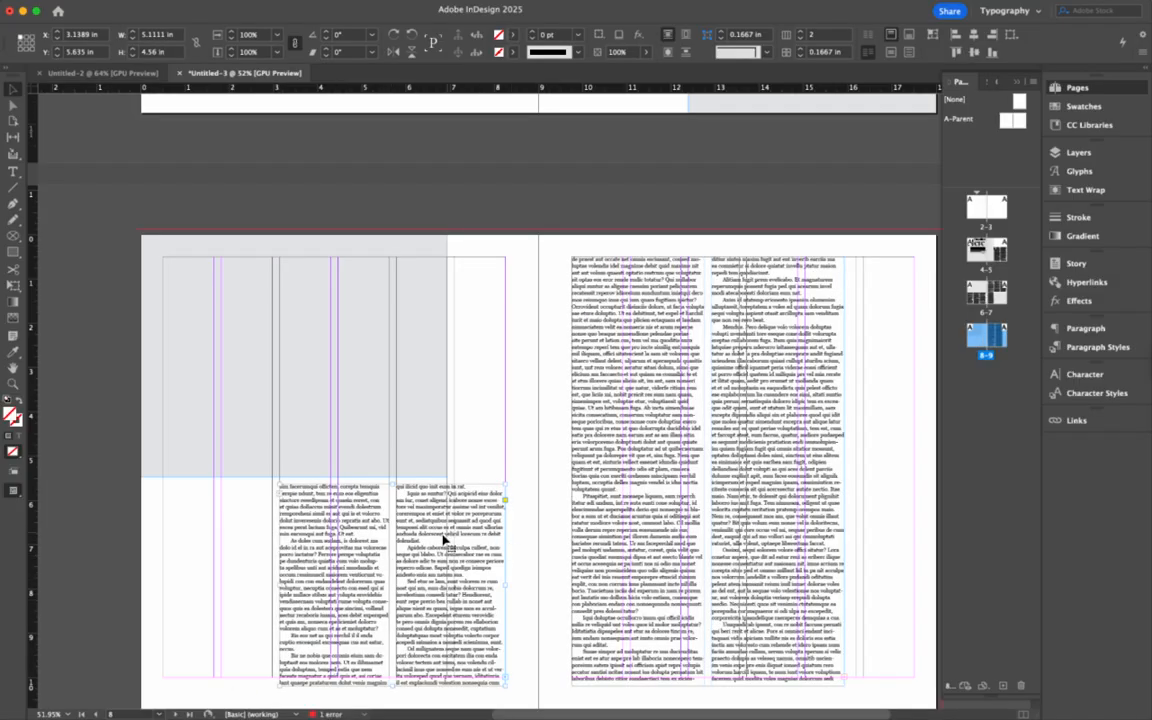
- Widen page 9's text frame to 7.75 in with 3 columns, then scroll back to the Headline Here spread
left_click(788, 434)
left_click_drag(845, 471, 915, 470)
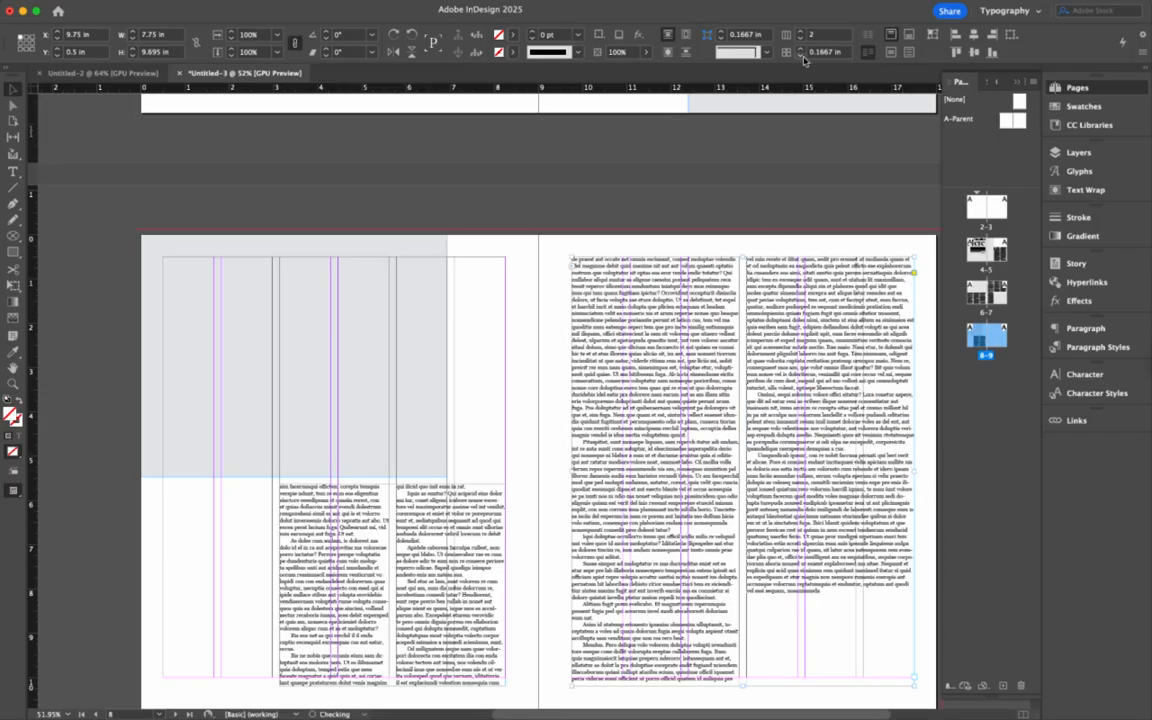
left_click(800, 31)
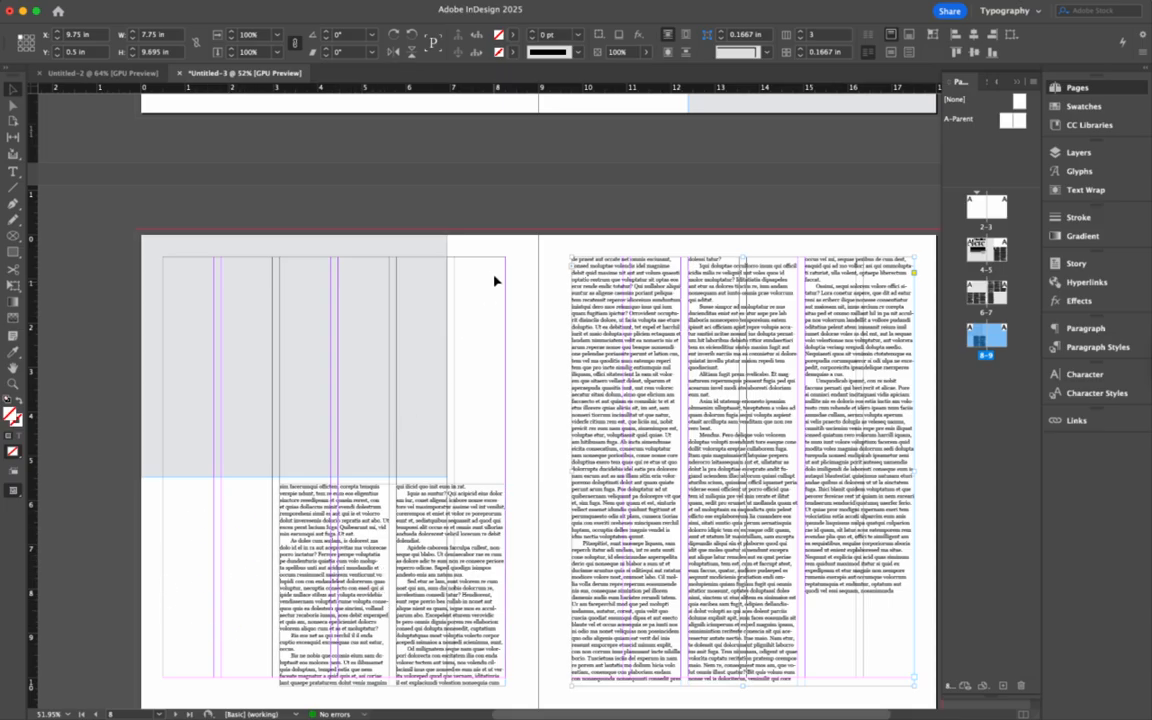
scroll(622, 422, "up", 15)
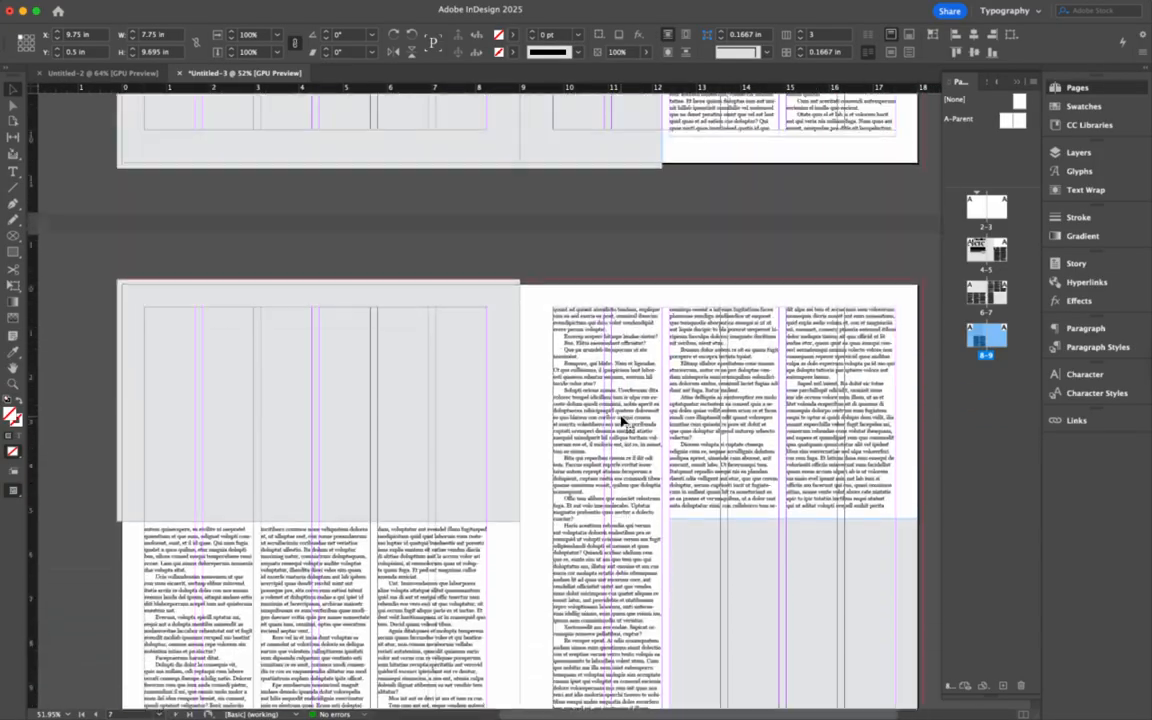
scroll(633, 385, "down", 5)
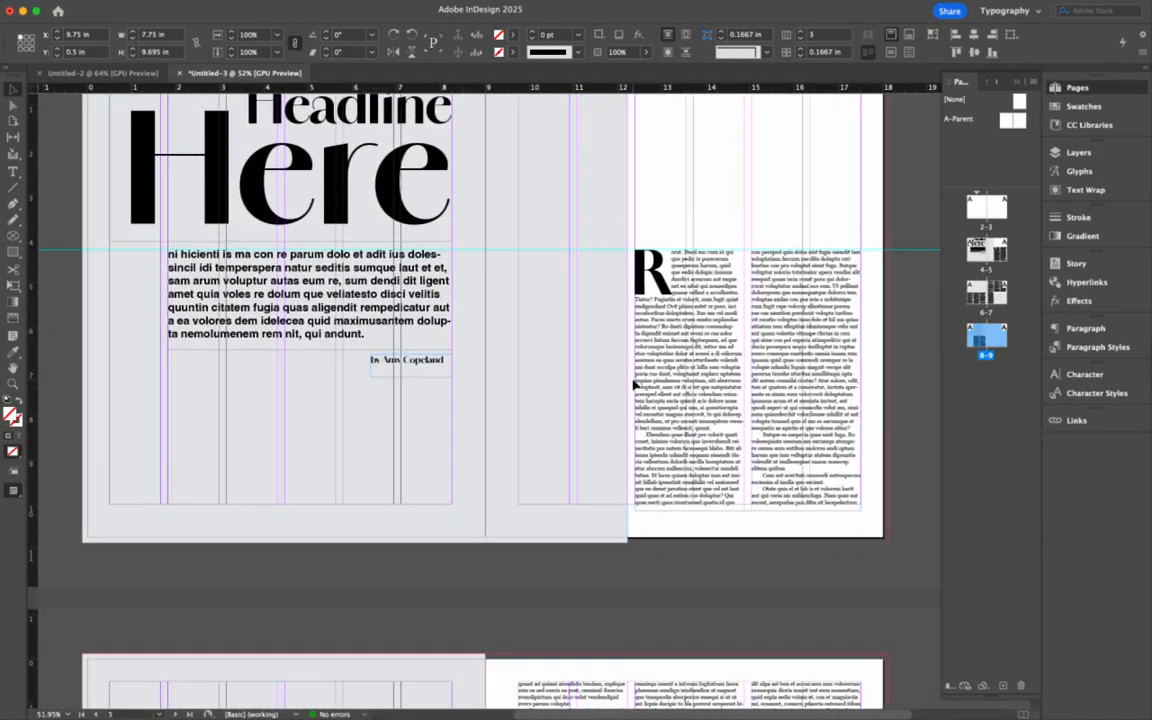
scroll(633, 385, "up", 1)
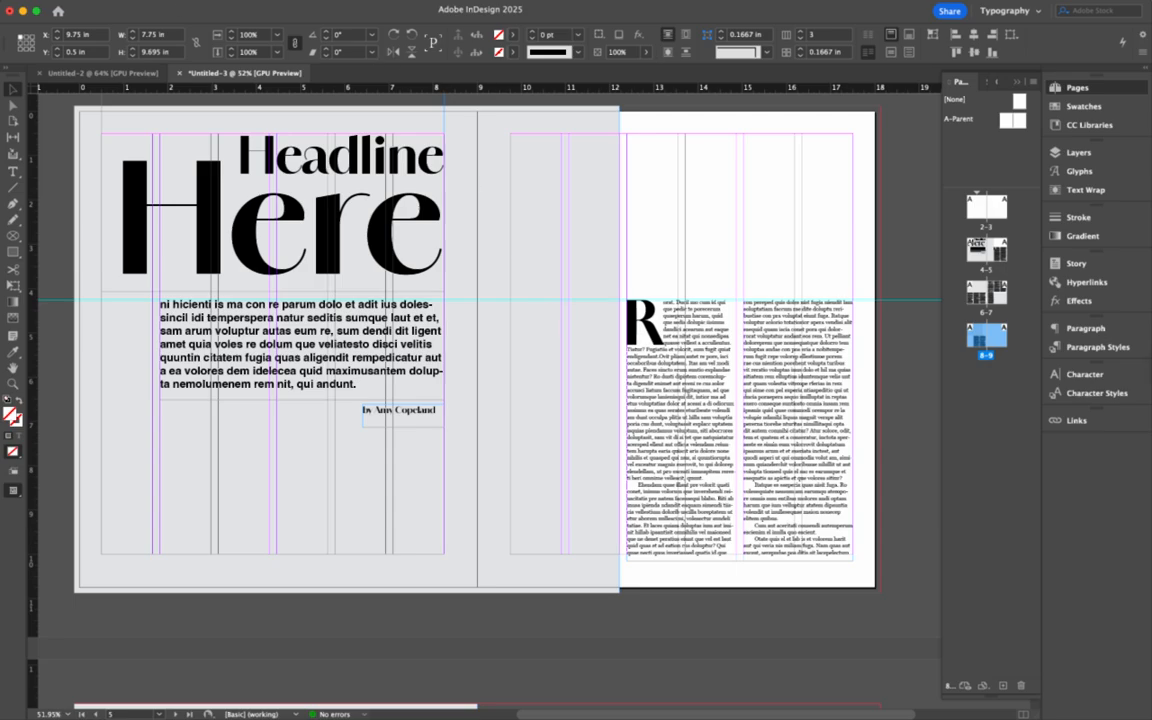
left_click(60, 2)
mouse_move(58, 24)
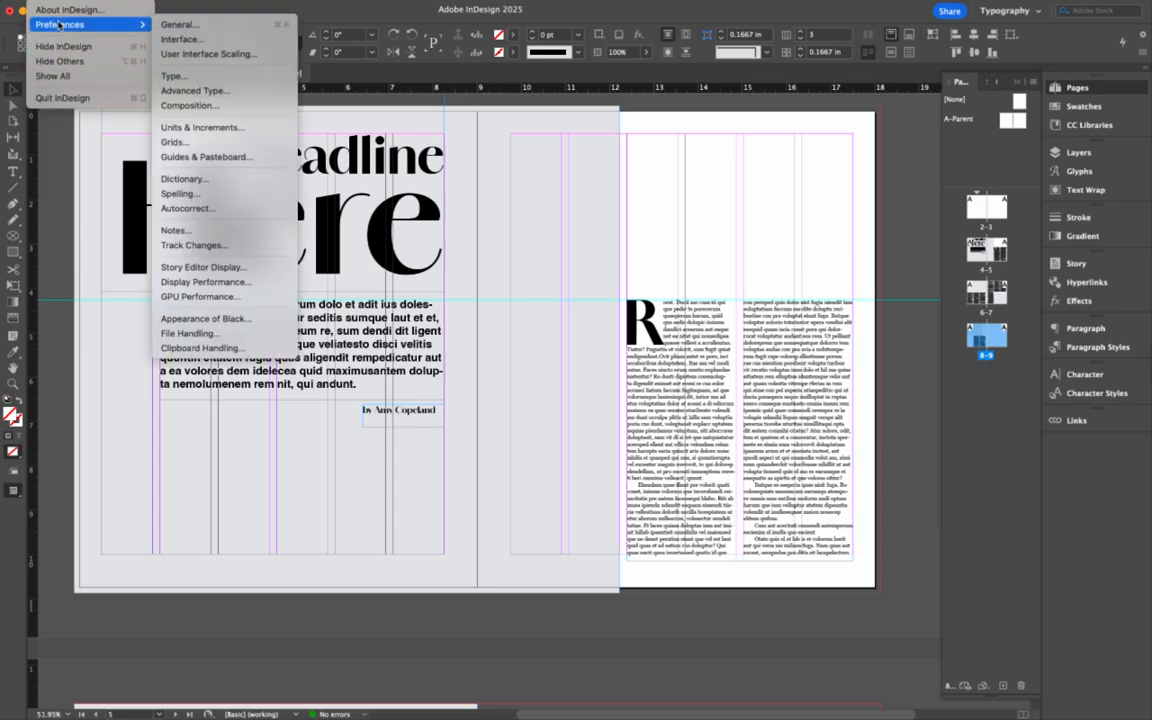
left_click(190, 105)
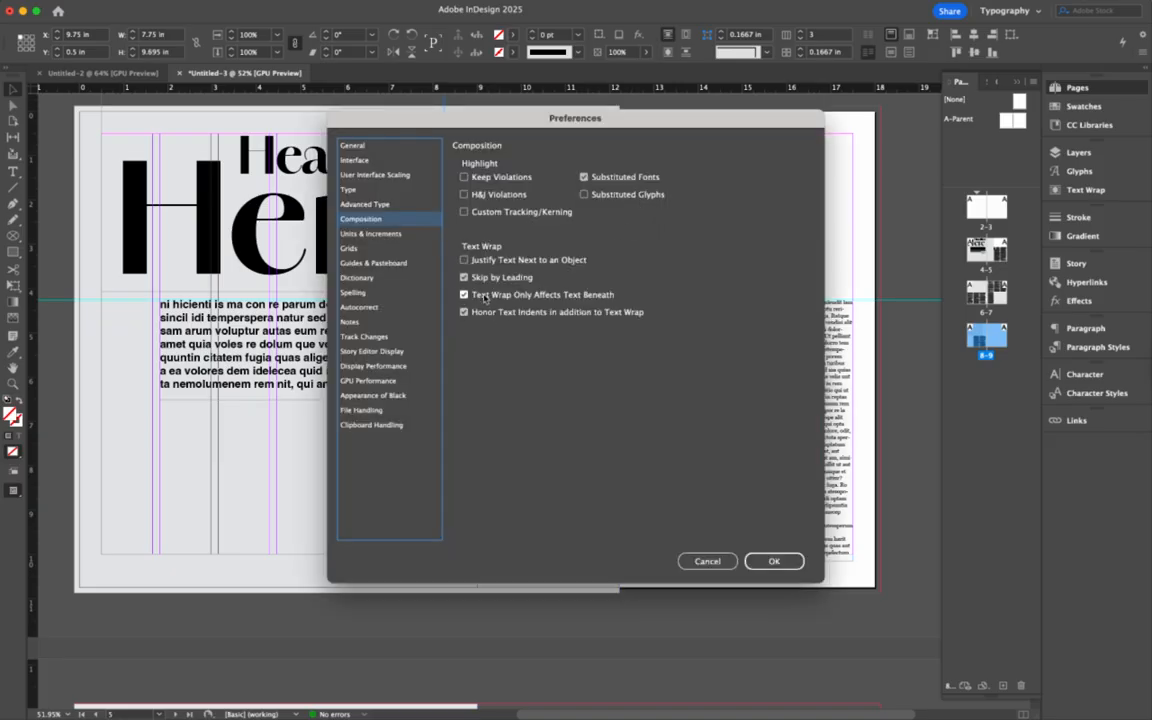
left_click(776, 560)
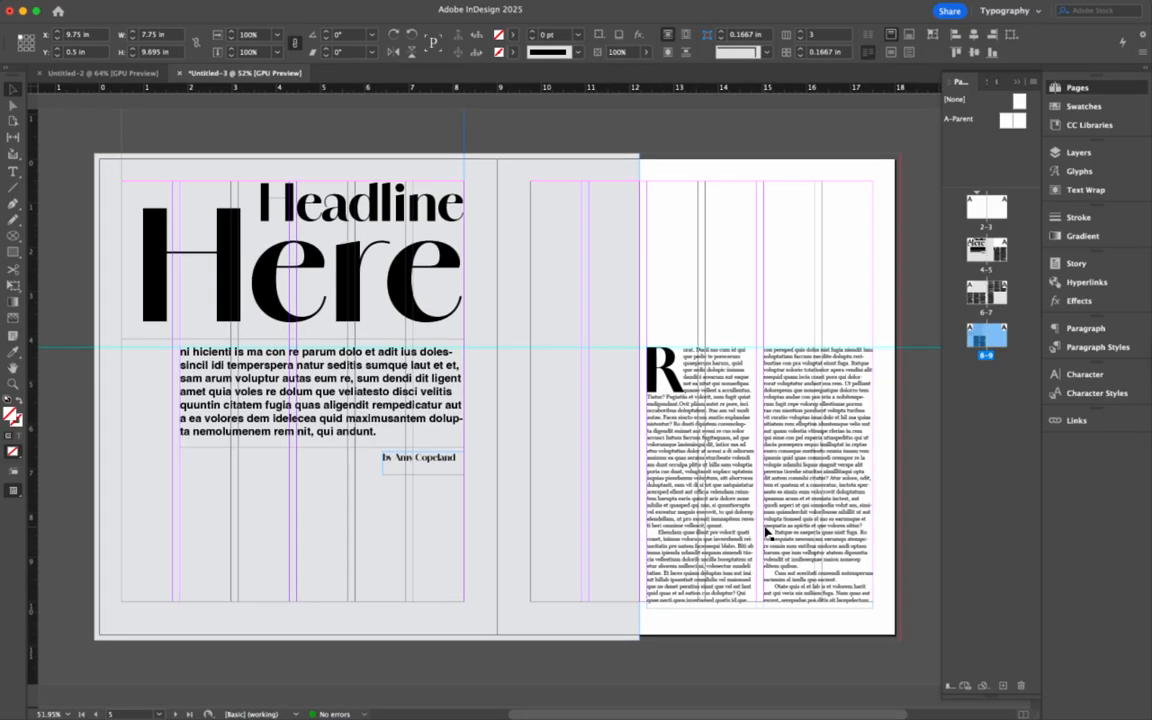